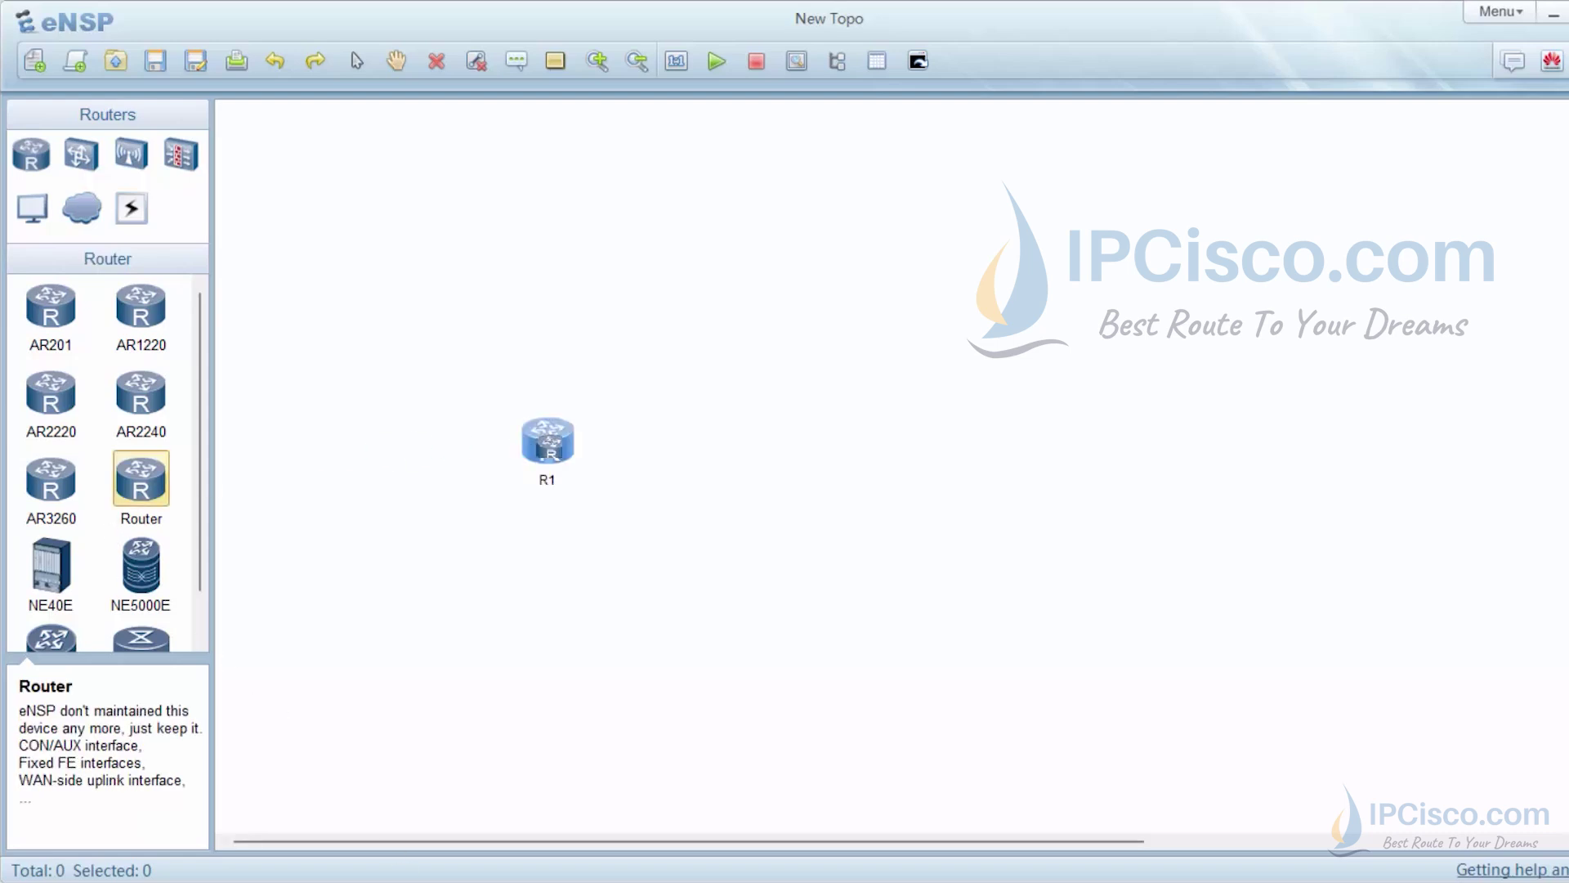
# Add a second router R2 beside R1 and power on both routers
pyautogui.click(853, 440)
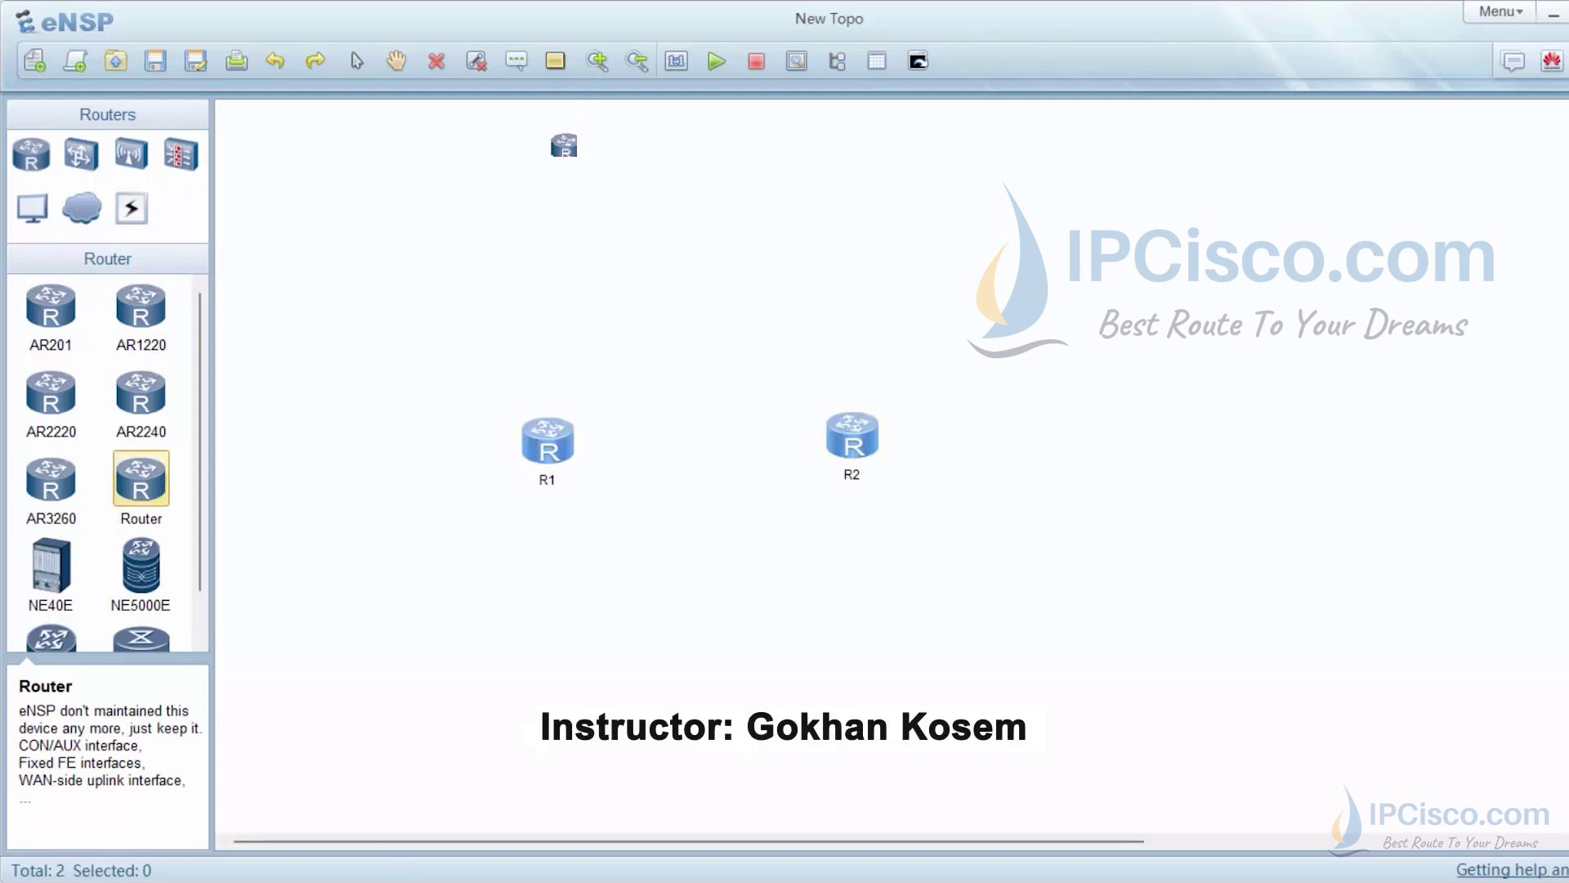
pyautogui.rightClick(552, 209)
pyautogui.moveTo(334, 166); pyautogui.dragTo(1172, 603)
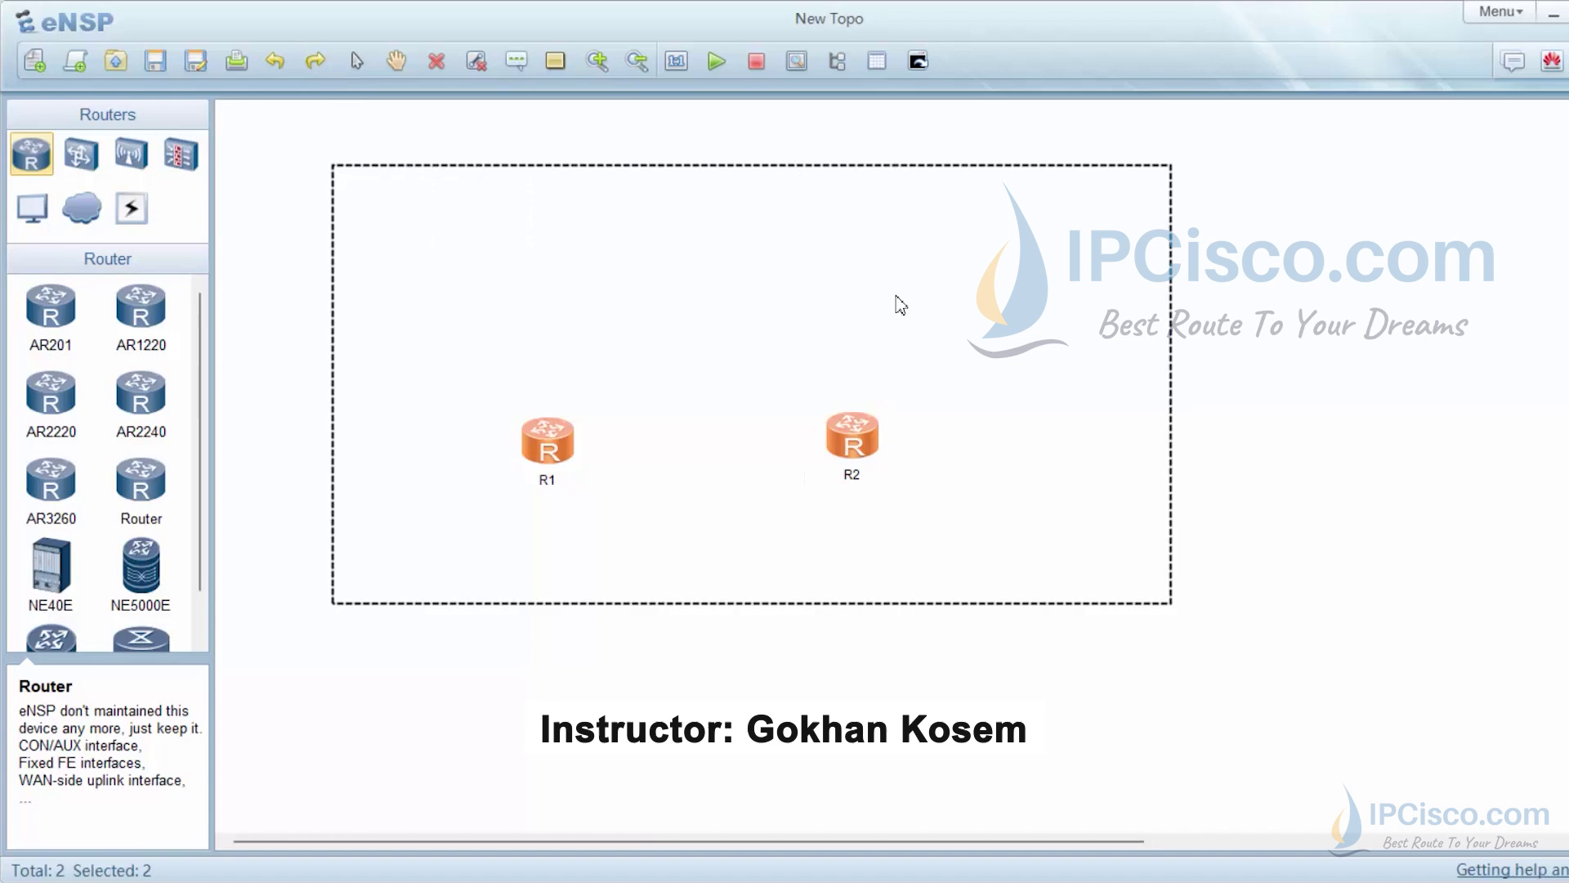
pyautogui.click(716, 60)
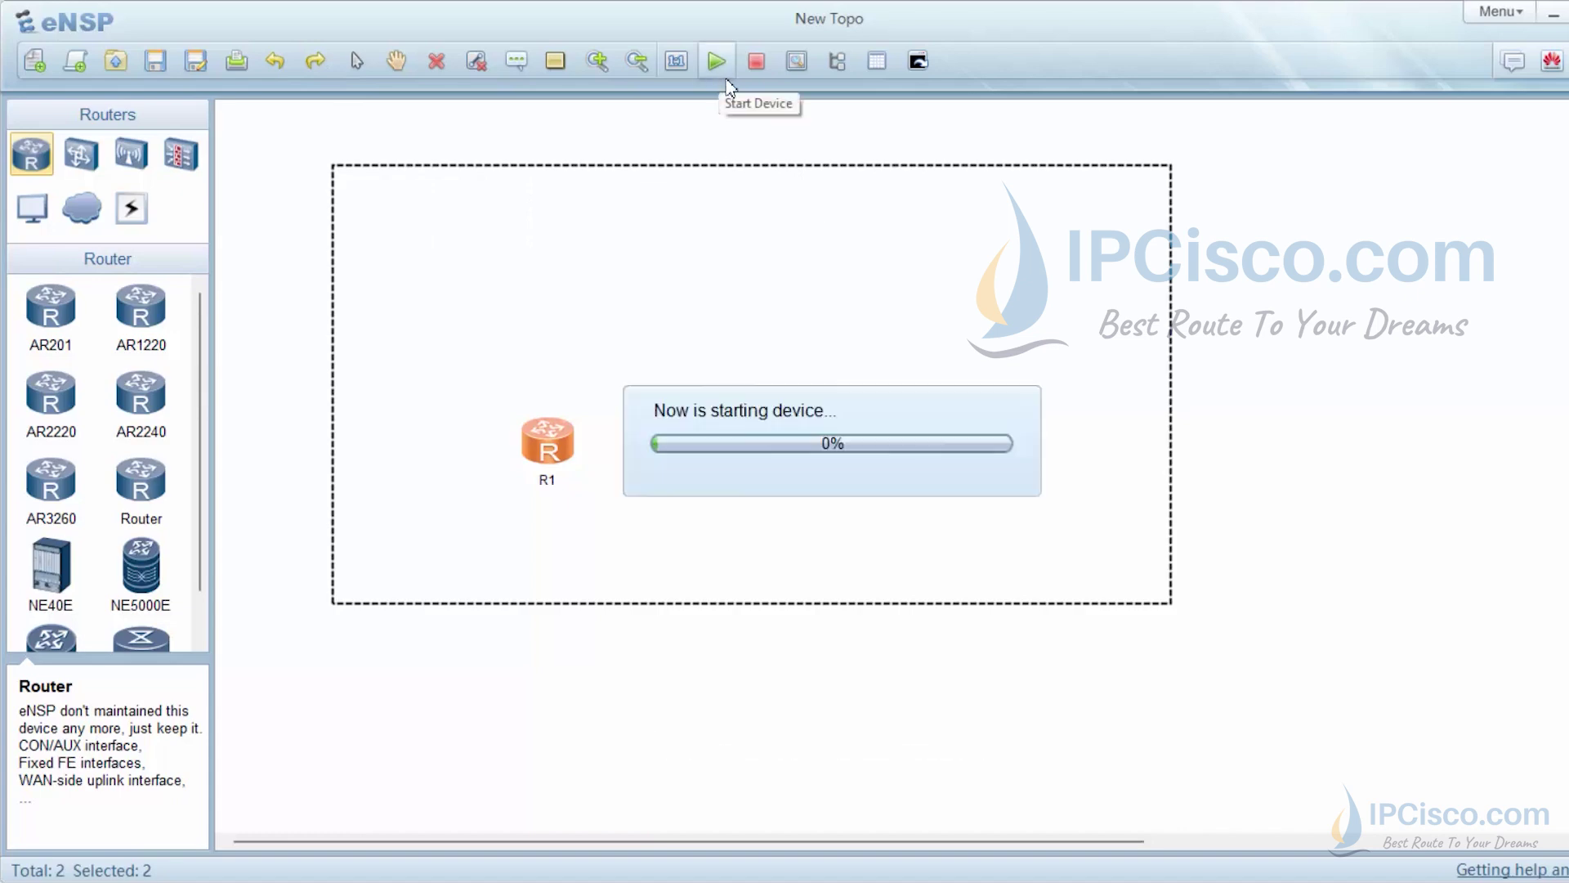
pyautogui.click(1013, 666)
# Link R1 to R2 with a copper Ethernet cable between their ports
pyautogui.click(876, 451)
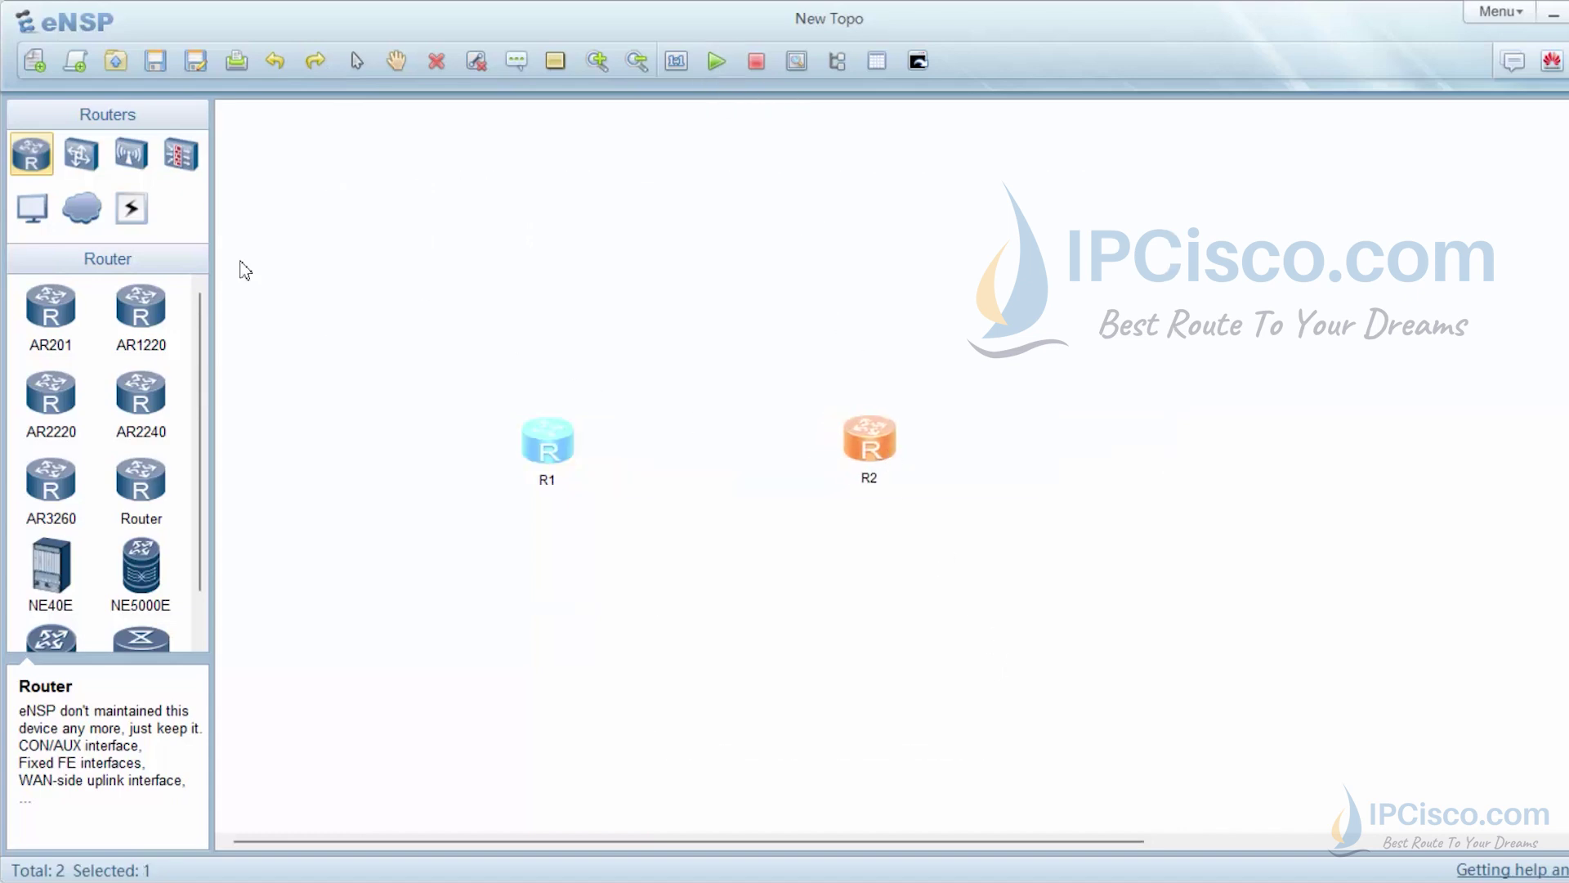
pyautogui.click(131, 208)
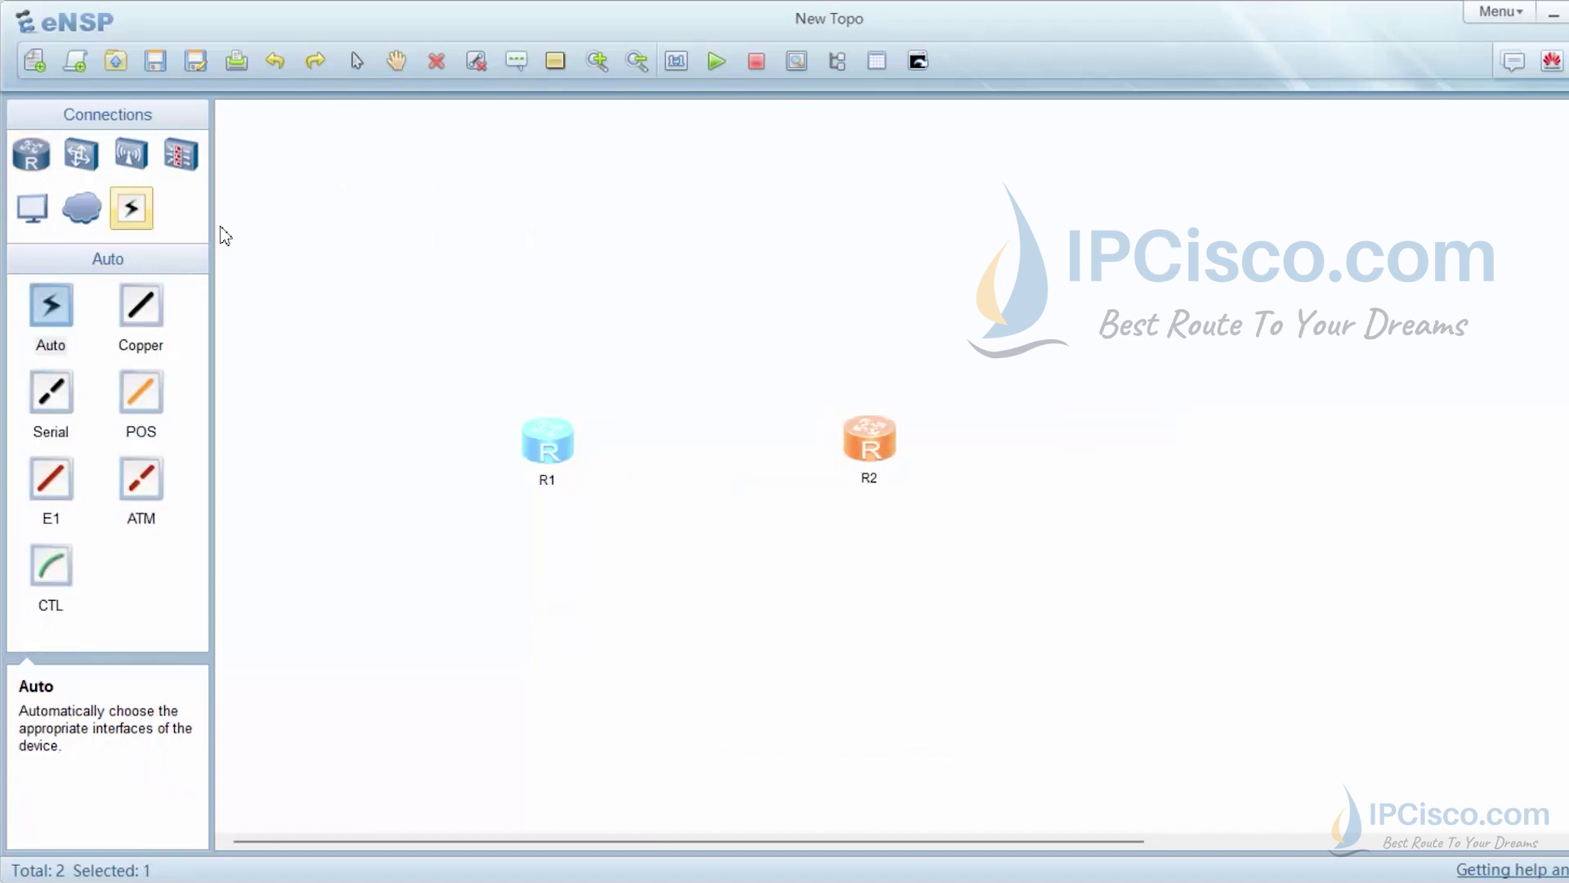
pyautogui.click(141, 307)
pyautogui.click(559, 452)
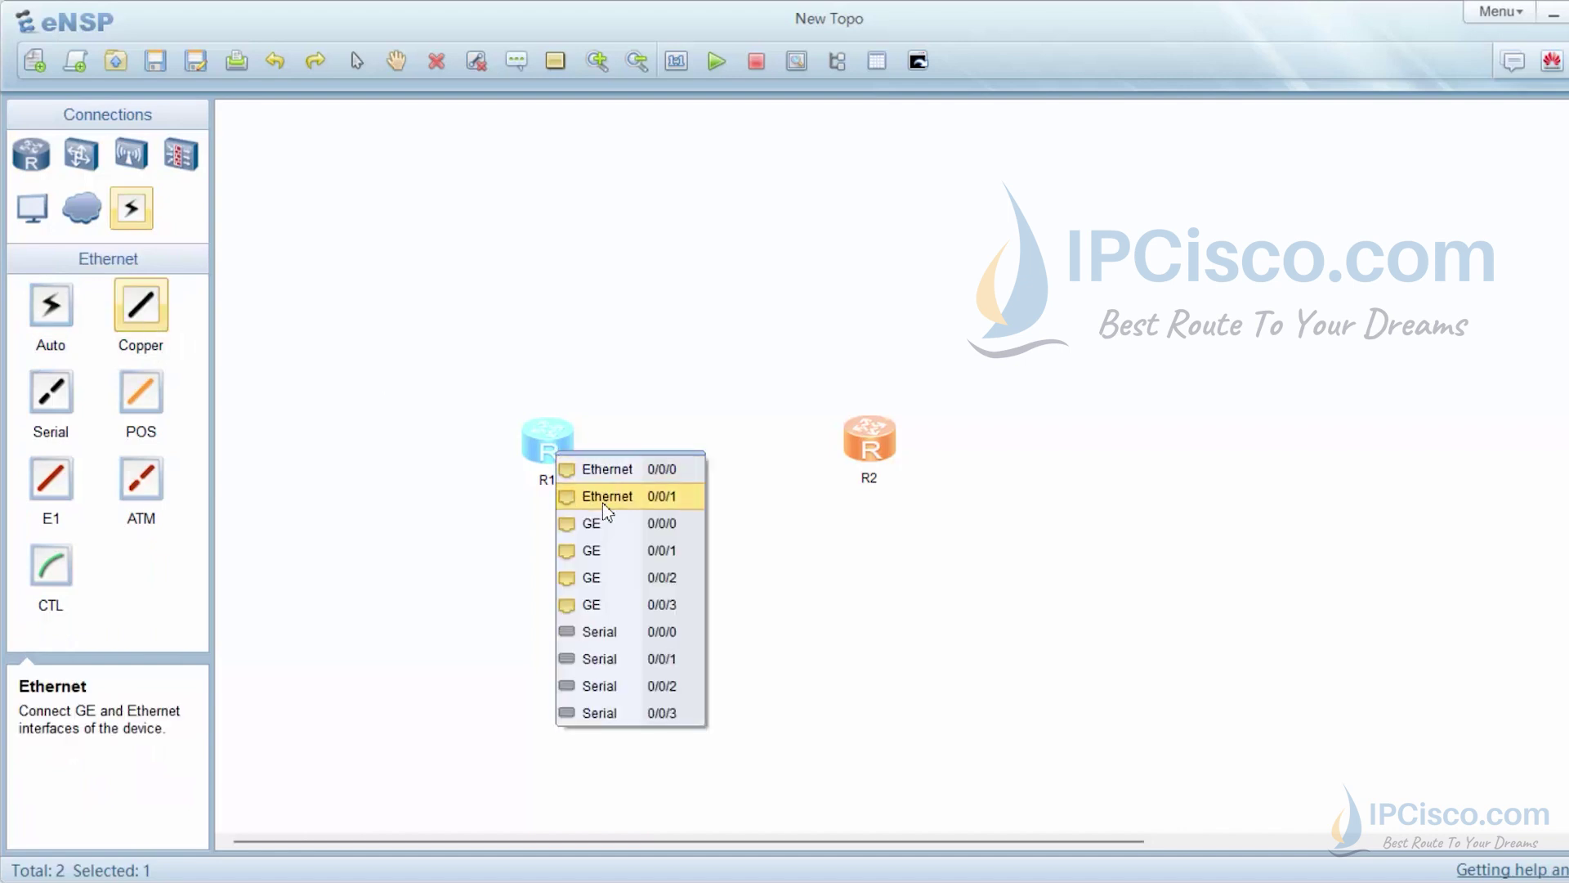
pyautogui.click(605, 523)
pyautogui.click(874, 445)
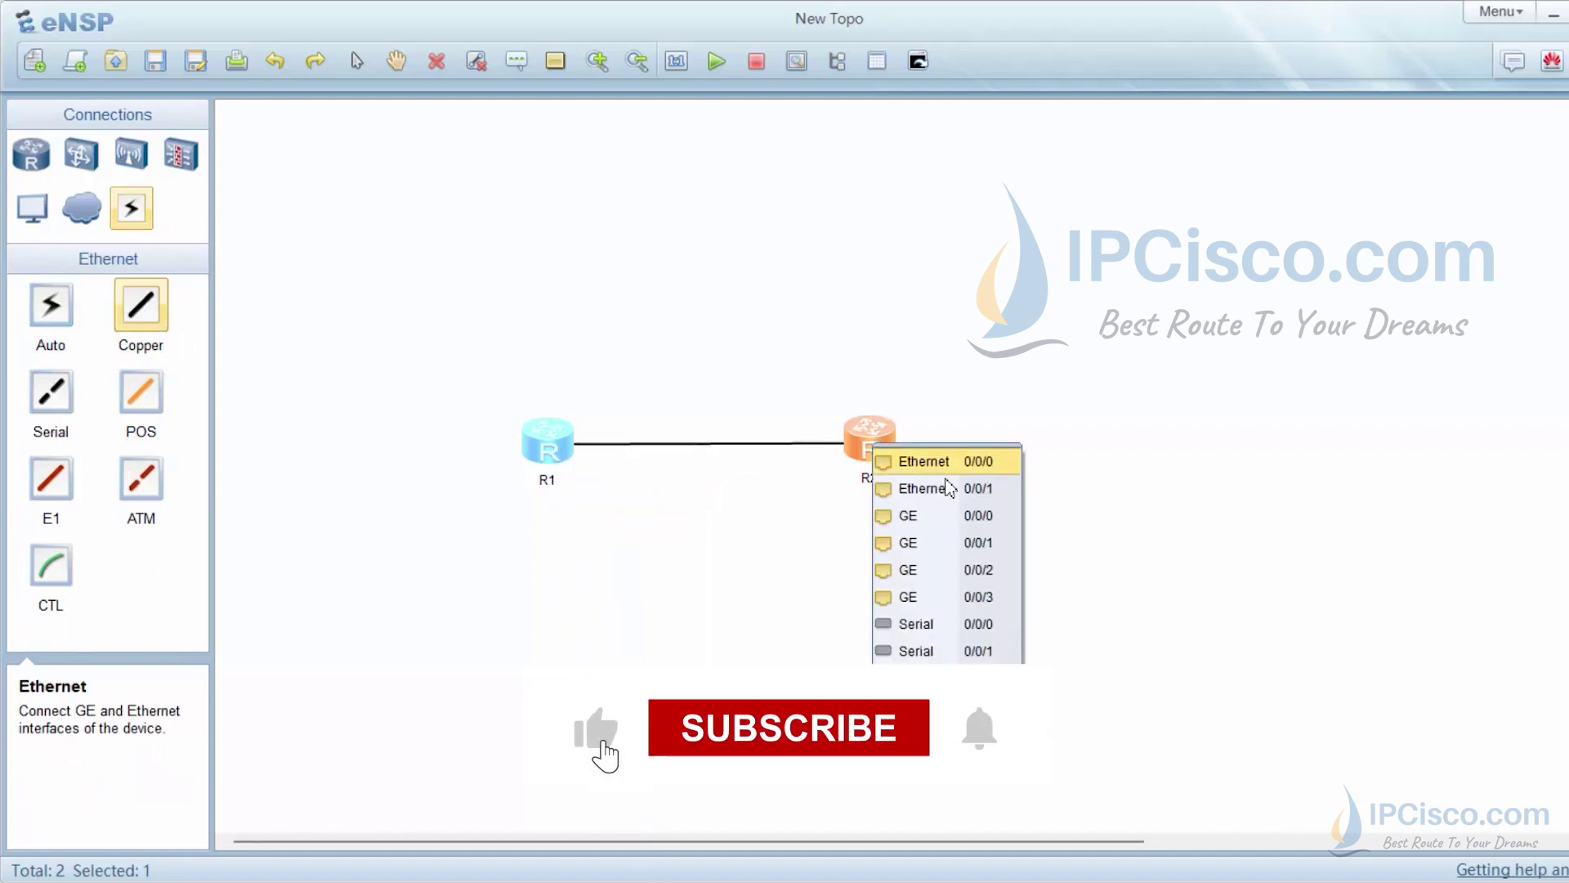
pyautogui.click(979, 516)
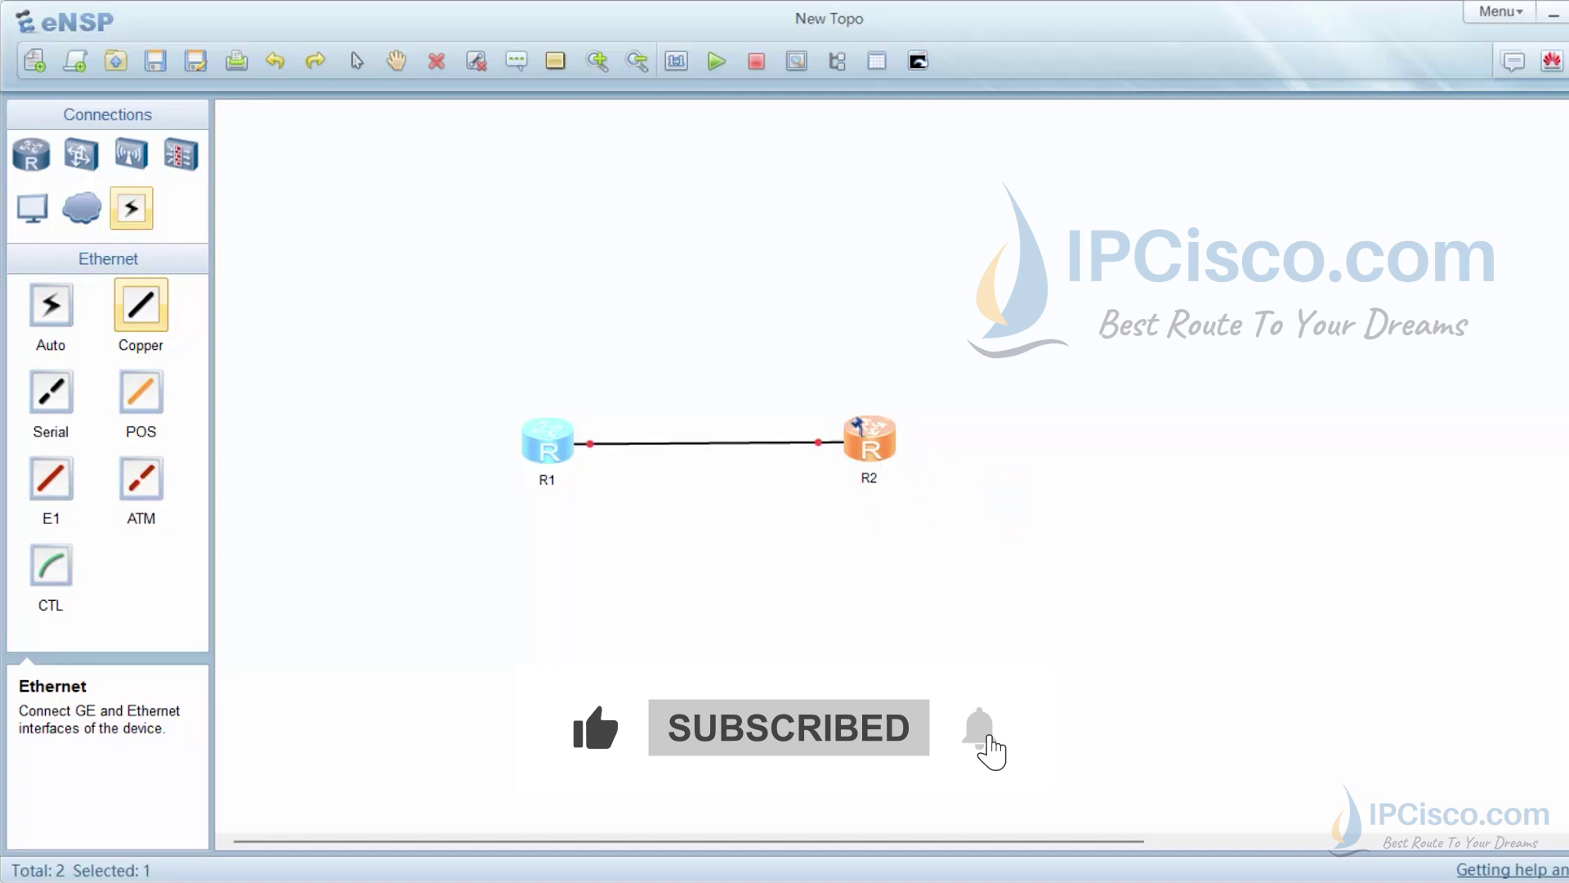
pyautogui.rightClick(725, 382)
pyautogui.moveTo(882, 442); pyautogui.dragTo(889, 445)
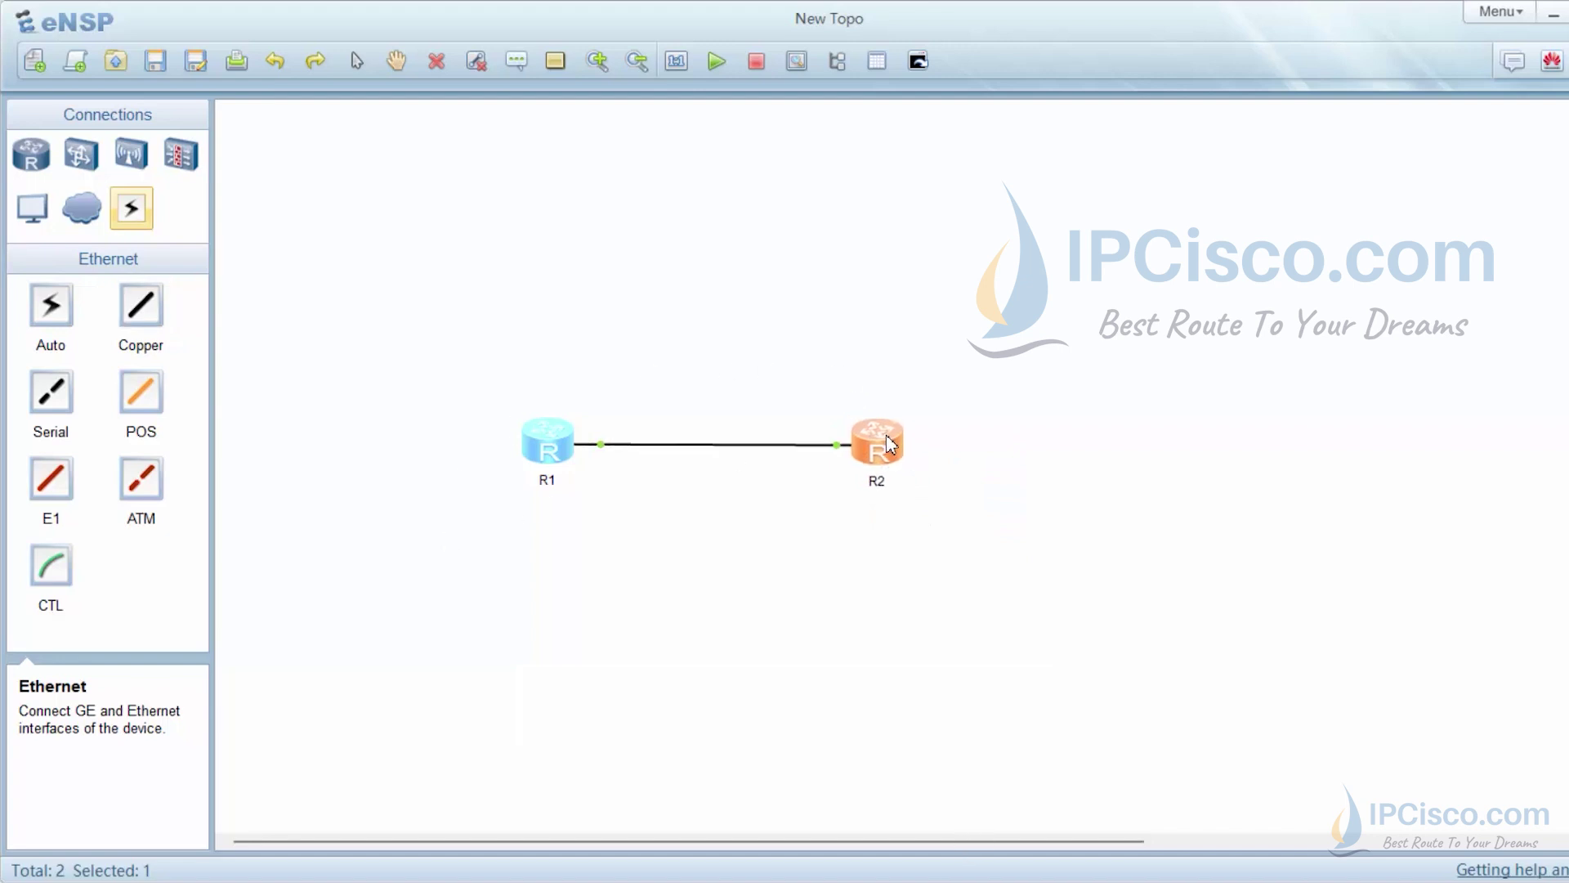
pyautogui.click(606, 354)
# In R1's console, run system-view and set sysname Router1
pyautogui.doubleClick(563, 446)
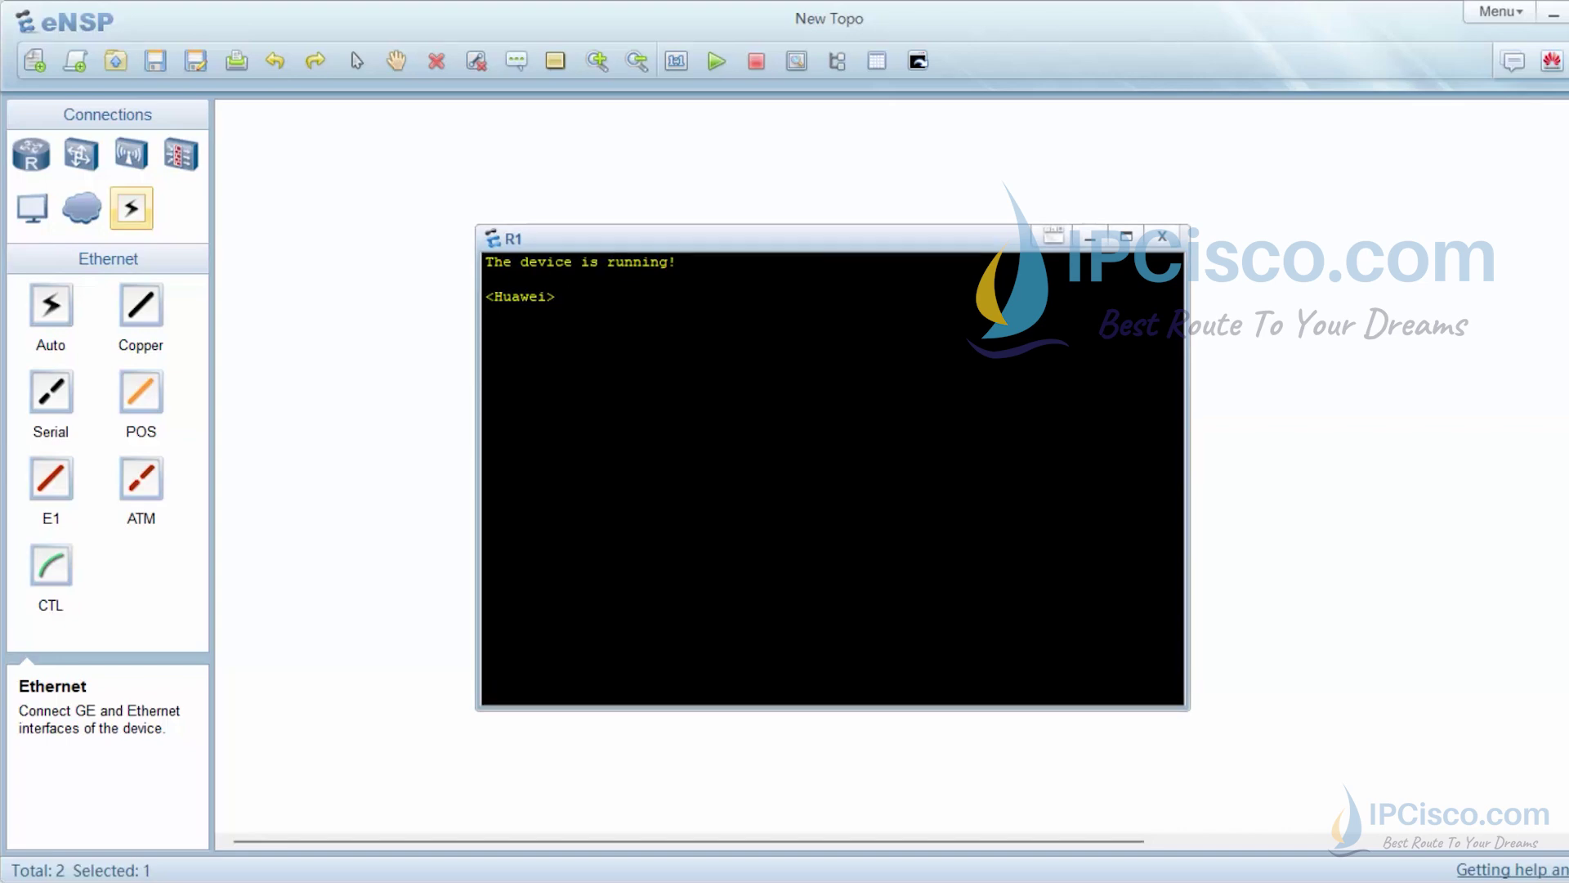
pyautogui.write('sys')
pyautogui.press('Tab')
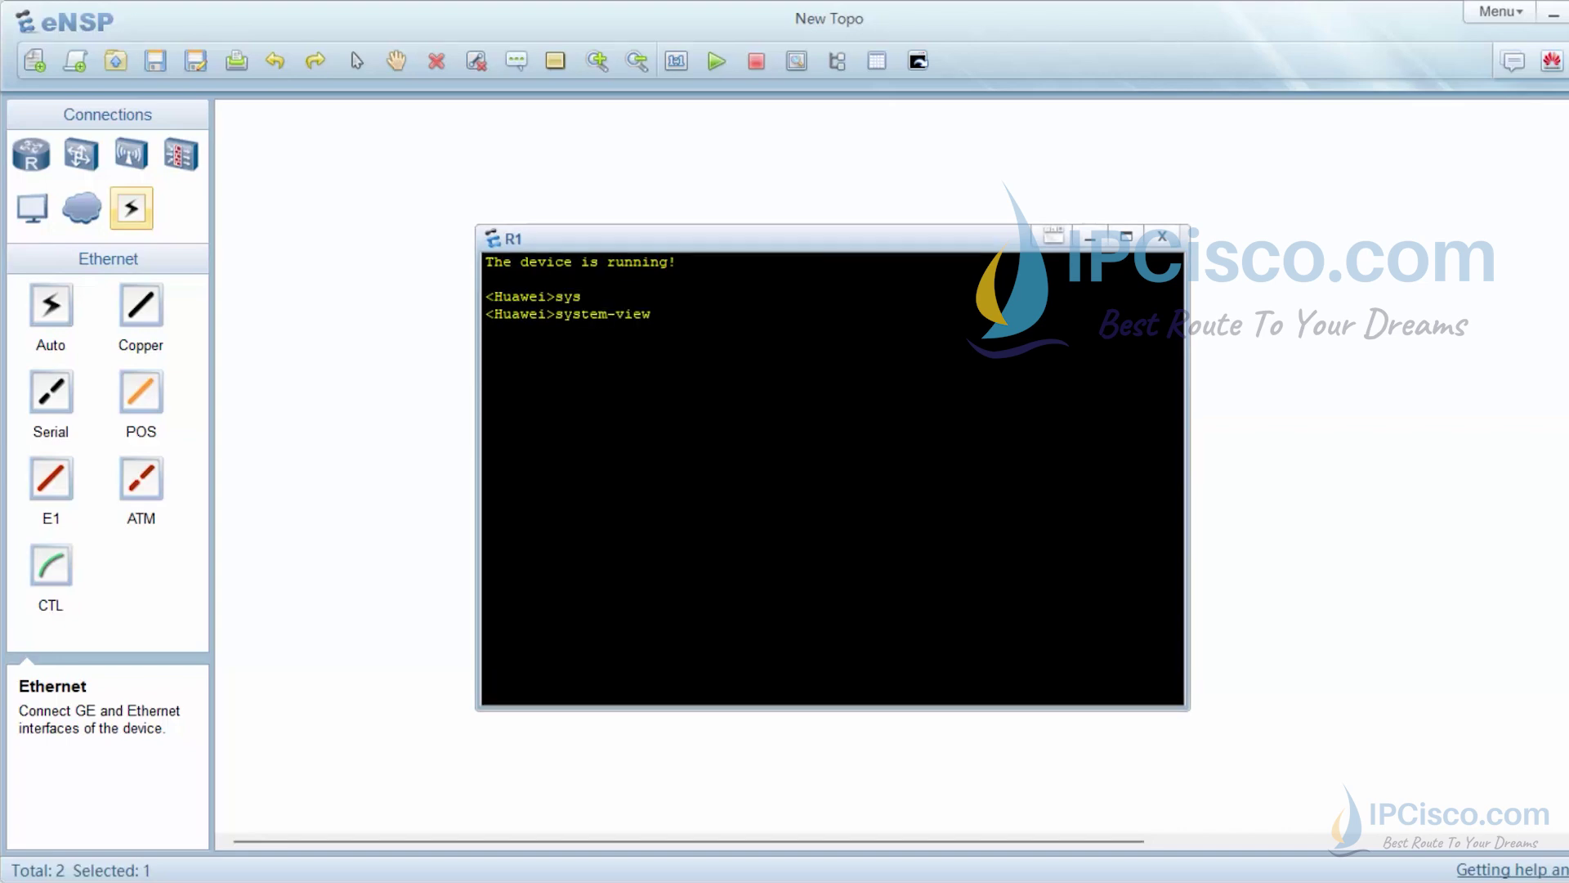
pyautogui.press('Return')
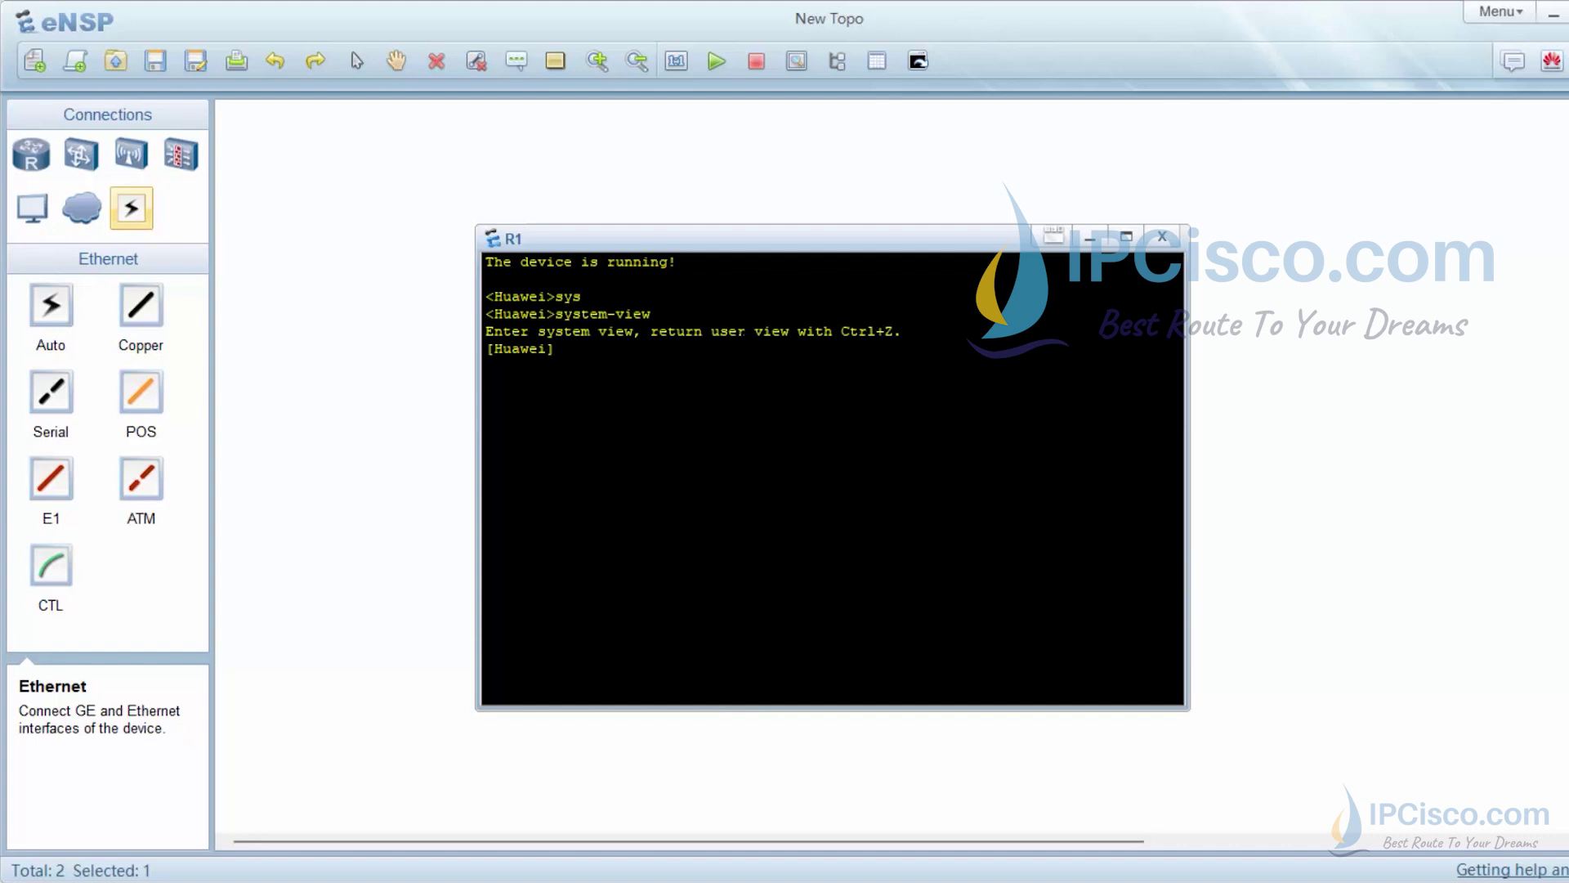
pyautogui.write('sys')
pyautogui.press('Tab')
pyautogui.write('Router1')
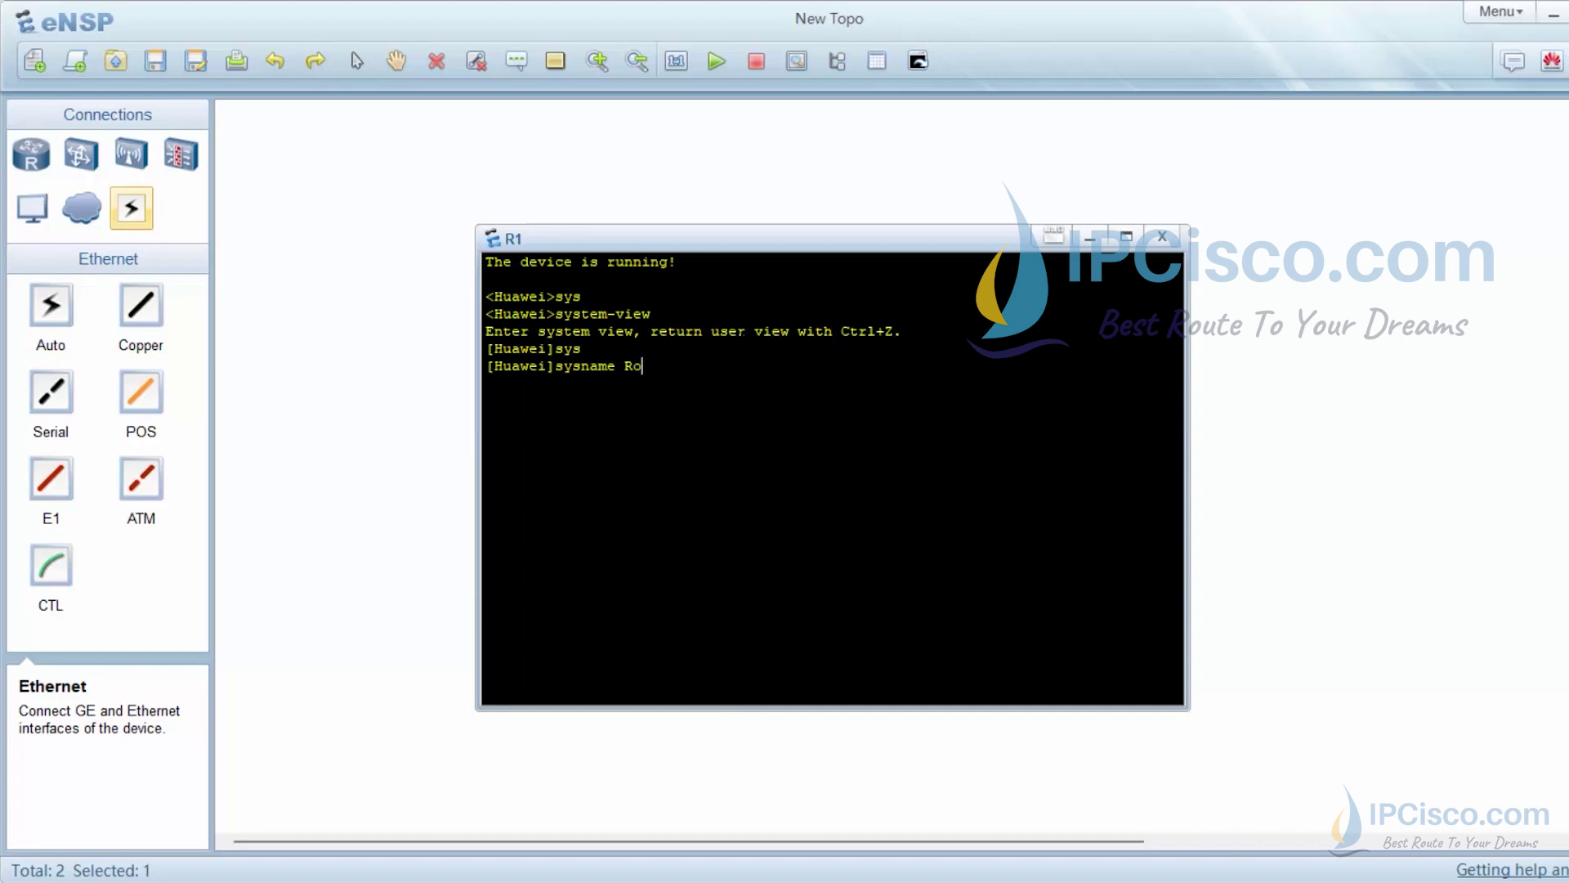
pyautogui.press('Return')
pyautogui.press('Return')
pyautogui.press('Return')
pyautogui.press('Return')
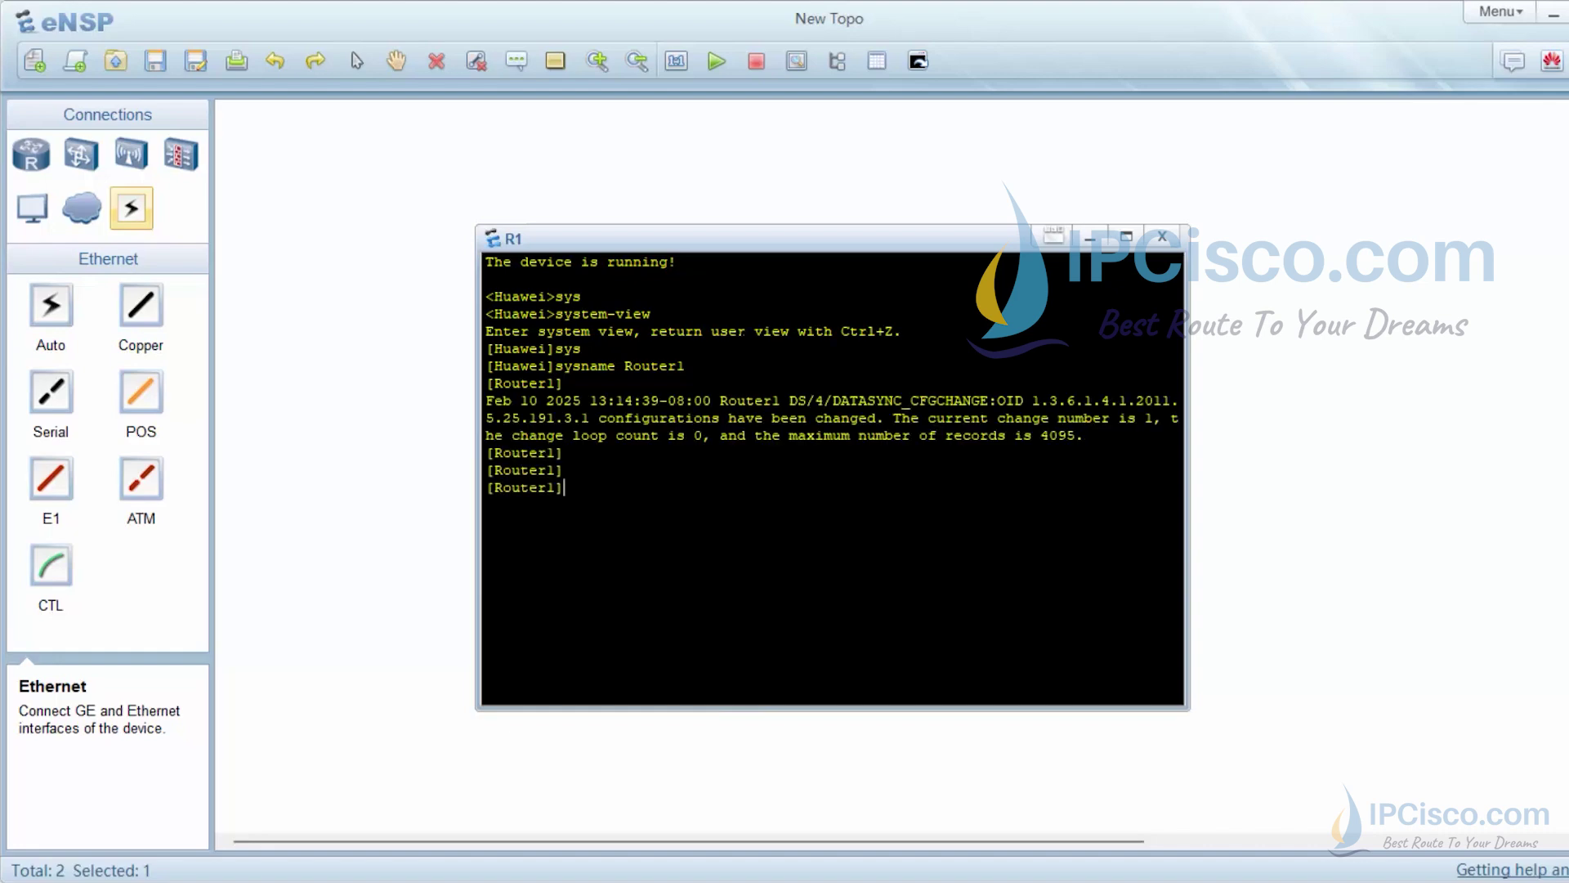
# Set user-interface maximum-vty to 15
pyautogui.write('user')
pyautogui.press('Tab')
pyautogui.write('in')
pyautogui.press('Tab')
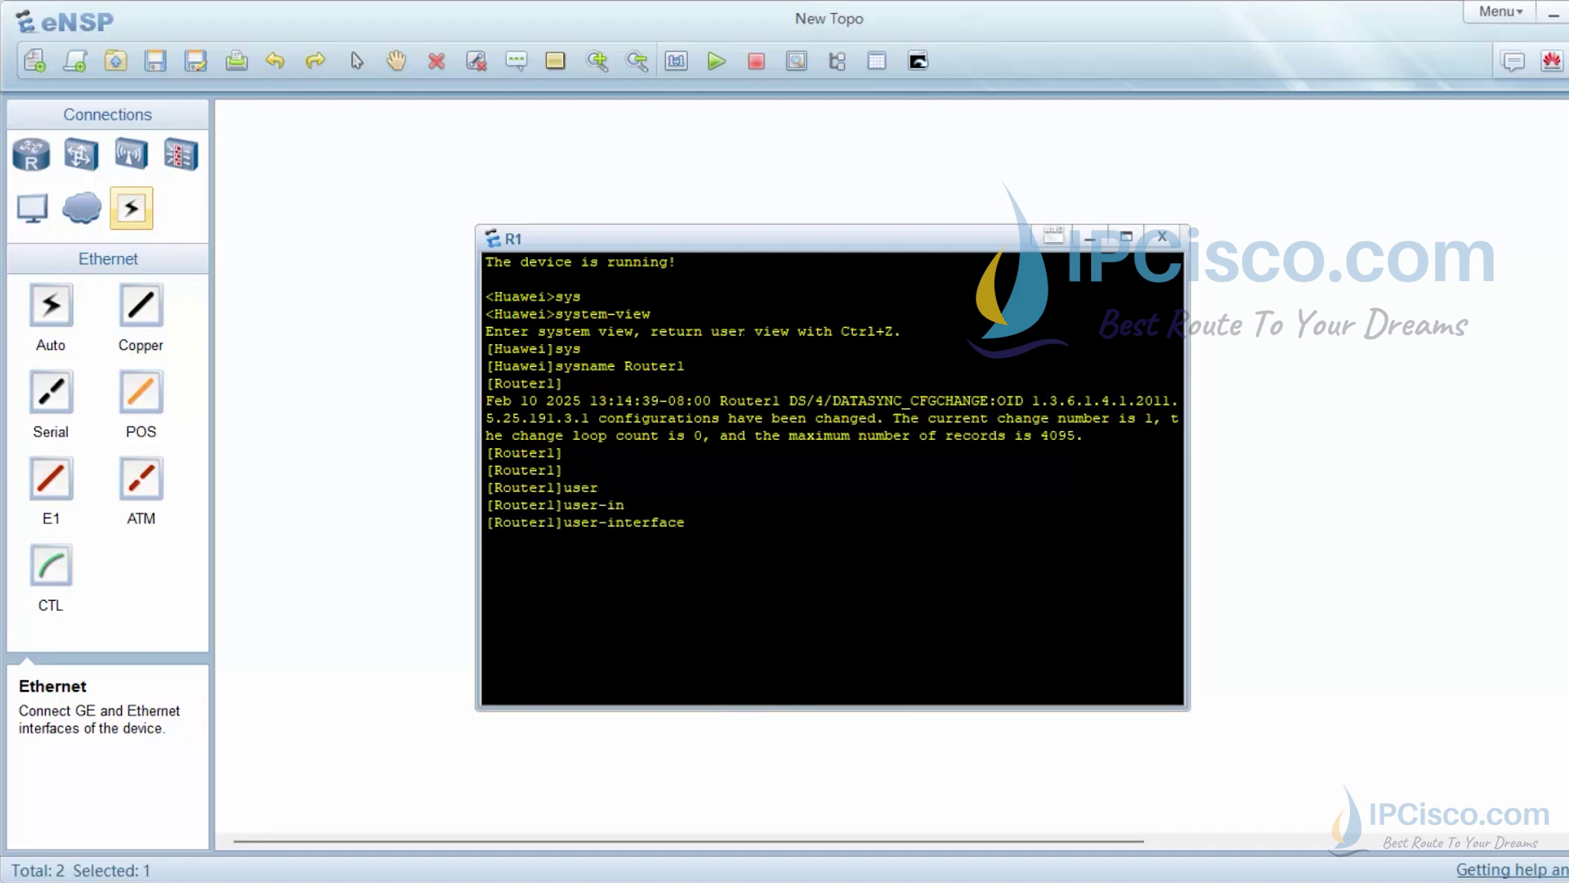
pyautogui.write('ma')
pyautogui.press('Tab')
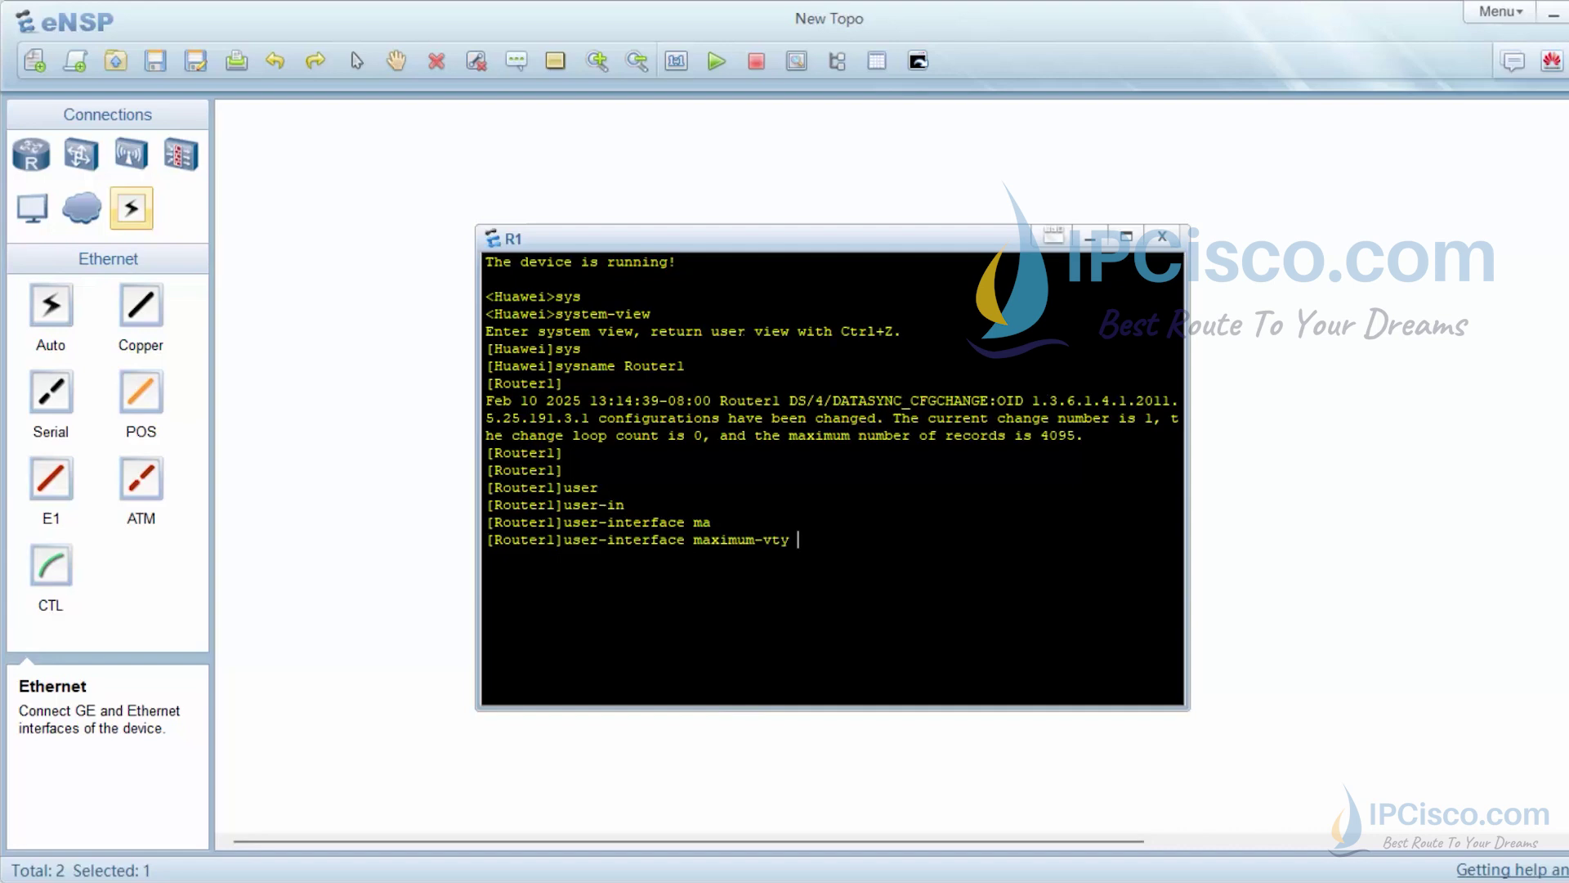
pyautogui.write('15')
pyautogui.press('Return')
# Enter the user-interface vty 0 14 view
pyautogui.write('user-in')
pyautogui.press('Tab')
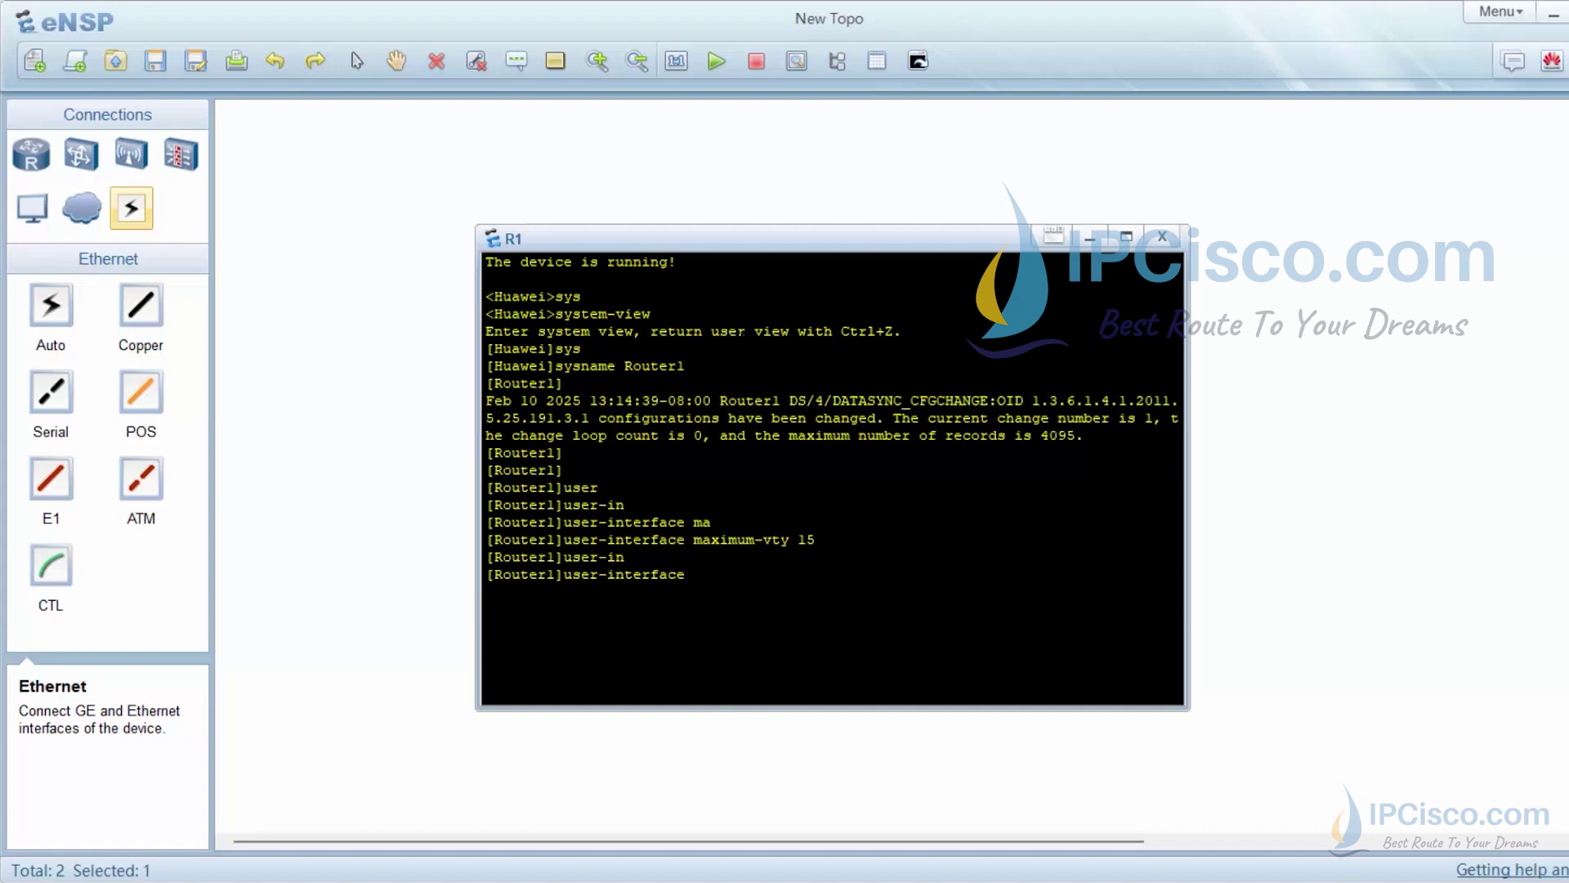
pyautogui.write('vty')
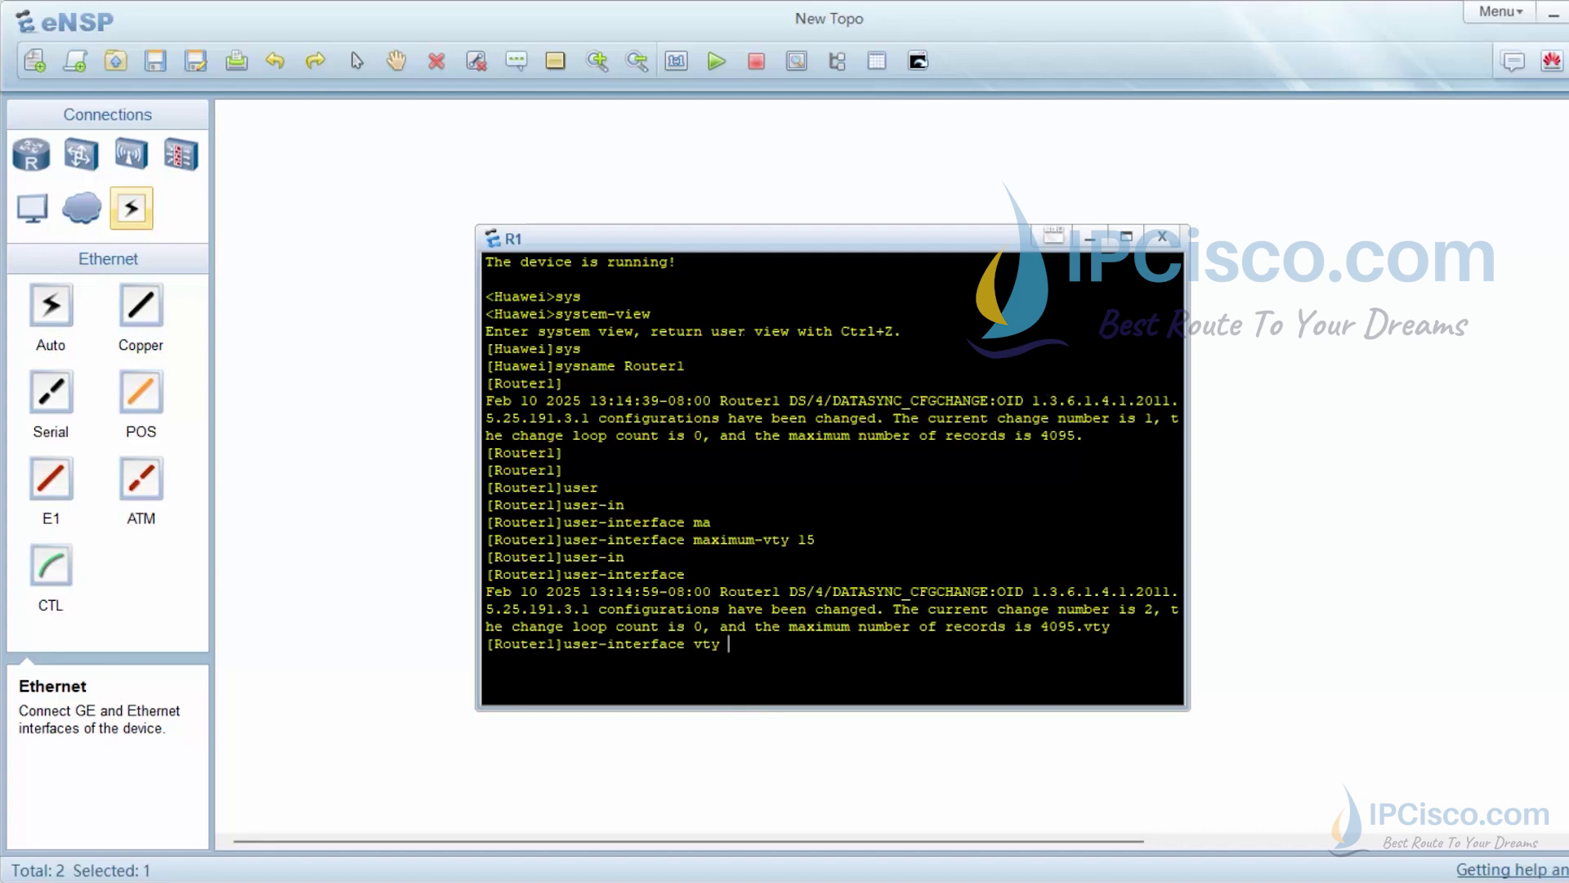
pyautogui.write(' 0 14')
pyautogui.press('Return')
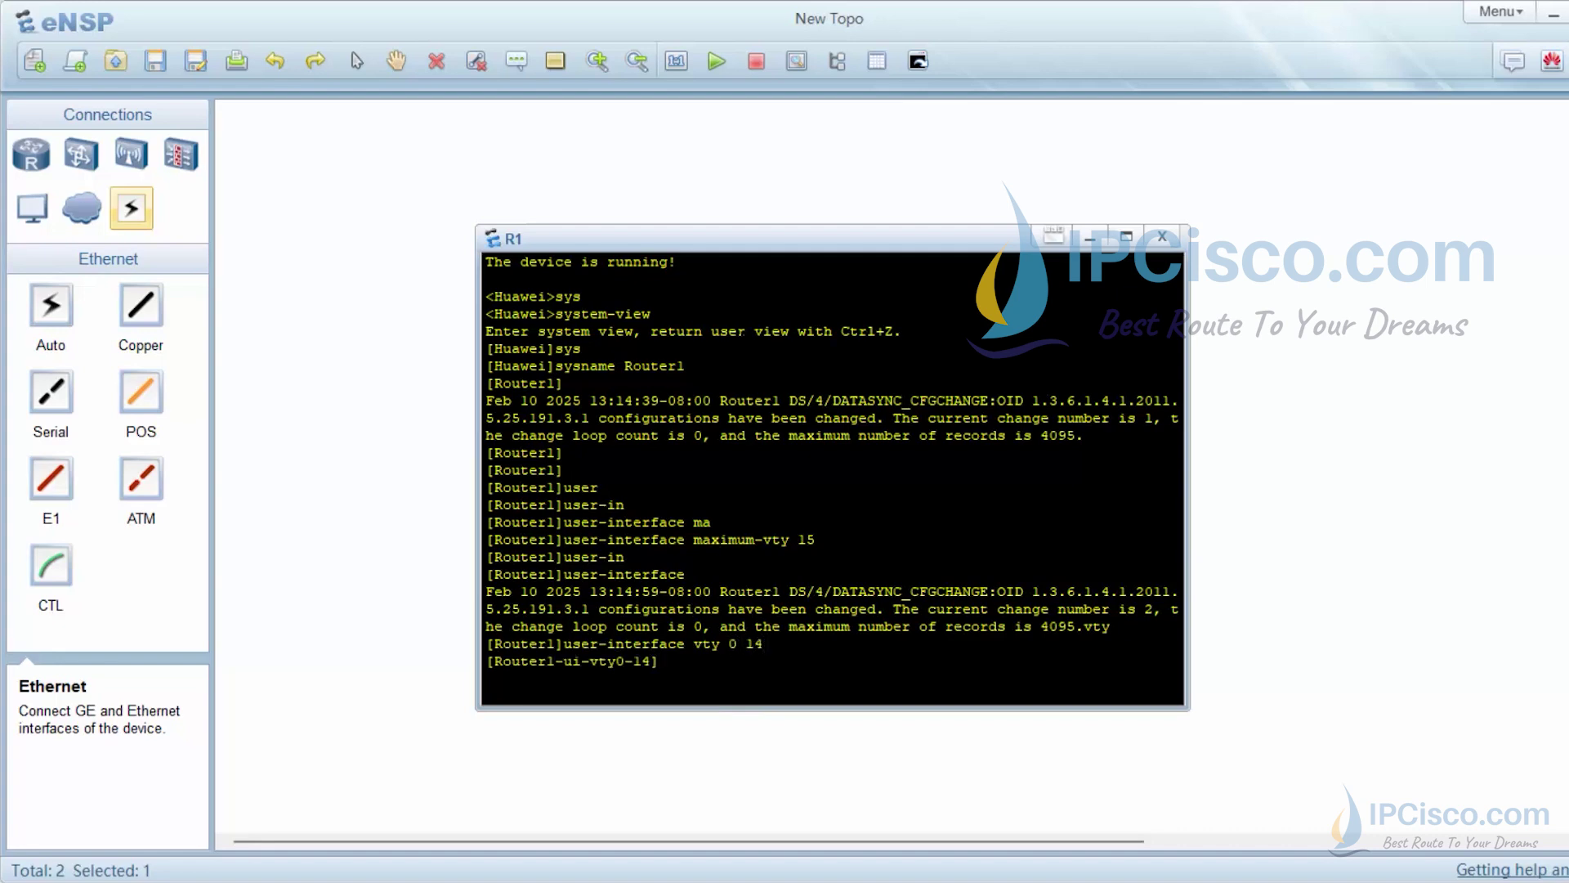
# Allow inbound Telnet on VTY lines 0–14 with protocol inbound telnet
pyautogui.write('proto')
pyautogui.press('Tab')
pyautogui.write('telnet')
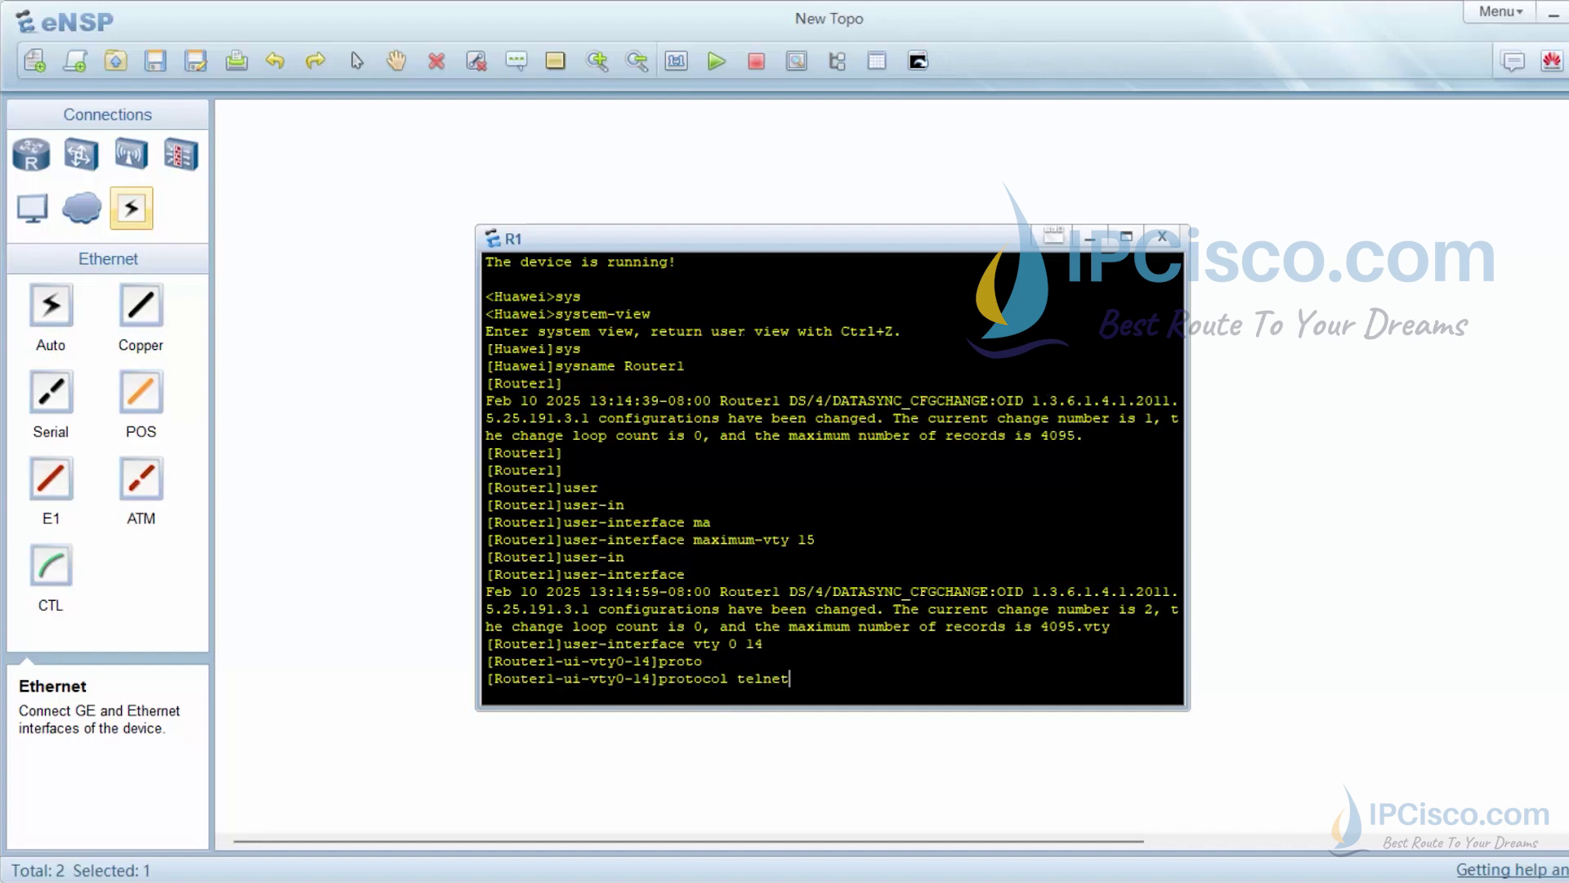
pyautogui.write(' inbo')
pyautogui.press('Tab')
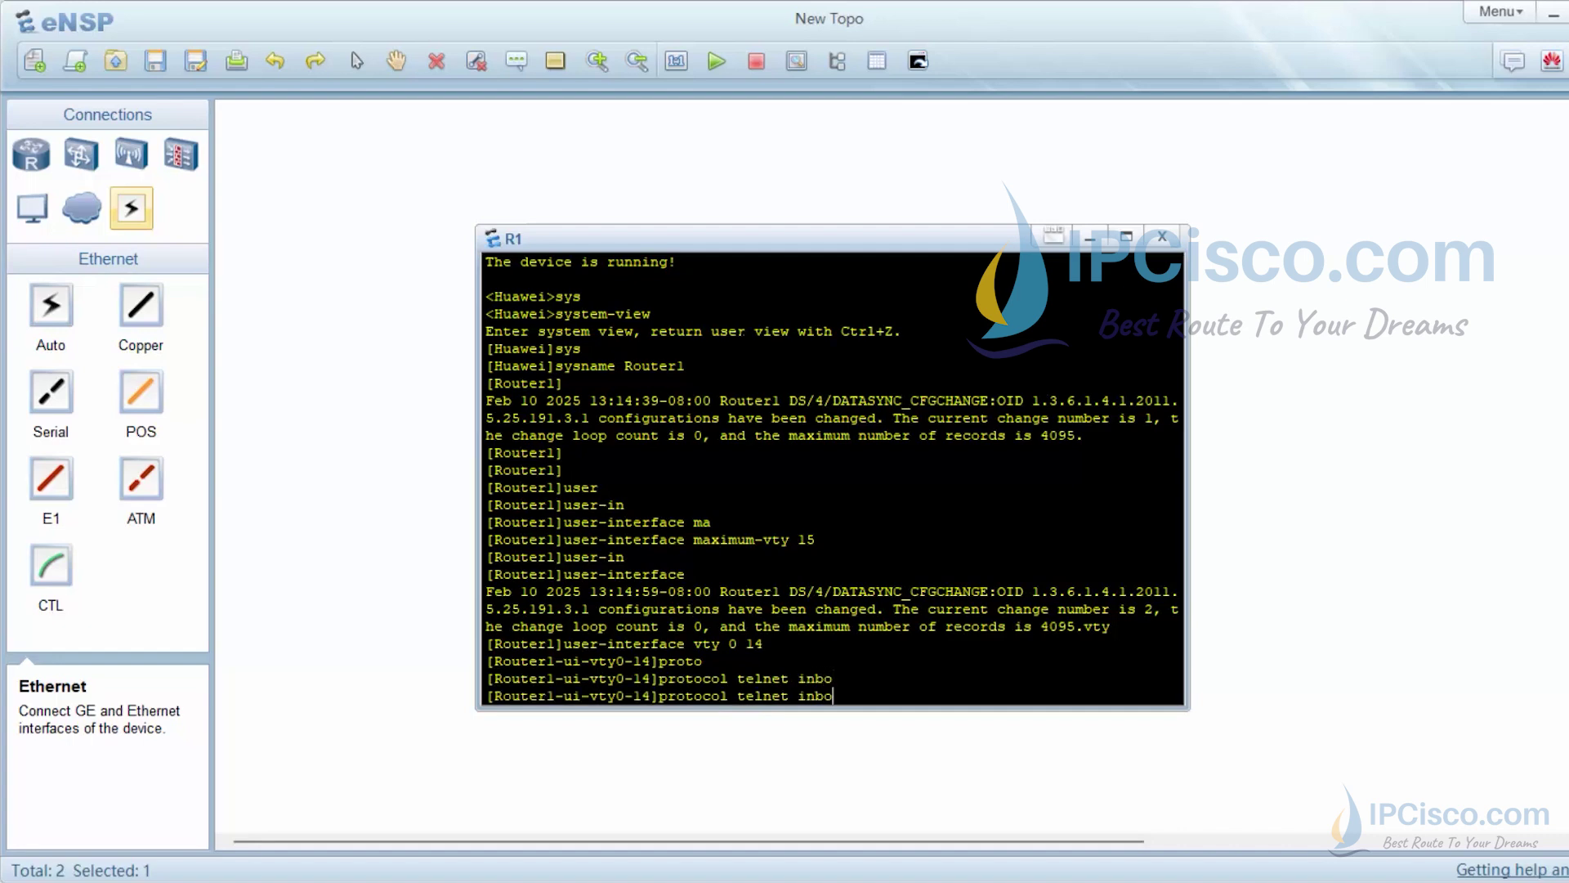
pyautogui.write('un')
pyautogui.press('Tab')
pyautogui.press('BackSpace')
pyautogui.press('BackSpace')
pyautogui.press('BackSpace')
pyautogui.press('BackSpace')
pyautogui.press('BackSpace')
pyautogui.press('BackSpace')
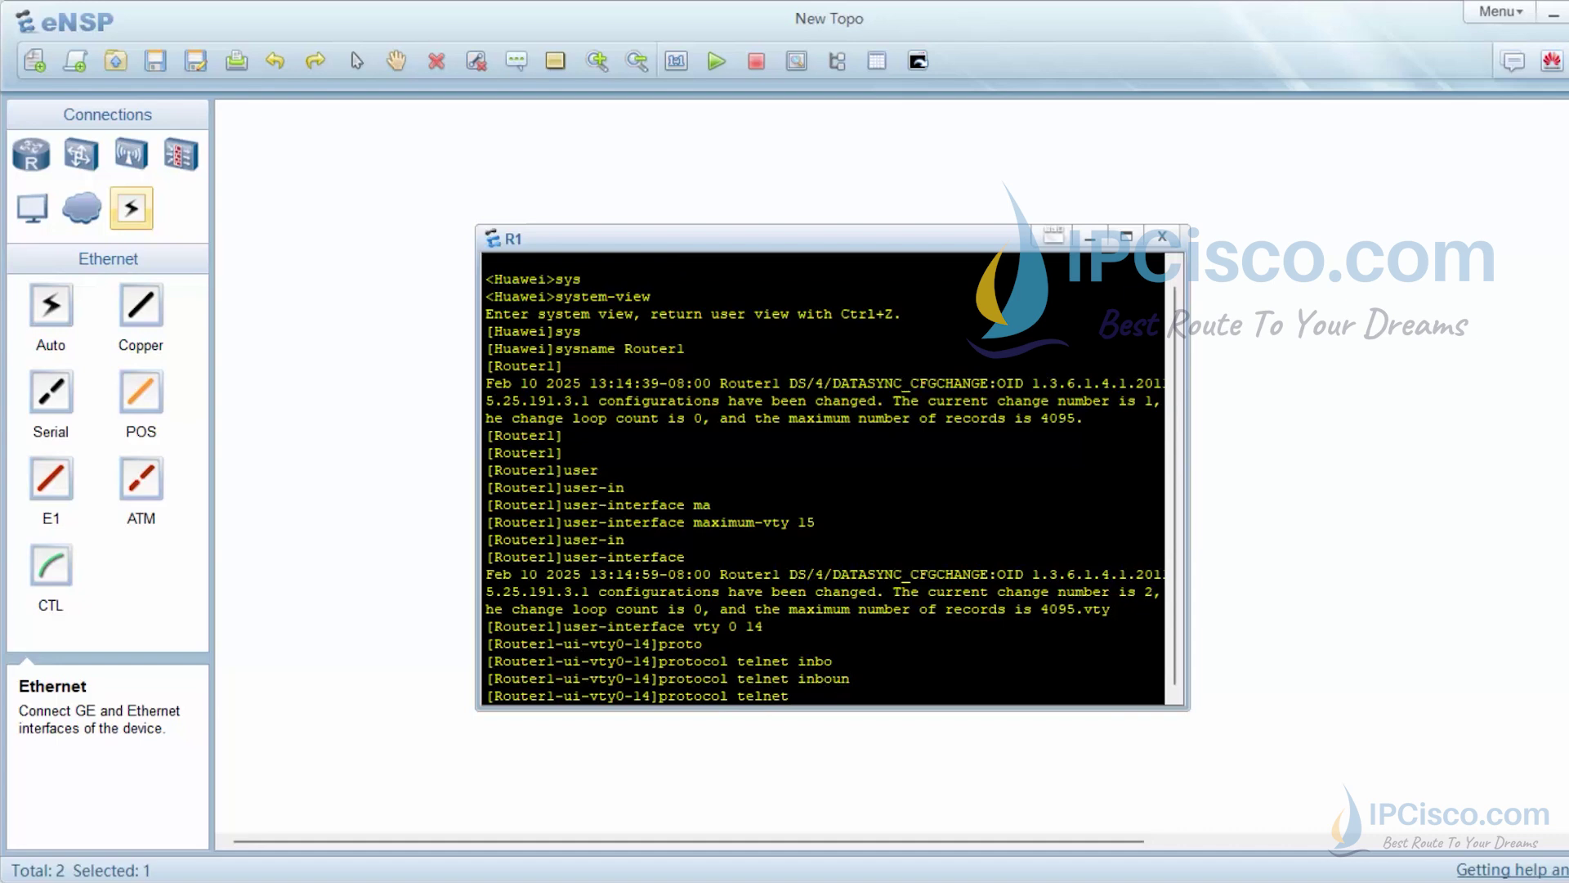
pyautogui.press('BackSpace')
pyautogui.press('BackSpace')
pyautogui.press('BackSpace')
pyautogui.press('BackSpace')
pyautogui.press('BackSpace')
pyautogui.press('BackSpace')
pyautogui.press('BackSpace')
pyautogui.write('inboun telnet')
pyautogui.press('Tab')
pyautogui.press('Return')
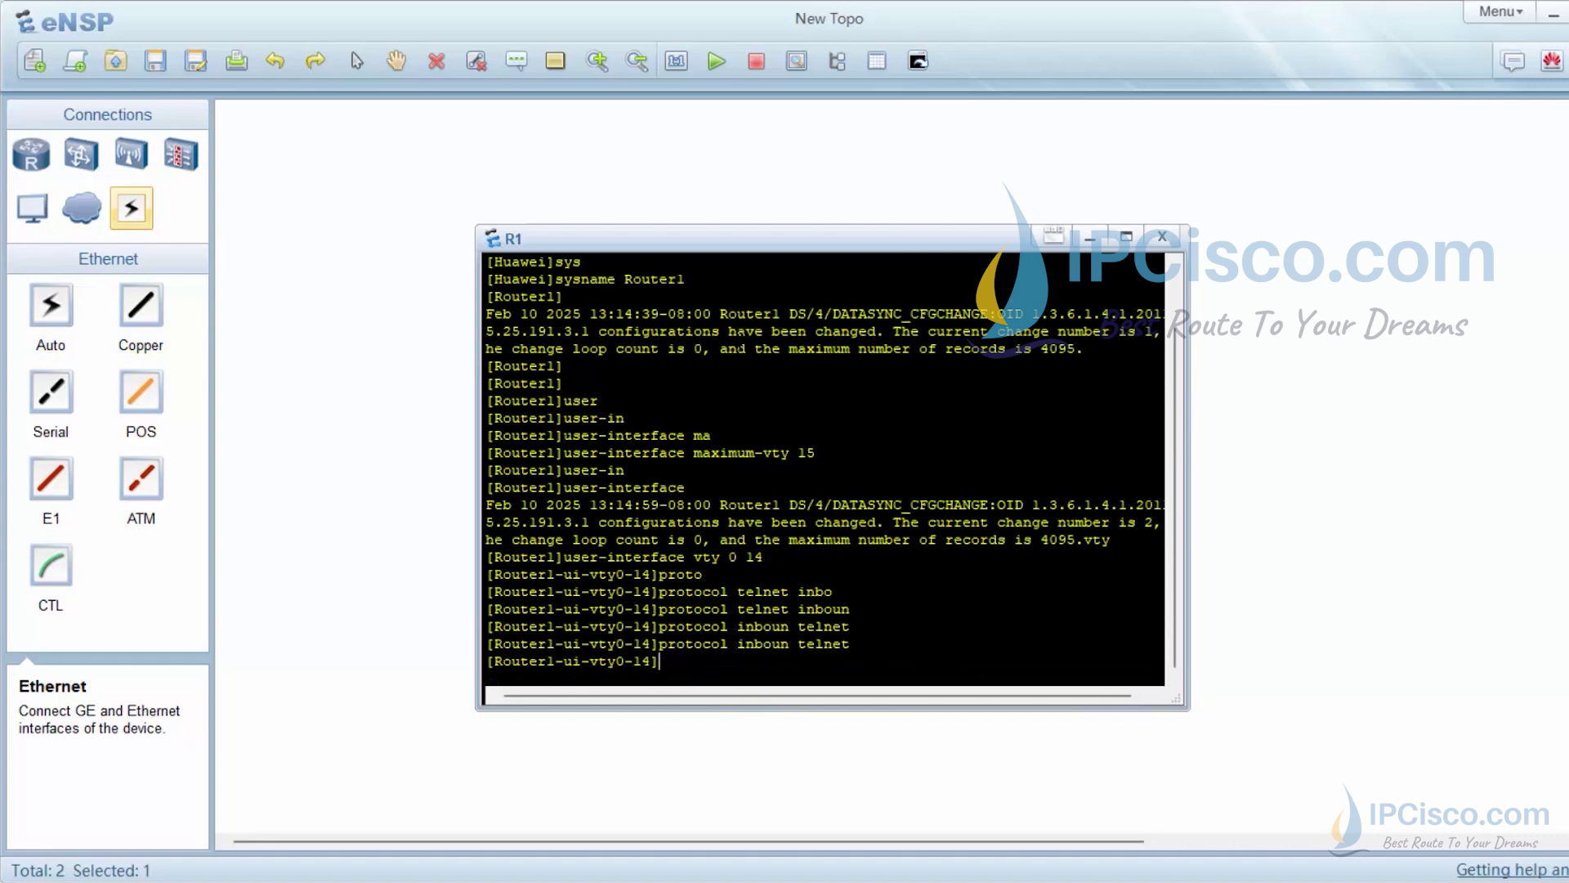
pyautogui.write('user privilege level 1')
# Apply user privilege level 1 to the VTY lines
pyautogui.press('Return')
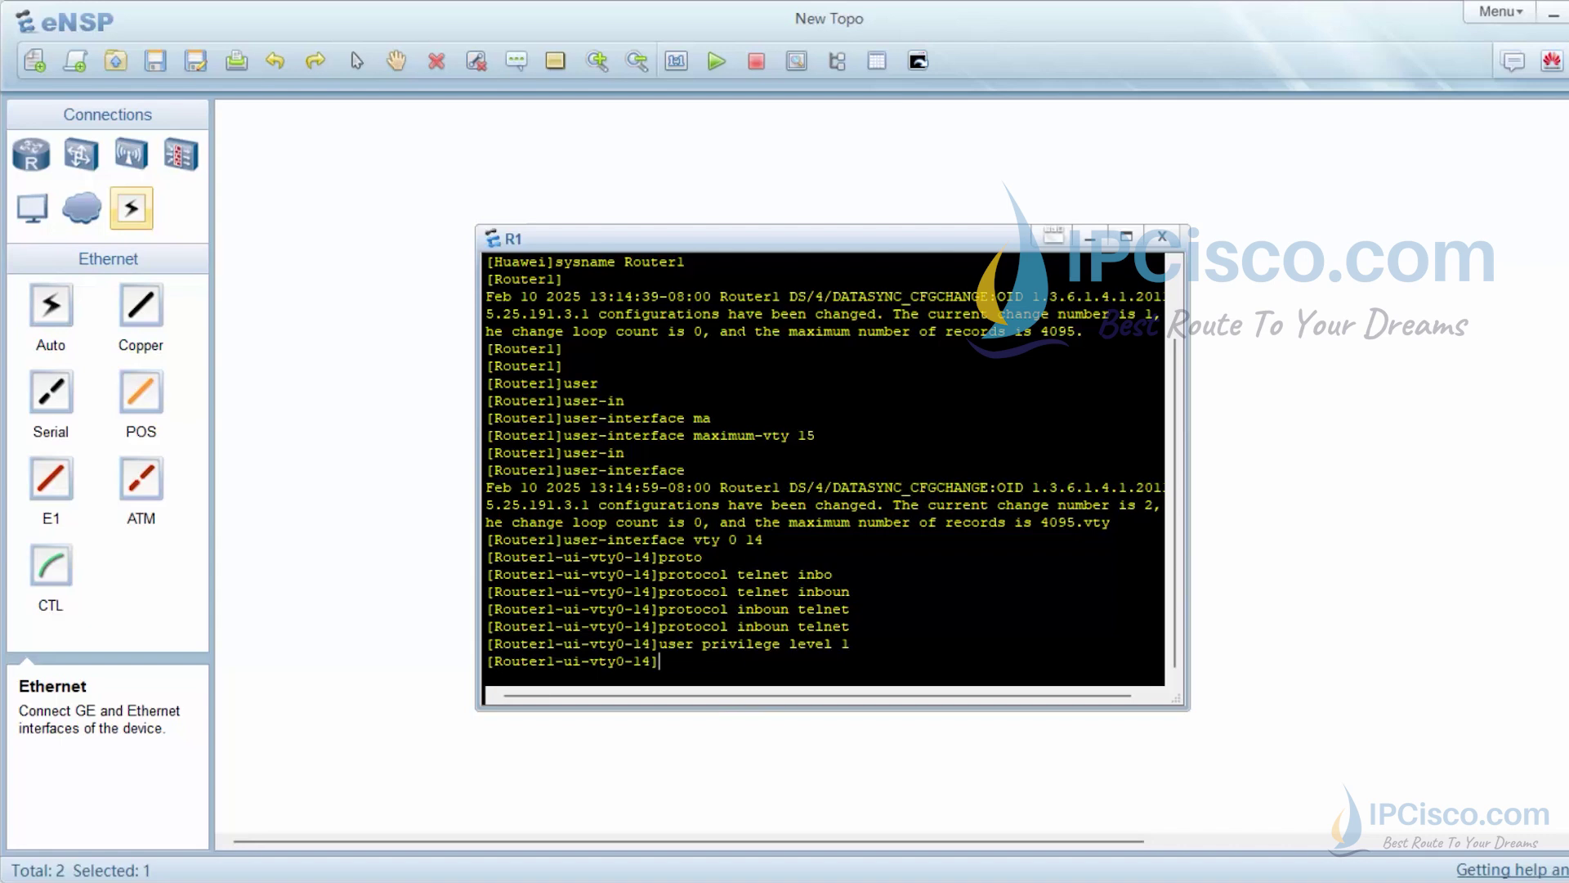
# Set the VTY authentication-mode to password
pyautogui.write('authentica')
pyautogui.press('Tab')
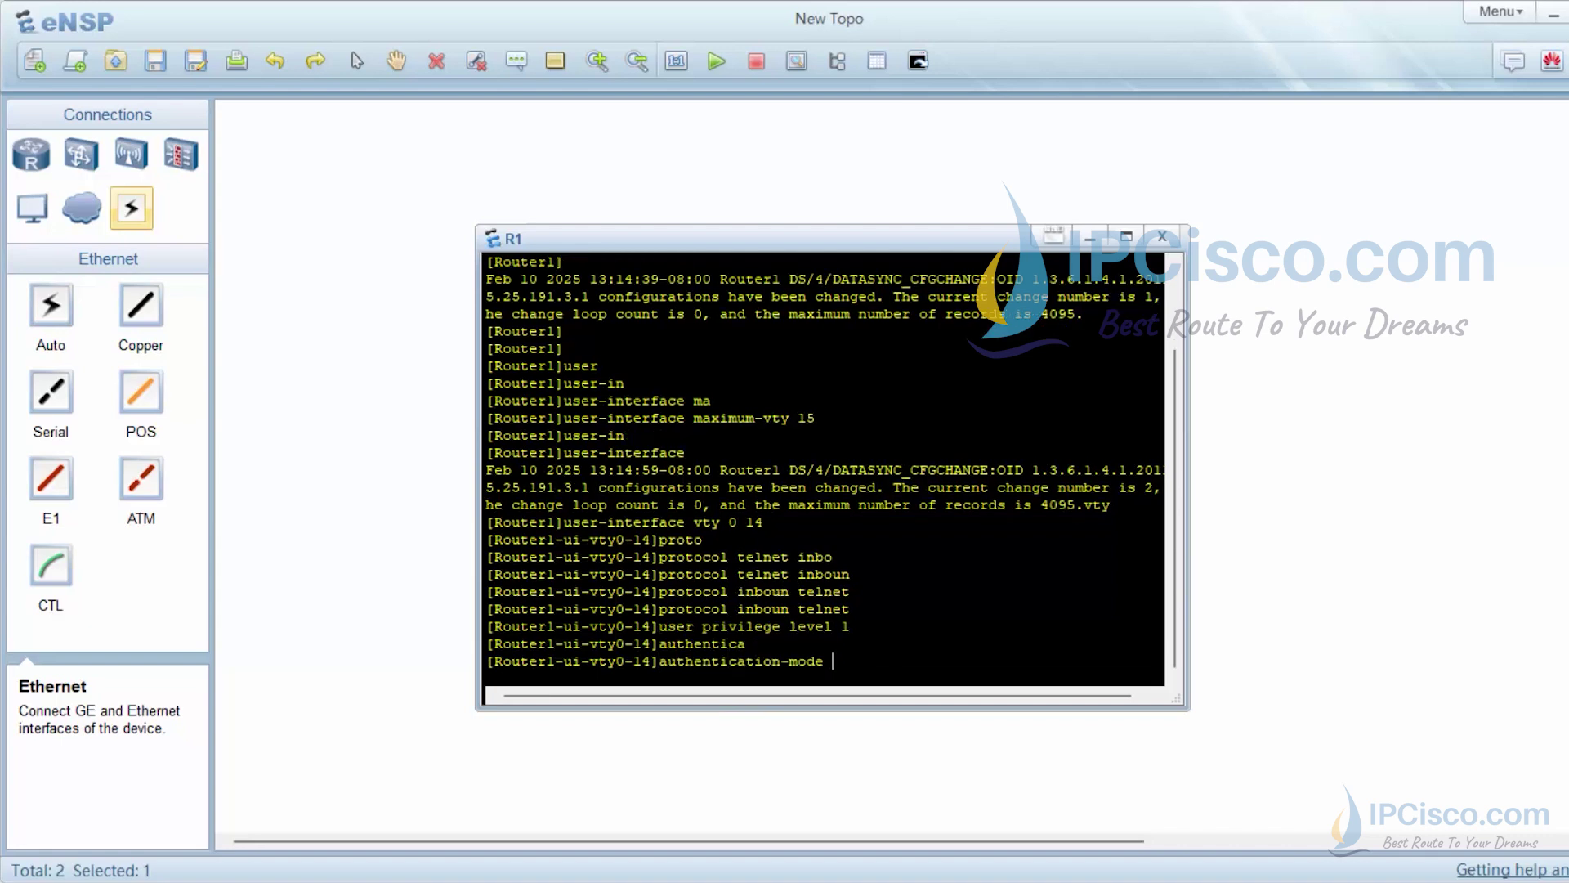
pyautogui.write('pass')
pyautogui.press('Tab')
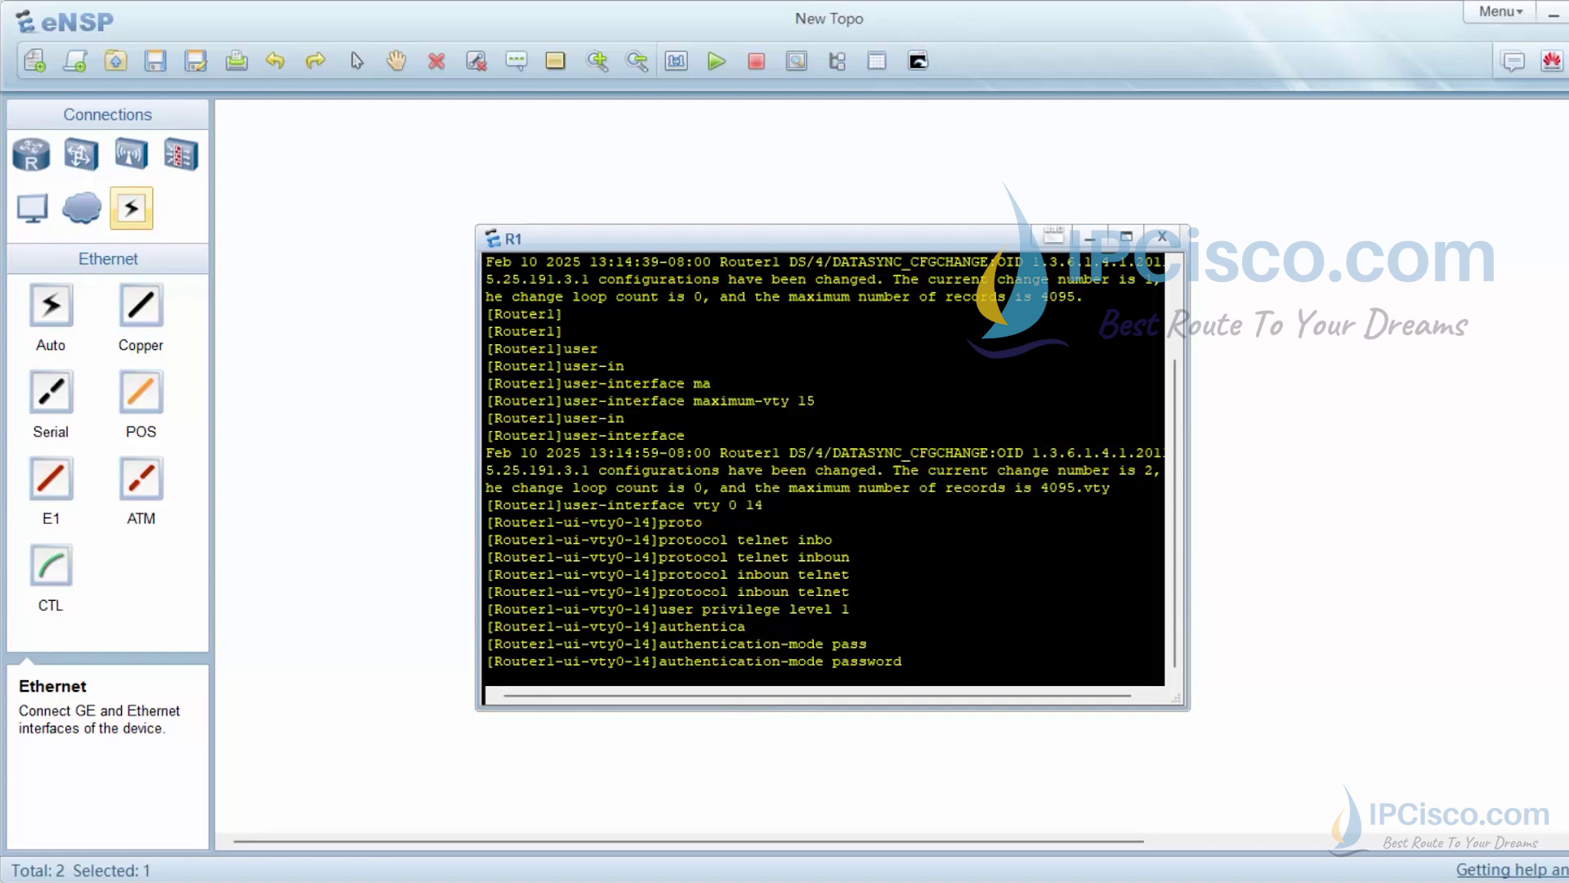
pyautogui.press('Return')
pyautogui.press('Return')
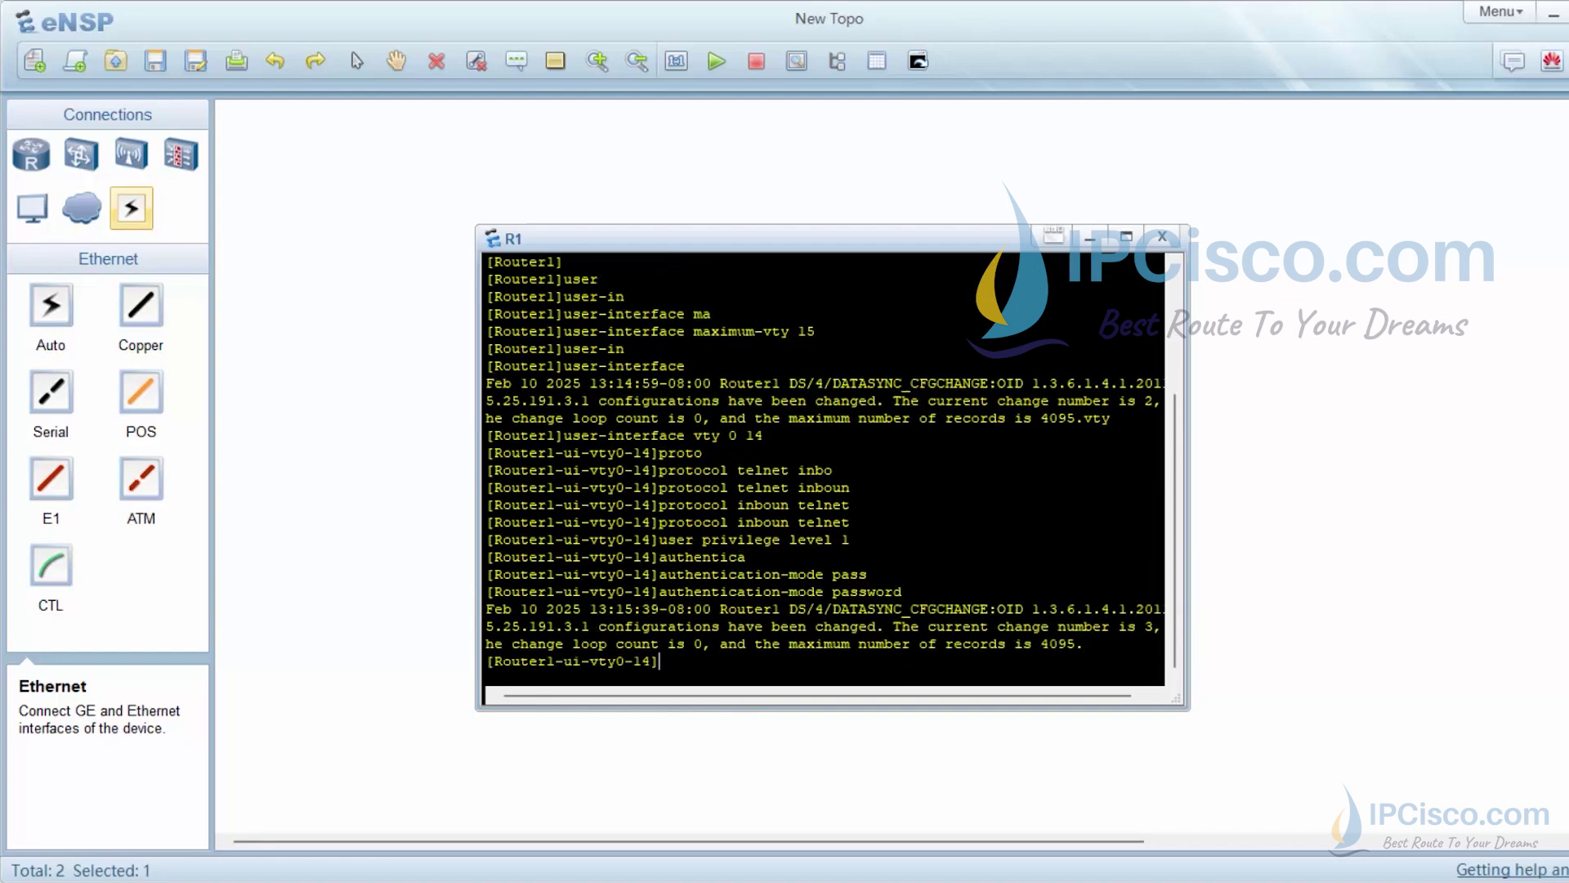
pyautogui.press('Up')
pyautogui.press('Return')
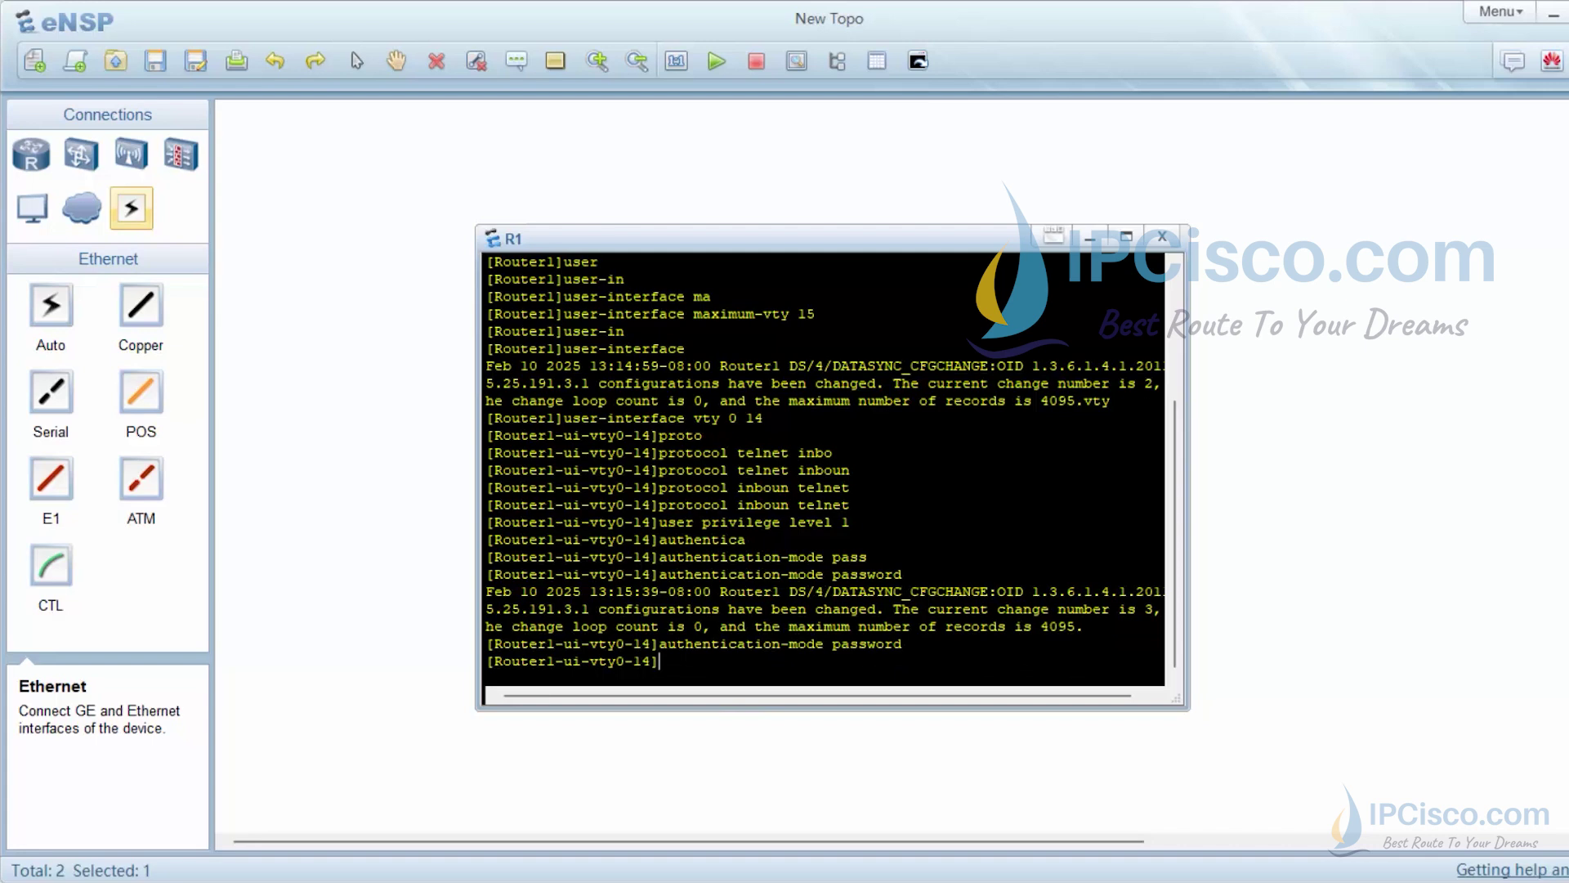
# Set a cipher authentication password for VTY login
pyautogui.write('set authen')
pyautogui.press('Tab')
pyautogui.write('pass')
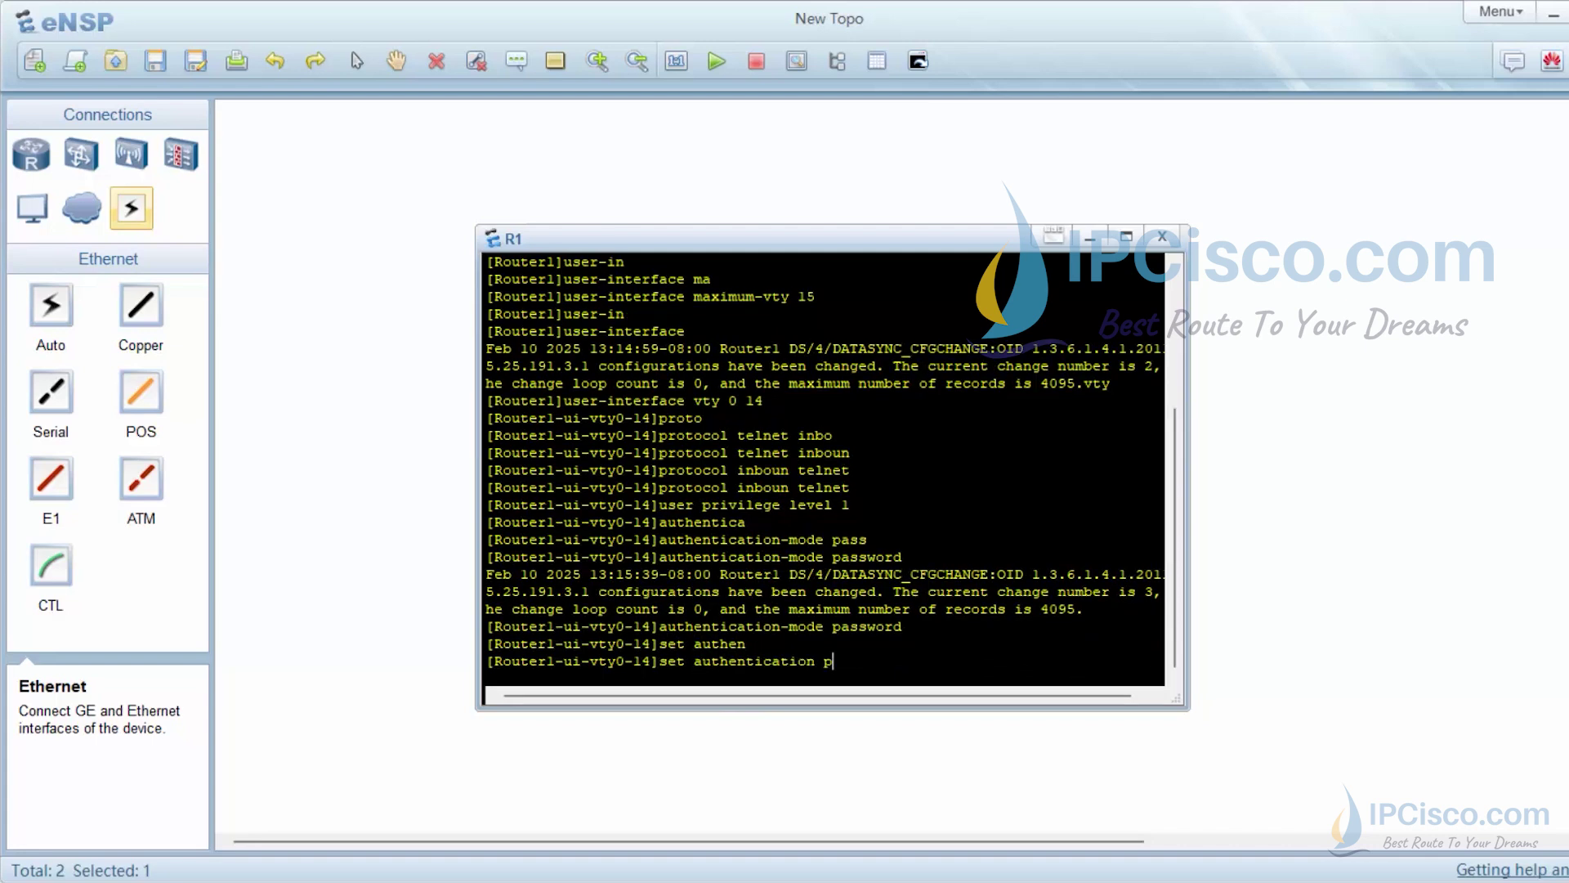
pyautogui.press('Tab')
pyautogui.write('ci')
pyautogui.press('Tab')
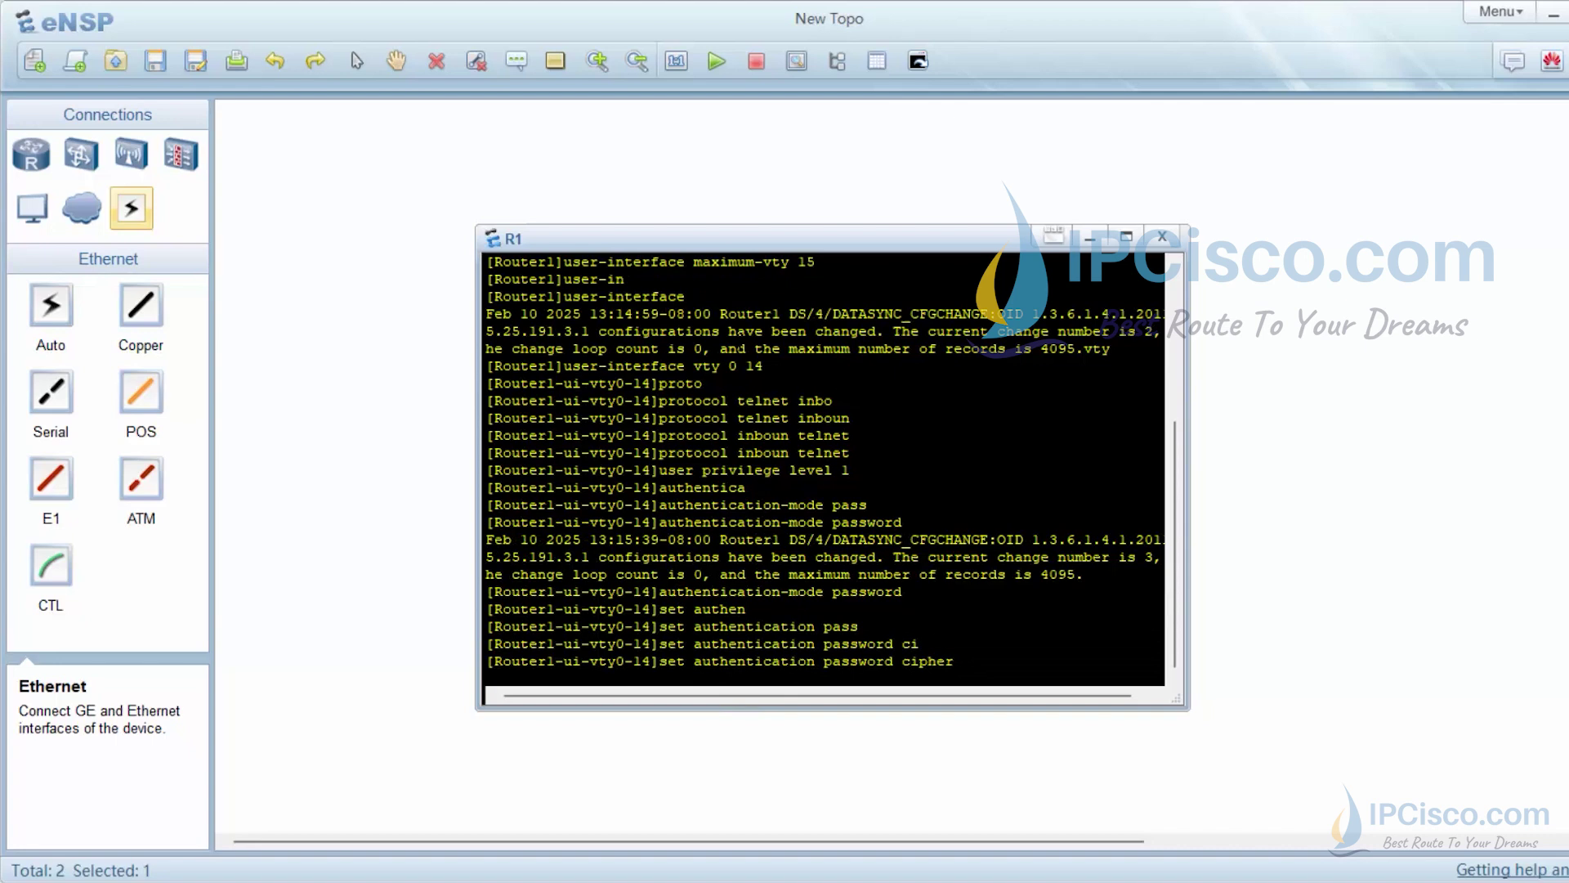
pyautogui.write('hw123')
pyautogui.press('Return')
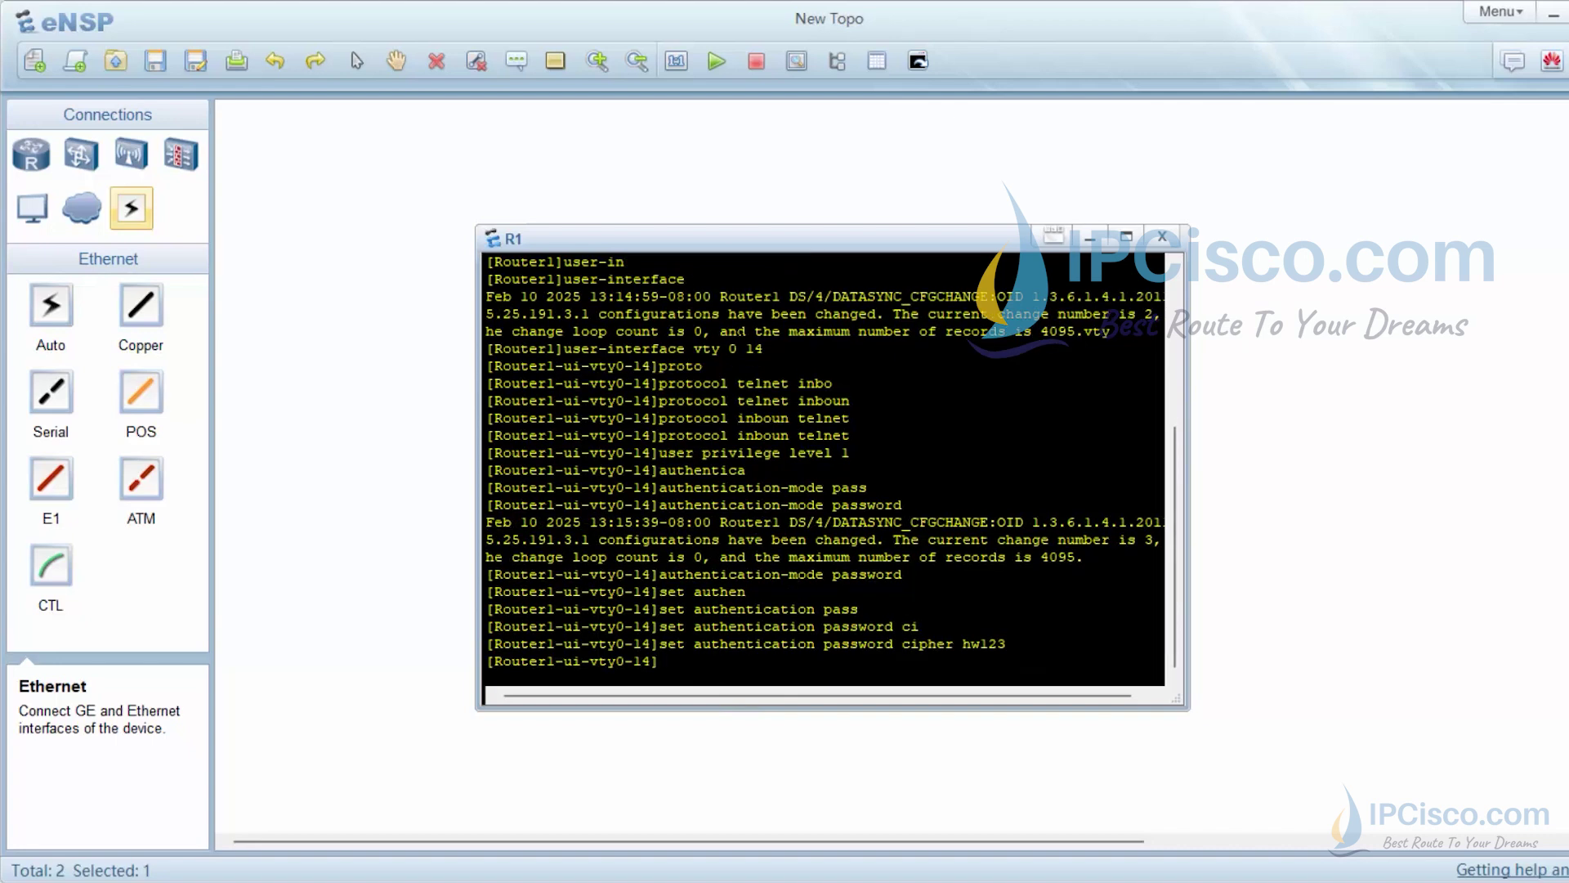
# Set VTY idle-timeout 30 and screen-length 0
pyautogui.write('idle')
pyautogui.press('Tab')
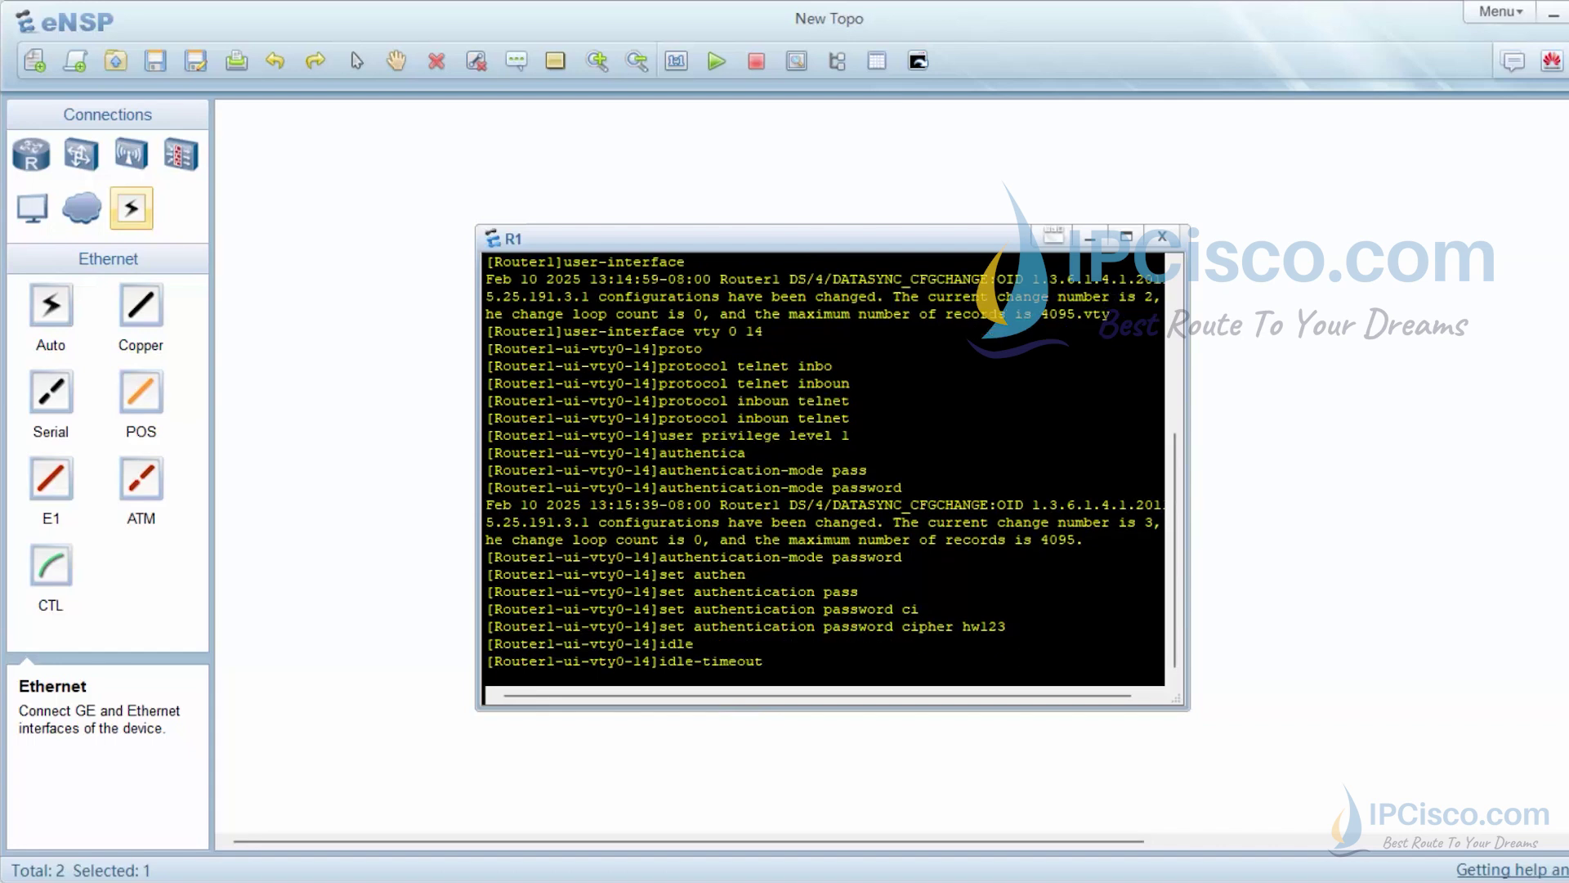
pyautogui.write('30')
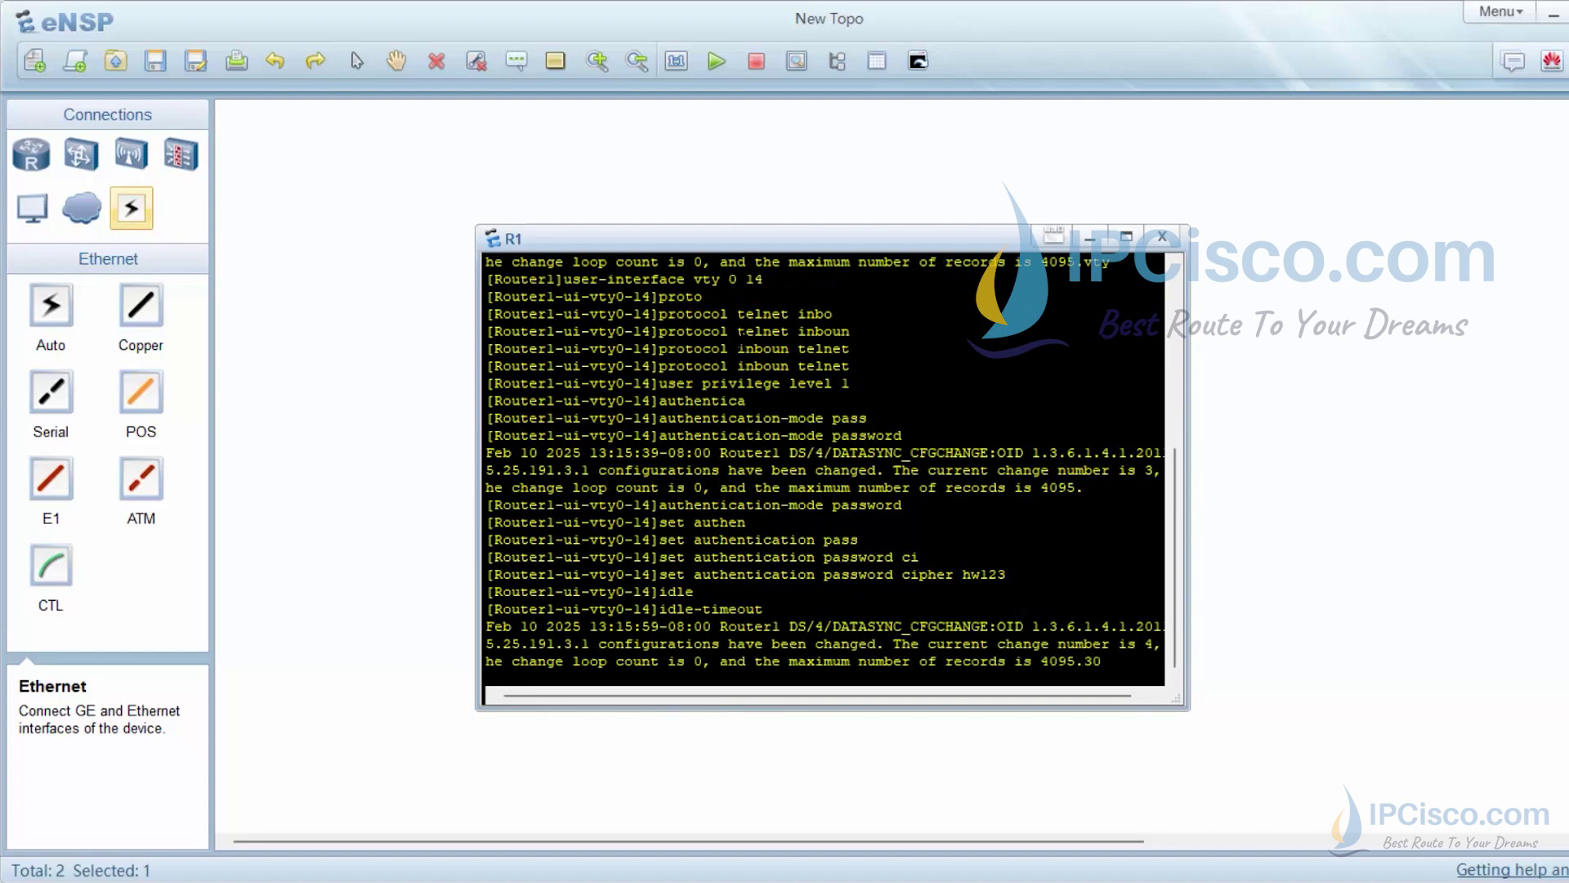
pyautogui.press('Return')
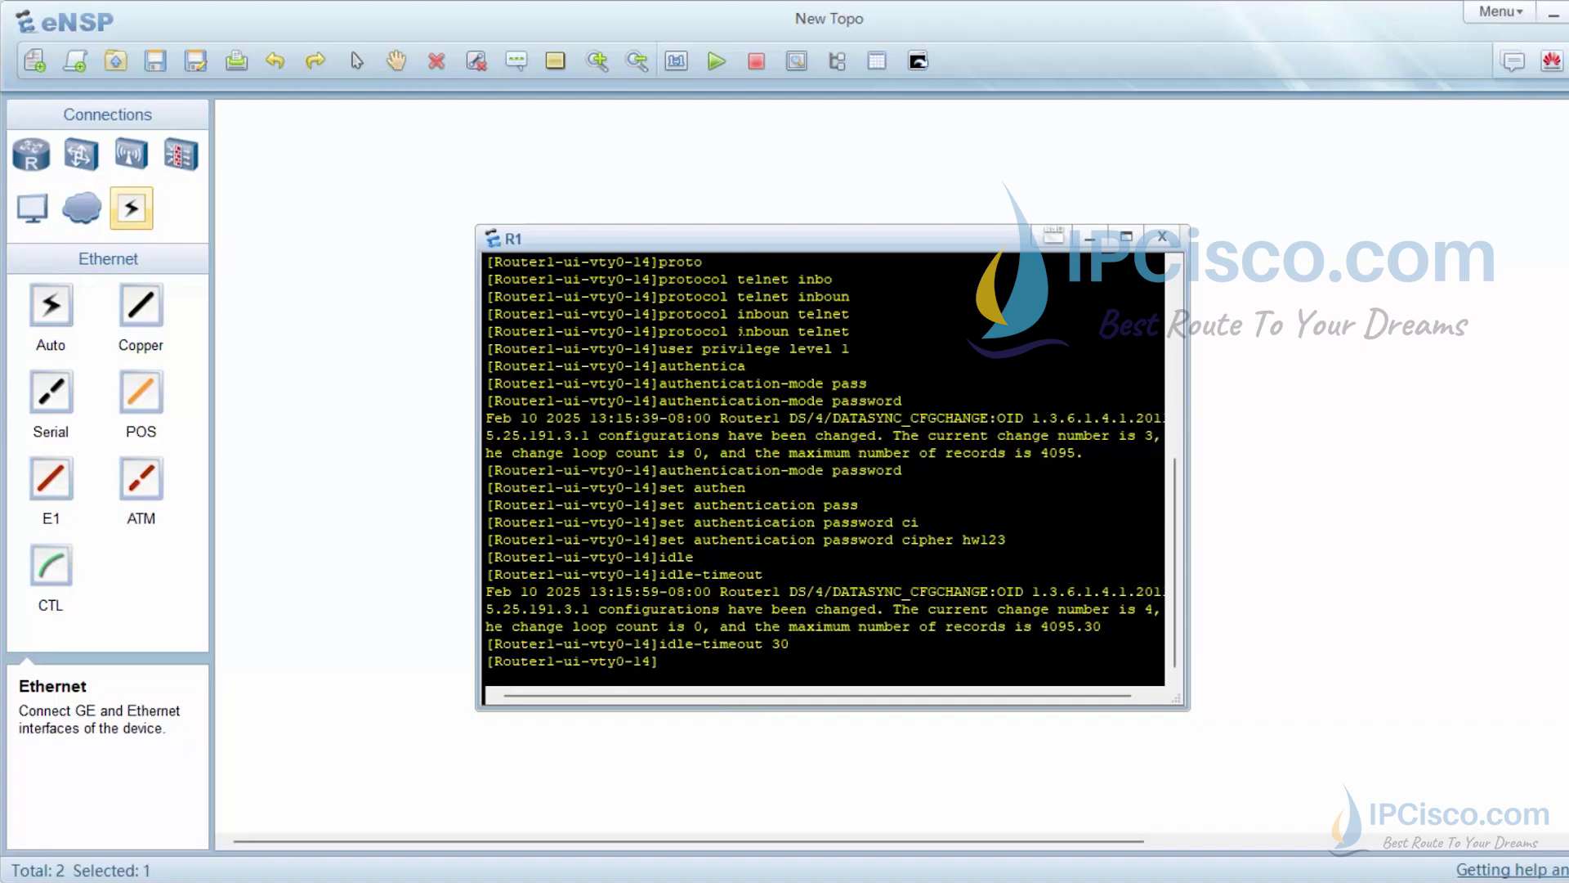
pyautogui.write('scre')
pyautogui.press('Tab')
pyautogui.write('le')
pyautogui.press('Tab')
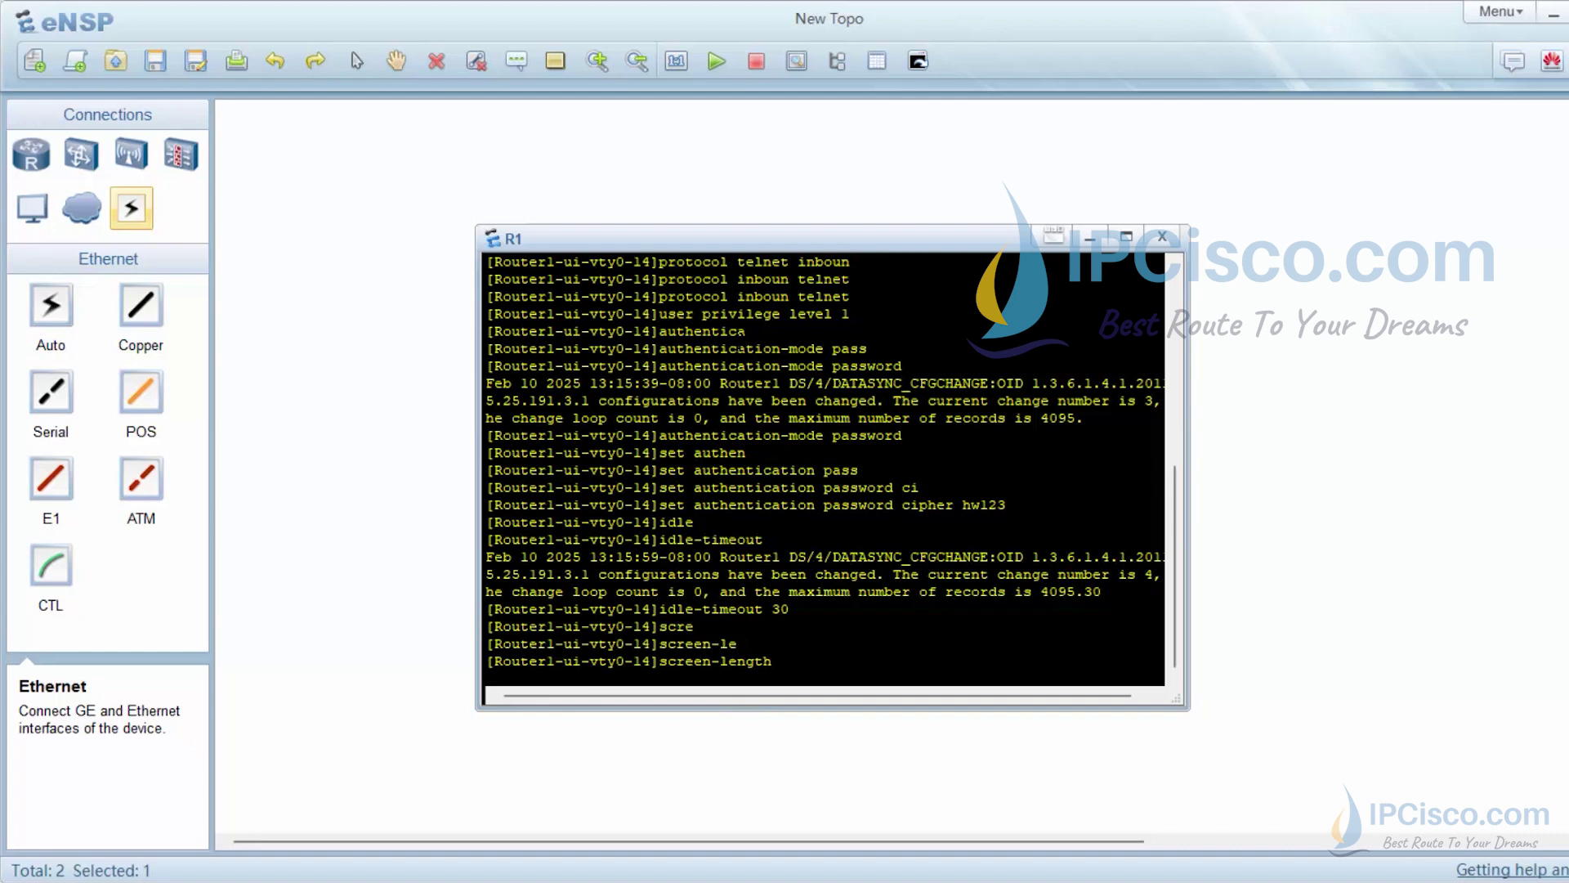
pyautogui.write('0')
pyautogui.press('Return')
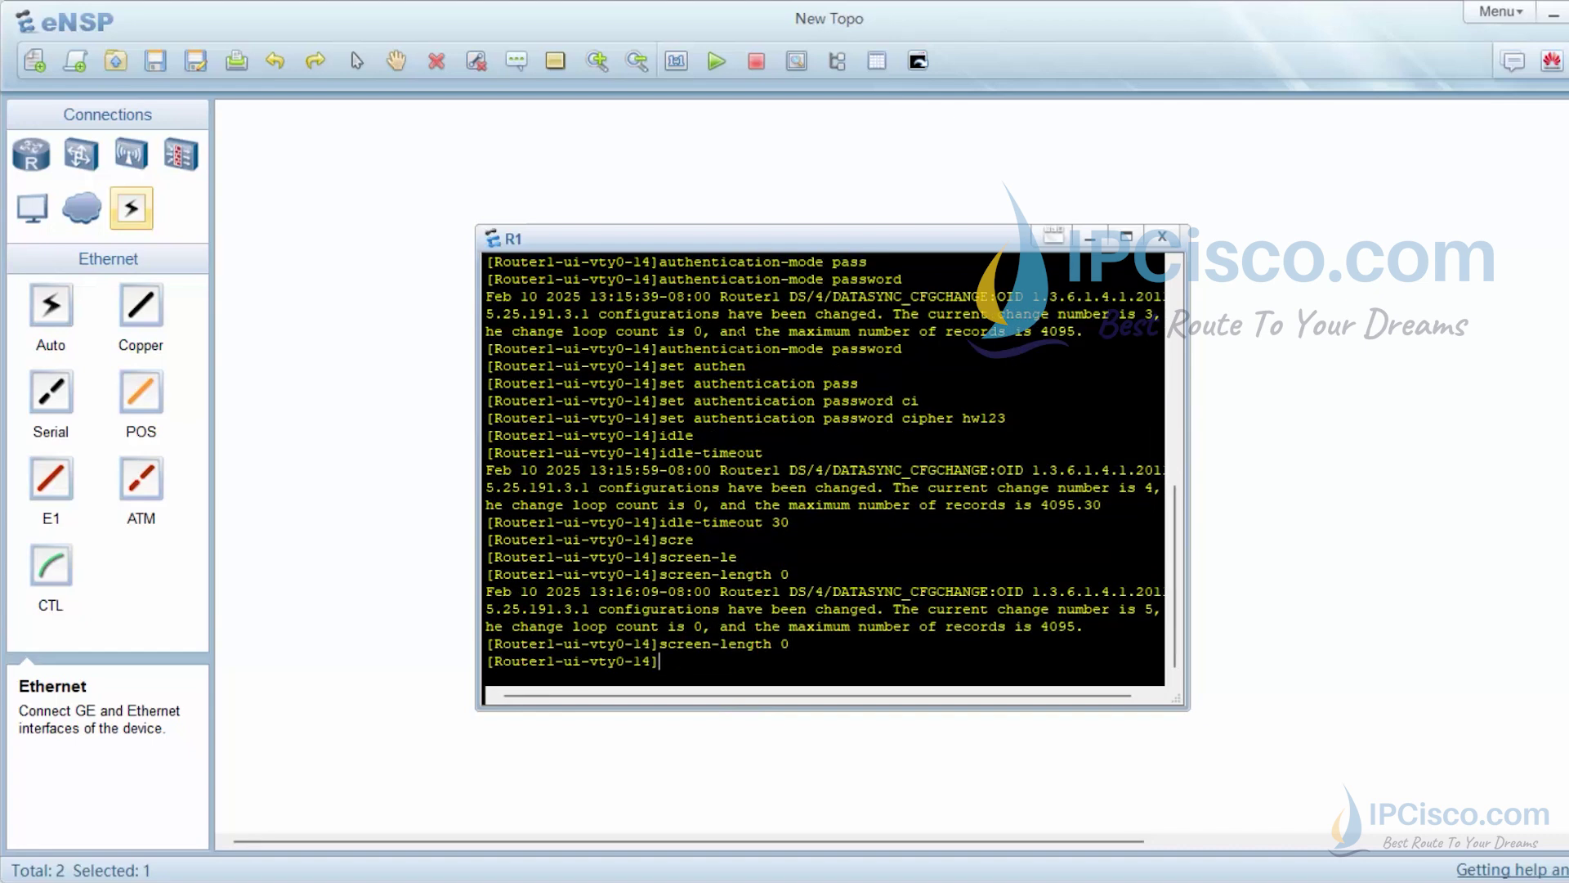
# Set history-command max-size to 10 on the VTY lines
pyautogui.write('hist')
pyautogui.press('Tab')
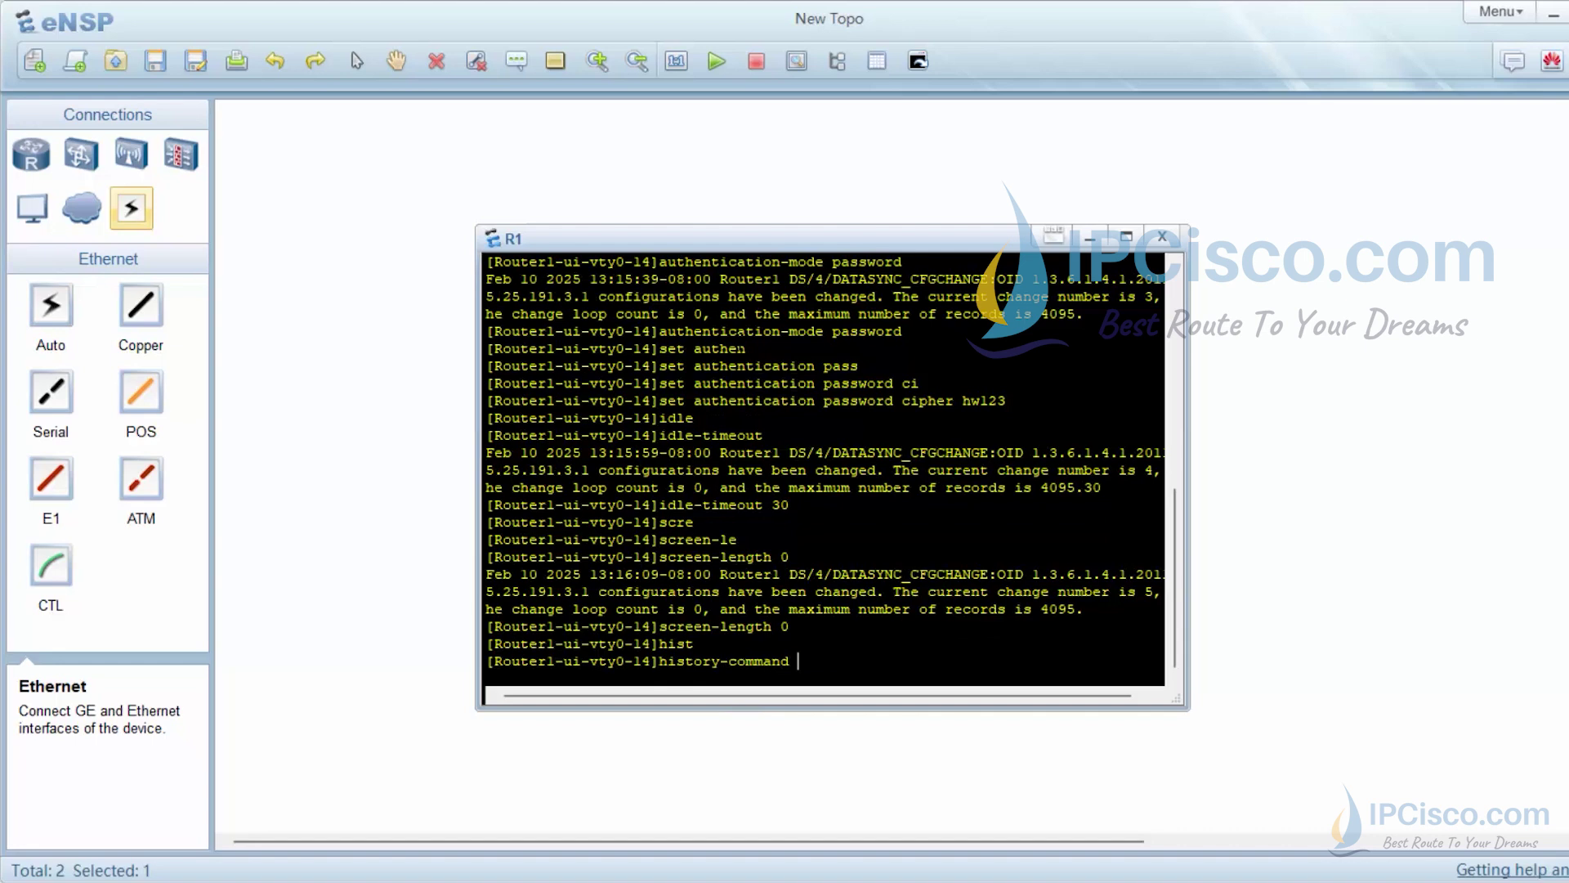
pyautogui.write('max')
pyautogui.press('Tab')
pyautogui.write('10')
pyautogui.press('Return')
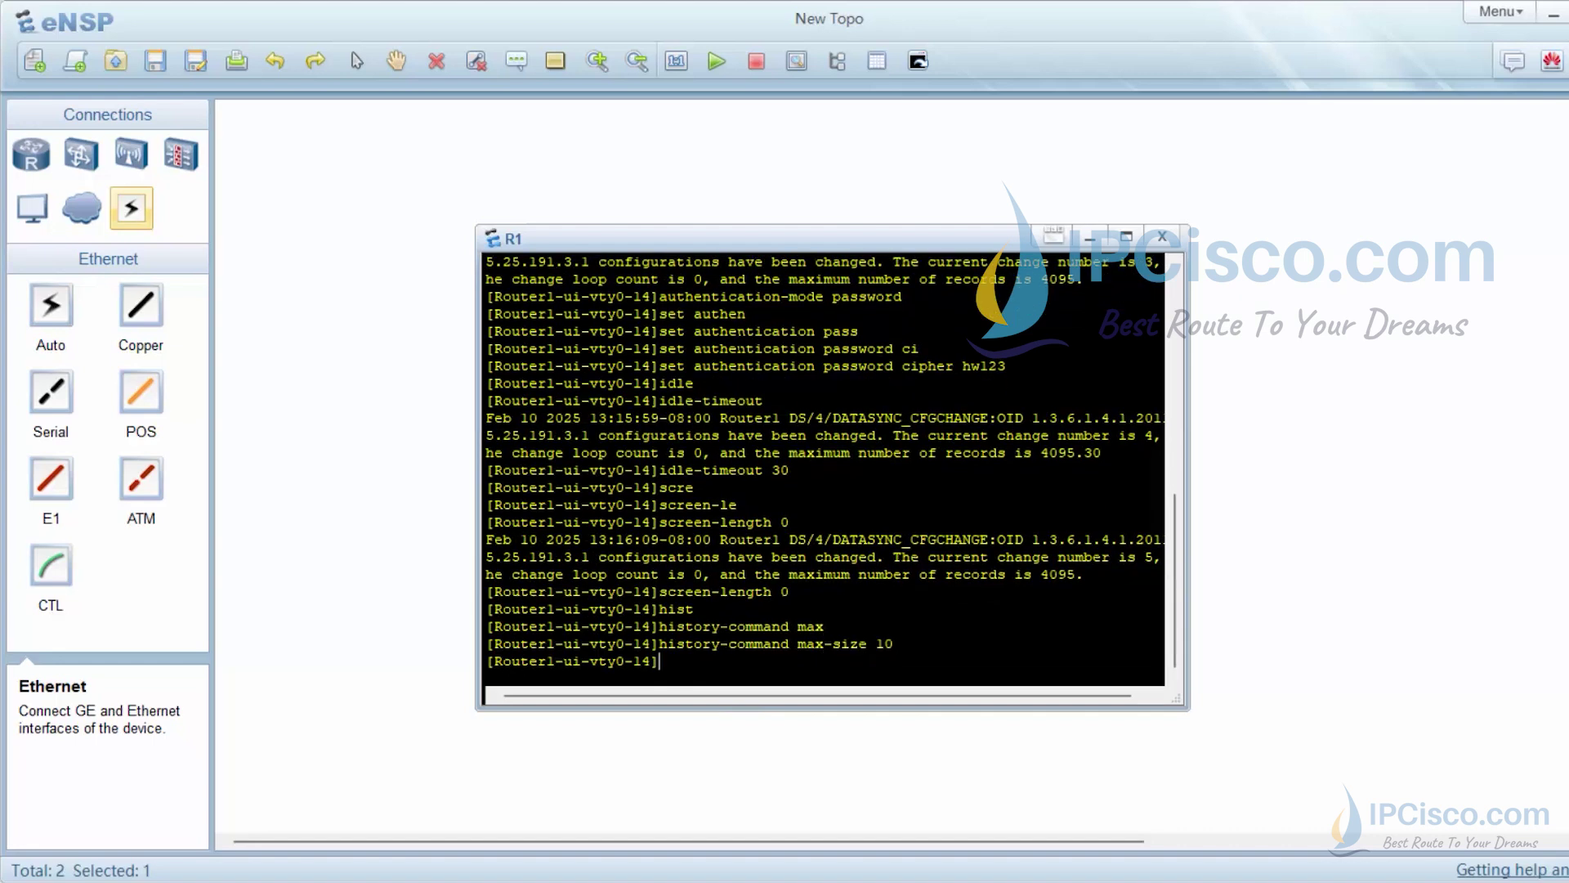
pyautogui.press('Return')
pyautogui.press('Return')
pyautogui.press('Return')
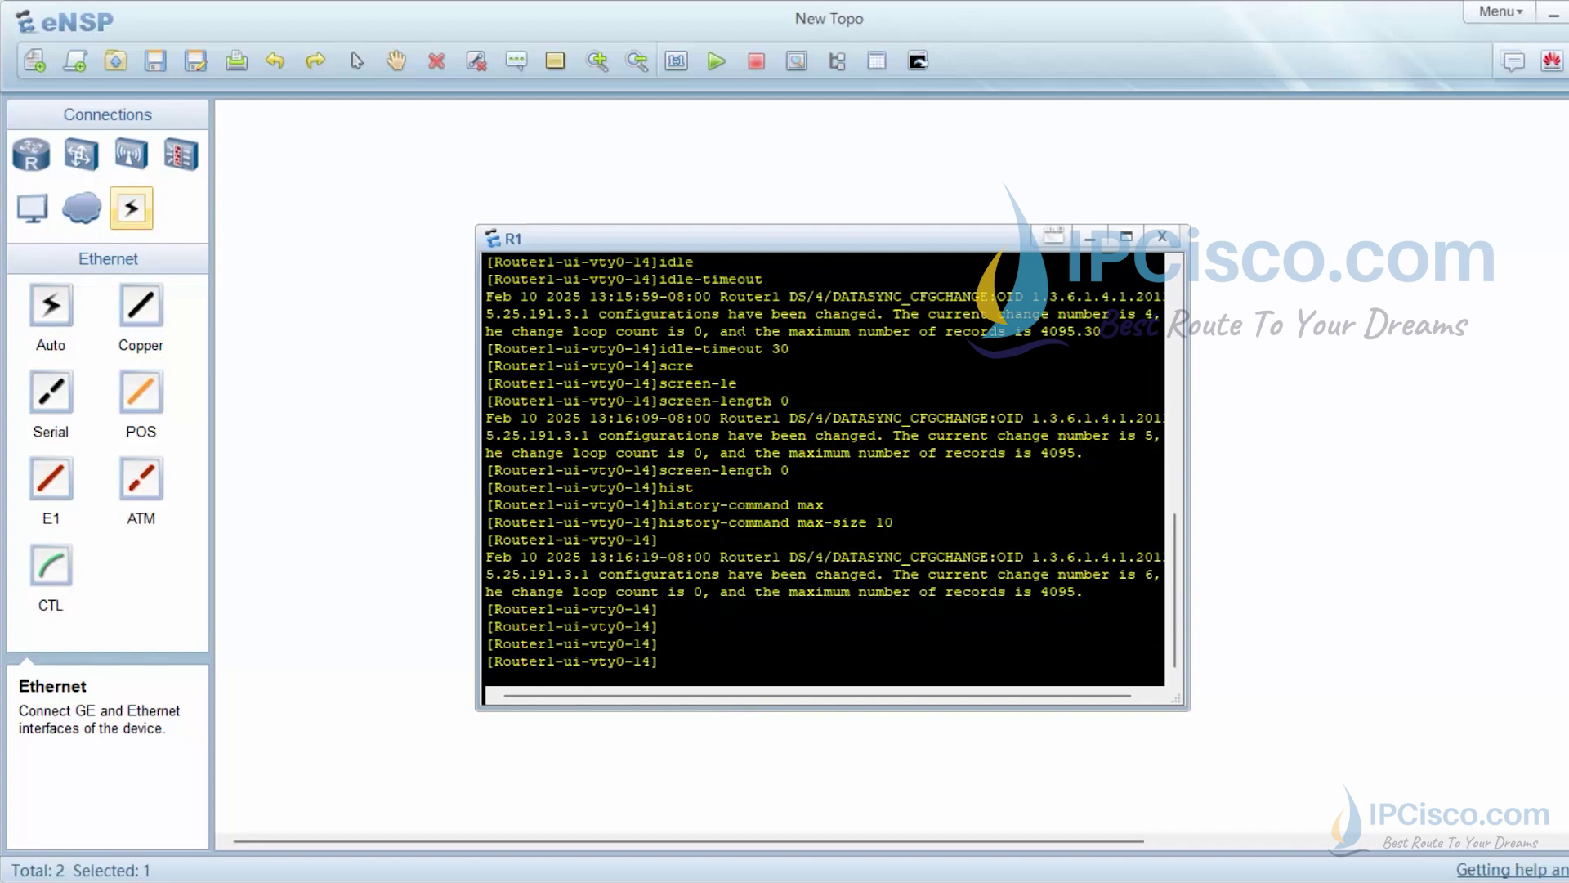
# Quit back to system view and move the console window higher
pyautogui.write('qu')
pyautogui.press('Tab')
pyautogui.press('Return')
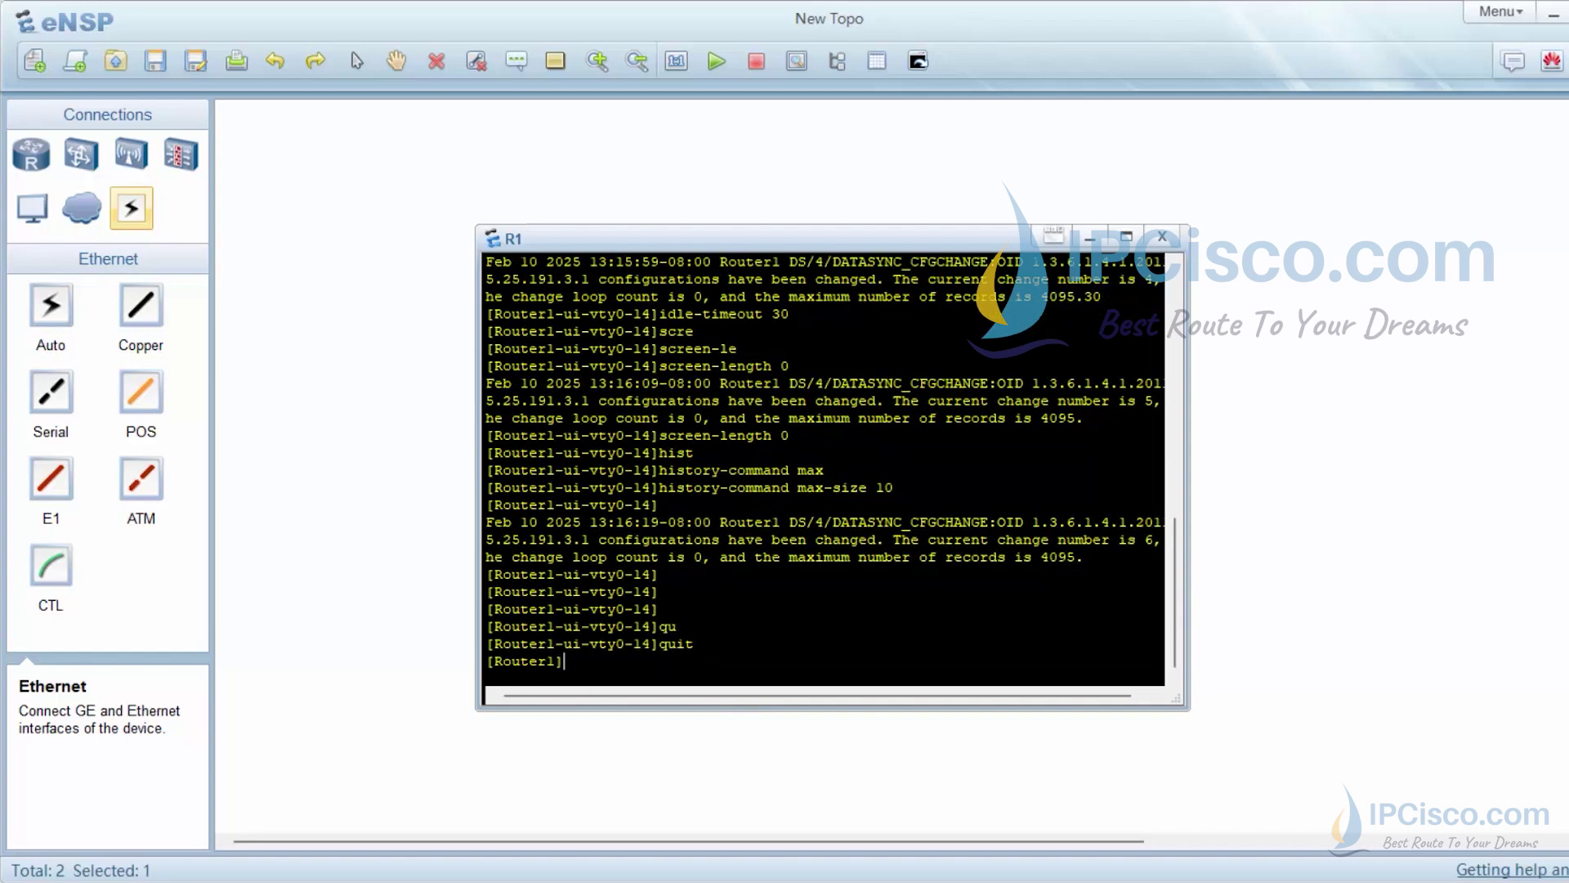
pyautogui.press('Return')
pyautogui.press('Return')
pyautogui.press('Return')
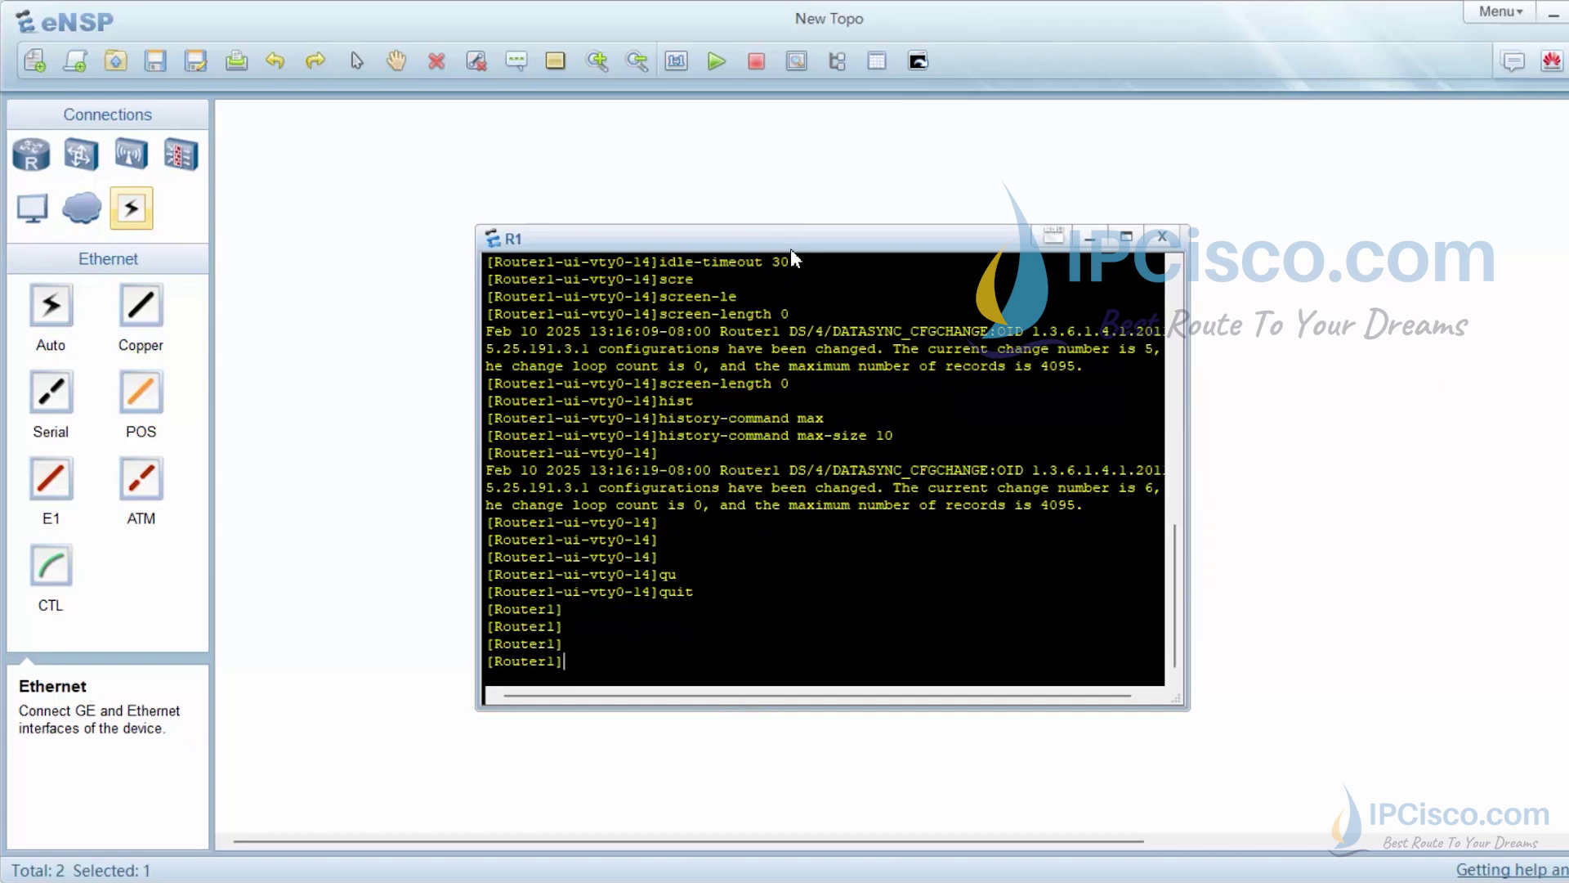
pyautogui.moveTo(791, 245); pyautogui.dragTo(799, 180)
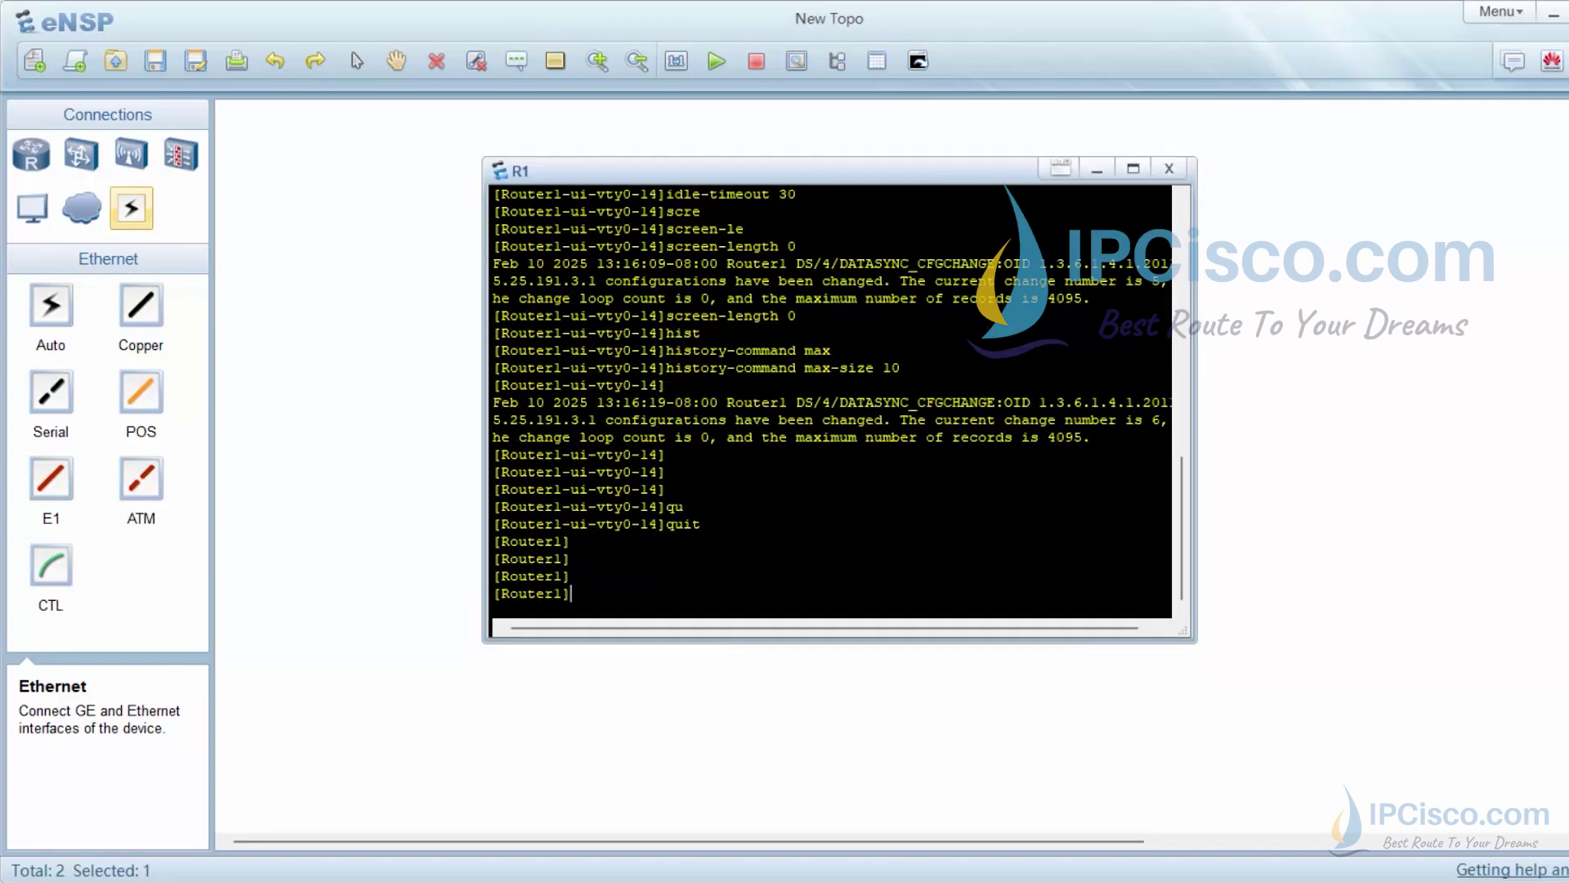
# Enter the user-interface console 0 view
pyautogui.write('user-inte')
pyautogui.write('r')
pyautogui.press('Tab')
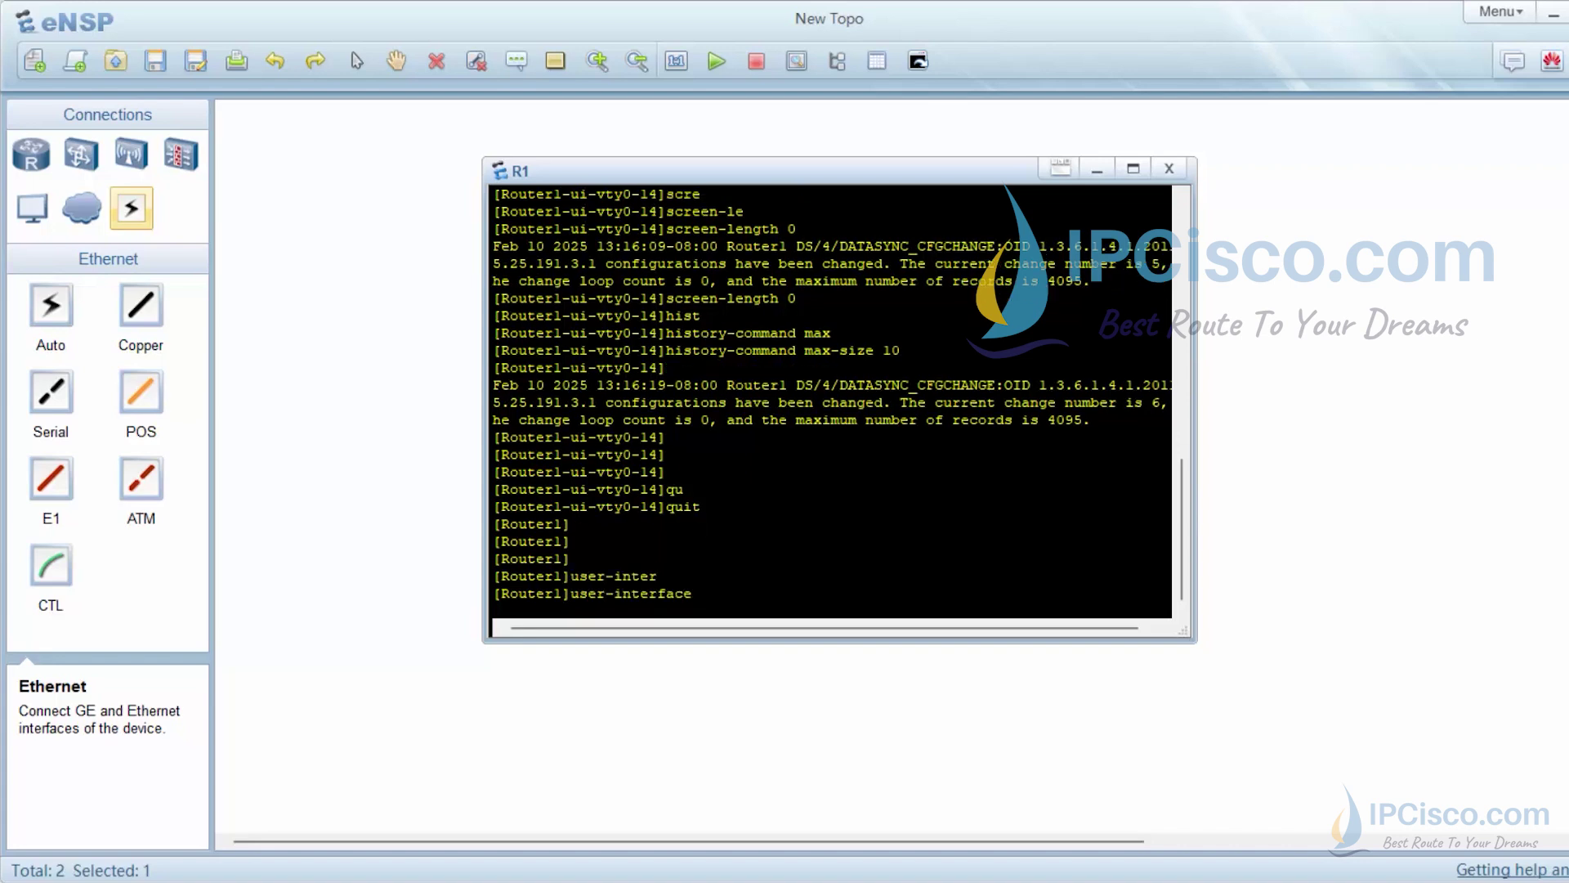
pyautogui.write('c')
pyautogui.write('on')
pyautogui.press('Tab')
pyautogui.write('0')
pyautogui.press('Return')
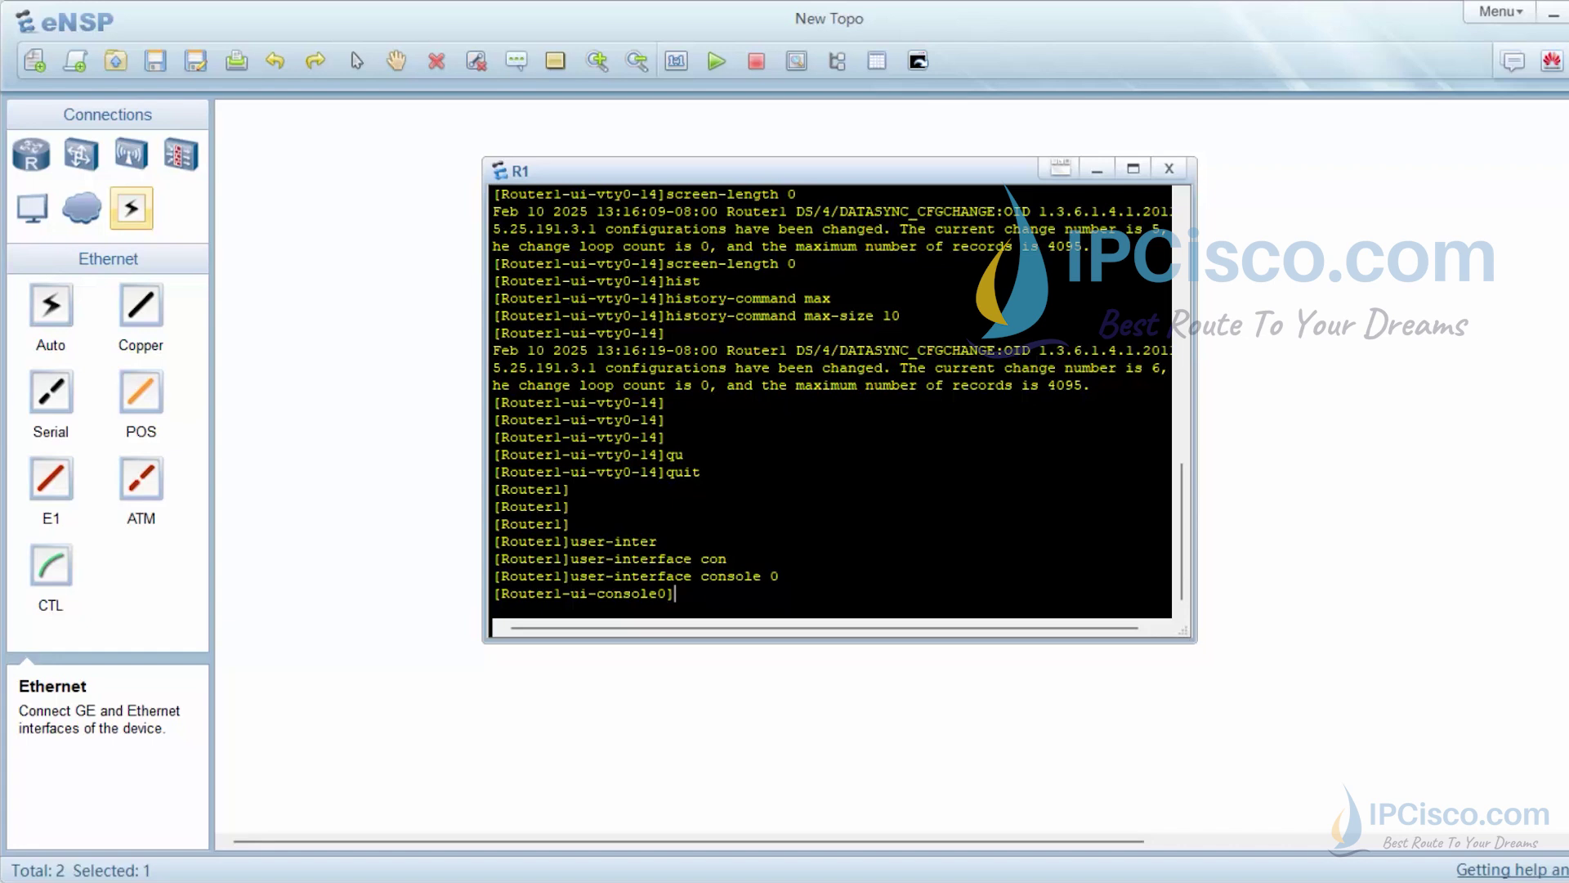
# Apply user privilege level 15 to console 0
pyautogui.write('user')
pyautogui.press('Tab')
pyautogui.write('pri')
pyautogui.press('Tab')
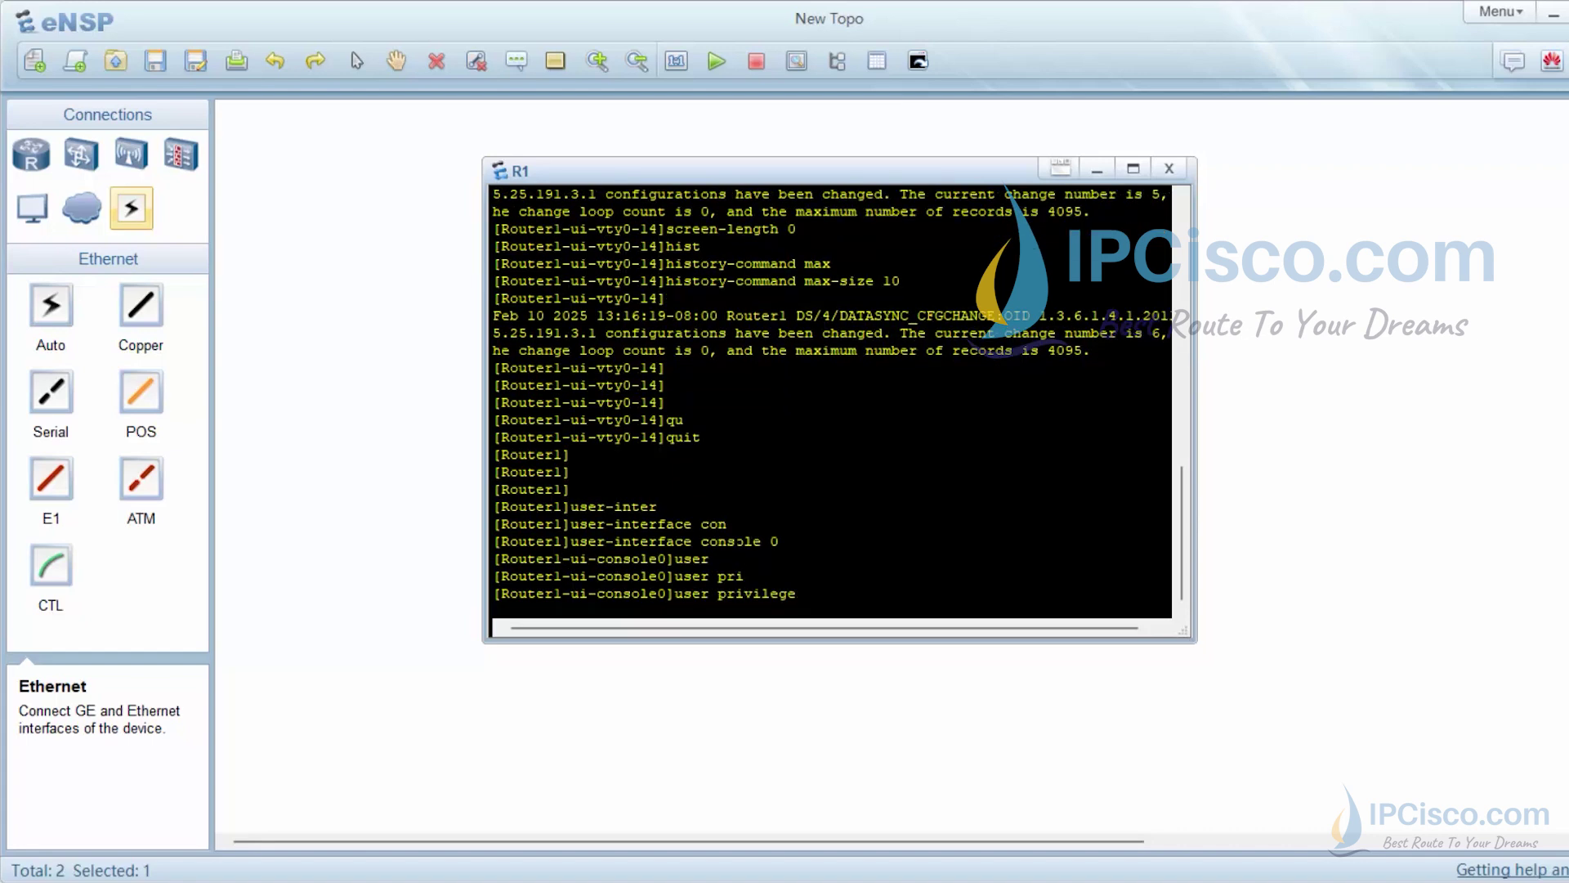
pyautogui.write('level')
pyautogui.press('Tab')
pyautogui.write('1')
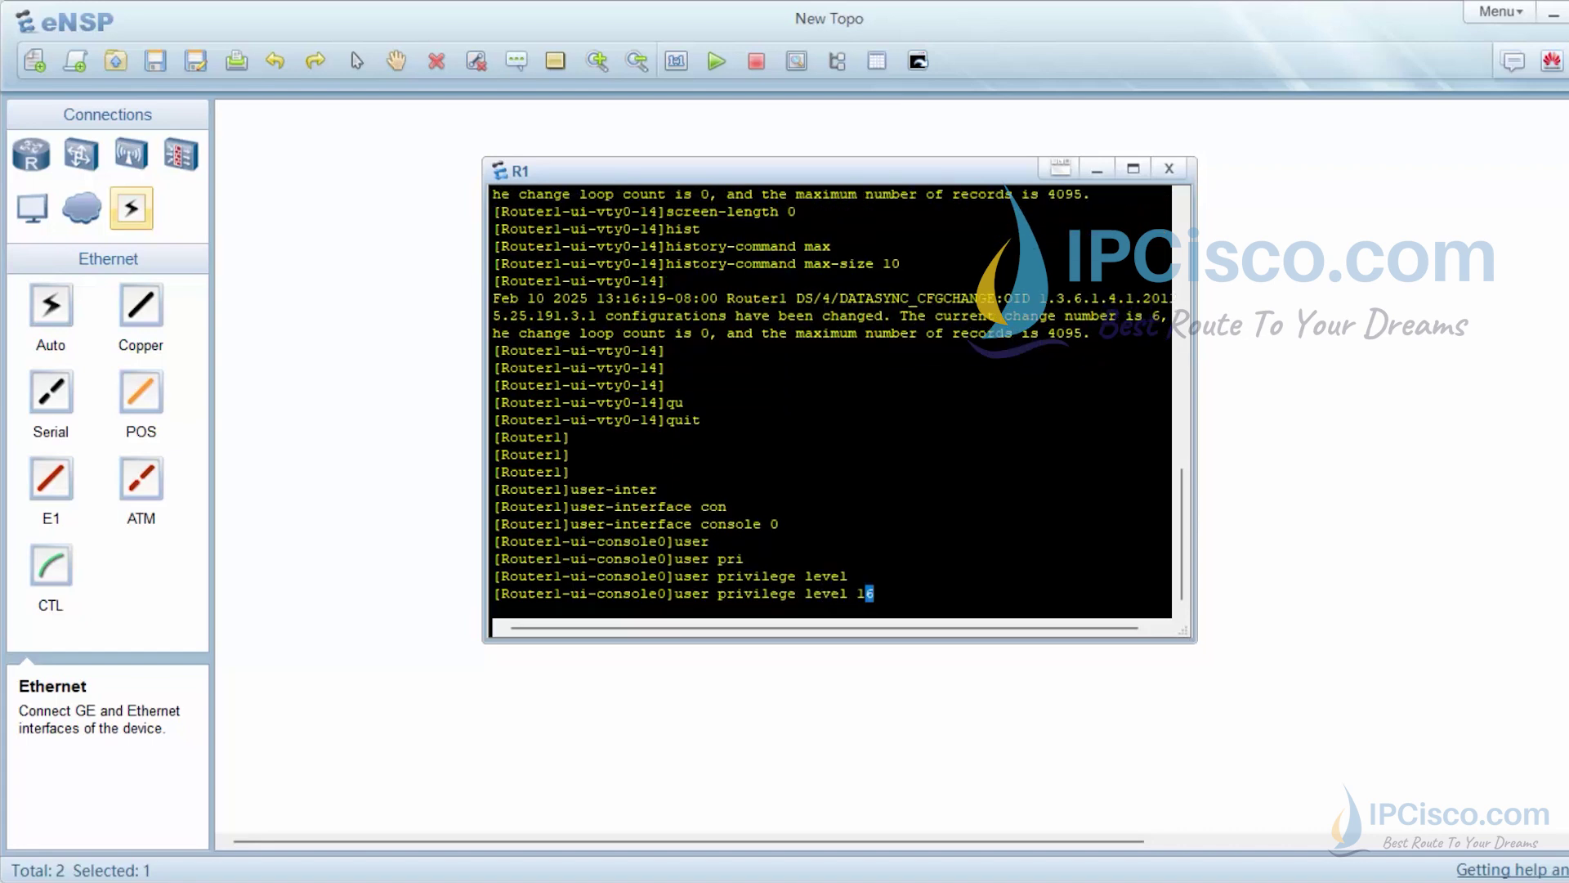
pyautogui.write('5')
pyautogui.press('Return')
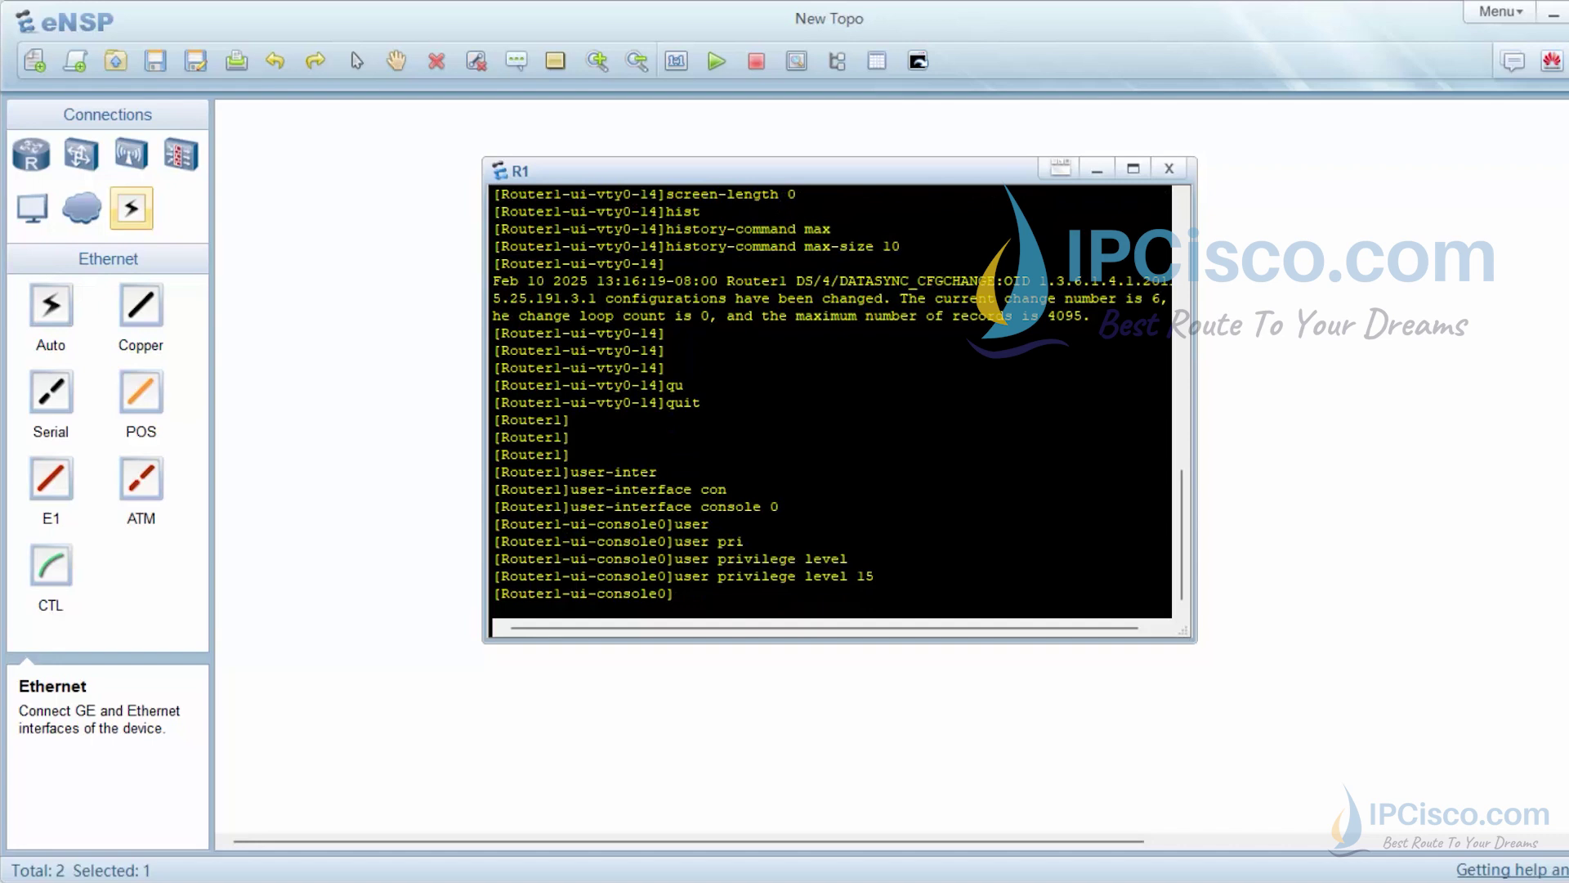
# Set console 0 authentication-mode to password
pyautogui.write('authen')
pyautogui.press('Tab')
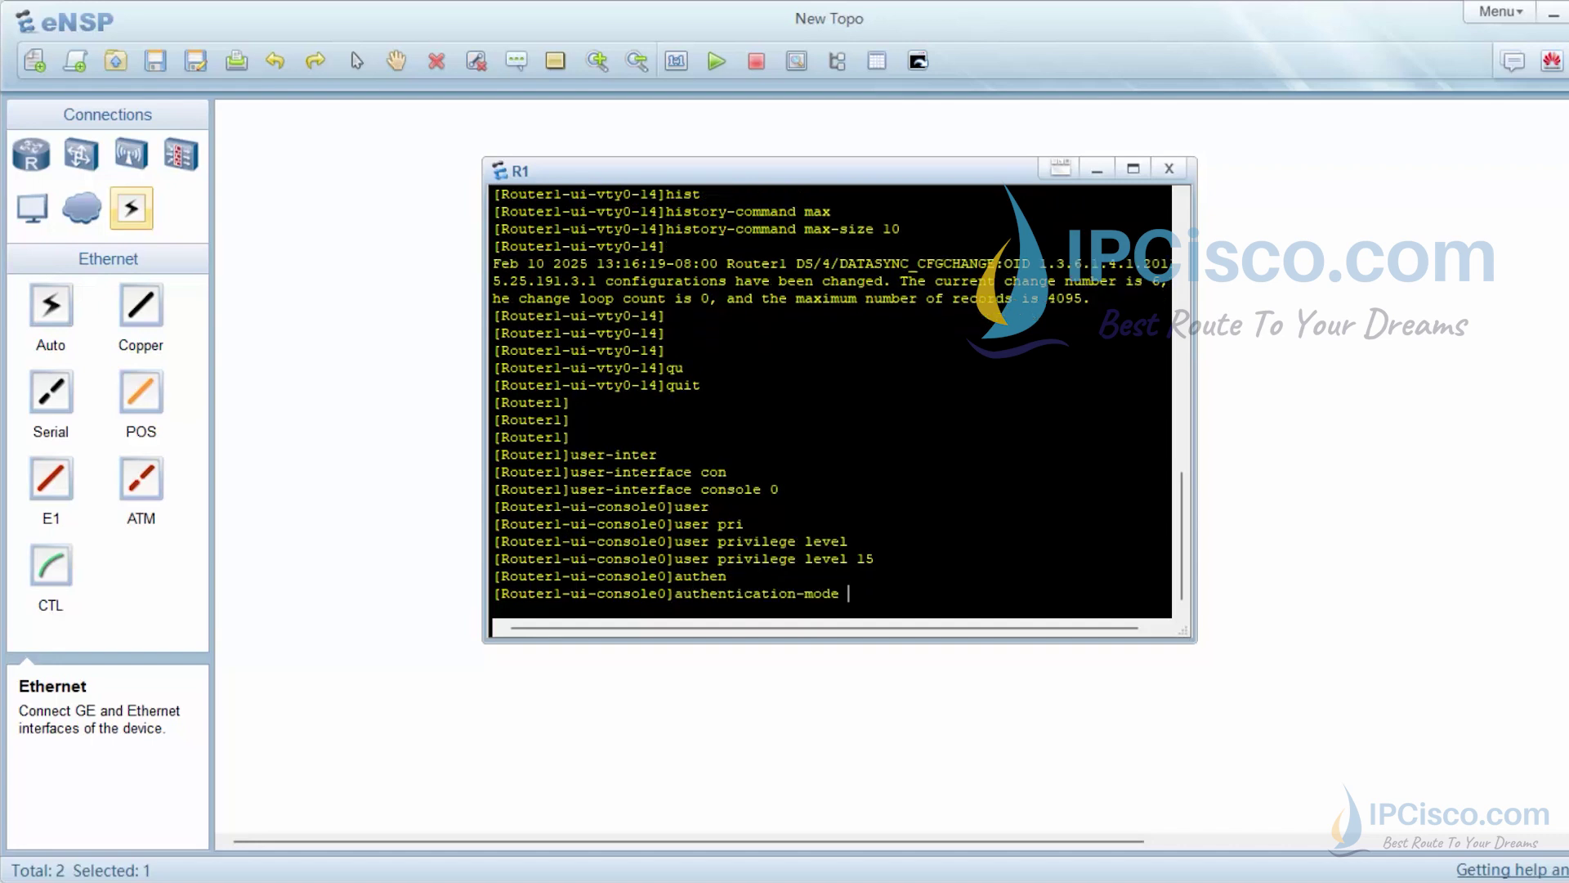
pyautogui.write('pa')
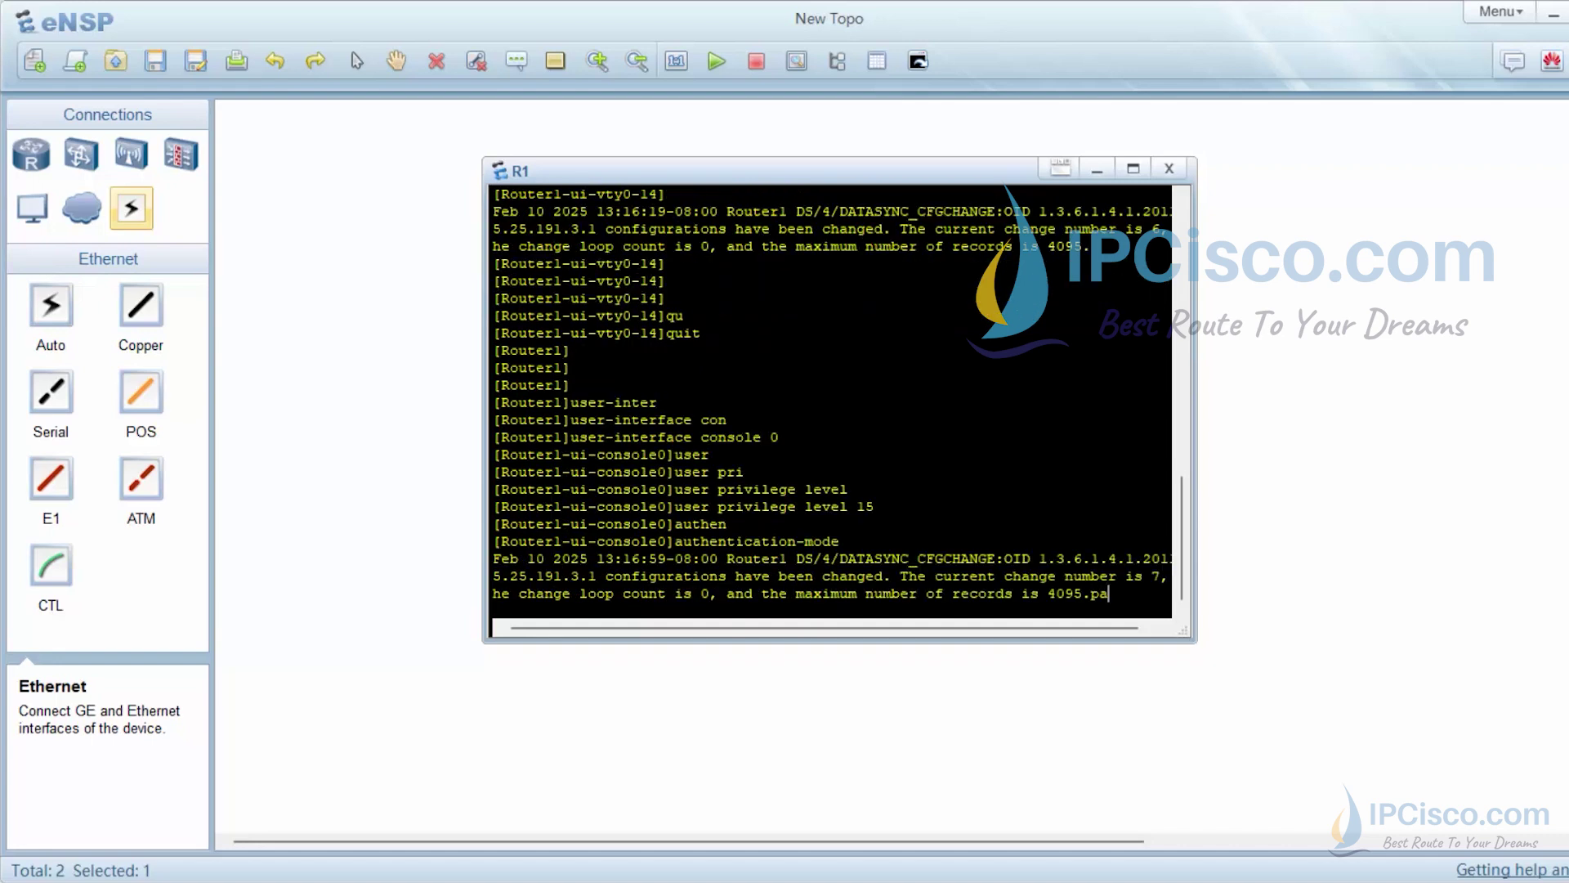
pyautogui.press('Tab')
pyautogui.press('Return')
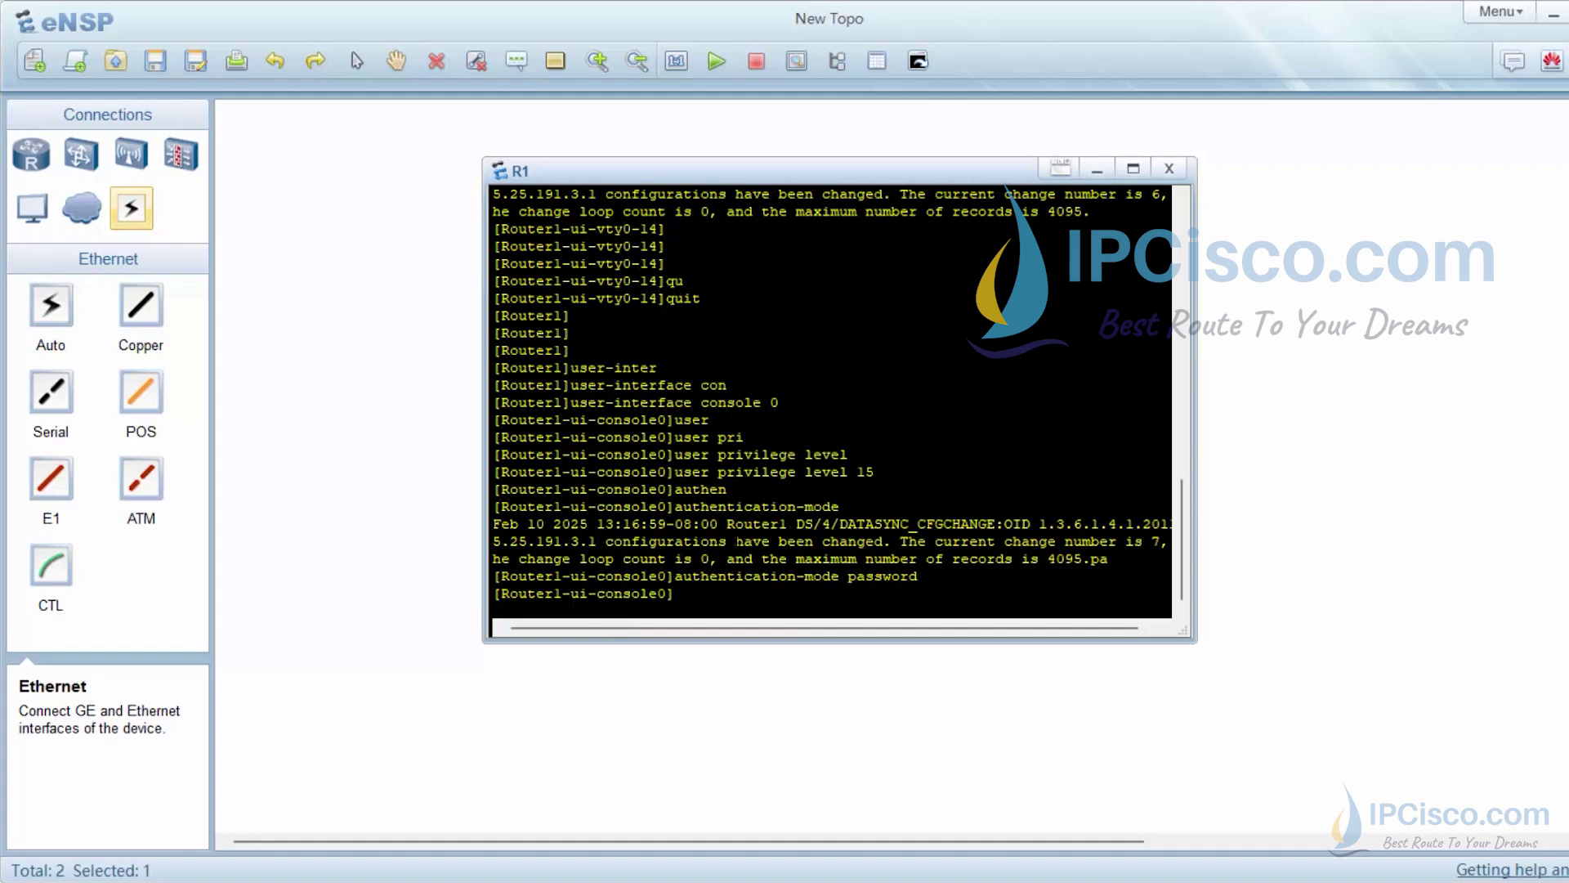
# Set a cipher authentication password for the console line
pyautogui.write('set aut')
pyautogui.press('Tab')
pyautogui.write('pas')
pyautogui.press('Tab')
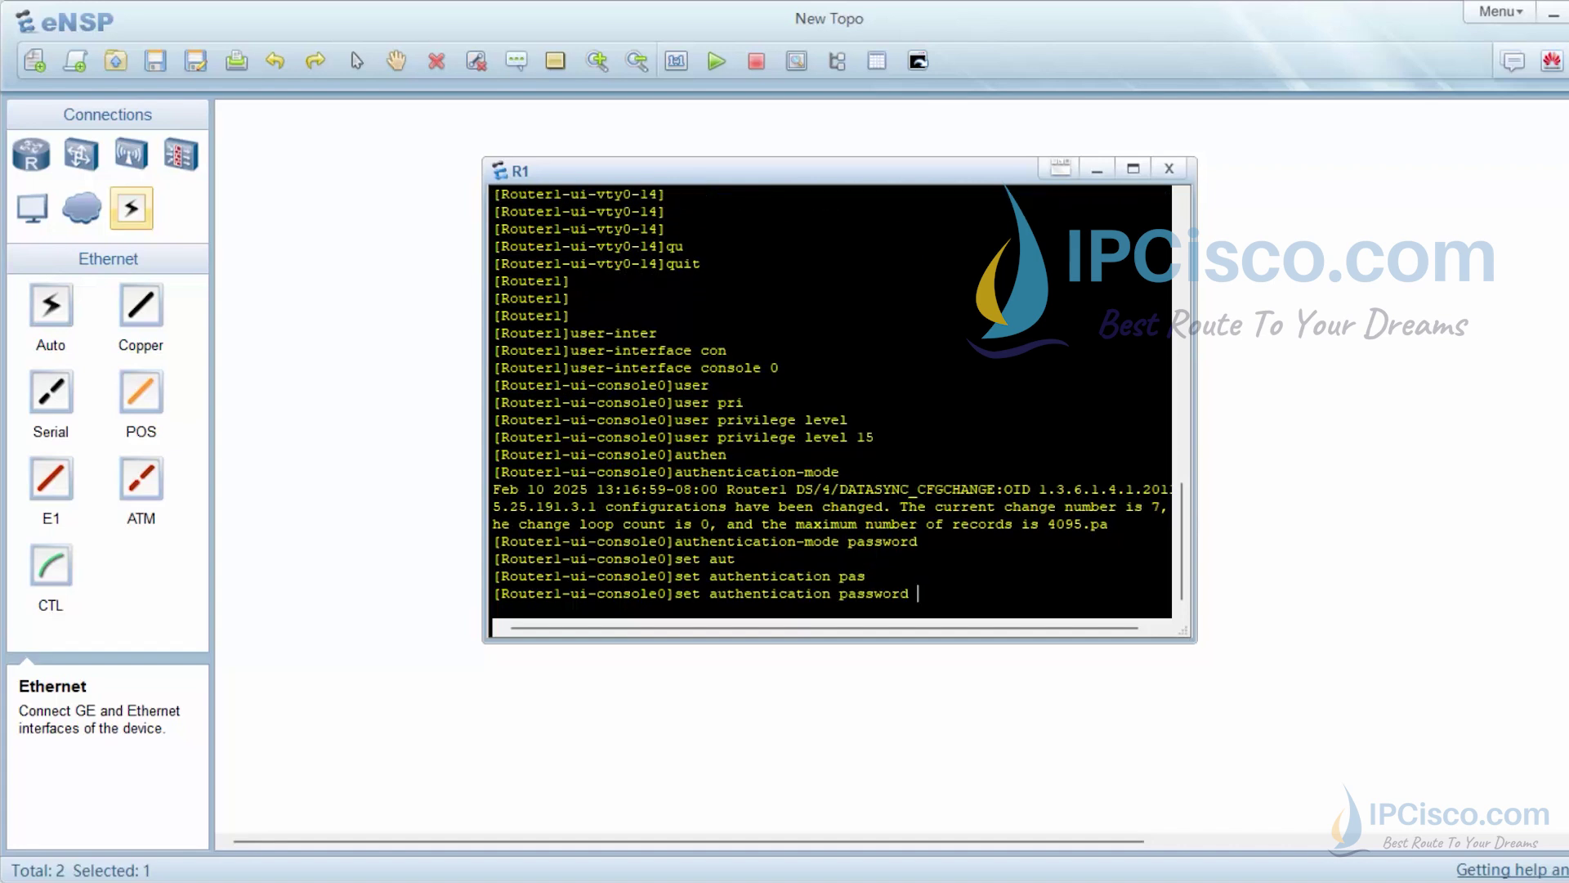
pyautogui.write('ci')
pyautogui.press('Tab')
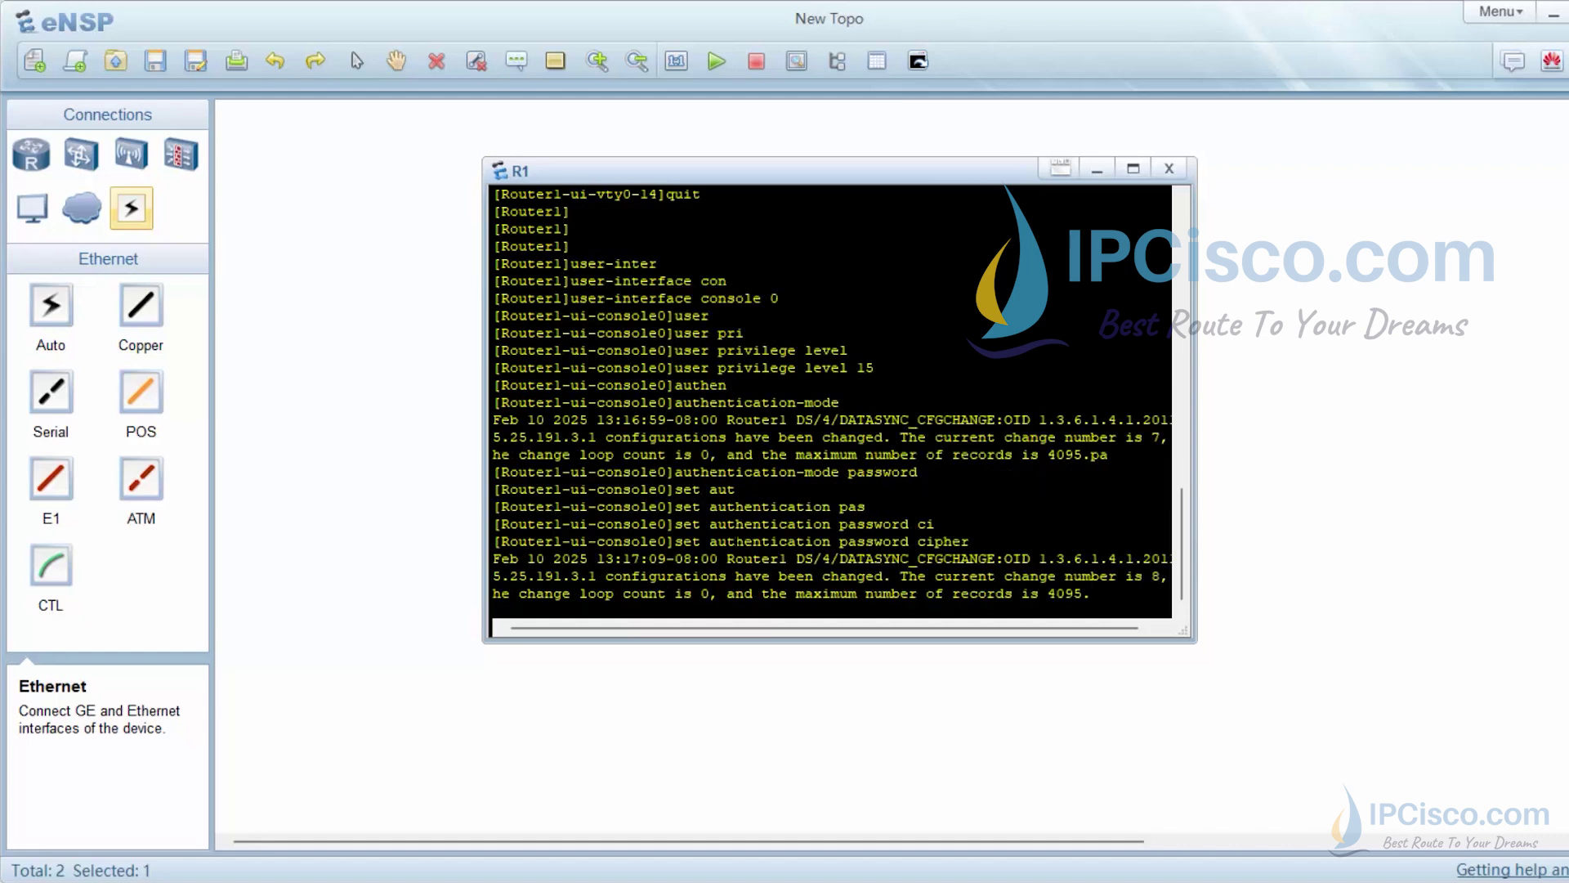
pyautogui.write('h')
pyautogui.write('w456')
pyautogui.press('Return')
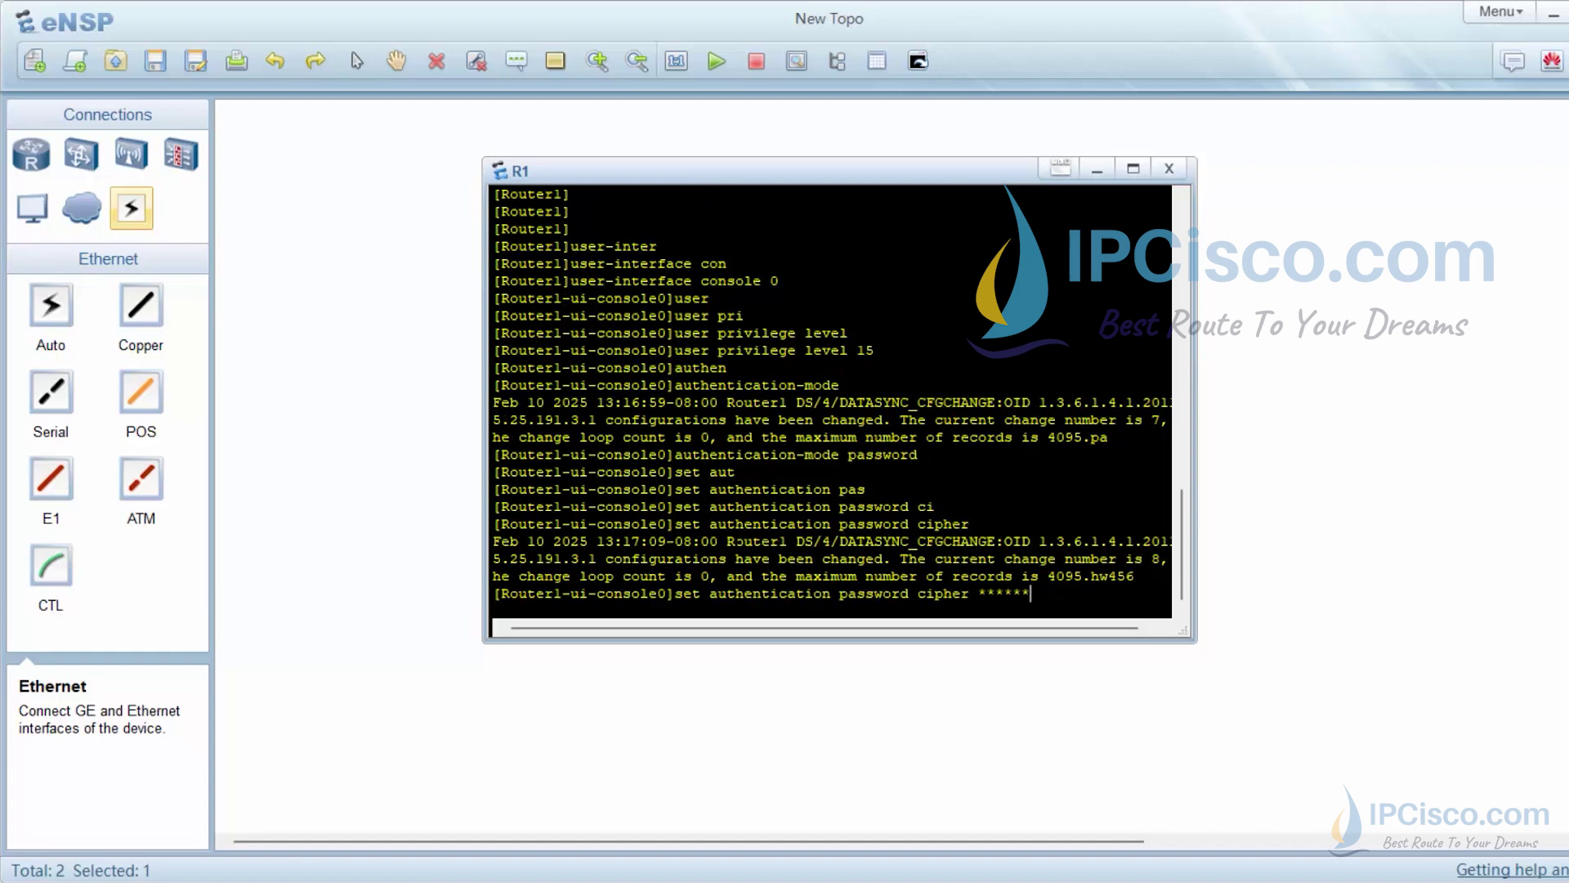
pyautogui.hotkey('ctrl', 'x')
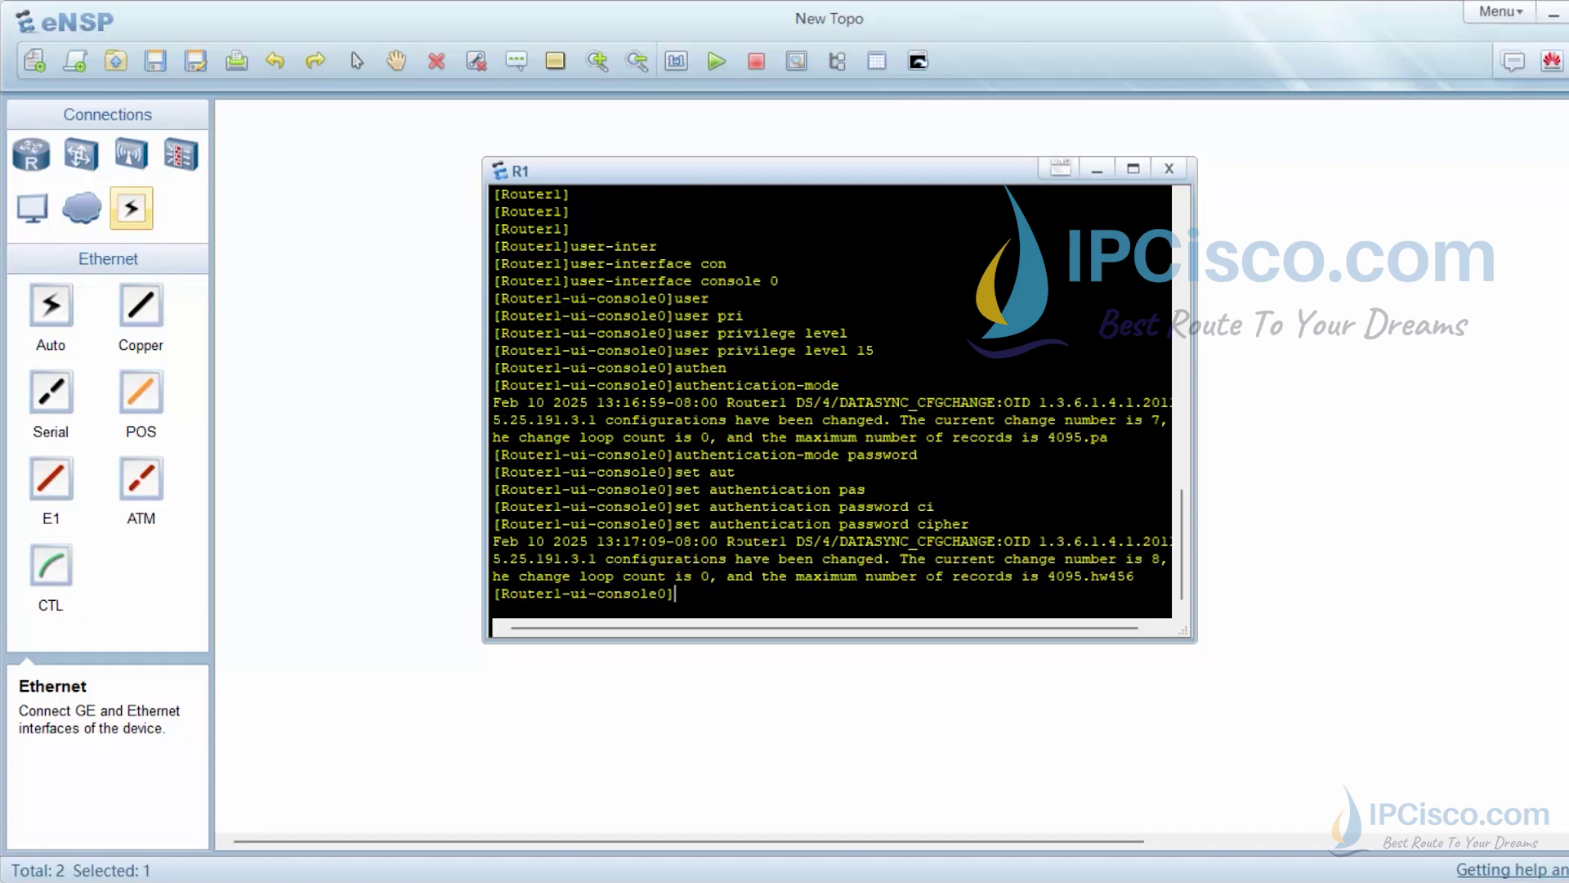
pyautogui.press('Up')
pyautogui.press('BackSpace')
pyautogui.press('BackSpace')
pyautogui.press('BackSpace')
pyautogui.press('BackSpace')
pyautogui.press('BackSpace')
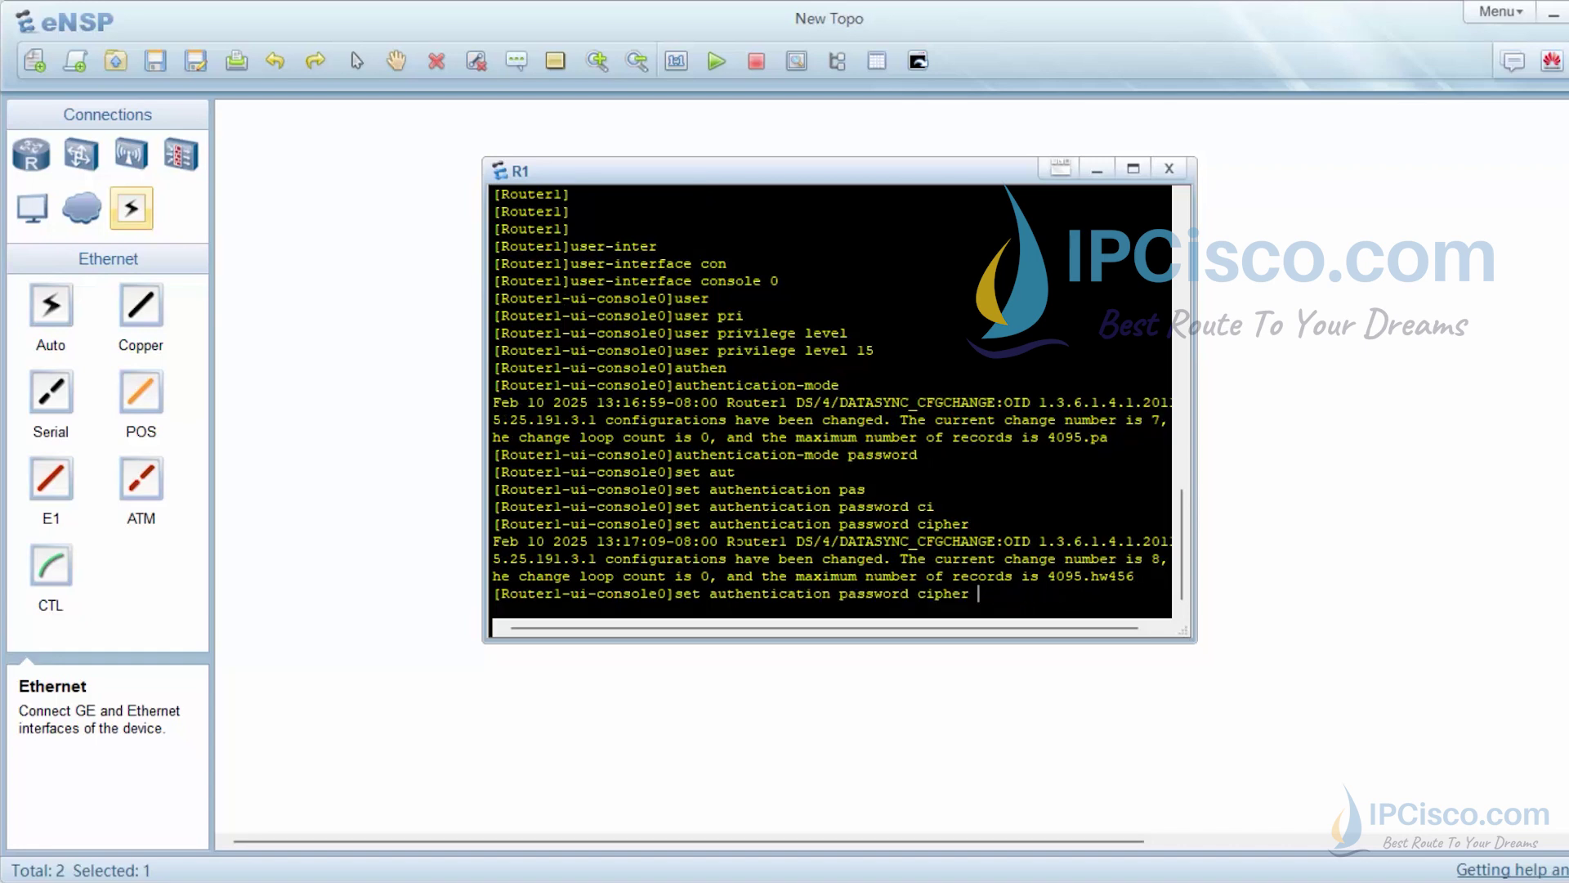
pyautogui.write('hw')
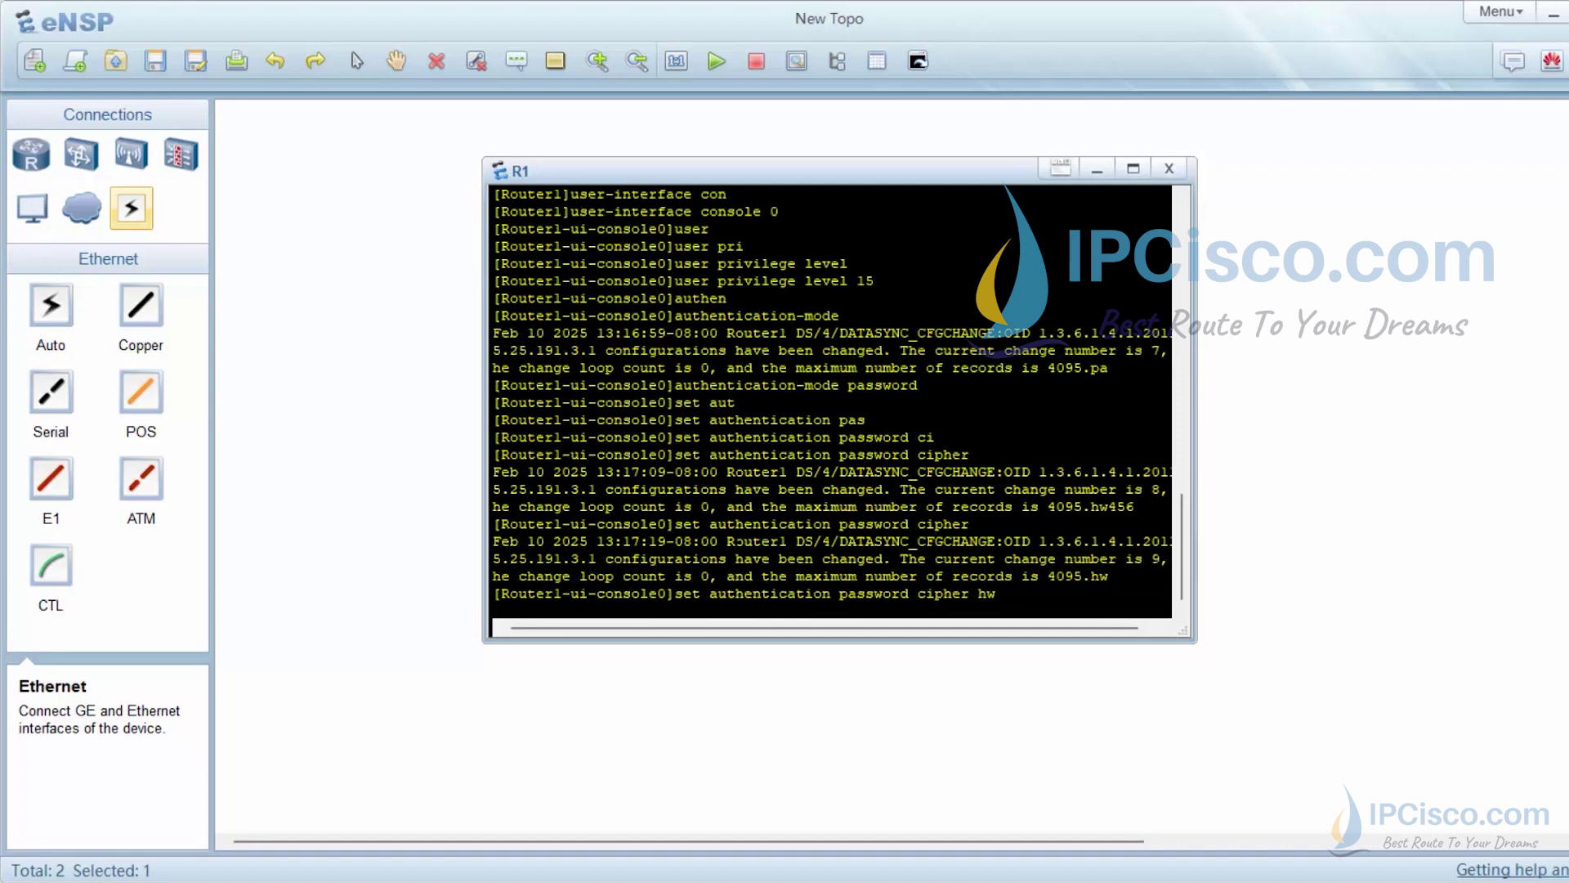
pyautogui.write('456')
pyautogui.press('Return')
pyautogui.press('Return')
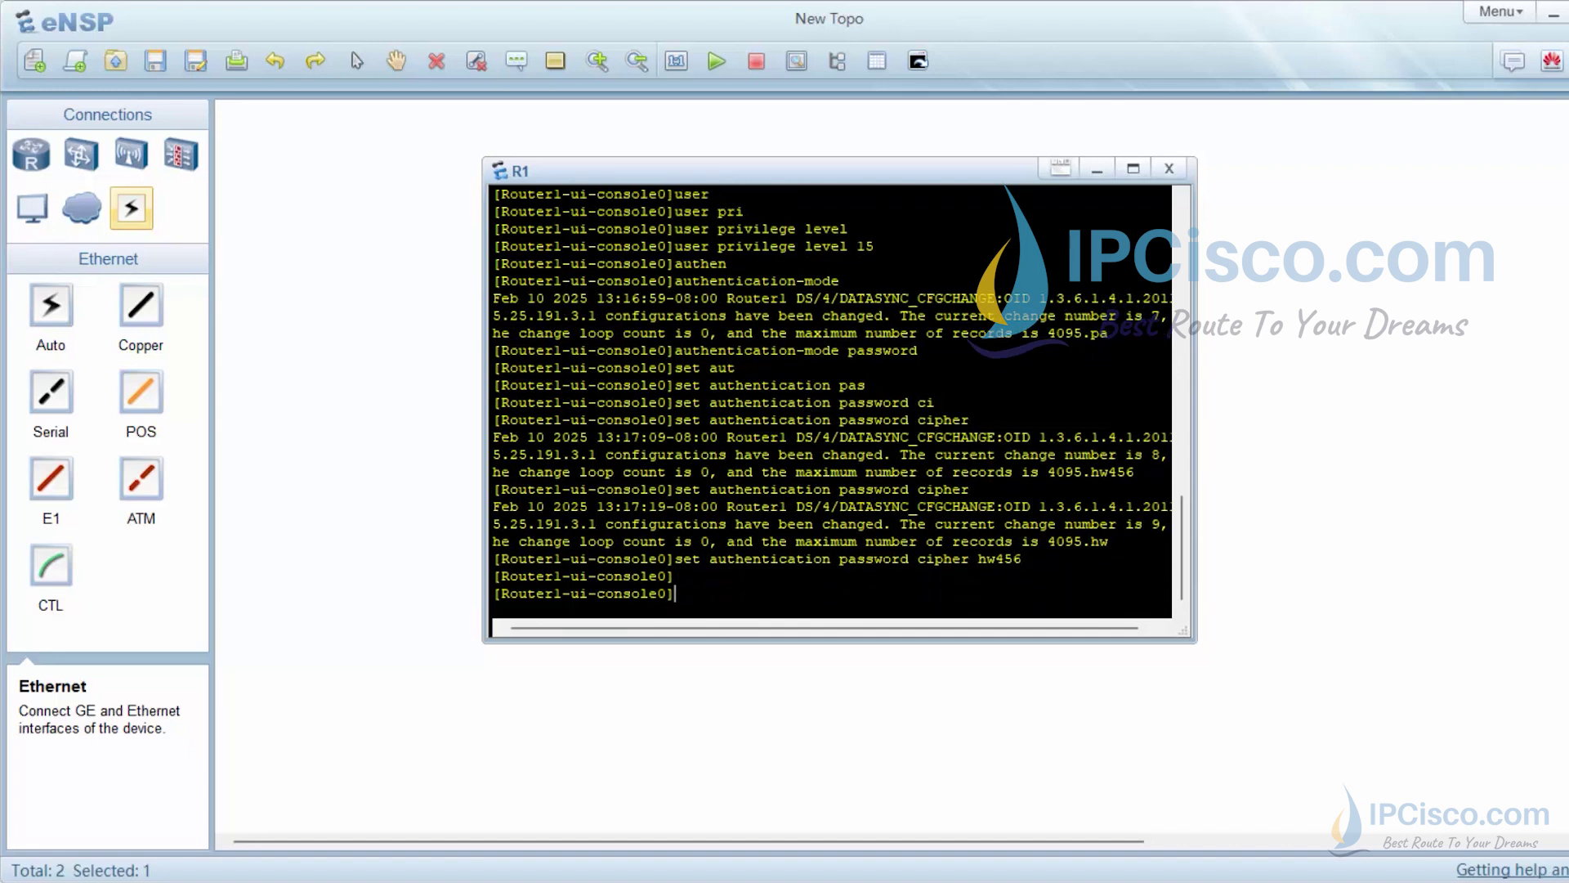
pyautogui.press('Return')
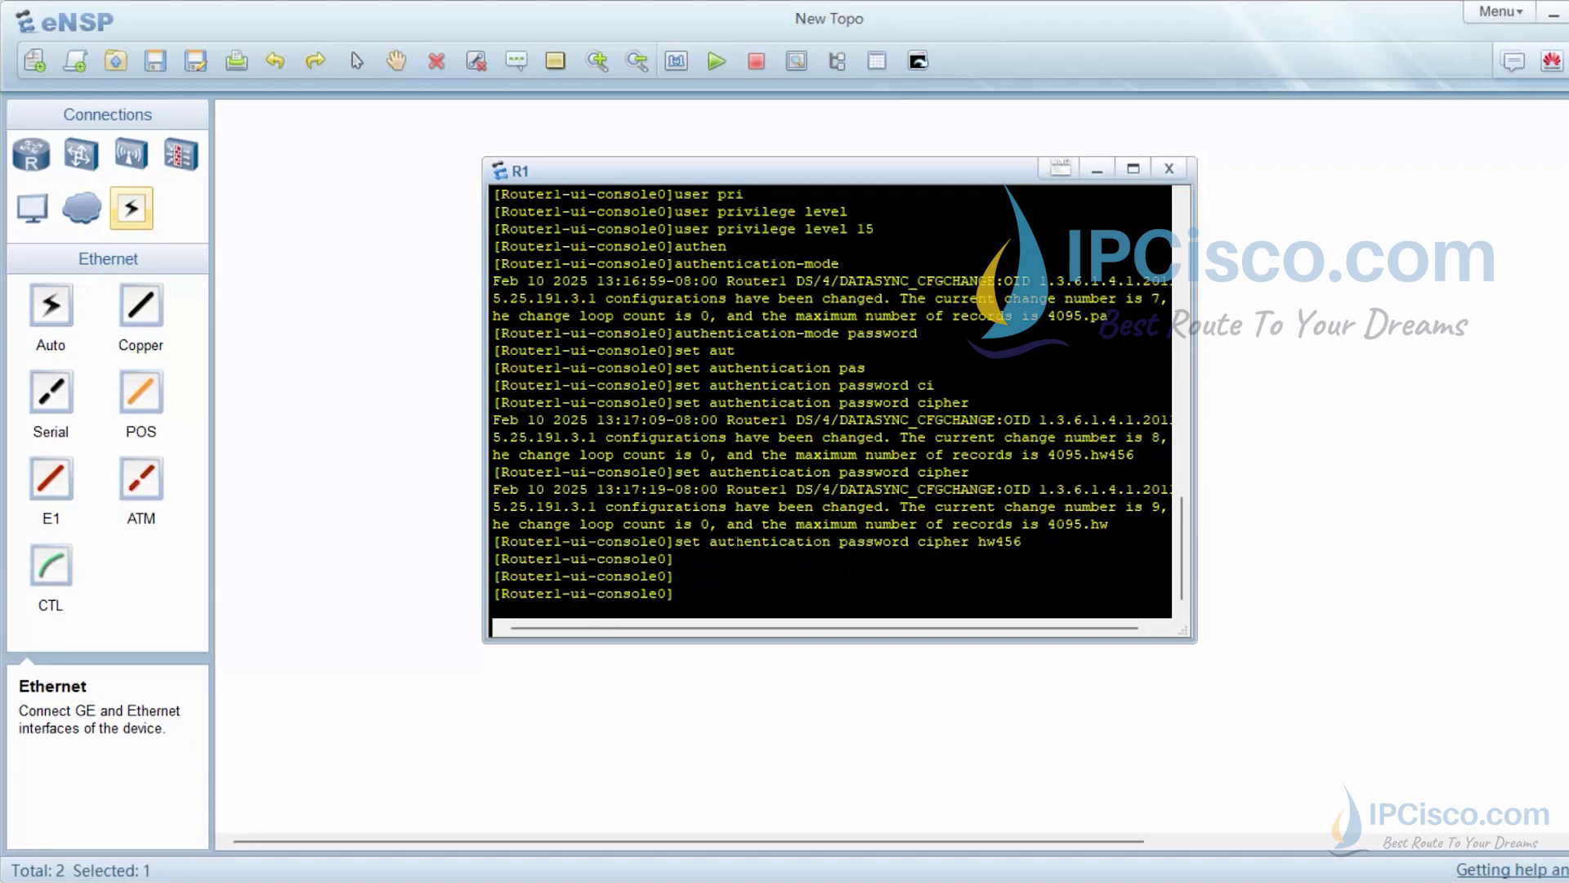
# Quit the console 0 view back to system view
pyautogui.write('qu')
pyautogui.press('Tab')
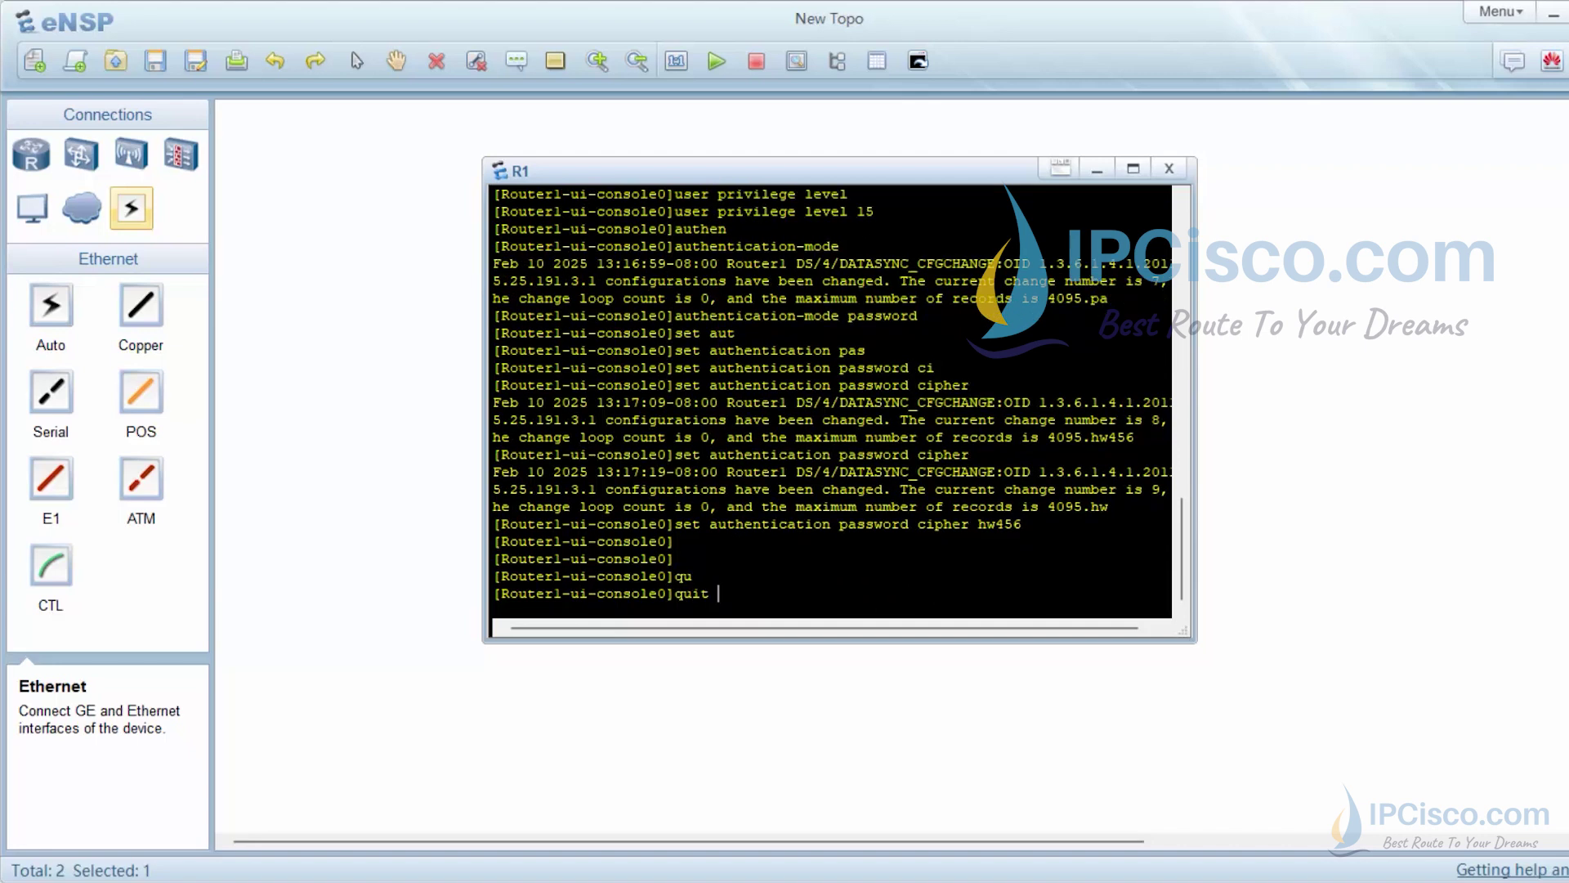
pyautogui.press('Return')
pyautogui.press('Return')
pyautogui.press('Return')
pyautogui.press('Return')
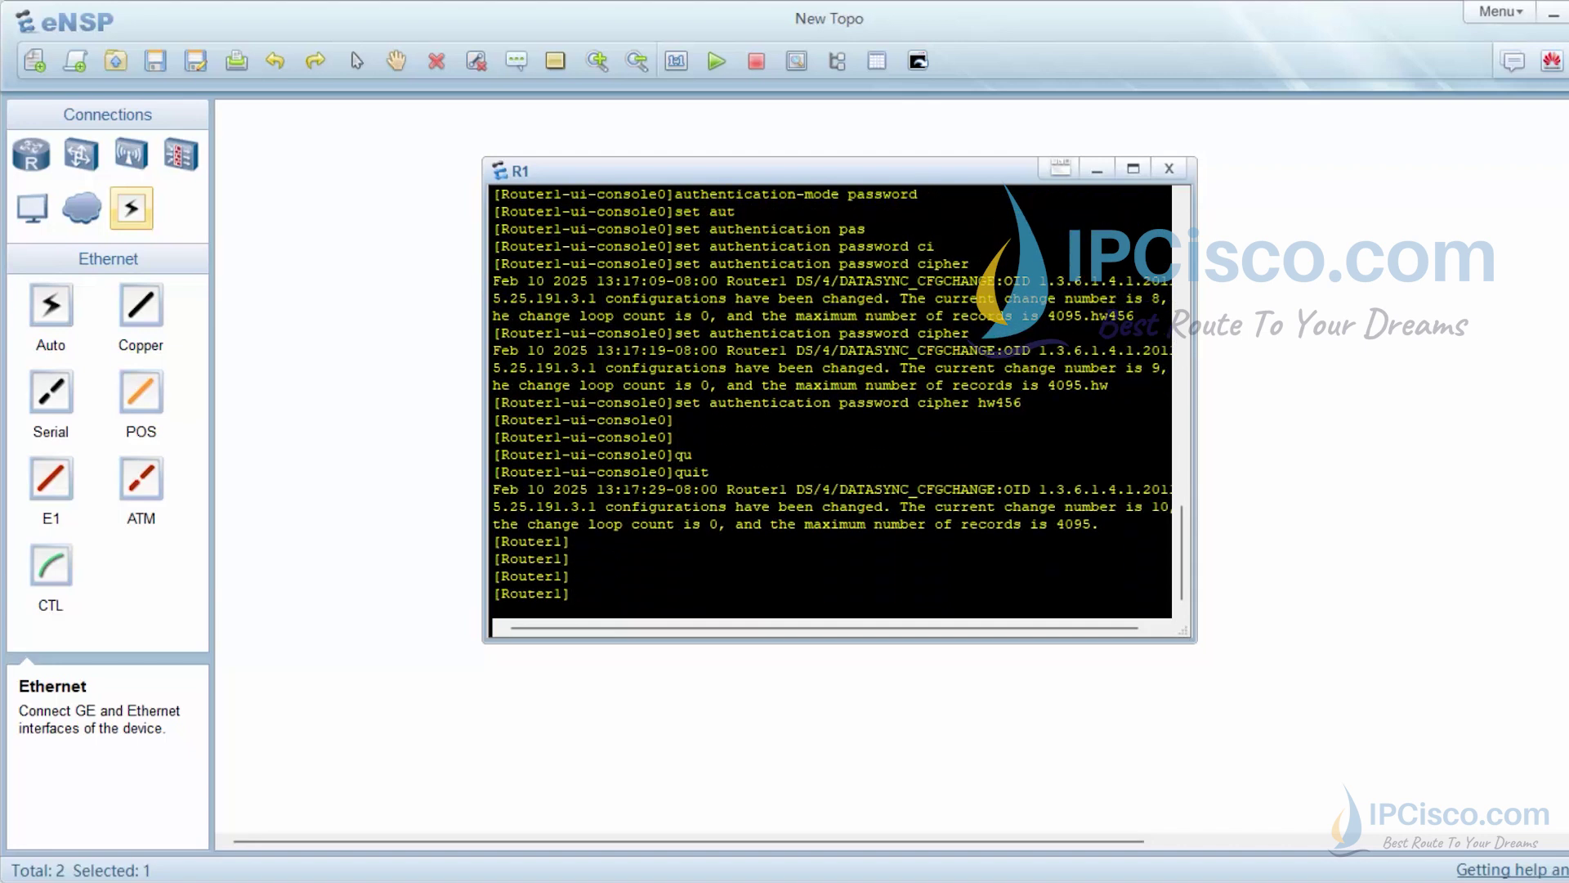
# Move R1's console aside and enter interface GigabitEthernet 0/0/0 view
pyautogui.moveTo(827, 174); pyautogui.dragTo(1124, 178)
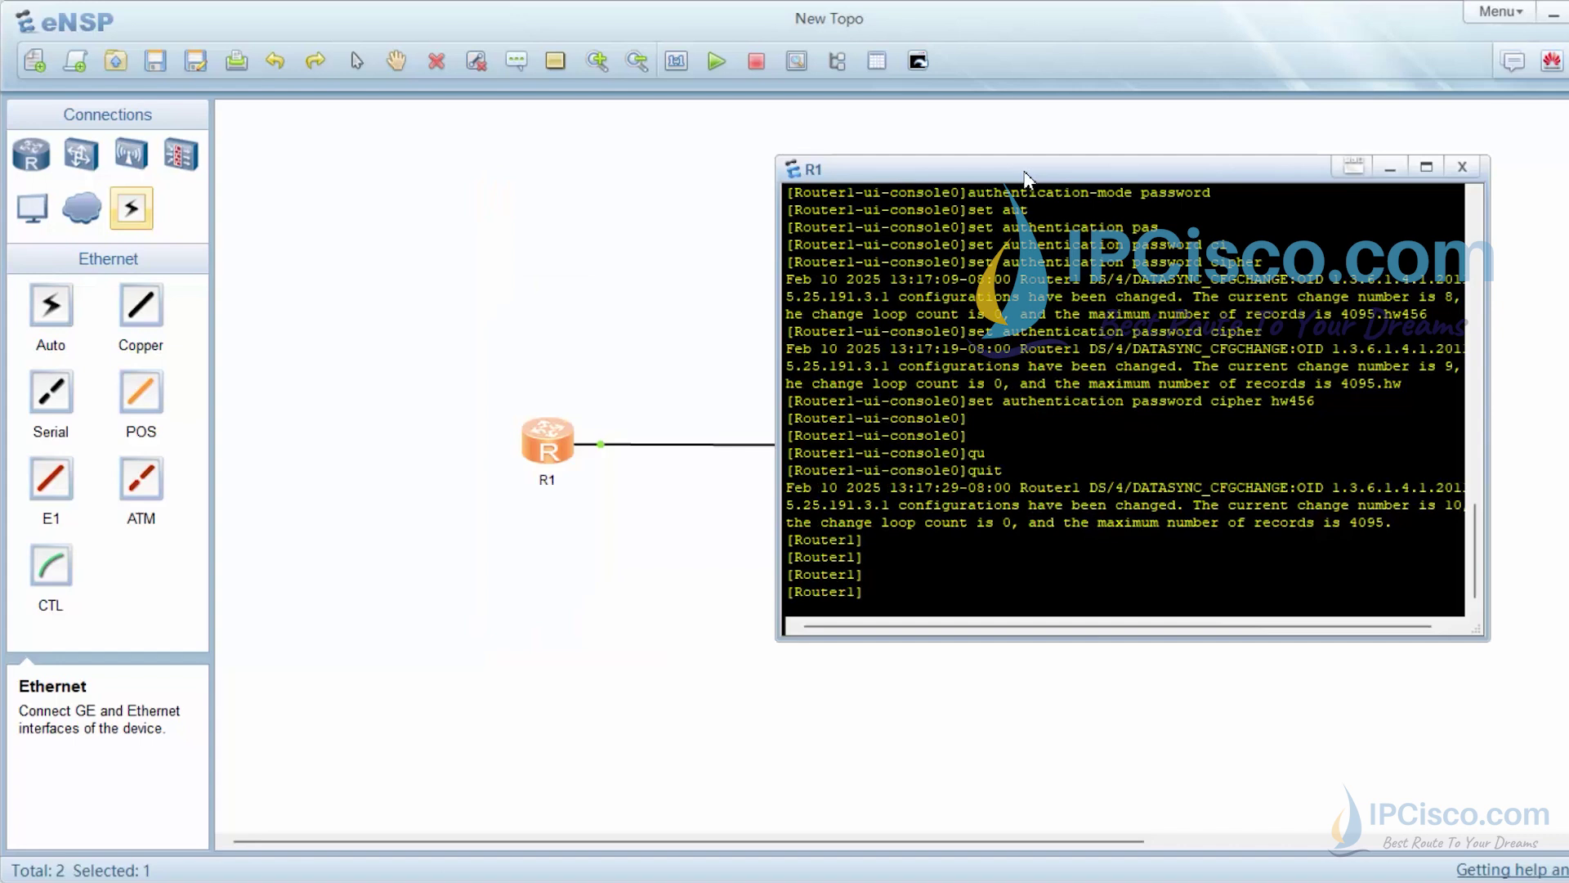
pyautogui.moveTo(1013, 174); pyautogui.dragTo(1175, 150)
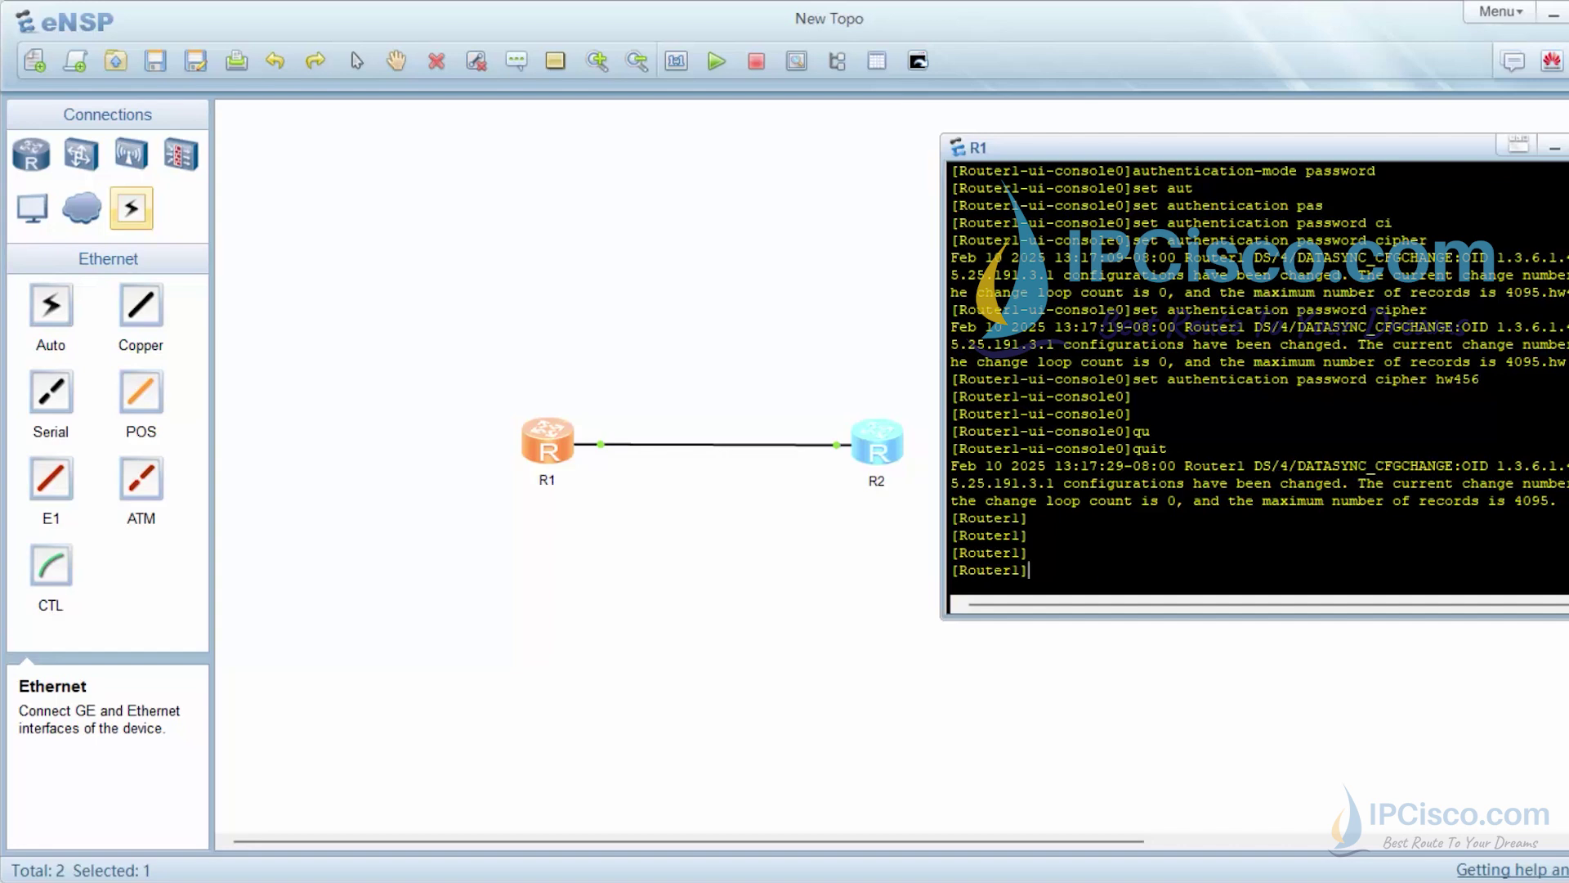
pyautogui.write('interfa')
pyautogui.press('Tab')
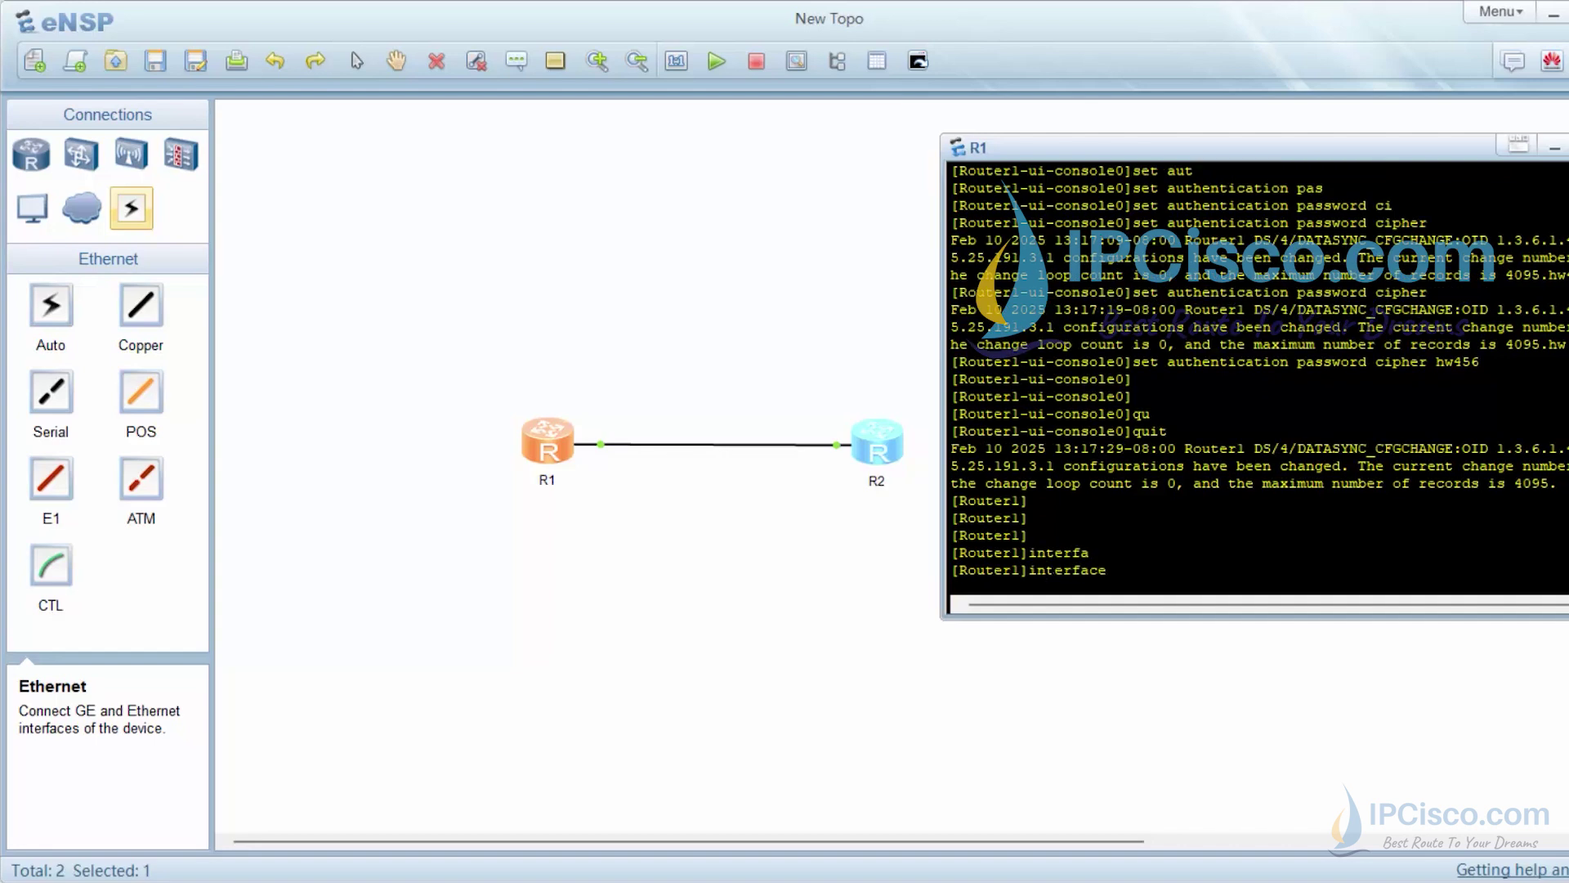
pyautogui.write('giga')
pyautogui.press('Tab')
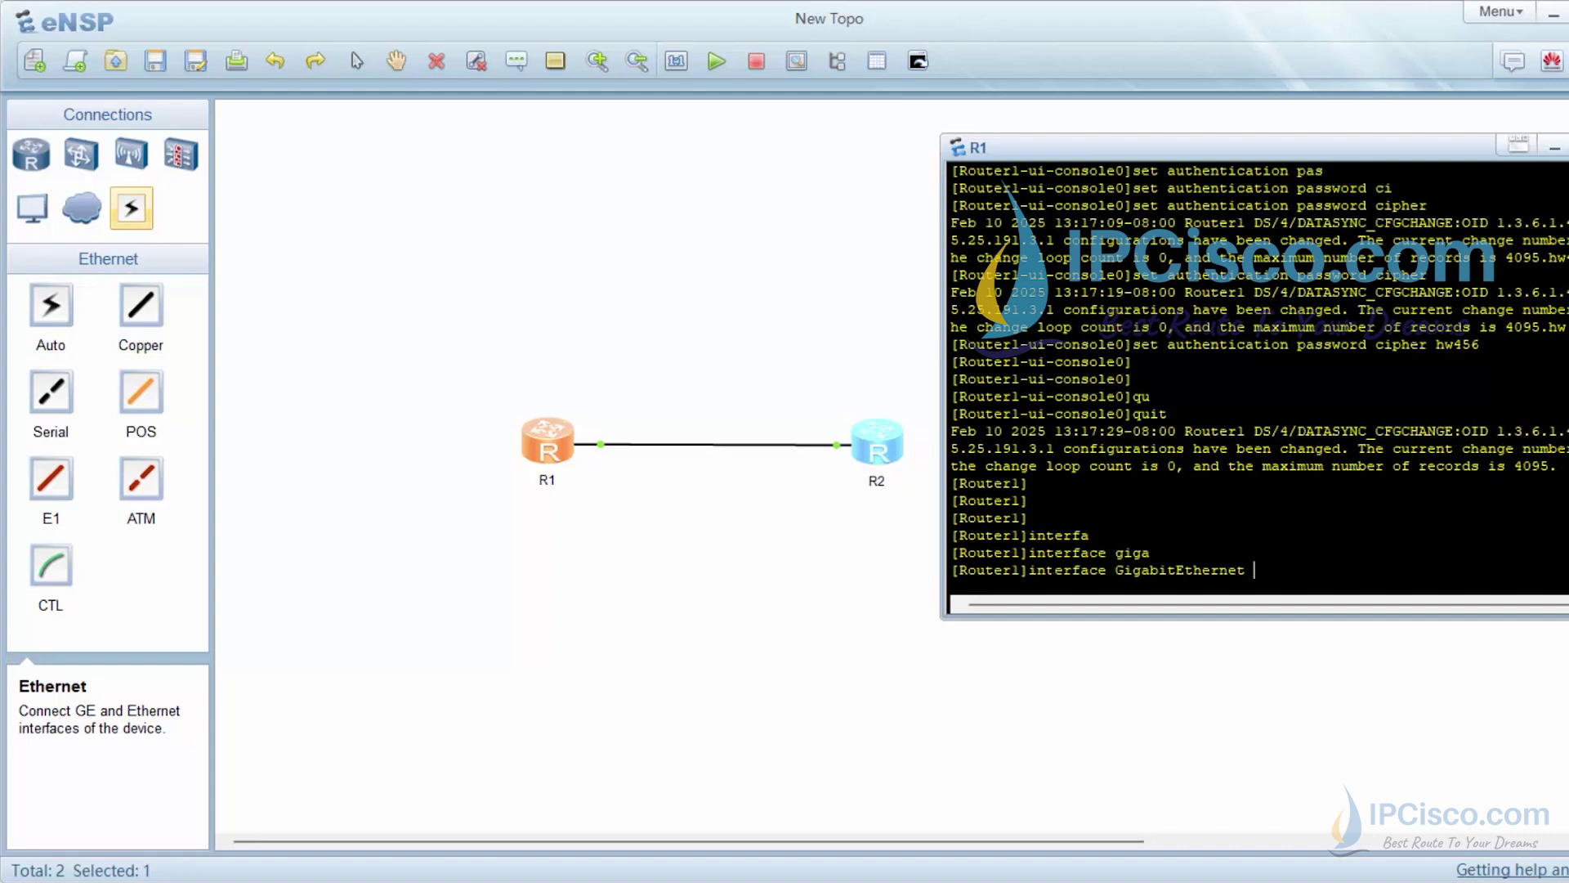
pyautogui.write('0/0/0/')
pyautogui.press('BackSpace')
pyautogui.press('Return')
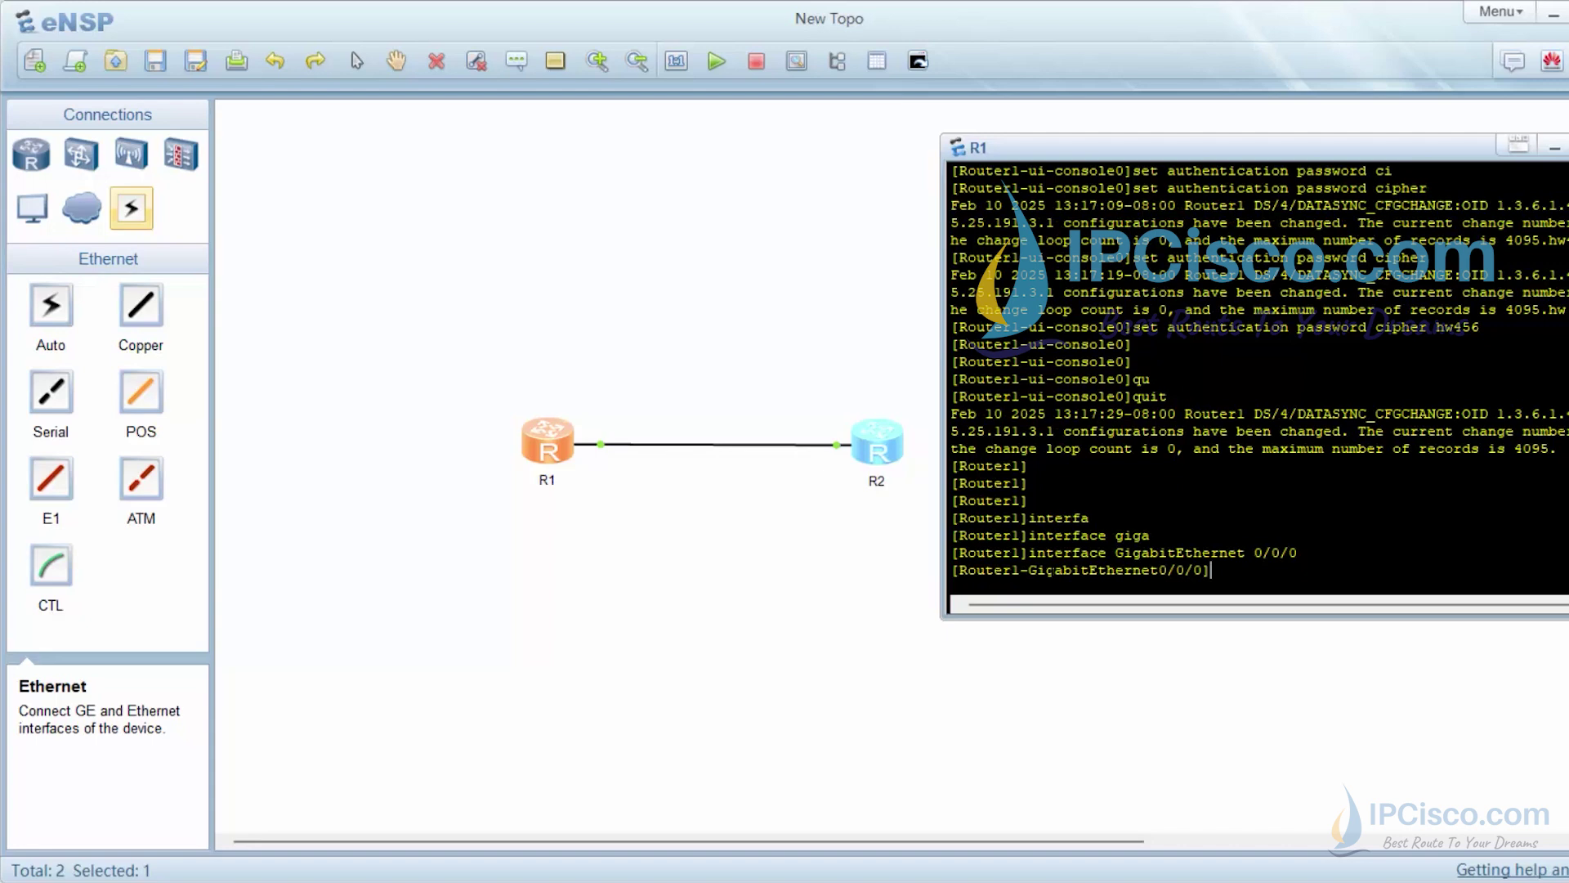
# Assign 192.168.0.1 255.255.255.0 to the interface and enable it with undo shutdown
pyautogui.write('ip add')
pyautogui.press('Tab')
pyautogui.write('192.1')
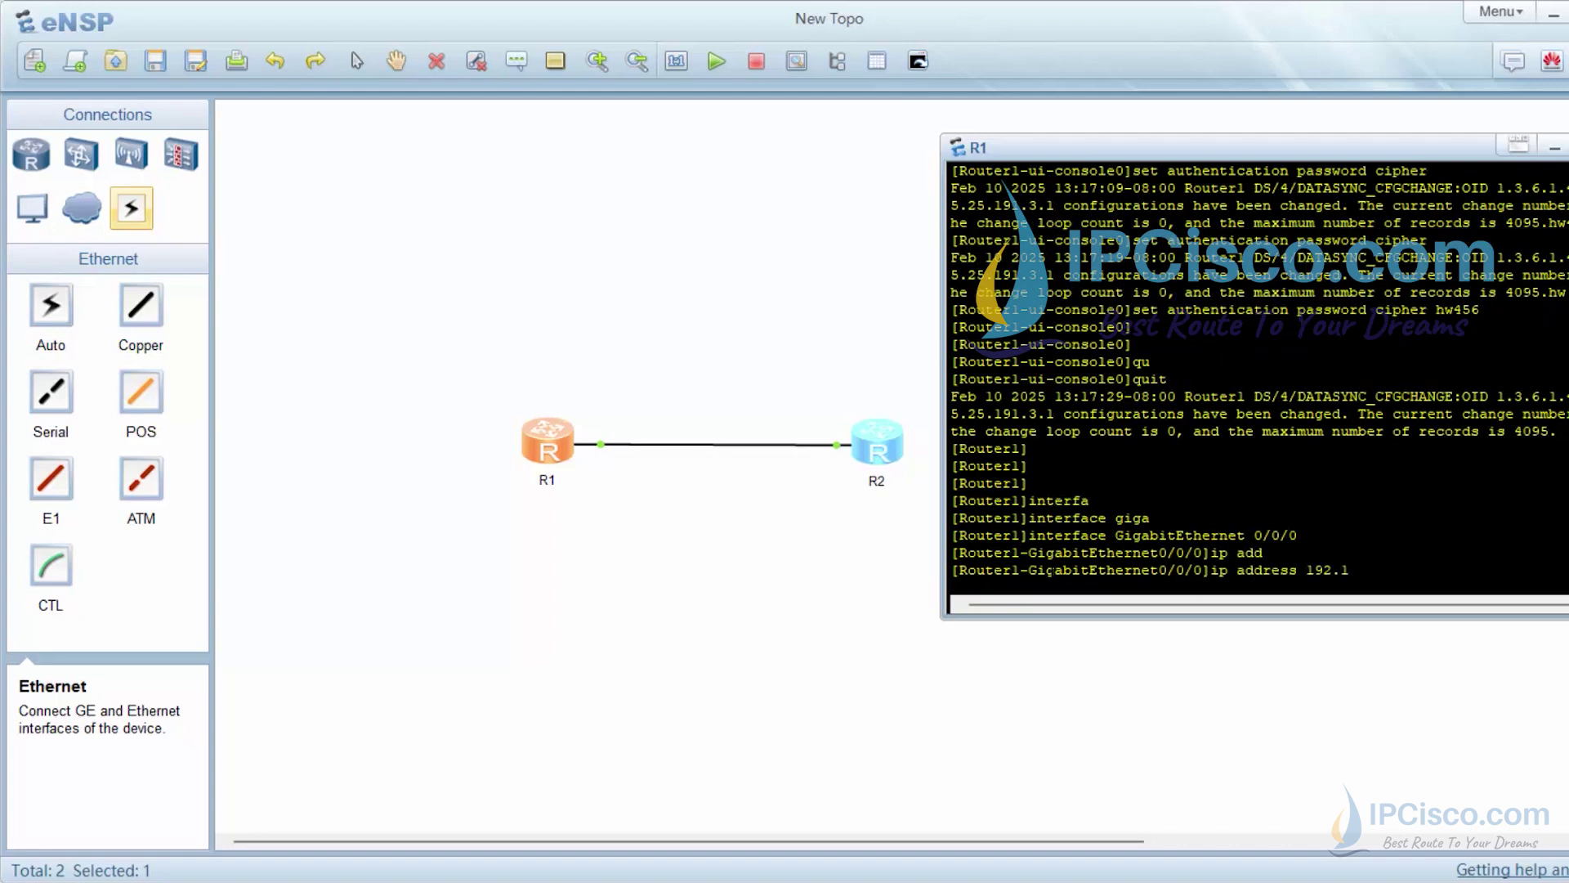
pyautogui.write('68.0.1 255.255.255.0')
pyautogui.press('Return')
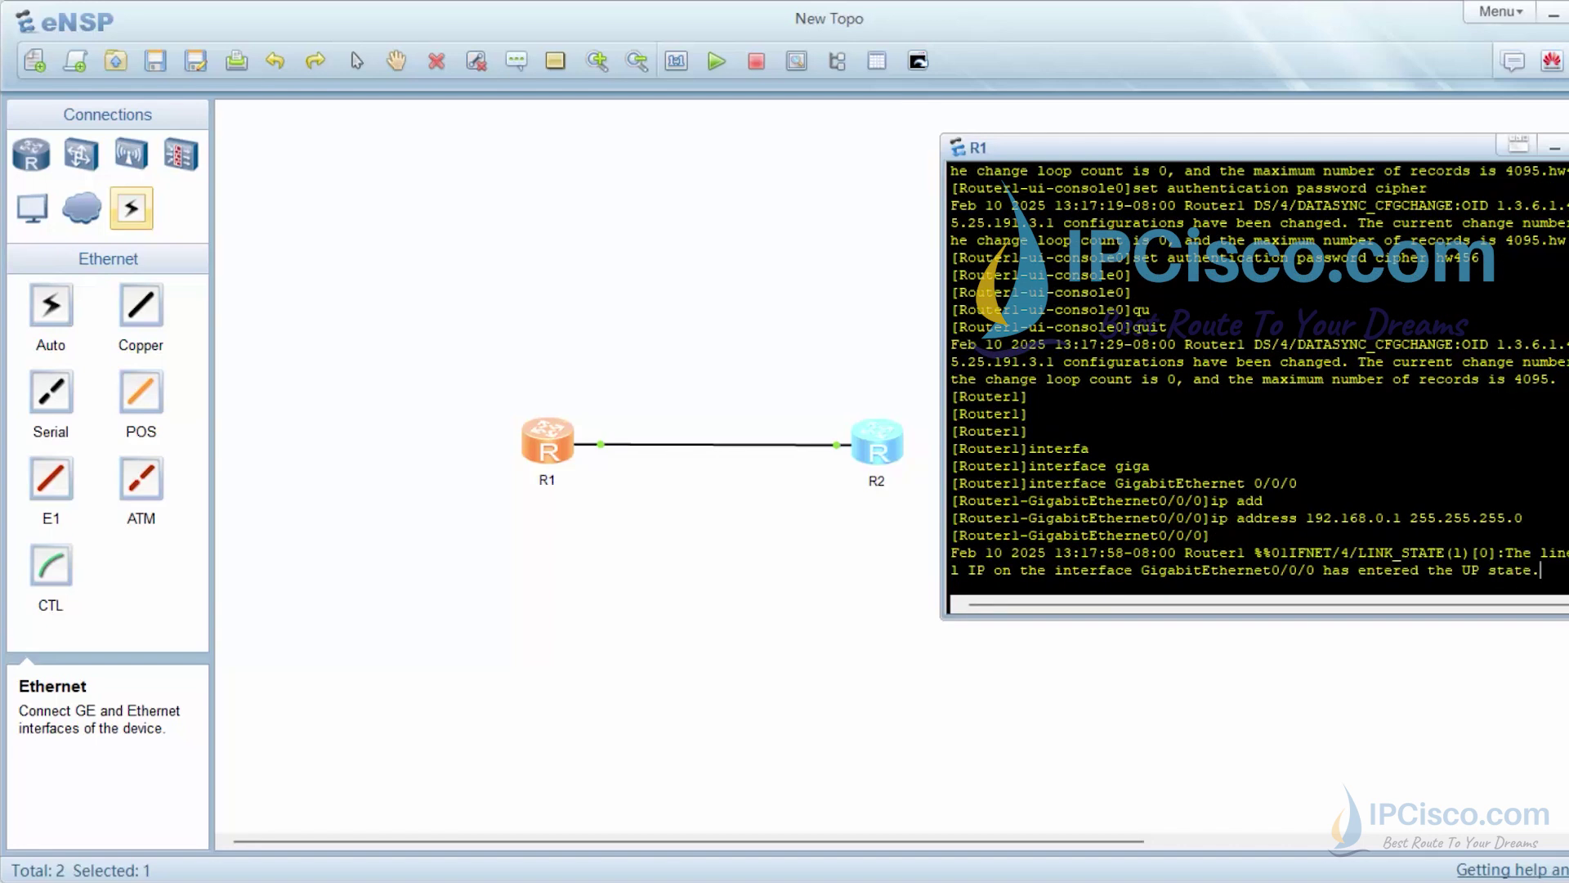
pyautogui.write('und')
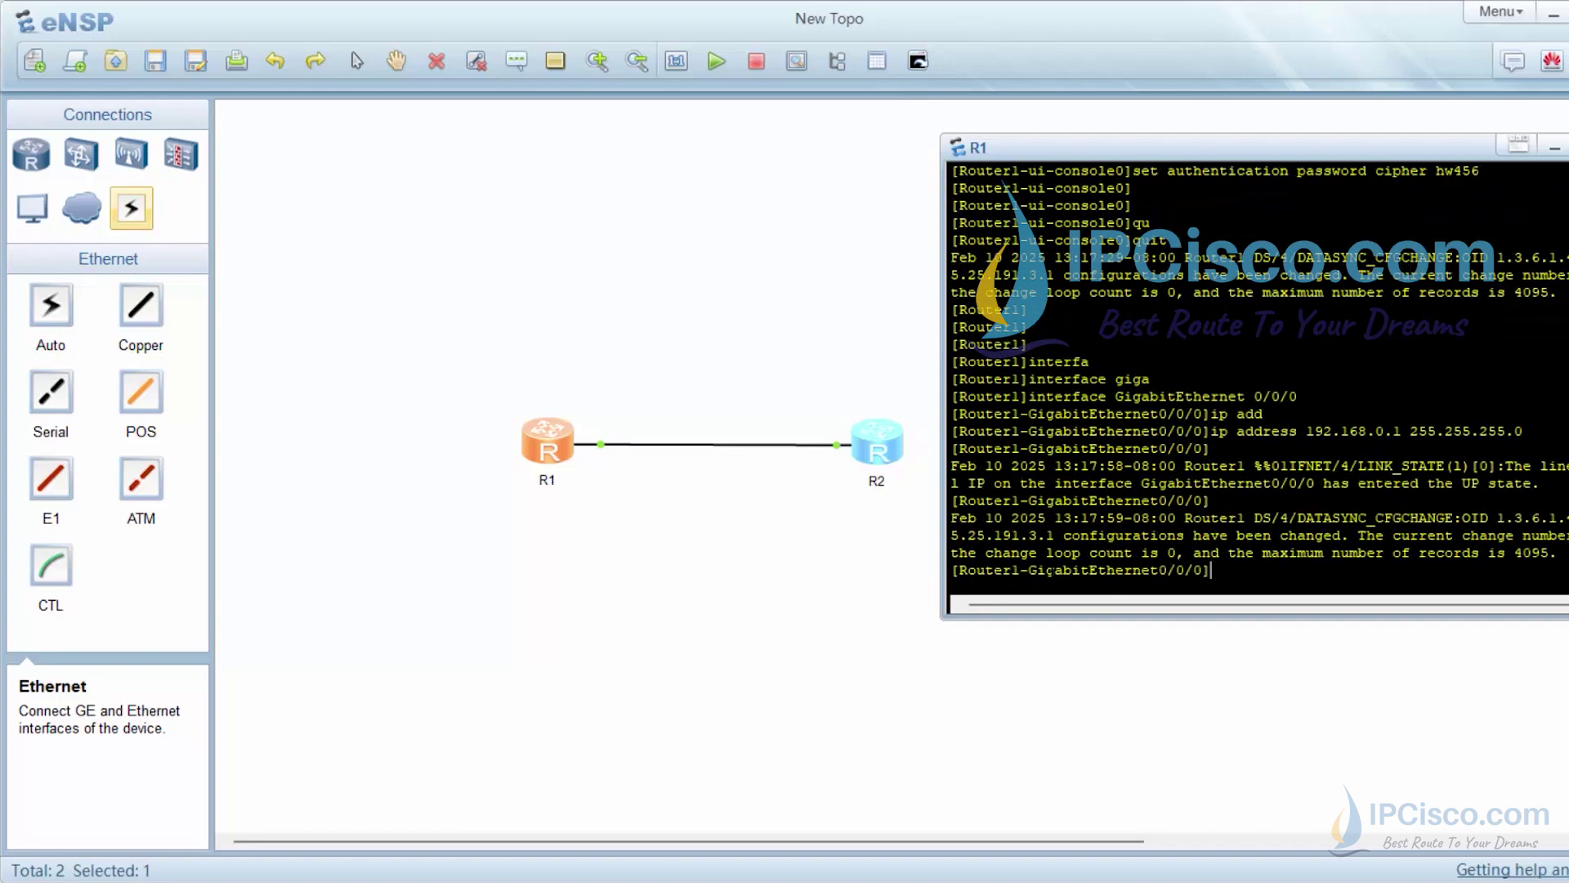
pyautogui.press('Tab')
pyautogui.write('shu')
pyautogui.press('Tab')
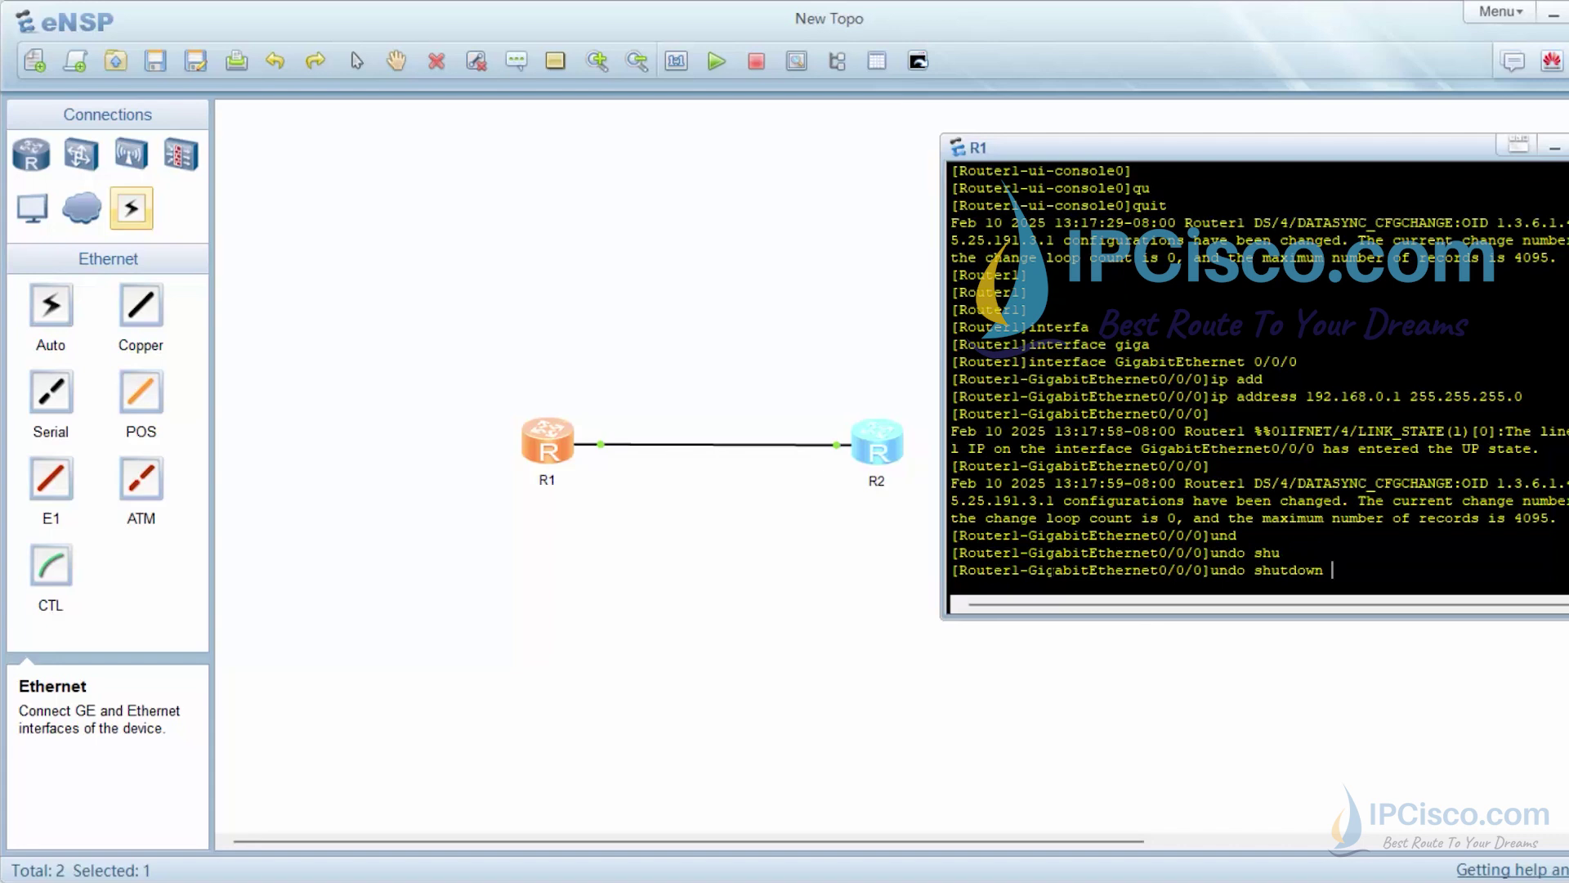
pyautogui.press('Return')
# Quit the interface view back to system view
pyautogui.press('Return')
pyautogui.press('Return')
pyautogui.write('qu')
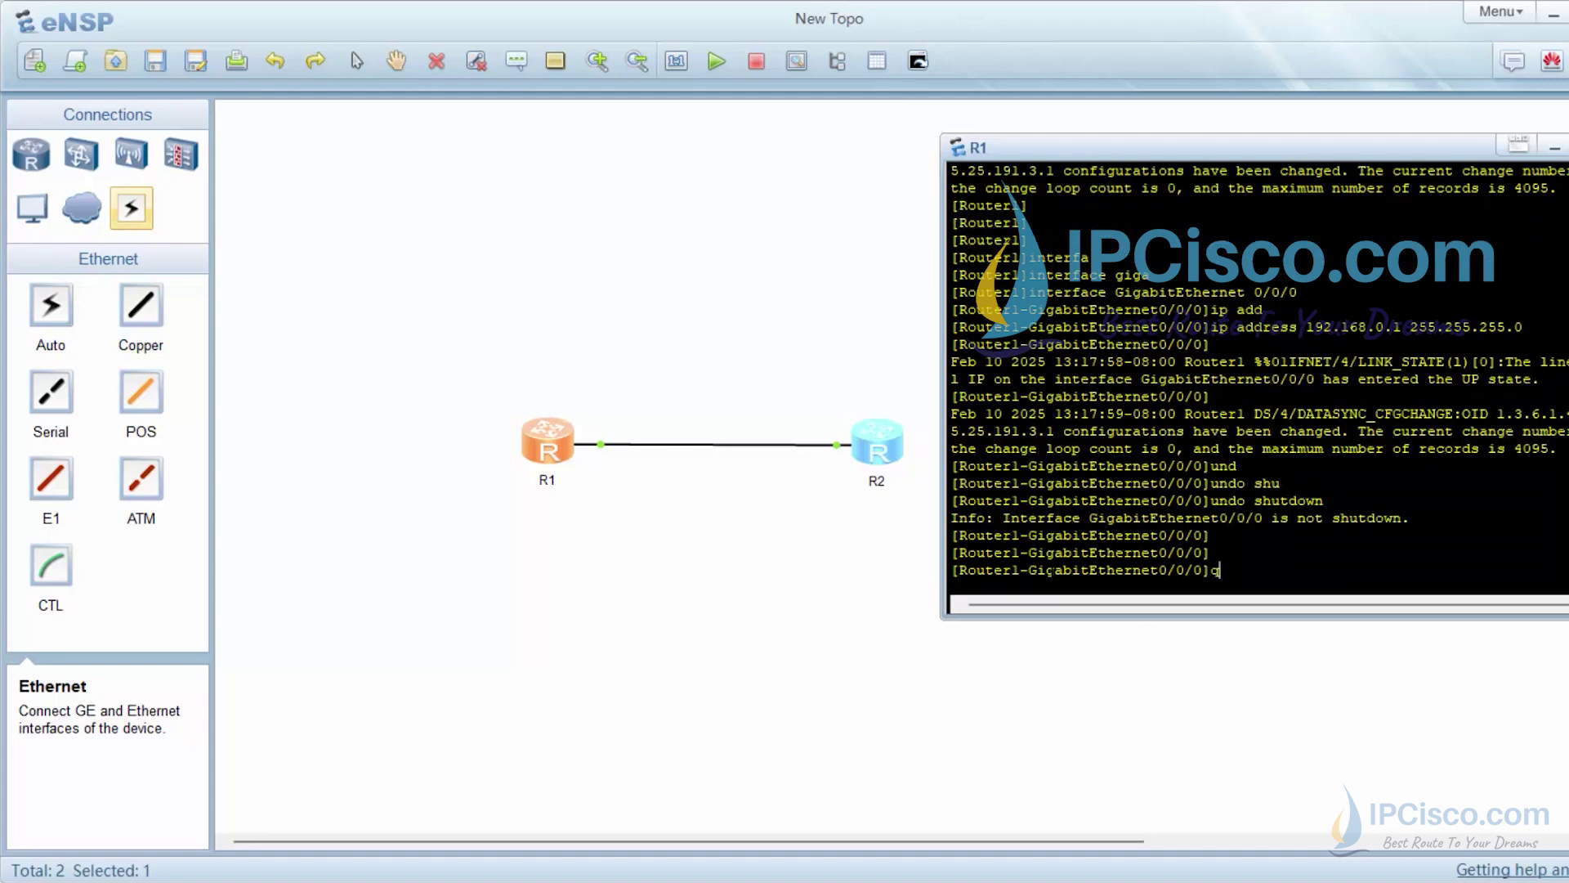
pyautogui.press('Tab')
pyautogui.press('Return')
pyautogui.press('Return')
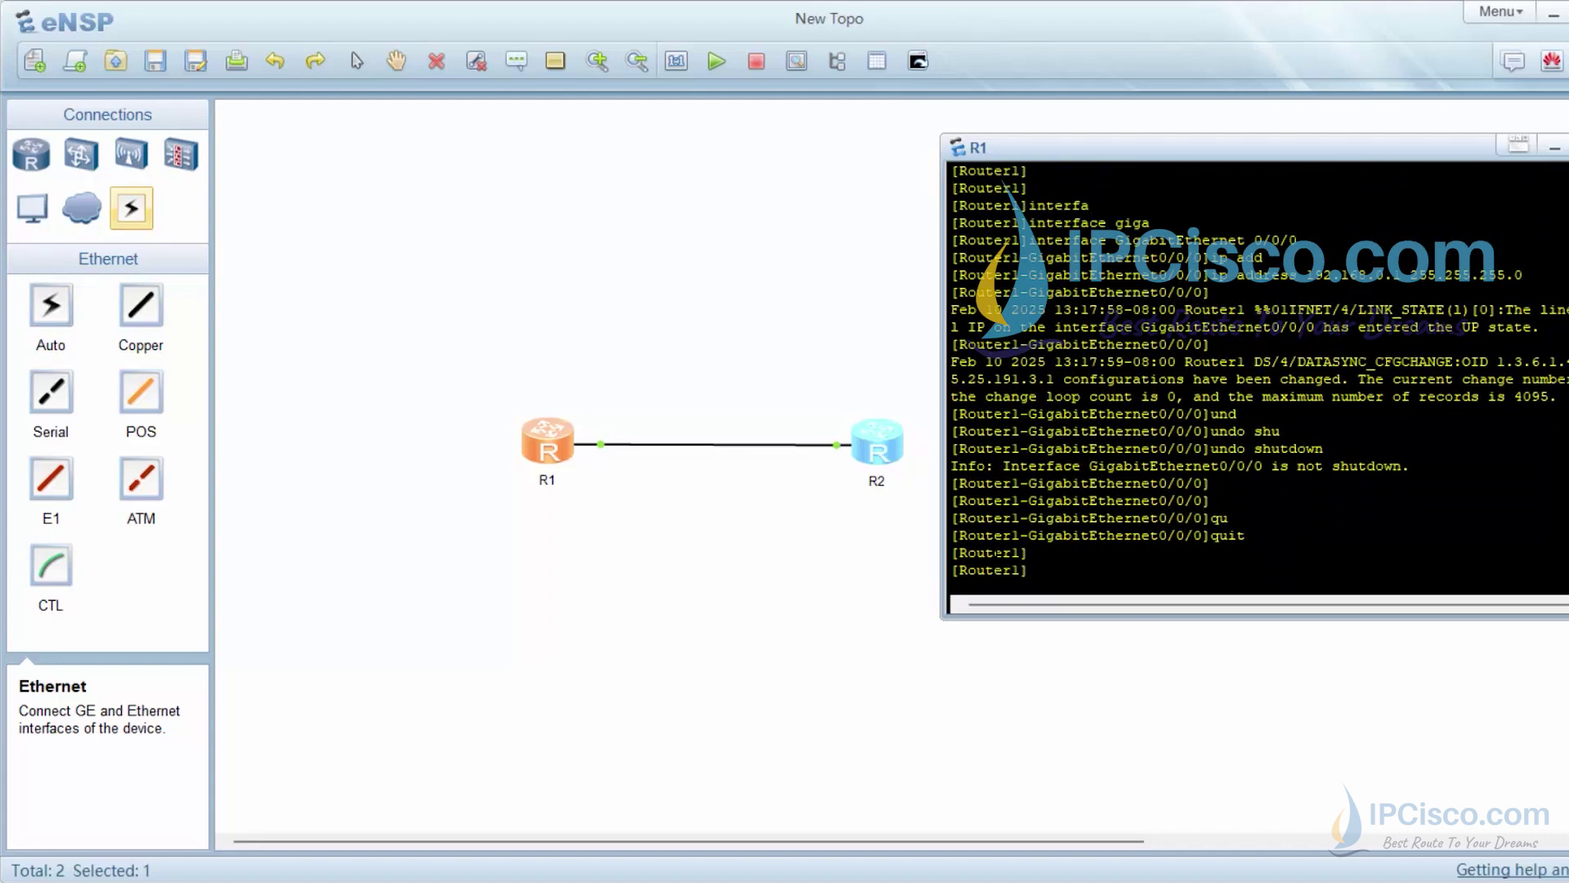
# Close R1's console, open R2's console beside the topology and enter system view
pyautogui.click(897, 447)
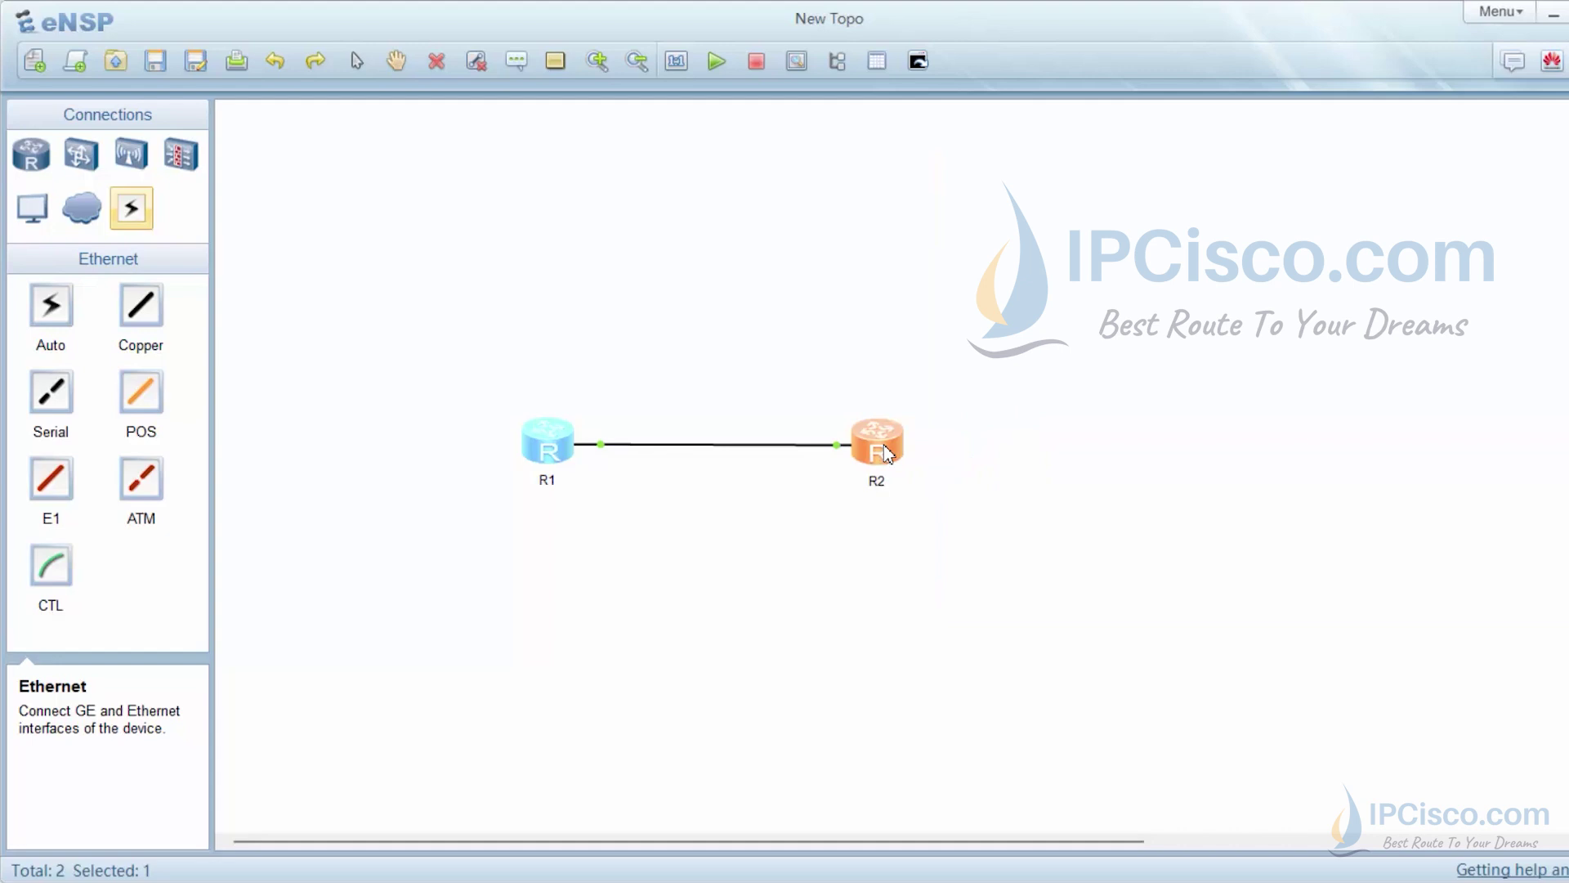
pyautogui.doubleClick(887, 455)
pyautogui.moveTo(703, 256); pyautogui.dragTo(1191, 210)
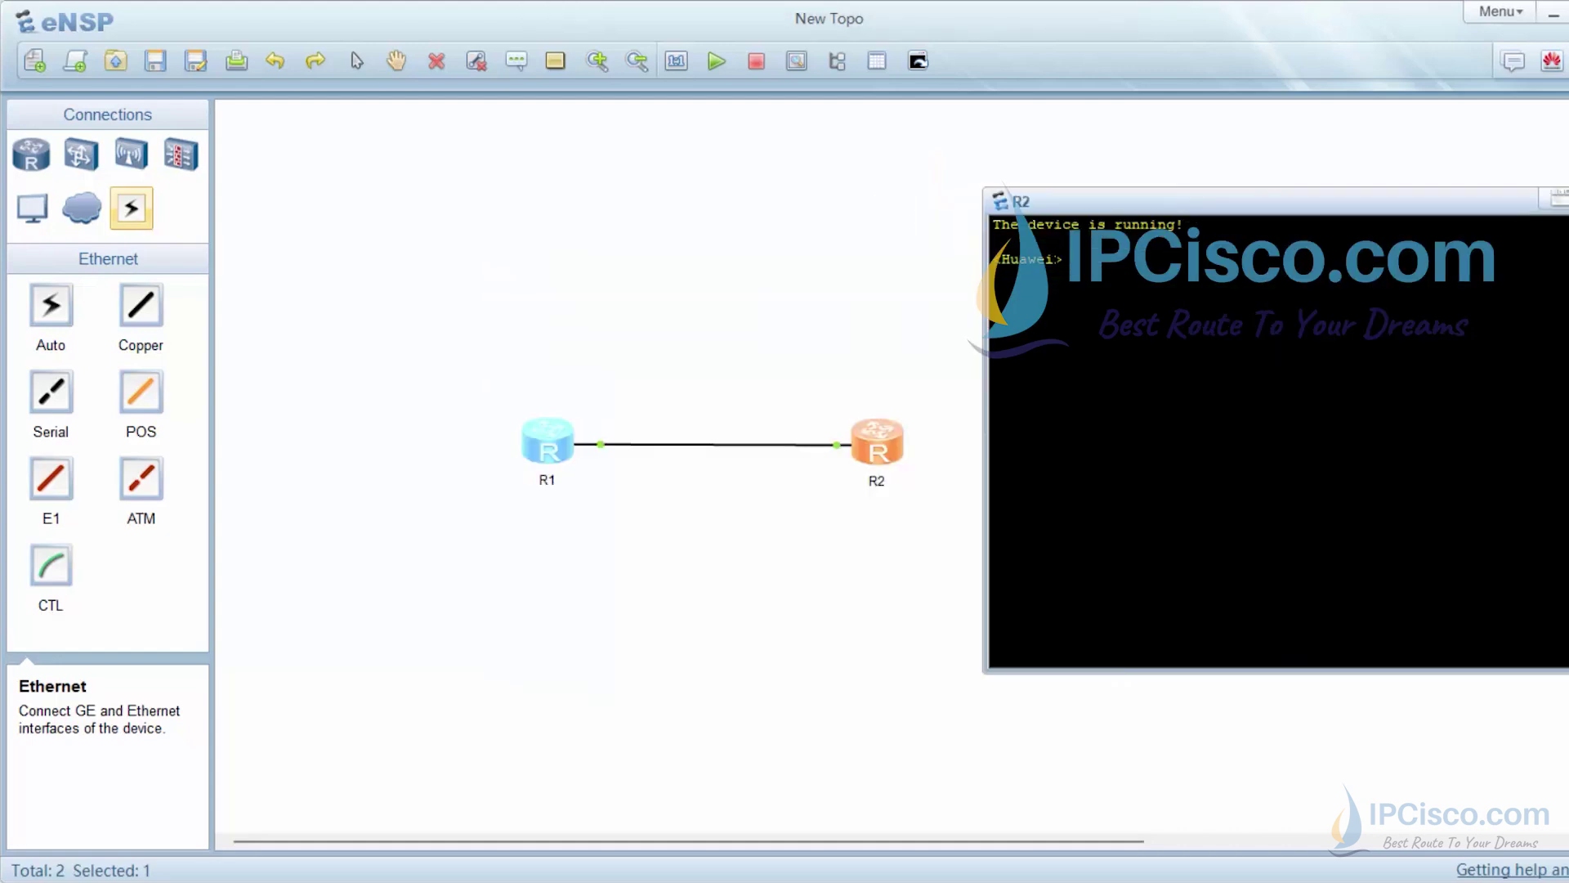
pyautogui.write('ena')
pyautogui.press('Return')
pyautogui.write('sys')
pyautogui.press('Tab')
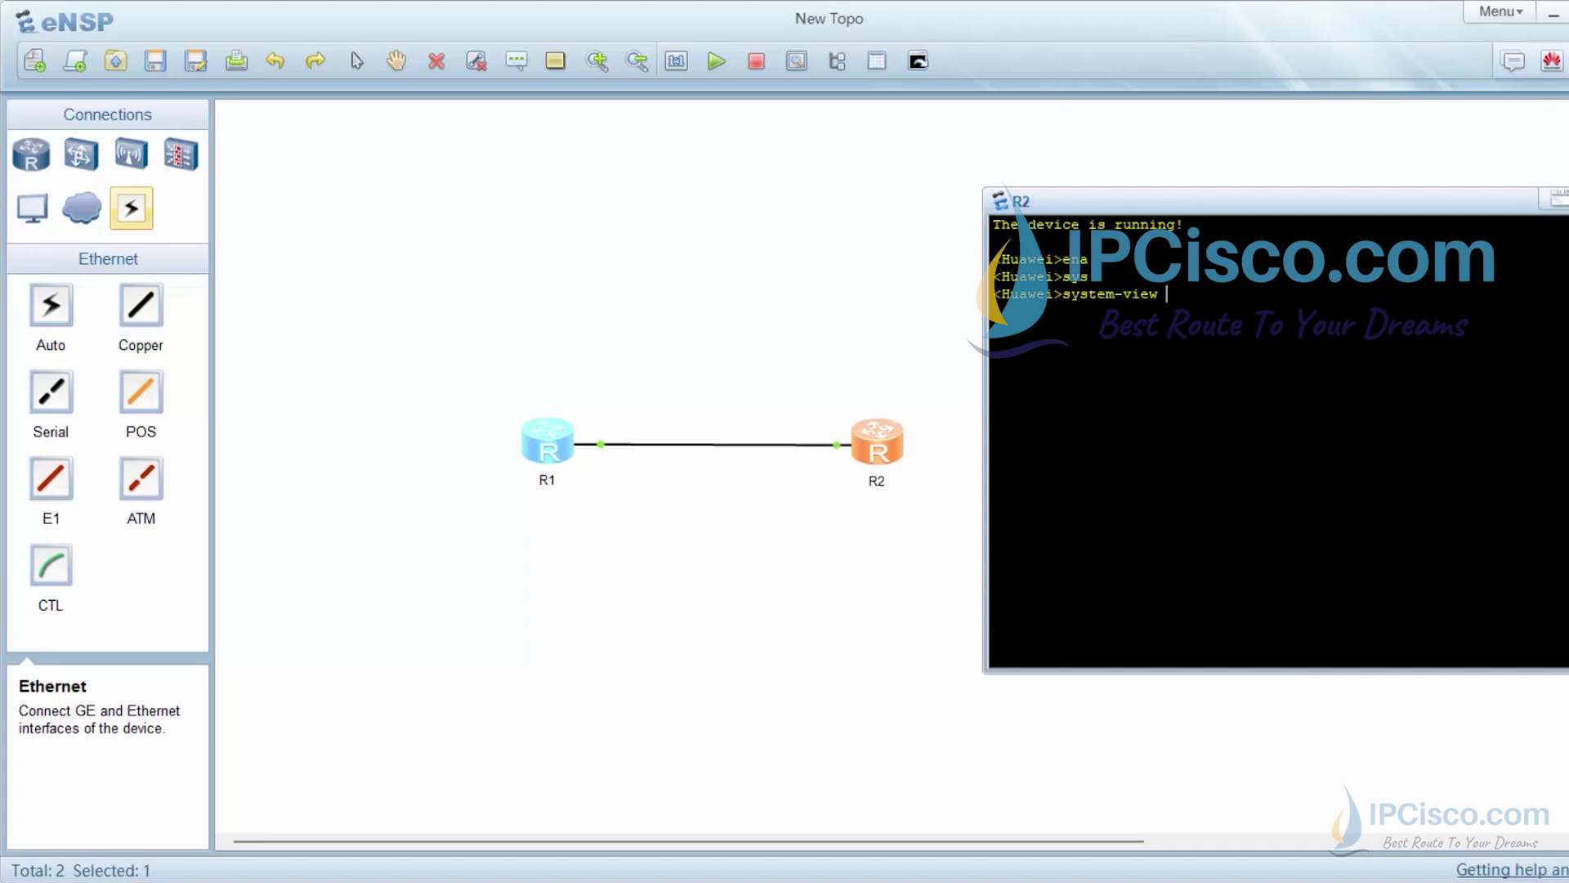
pyautogui.press('Return')
# Rename R2 to Router2 with sysname
pyautogui.write('sy')
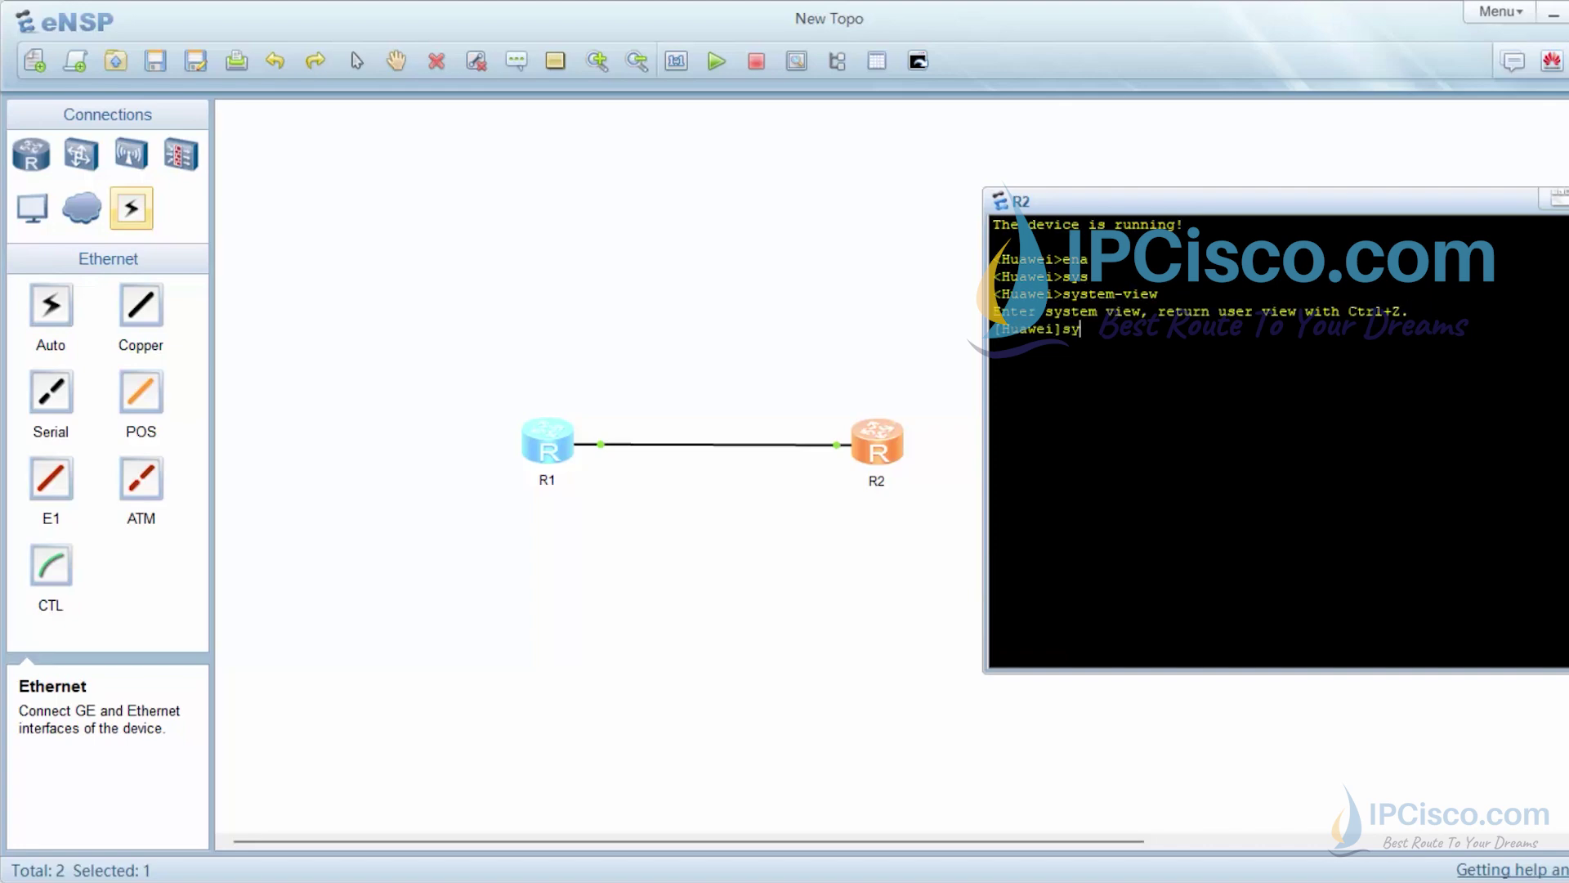
pyautogui.press('Tab')
pyautogui.write('Router2')
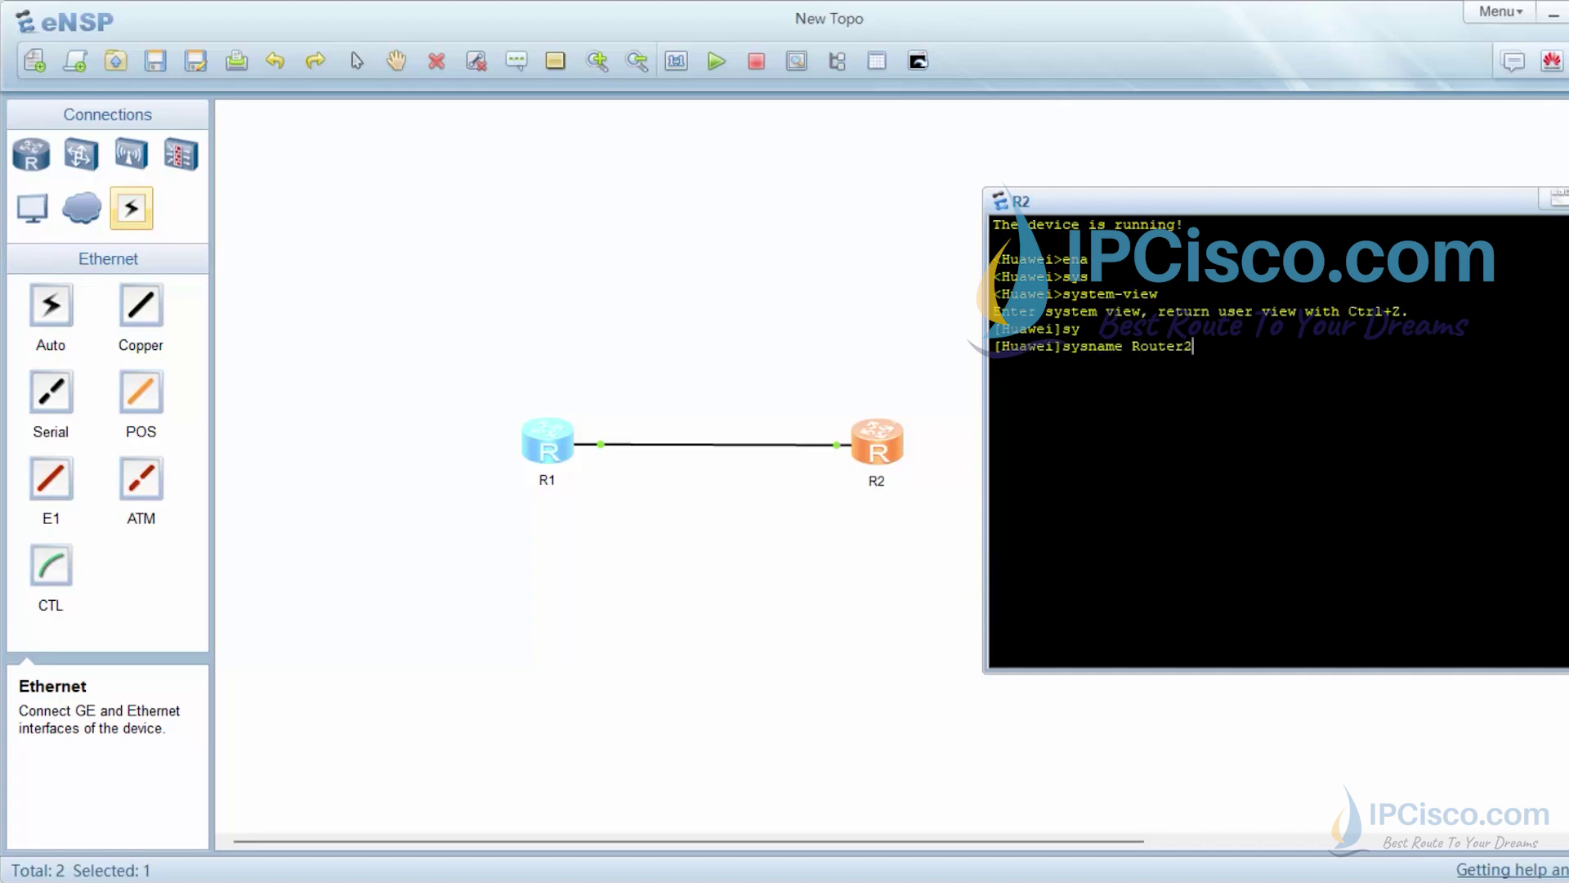
pyautogui.press('Return')
pyautogui.press('Return')
pyautogui.press('Return')
pyautogui.press('Return')
pyautogui.press('Return')
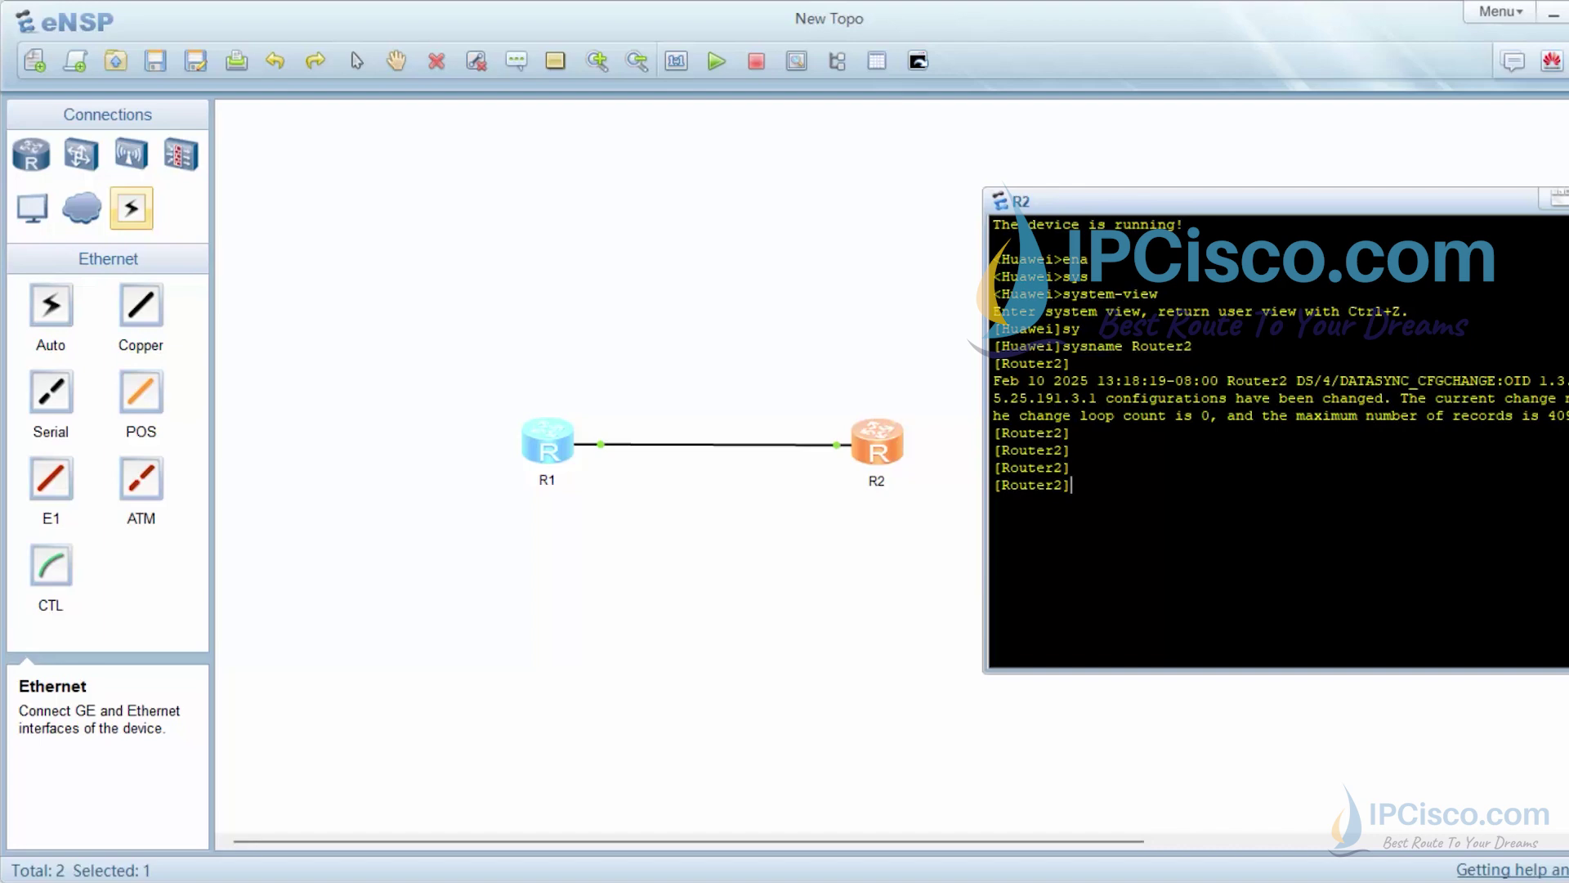
# Enter interface GigabitEthernet 0/0/0 view on Router2
pyautogui.write('inte')
pyautogui.press('Tab')
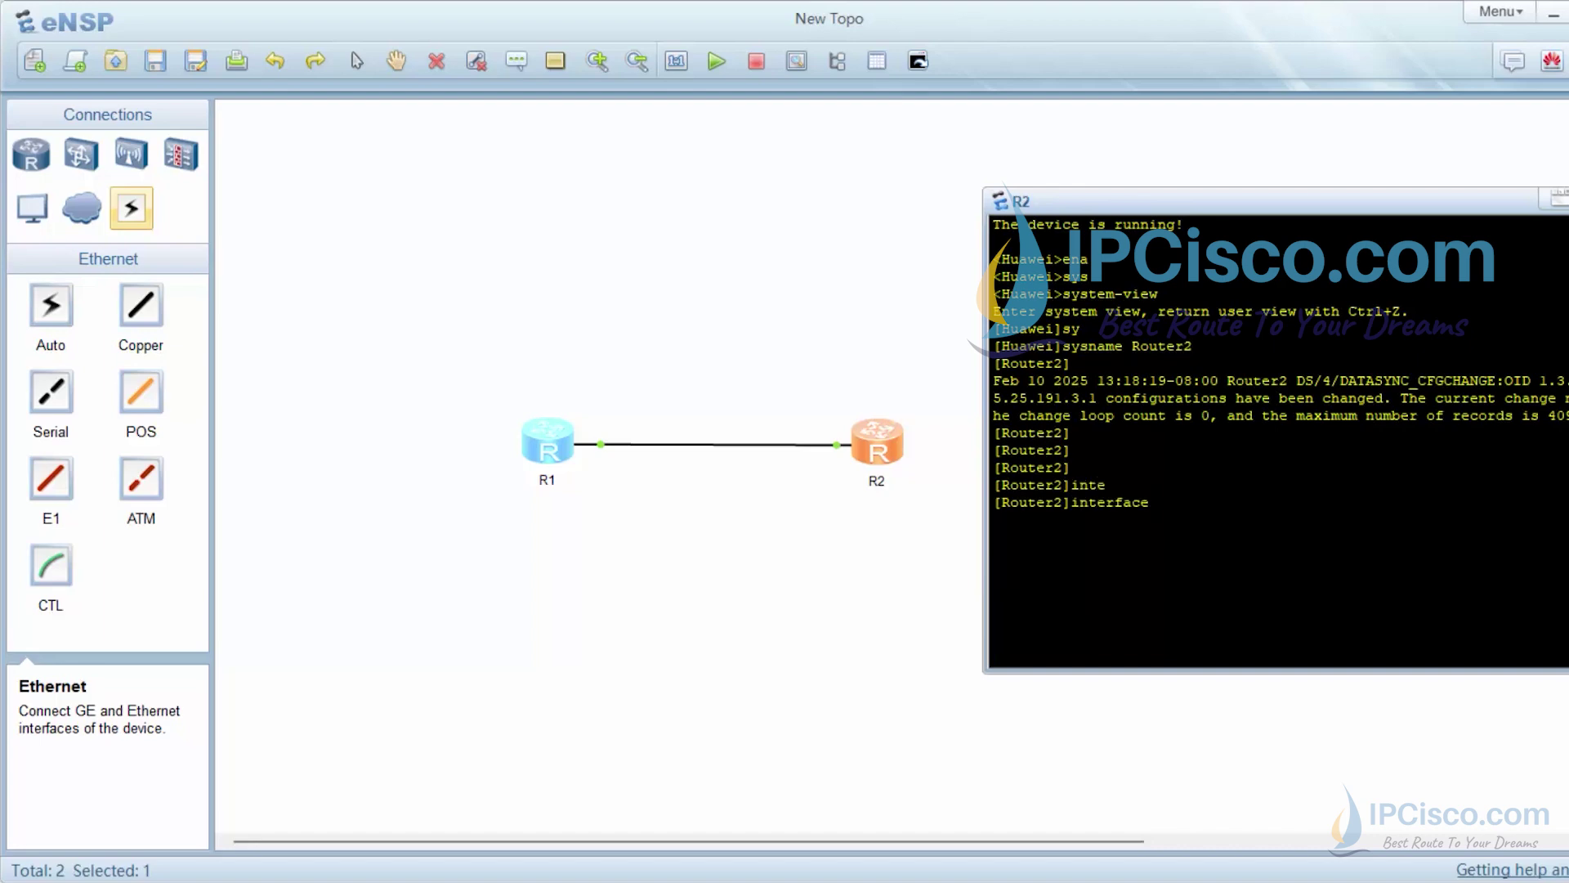
pyautogui.write('gi')
pyautogui.press('Tab')
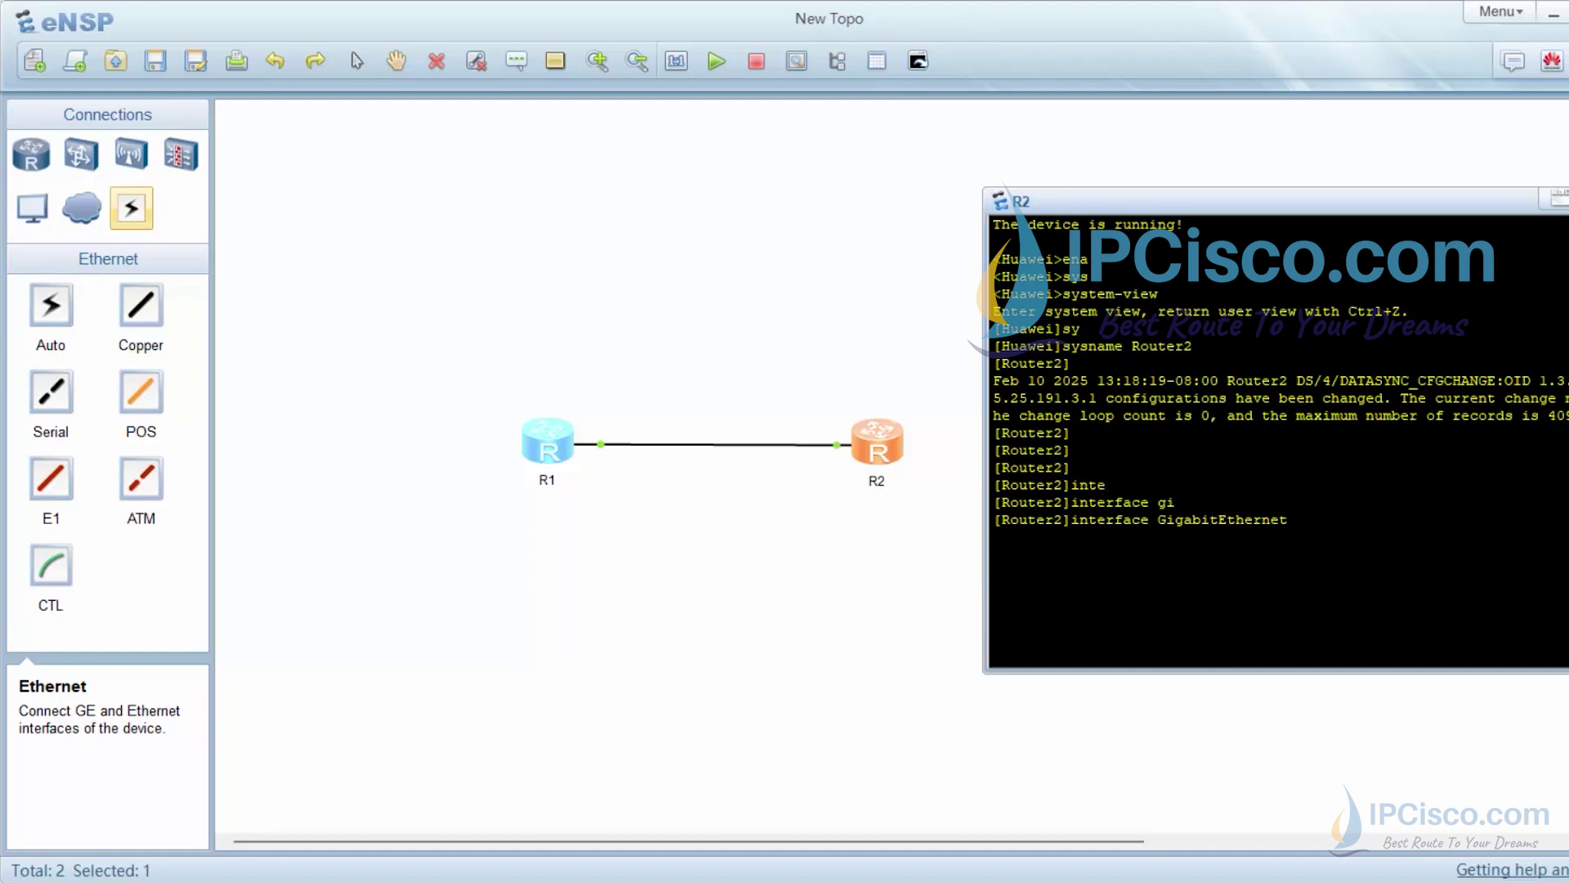
pyautogui.write('0/0/0')
pyautogui.press('Return')
# Assign 192.168.0.2 255.255.255.0 to the interface and enable it with undo shutdown
pyautogui.write('ip add')
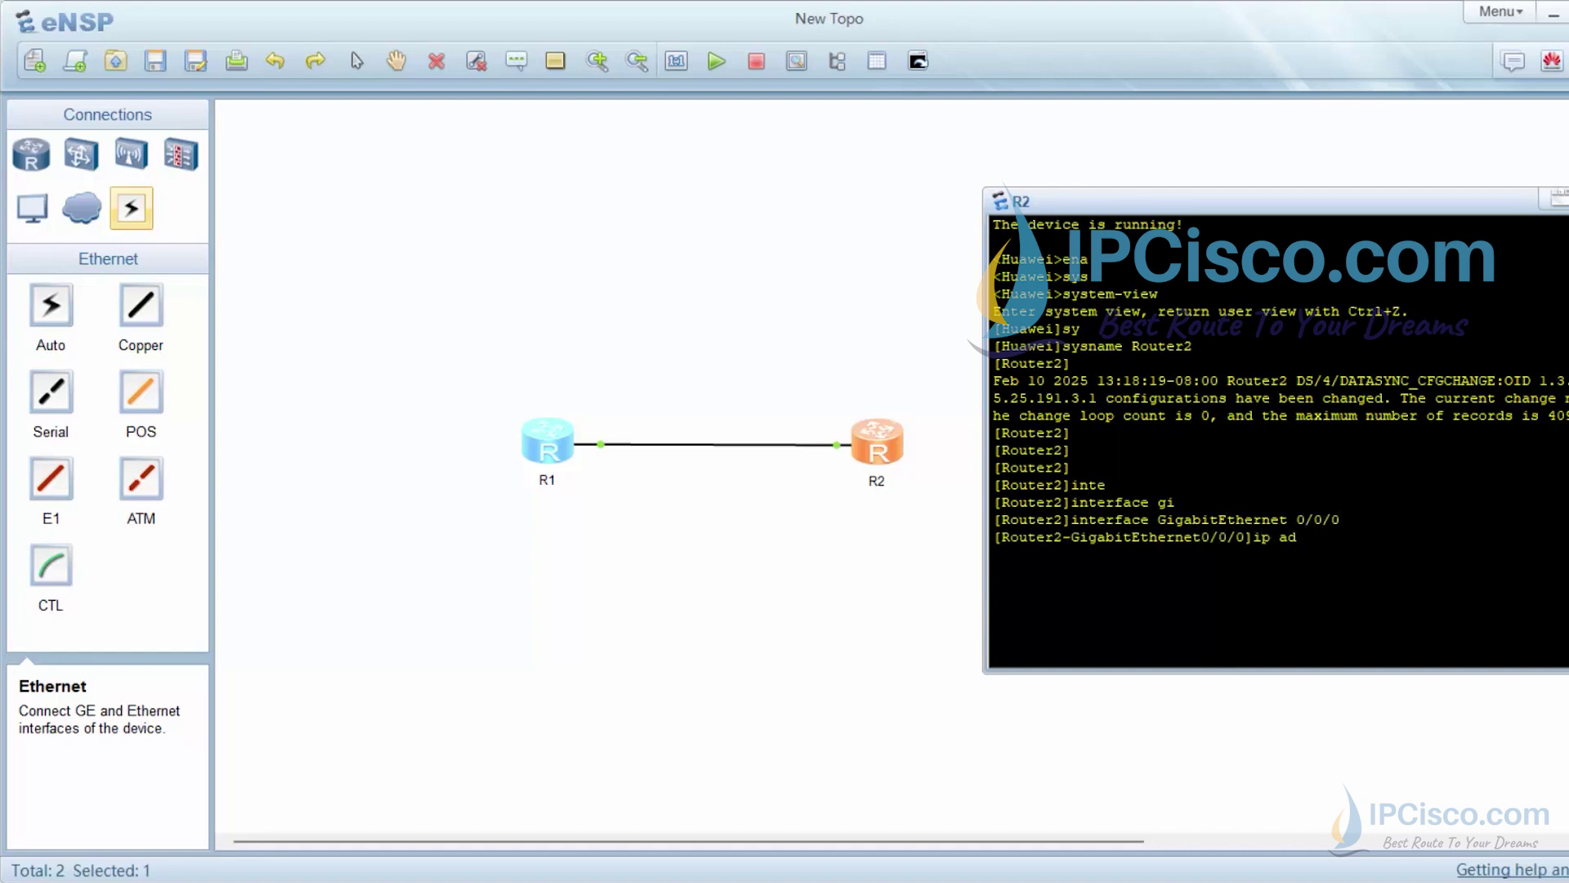
pyautogui.press('Tab')
pyautogui.write('192.1')
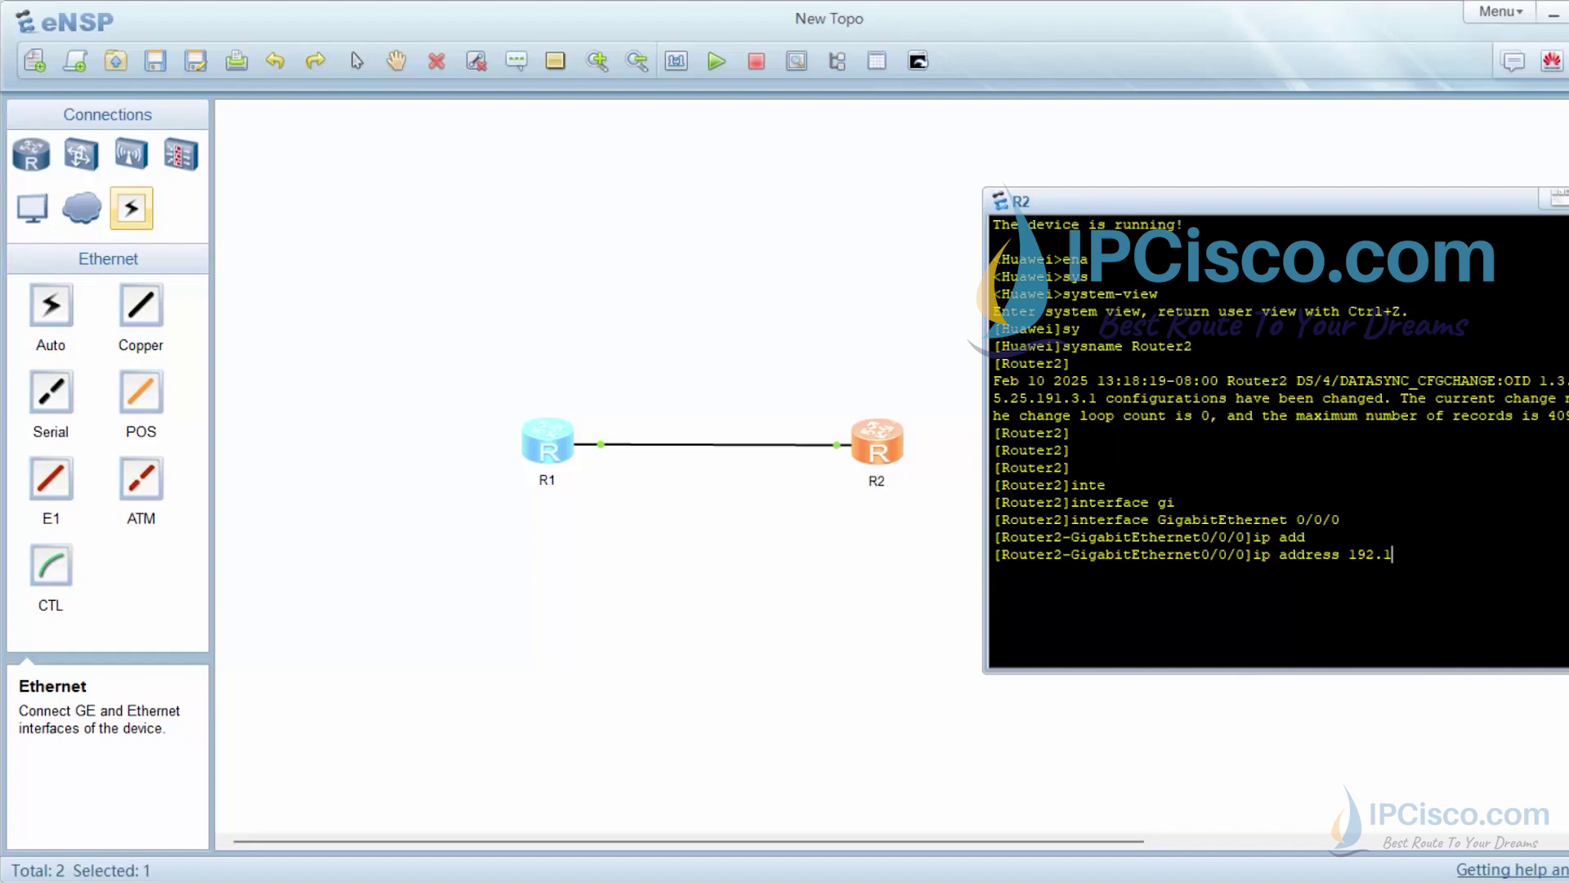
pyautogui.write('68.0.2 255.255.255.0')
pyautogui.press('Return')
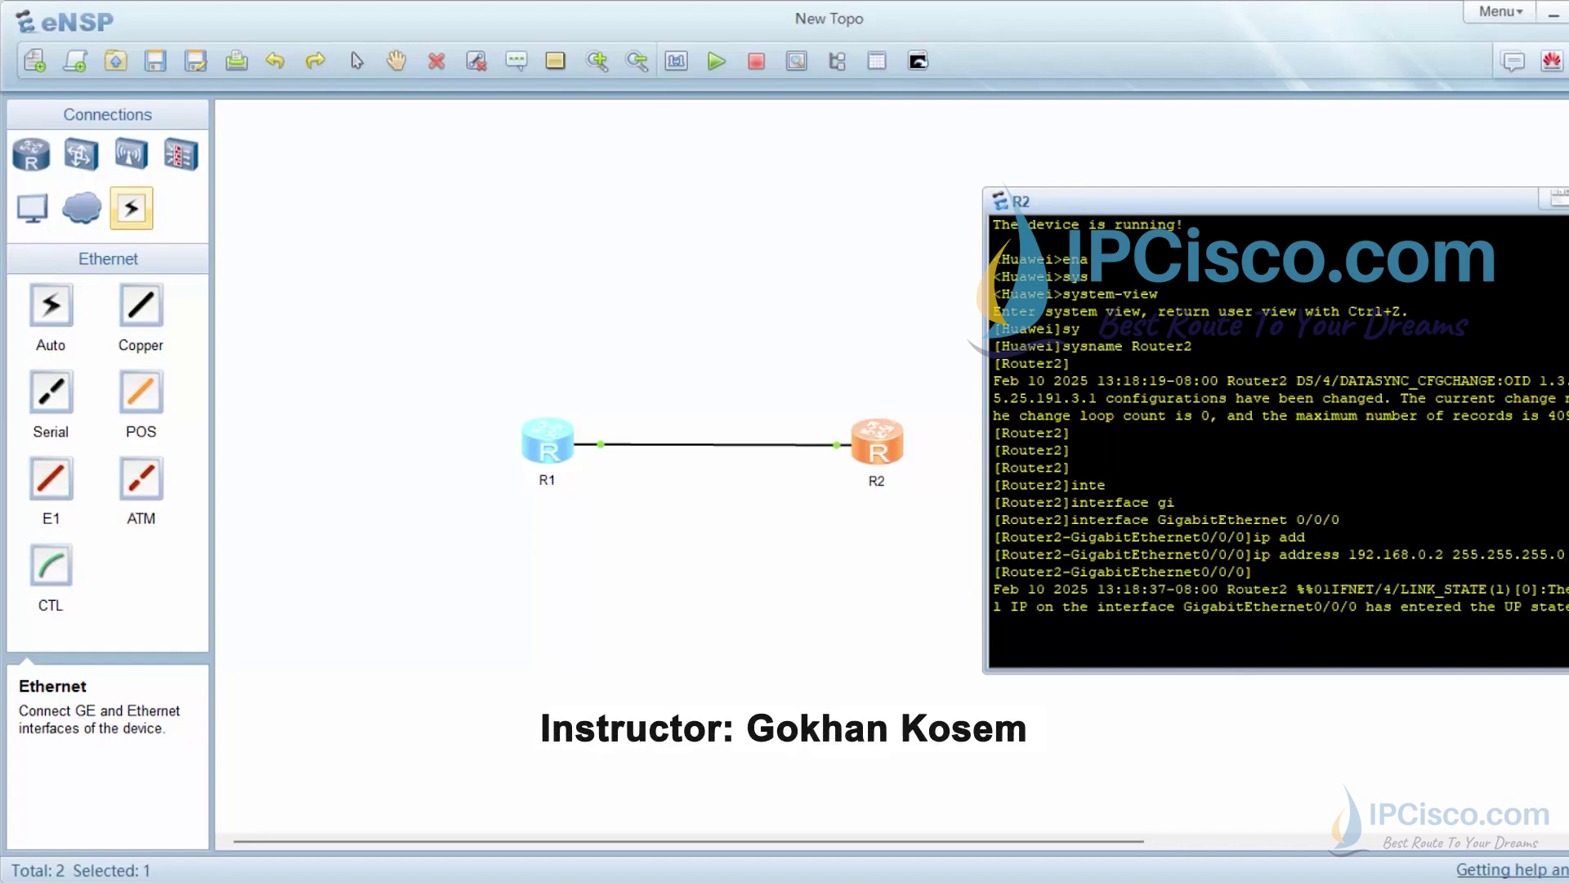
pyautogui.press('Return')
pyautogui.press('Return')
pyautogui.press('Return')
pyautogui.write('und')
pyautogui.press('Tab')
pyautogui.write('shu')
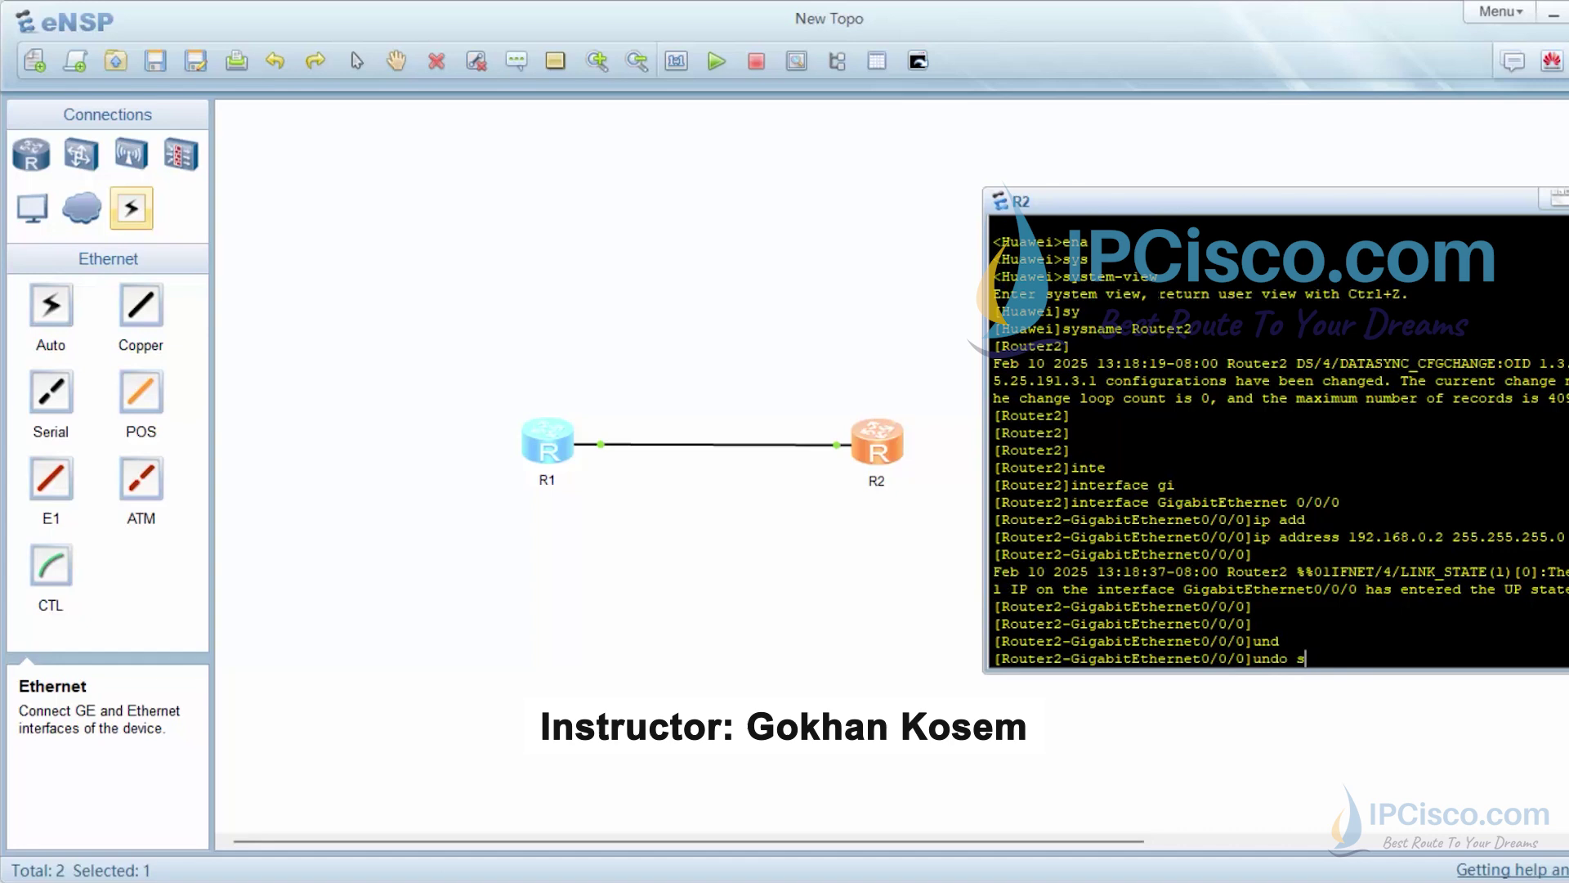
pyautogui.press('Tab')
pyautogui.press('Return')
pyautogui.press('Return')
pyautogui.press('Return')
pyautogui.press('Return')
pyautogui.press('Return')
pyautogui.press('Return')
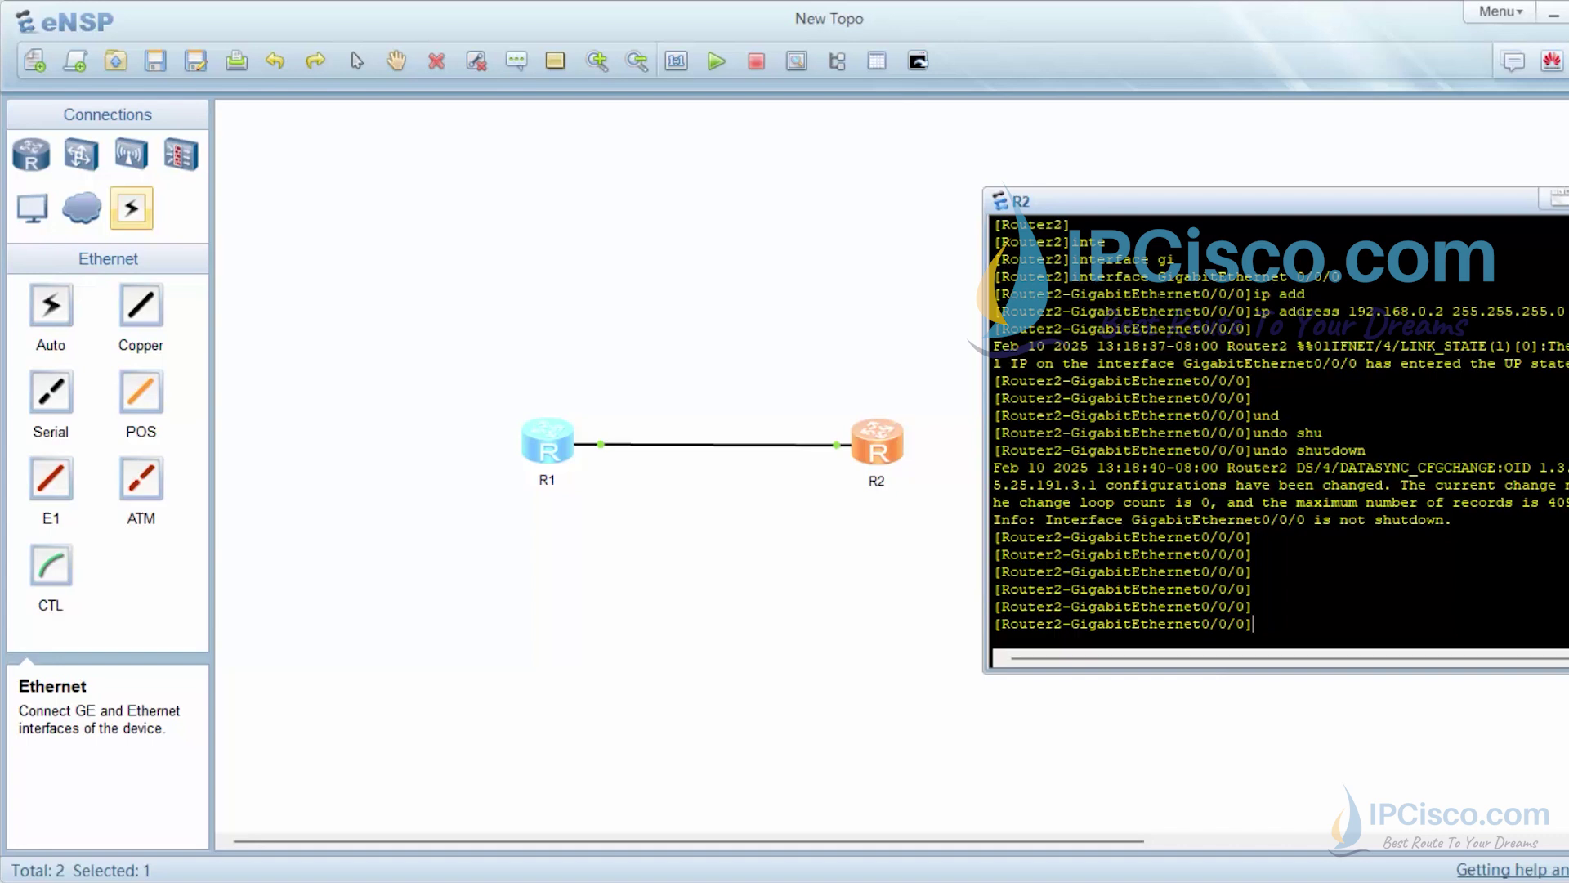
# Quit back to system view and close R2's console
pyautogui.write('qu')
pyautogui.press('Tab')
pyautogui.press('Return')
pyautogui.press('Return')
pyautogui.press('Return')
pyautogui.press('Return')
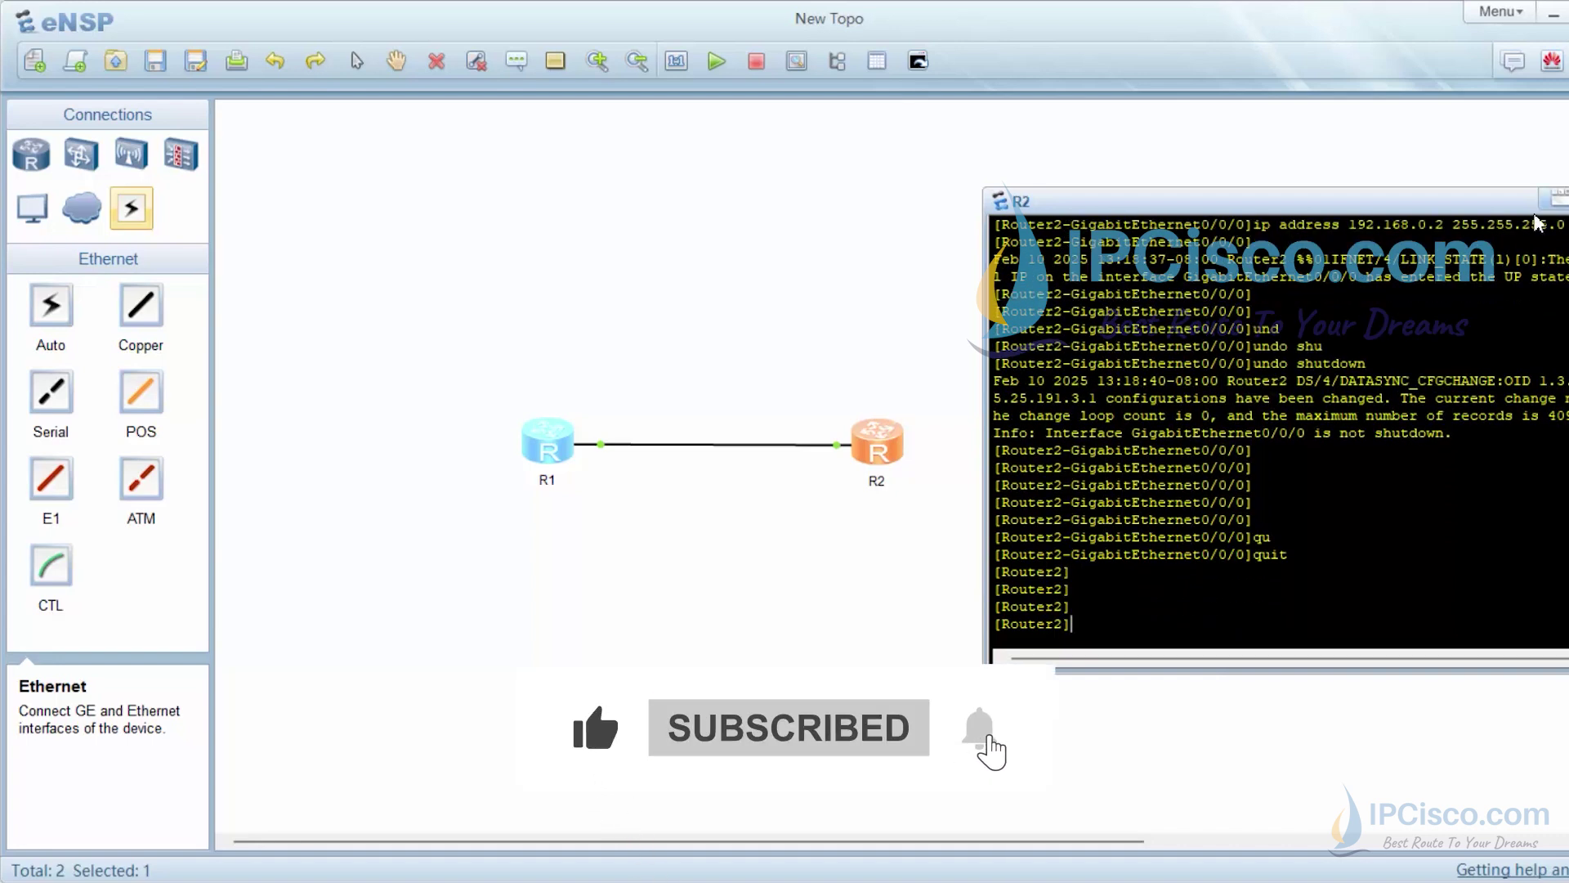
pyautogui.click(1553, 198)
# Reopen R1's console and run display ip interface brief
pyautogui.click(546, 442)
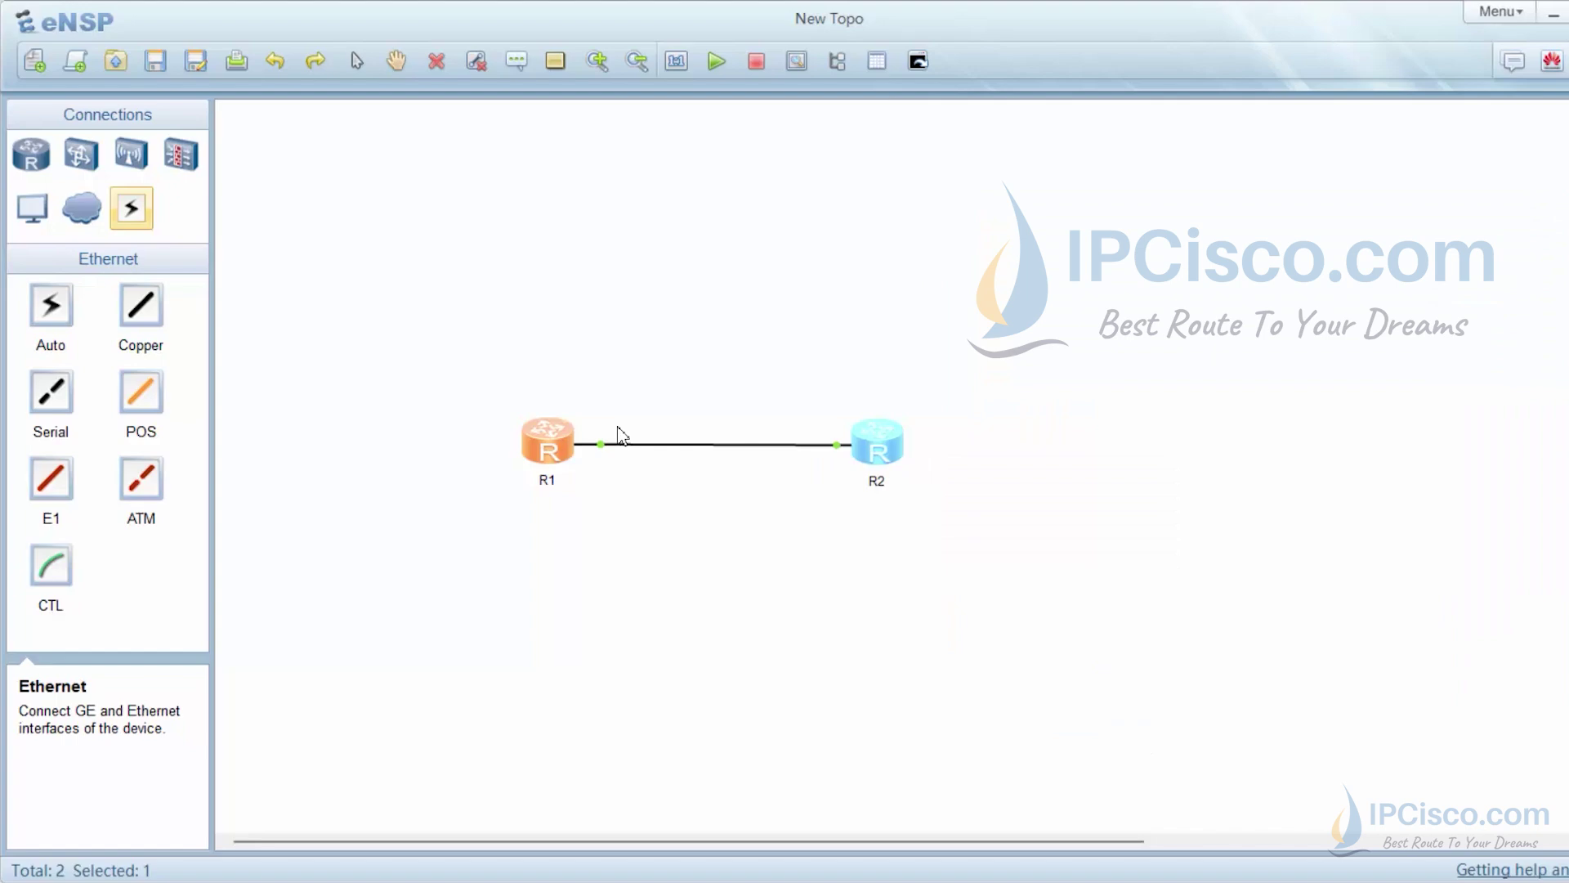
pyautogui.doubleClick(543, 442)
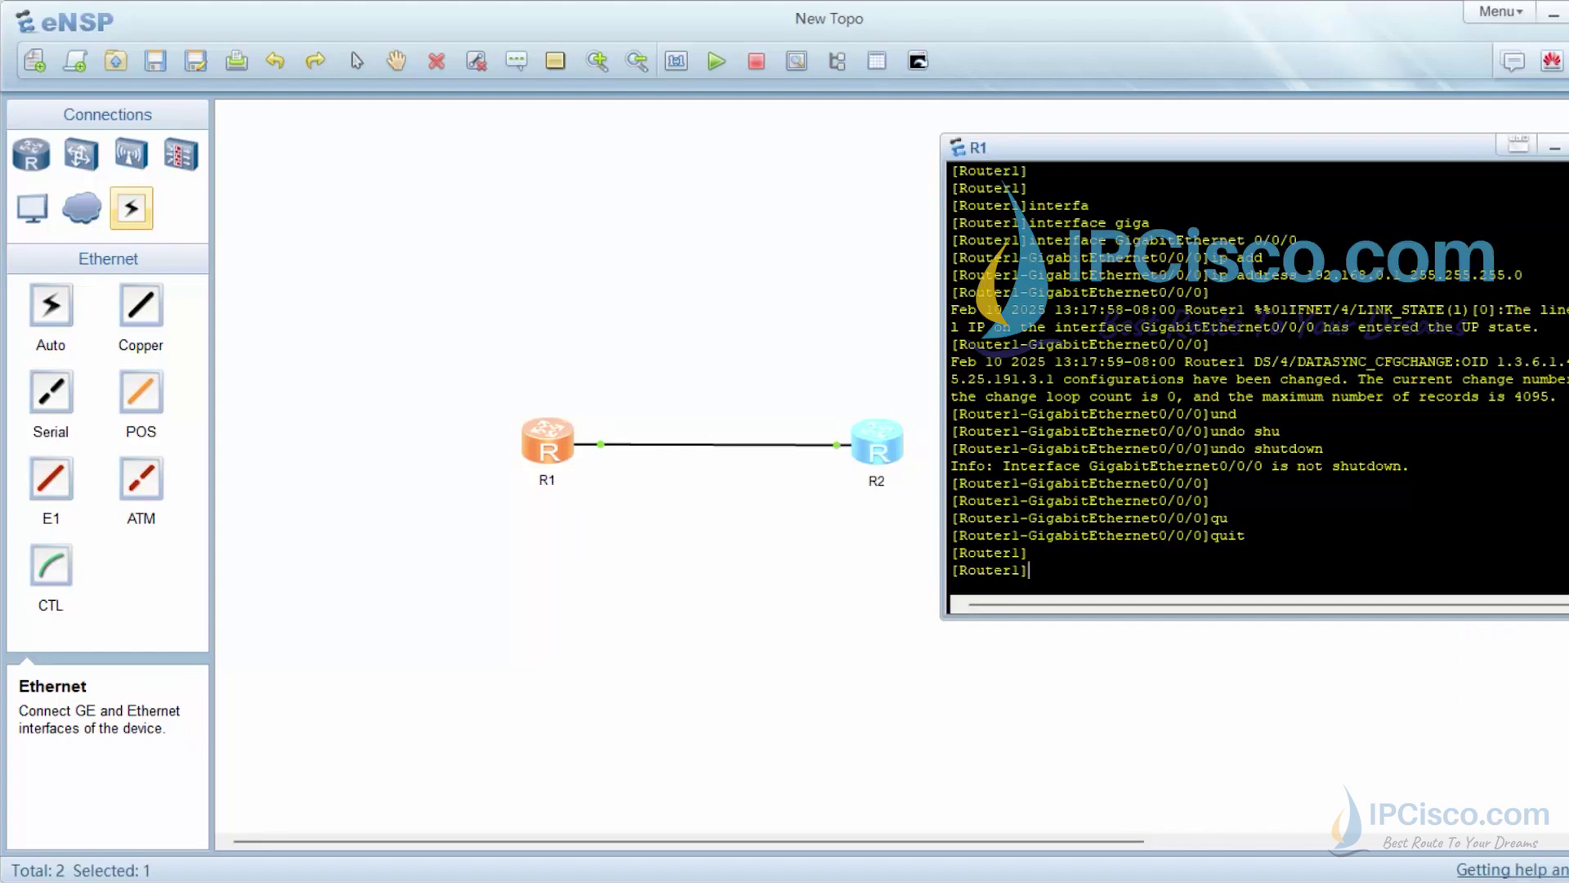
pyautogui.write('dis')
pyautogui.press('BackSpace')
pyautogui.press('BackSpace')
pyautogui.press('BackSpace')
pyautogui.write('dis')
pyautogui.press('Tab')
pyautogui.write('i')
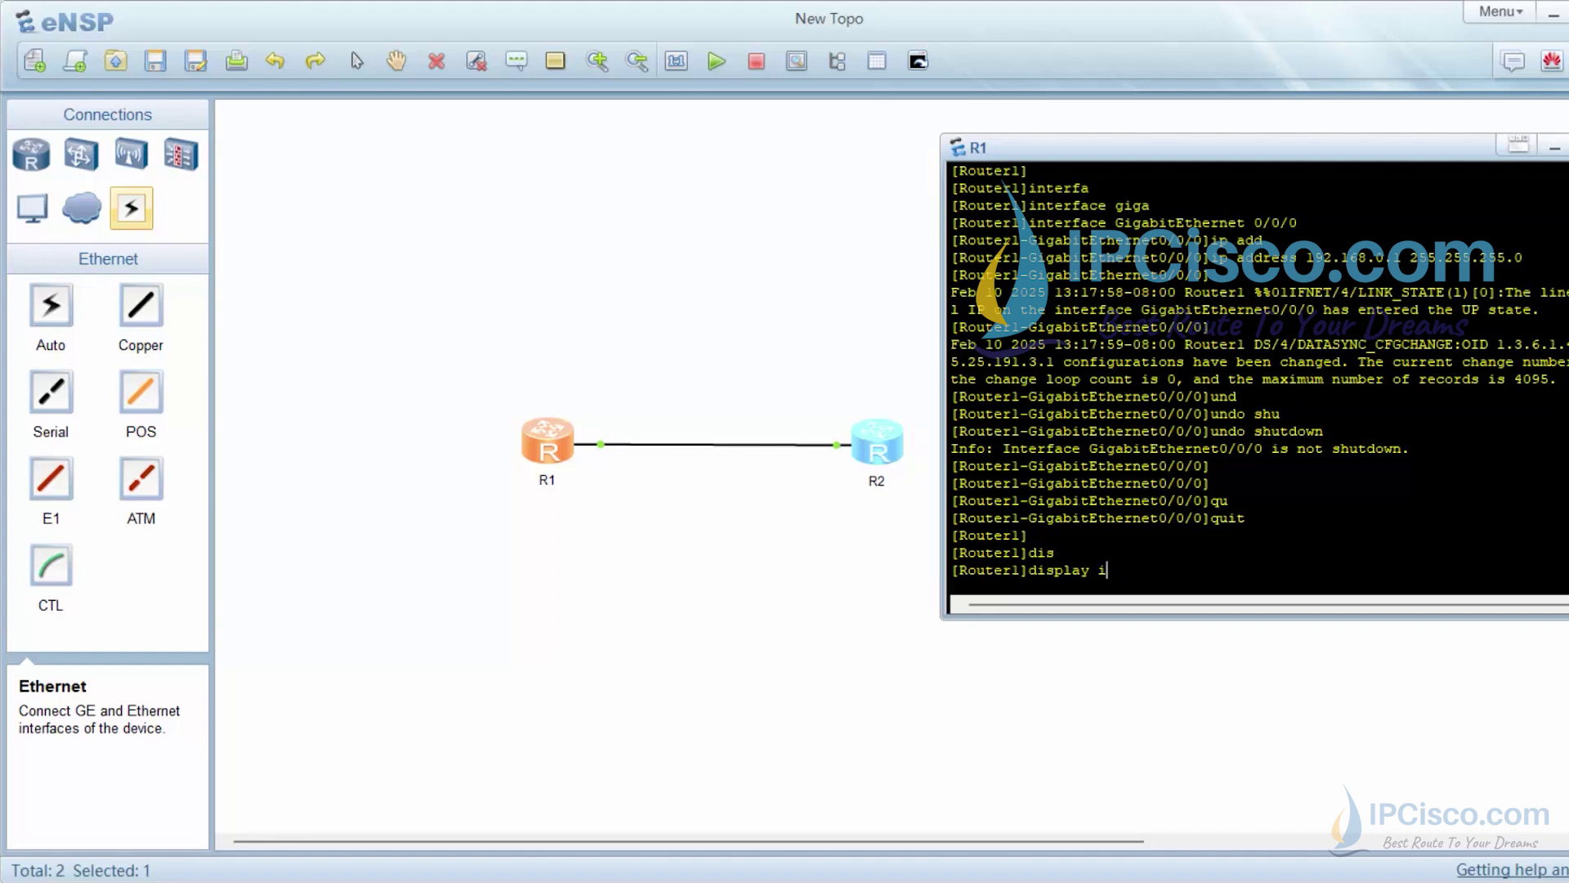
pyautogui.write('p interface')
pyautogui.press('Tab')
pyautogui.write('b')
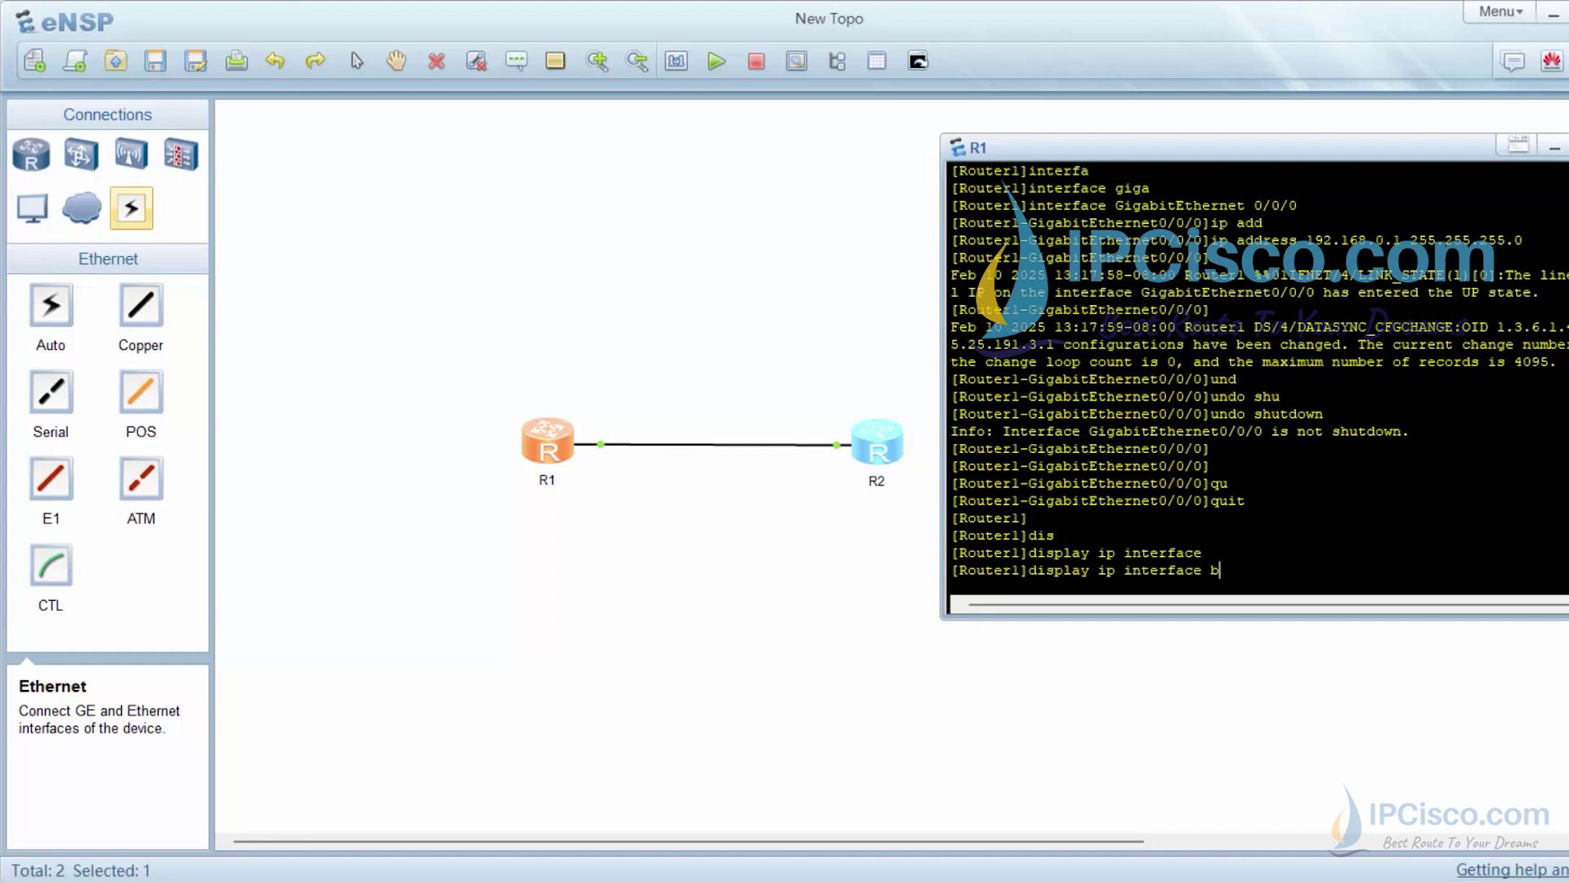
pyautogui.write('rie')
pyautogui.press('Tab')
pyautogui.press('Return')
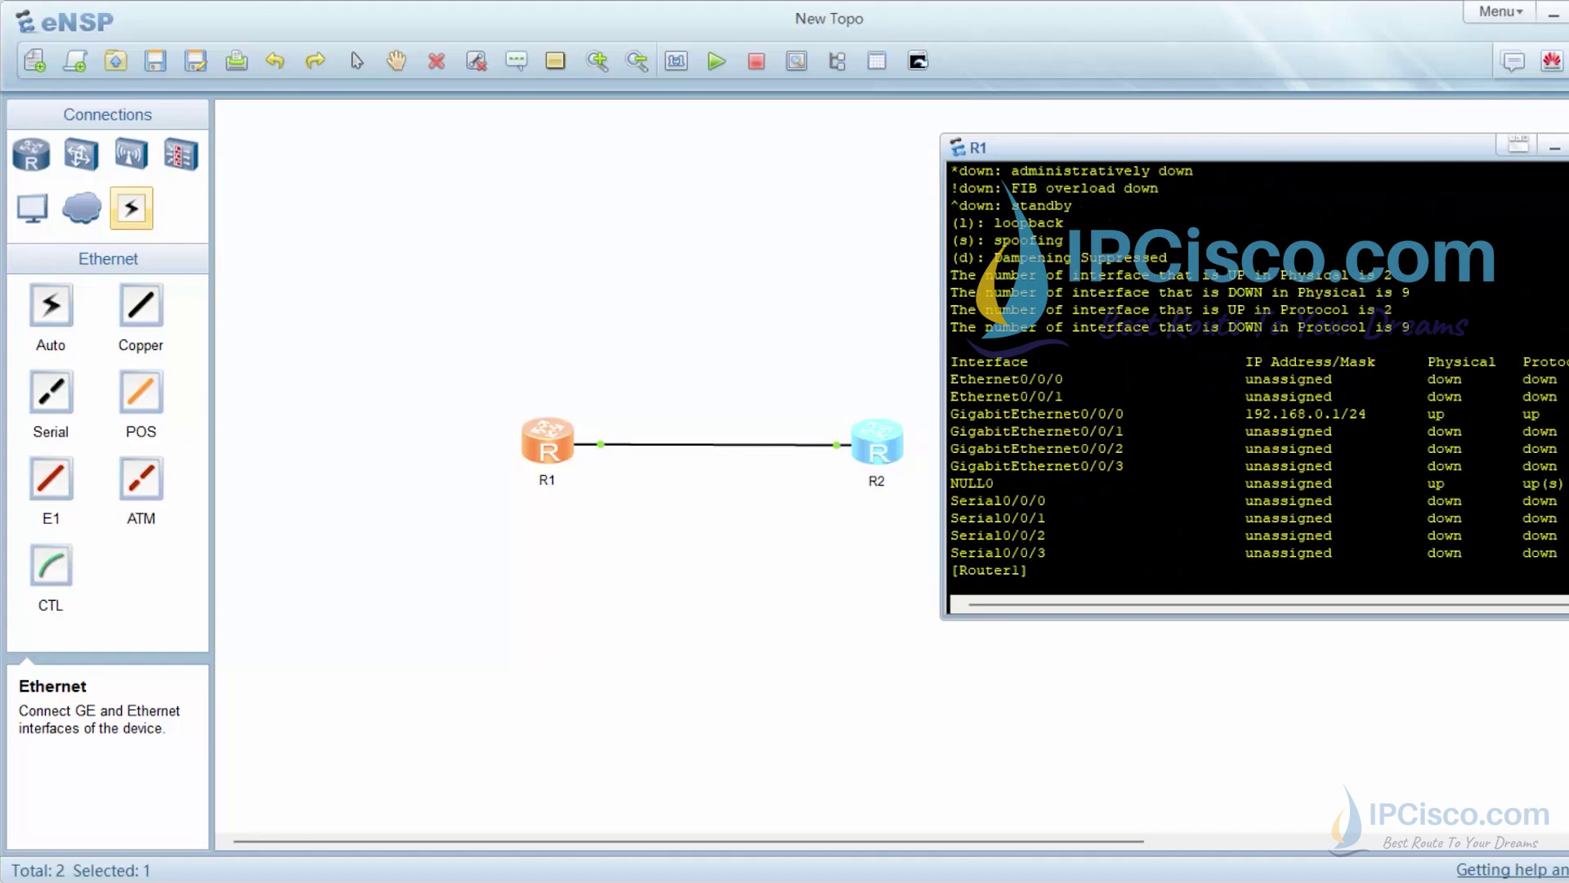
# Mark the GigabitEthernet0/0/0 row in the brief interface table
pyautogui.moveTo(1551, 414); pyautogui.dragTo(955, 425)
pyautogui.click(955, 423)
pyautogui.press('Return')
pyautogui.press('Return')
pyautogui.press('Return')
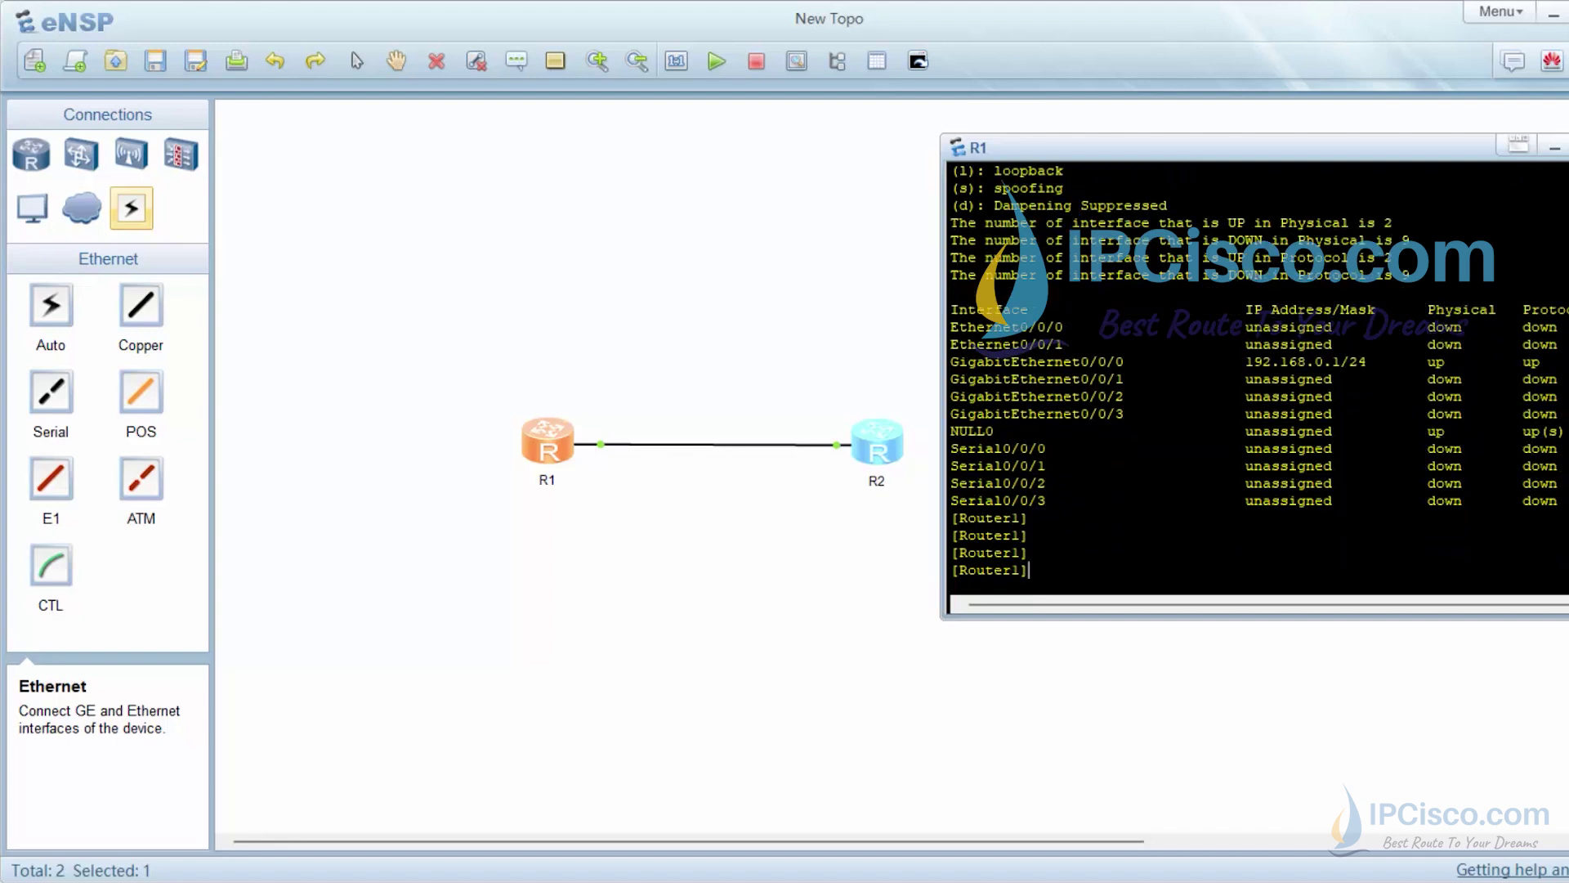
pyautogui.press('Return')
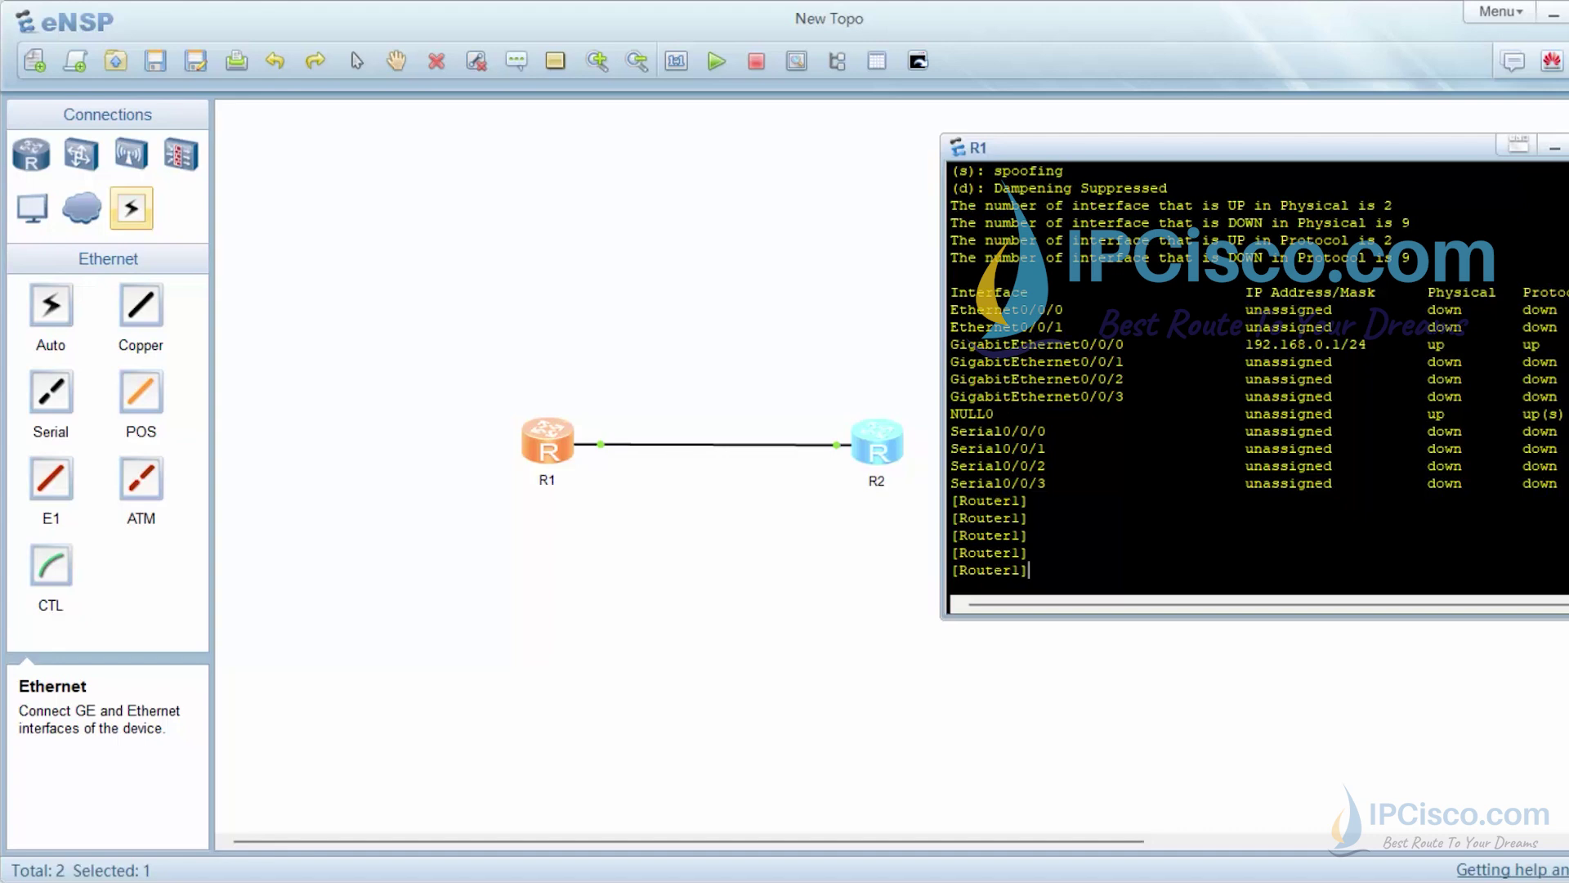
# Begin the display ip interface GigabitEthernet command for the detailed view
pyautogui.write('dis')
pyautogui.press('Tab')
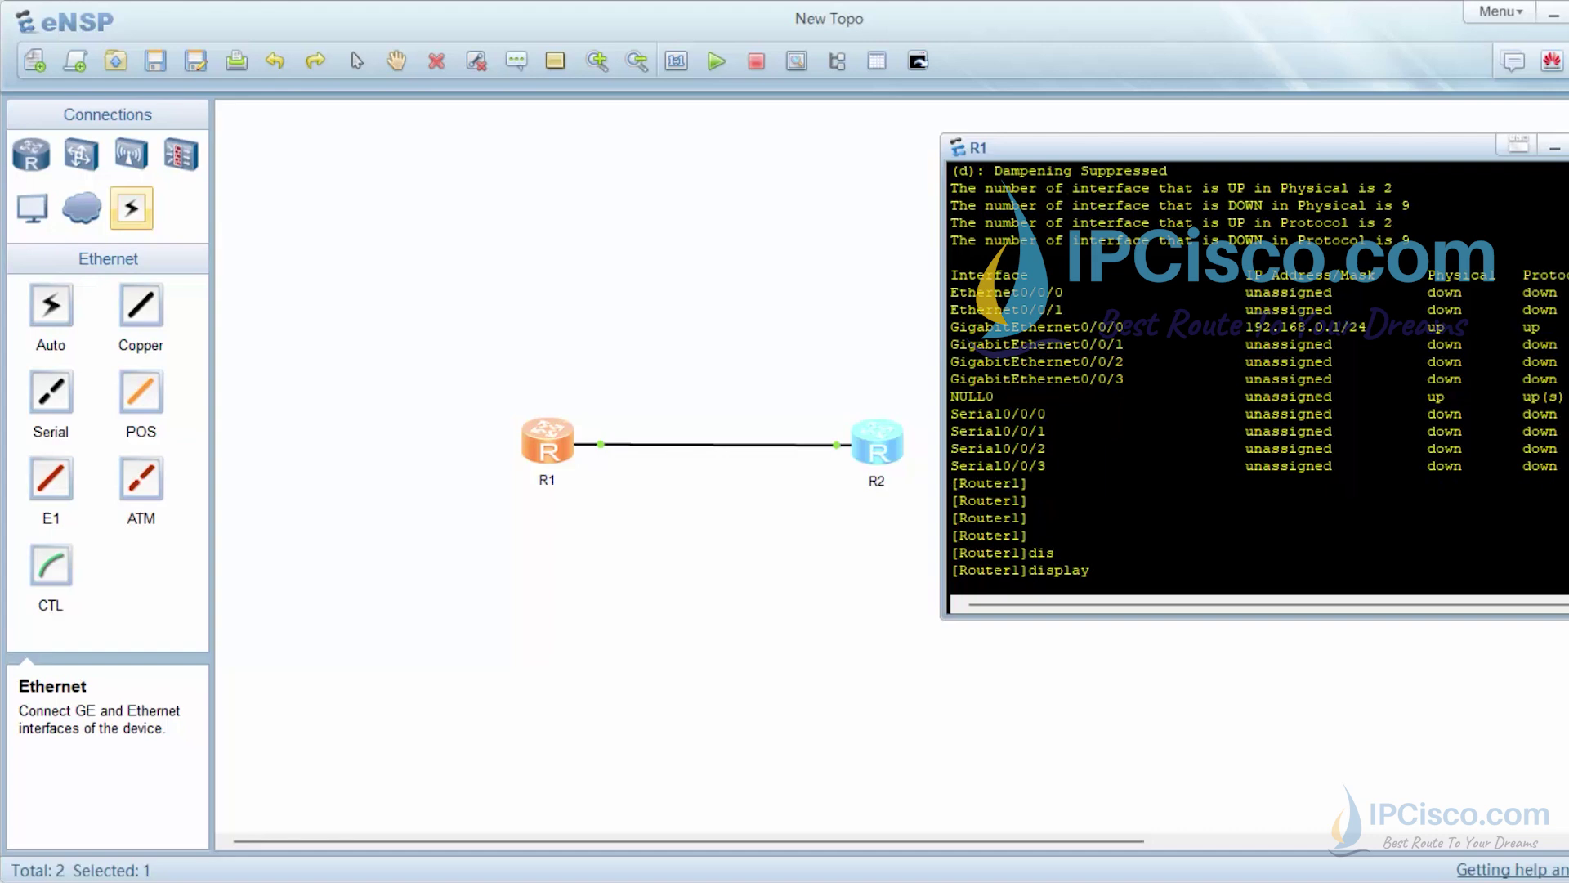
pyautogui.write('int')
pyautogui.press('Tab')
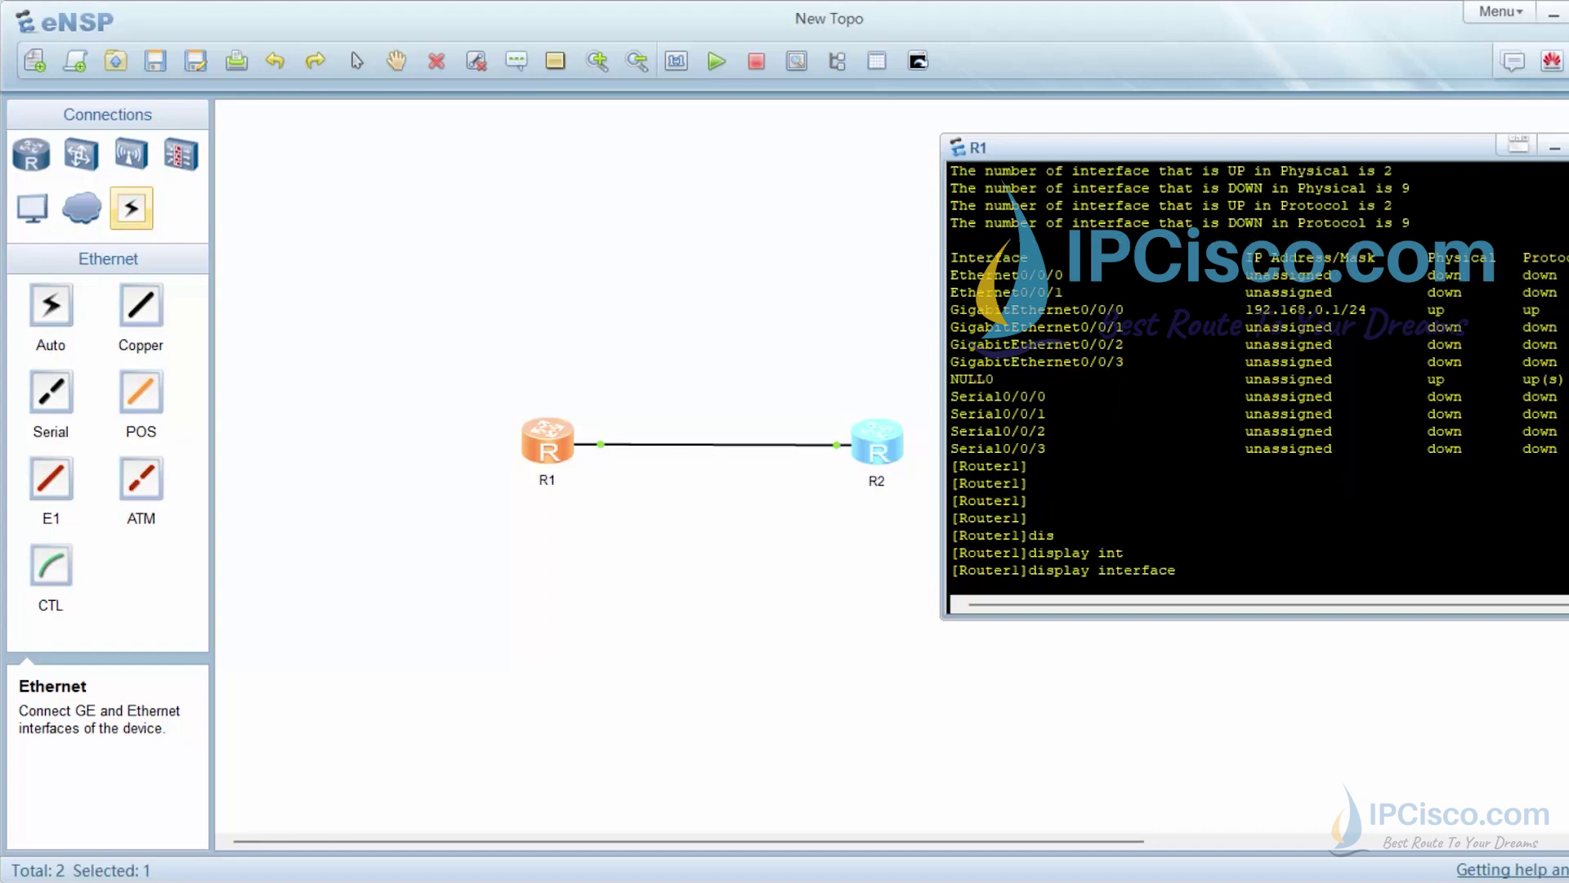
pyautogui.press('BackSpace')
pyautogui.press('BackSpace')
pyautogui.press('BackSpace')
pyautogui.press('BackSpace')
pyautogui.press('BackSpace')
pyautogui.press('BackSpace')
pyautogui.press('BackSpace')
pyautogui.press('BackSpace')
pyautogui.write('p int')
pyautogui.press('Tab')
pyautogui.write('gi')
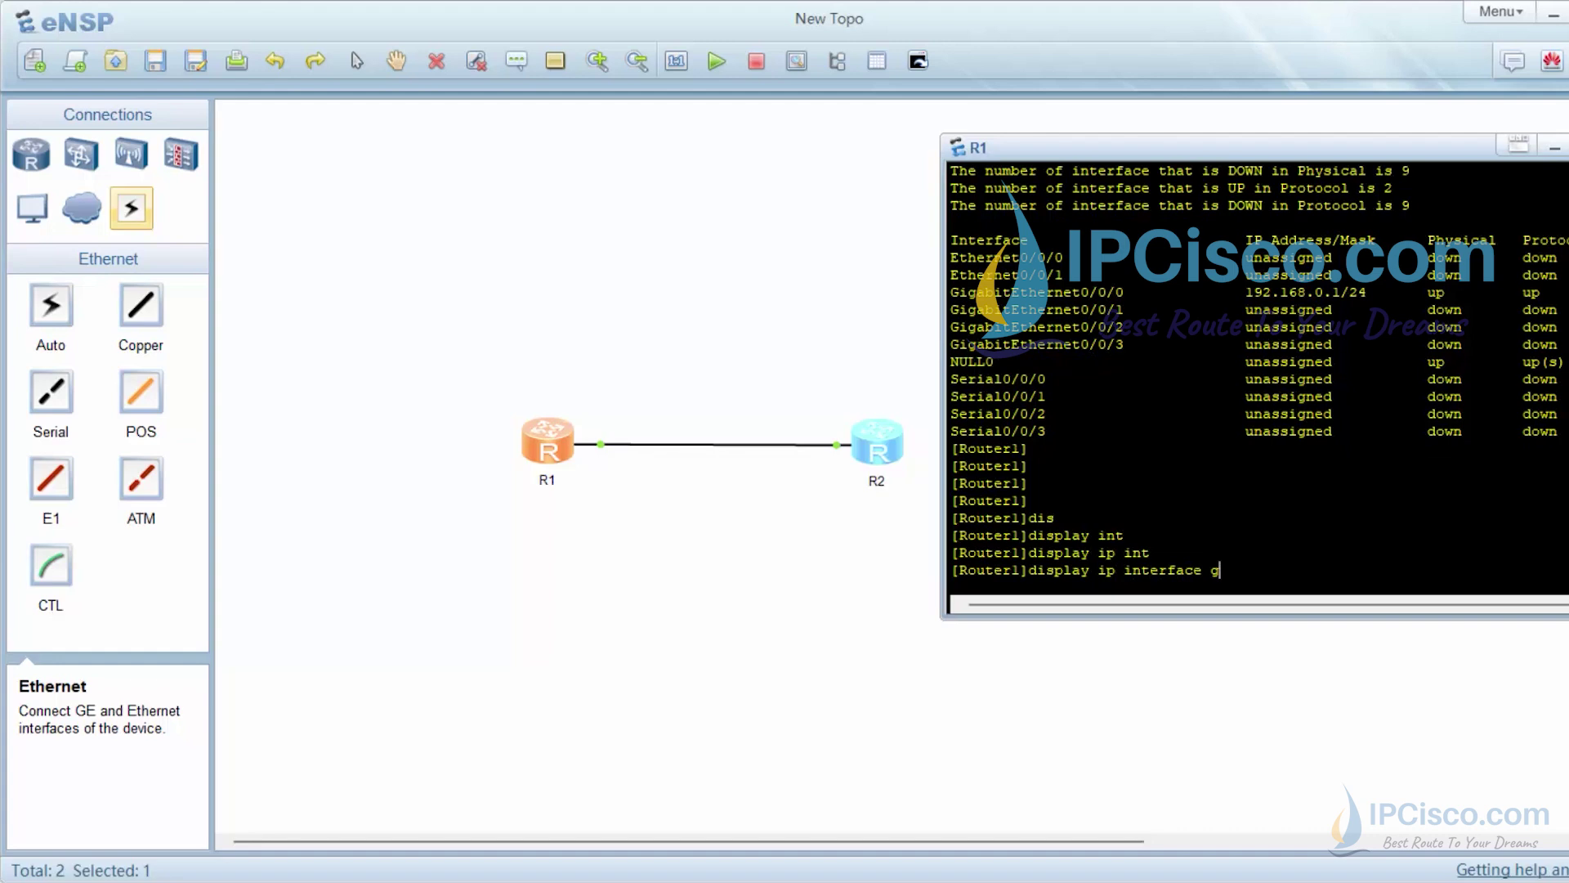
pyautogui.press('Tab')
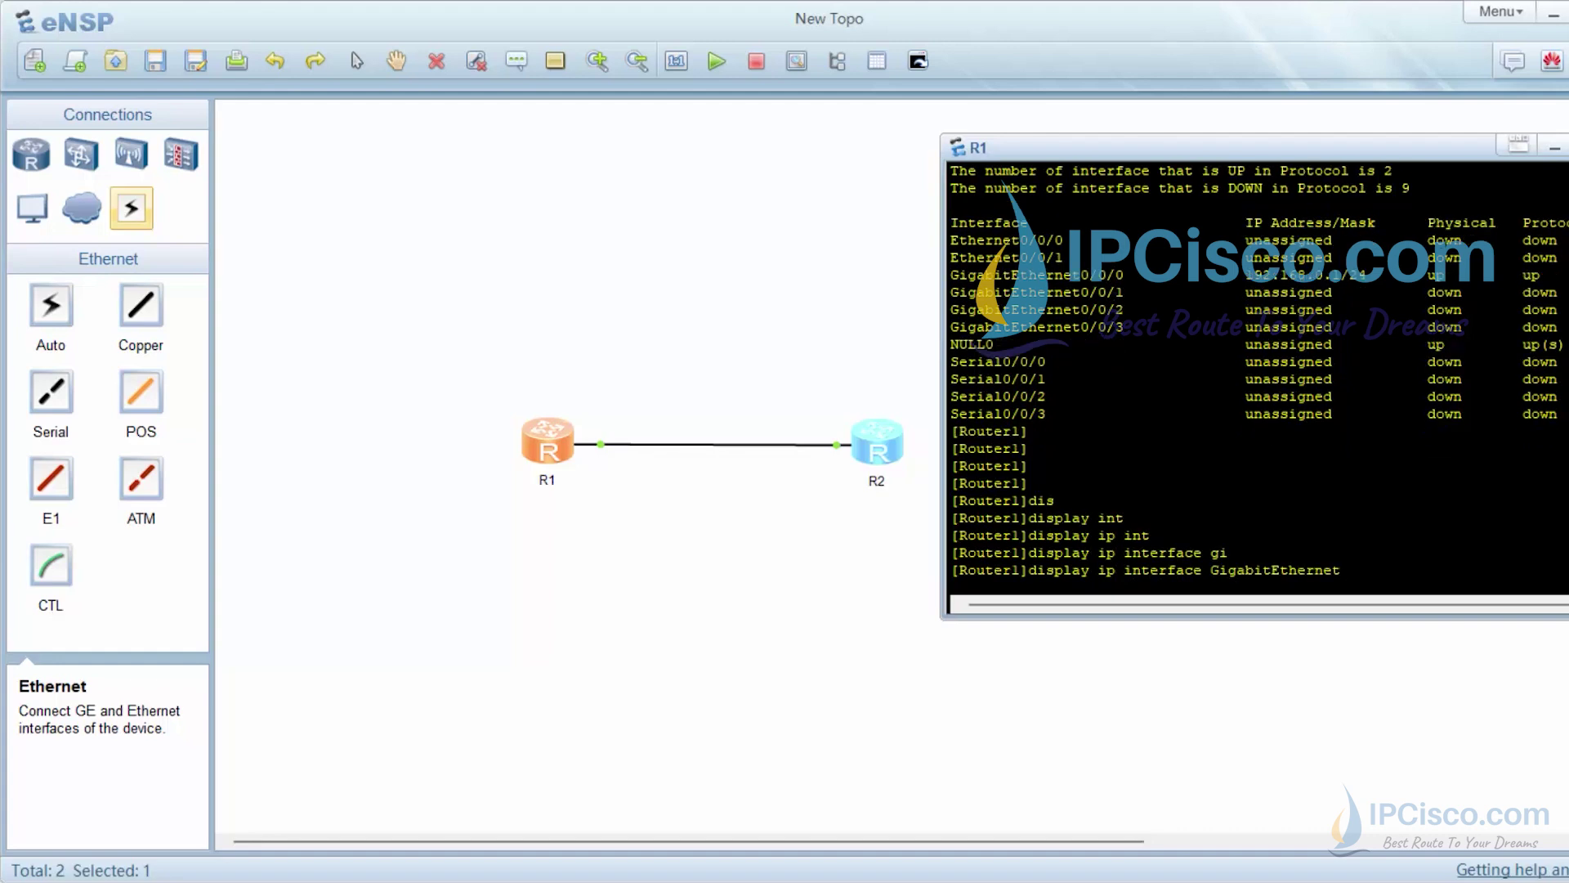
# Run display ip interface GigabitEthernet 0/0/0 and highlight the 192.168.0.1/24 and 192.168.0.255 lines
pyautogui.write('0/0/0/')
pyautogui.press('BackSpace')
pyautogui.press('Return')
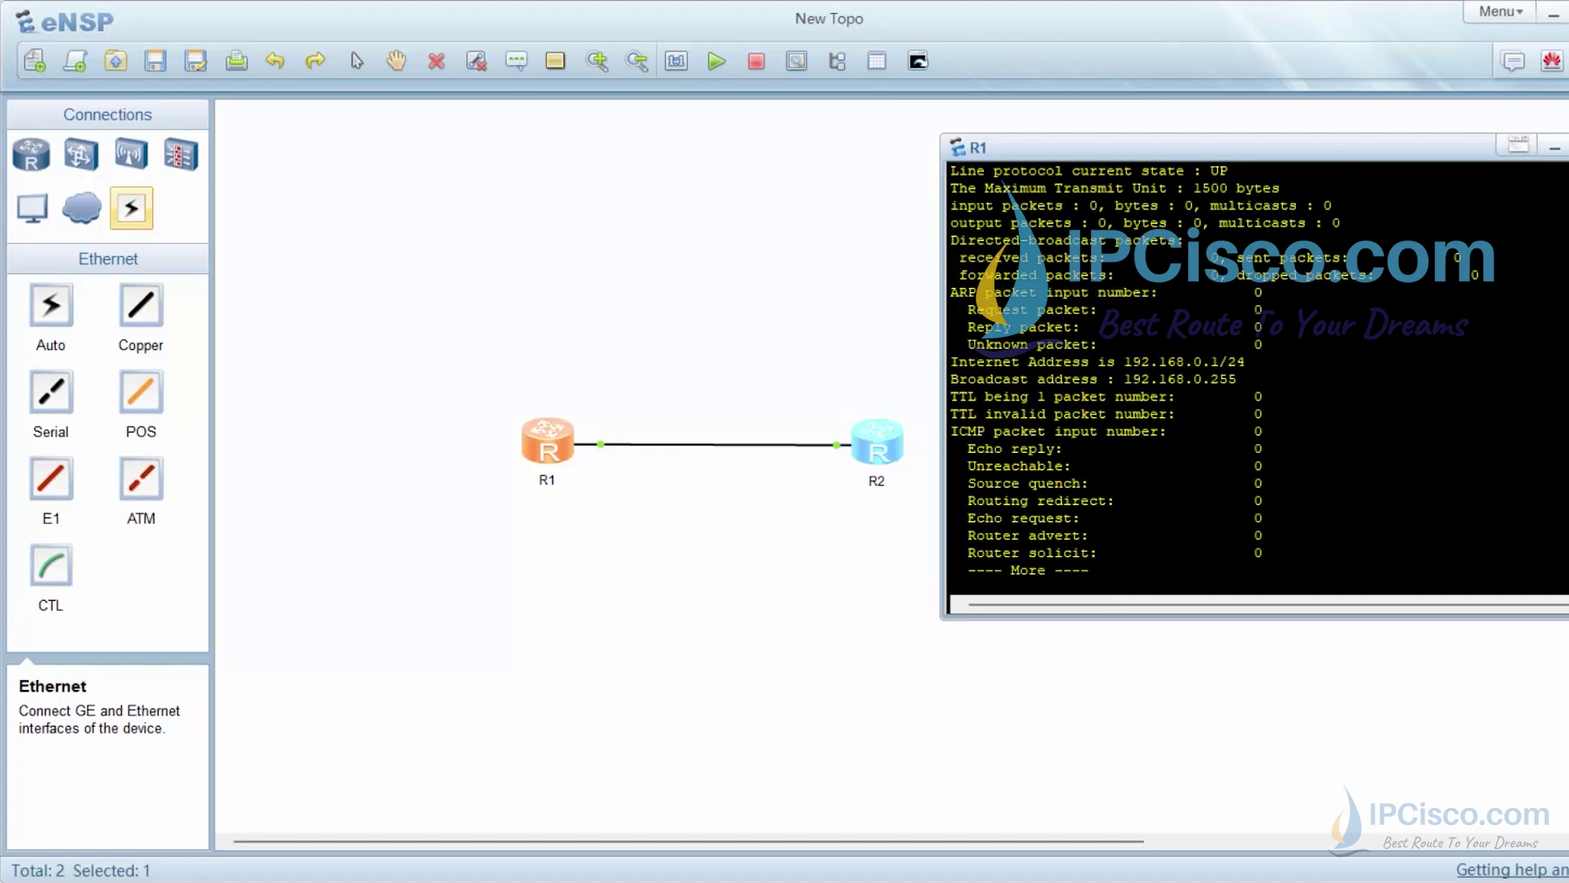
pyautogui.press('space')
pyautogui.scroll(6, 1213, 380)
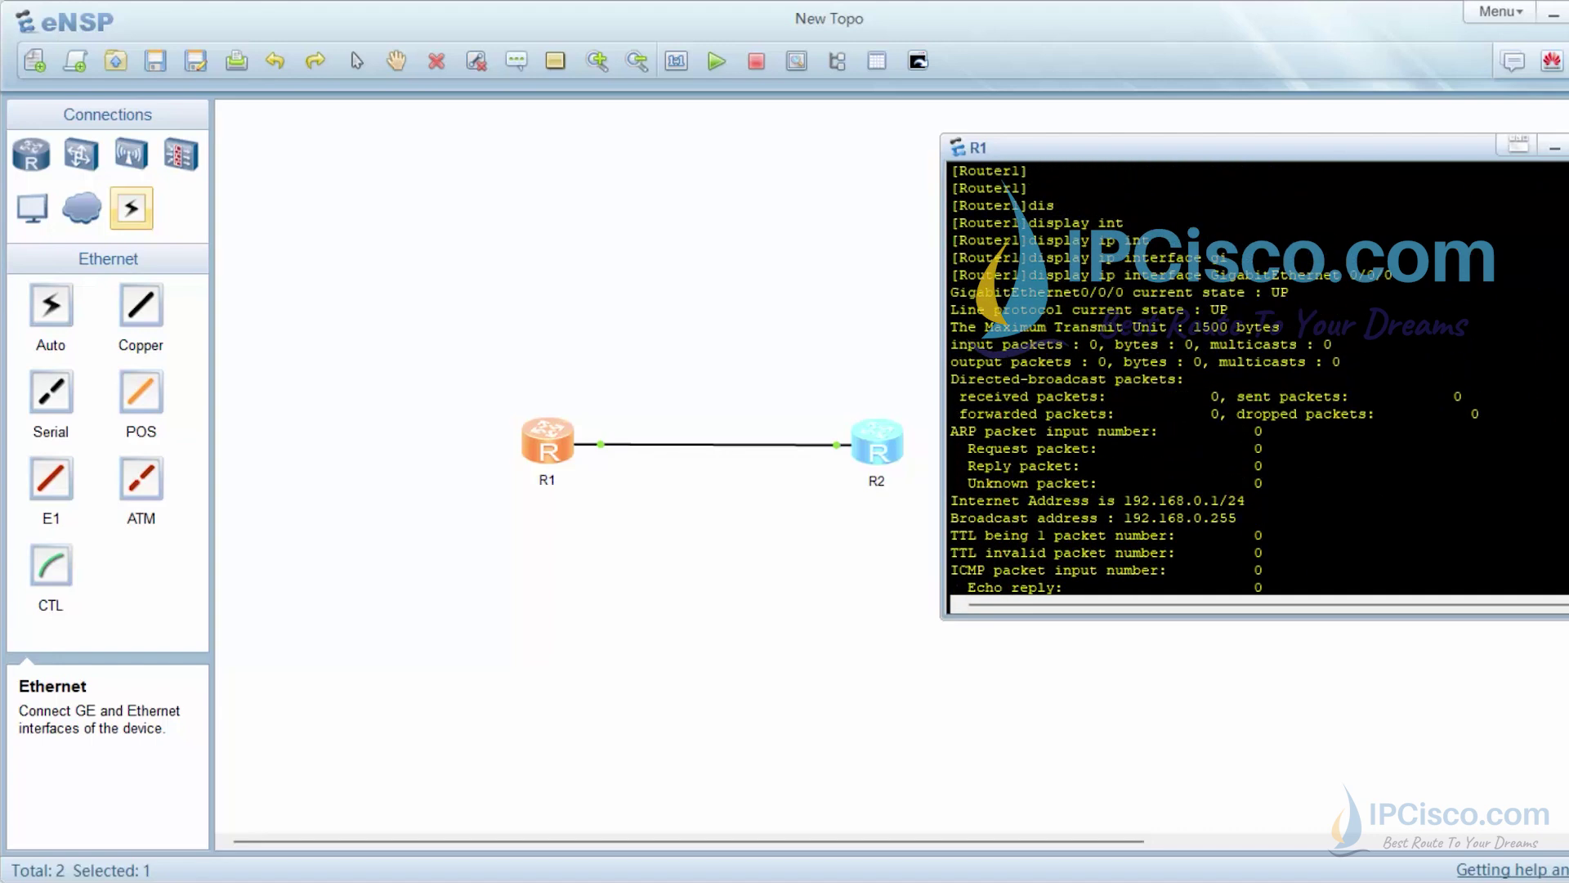
pyautogui.moveTo(1245, 518); pyautogui.dragTo(951, 500)
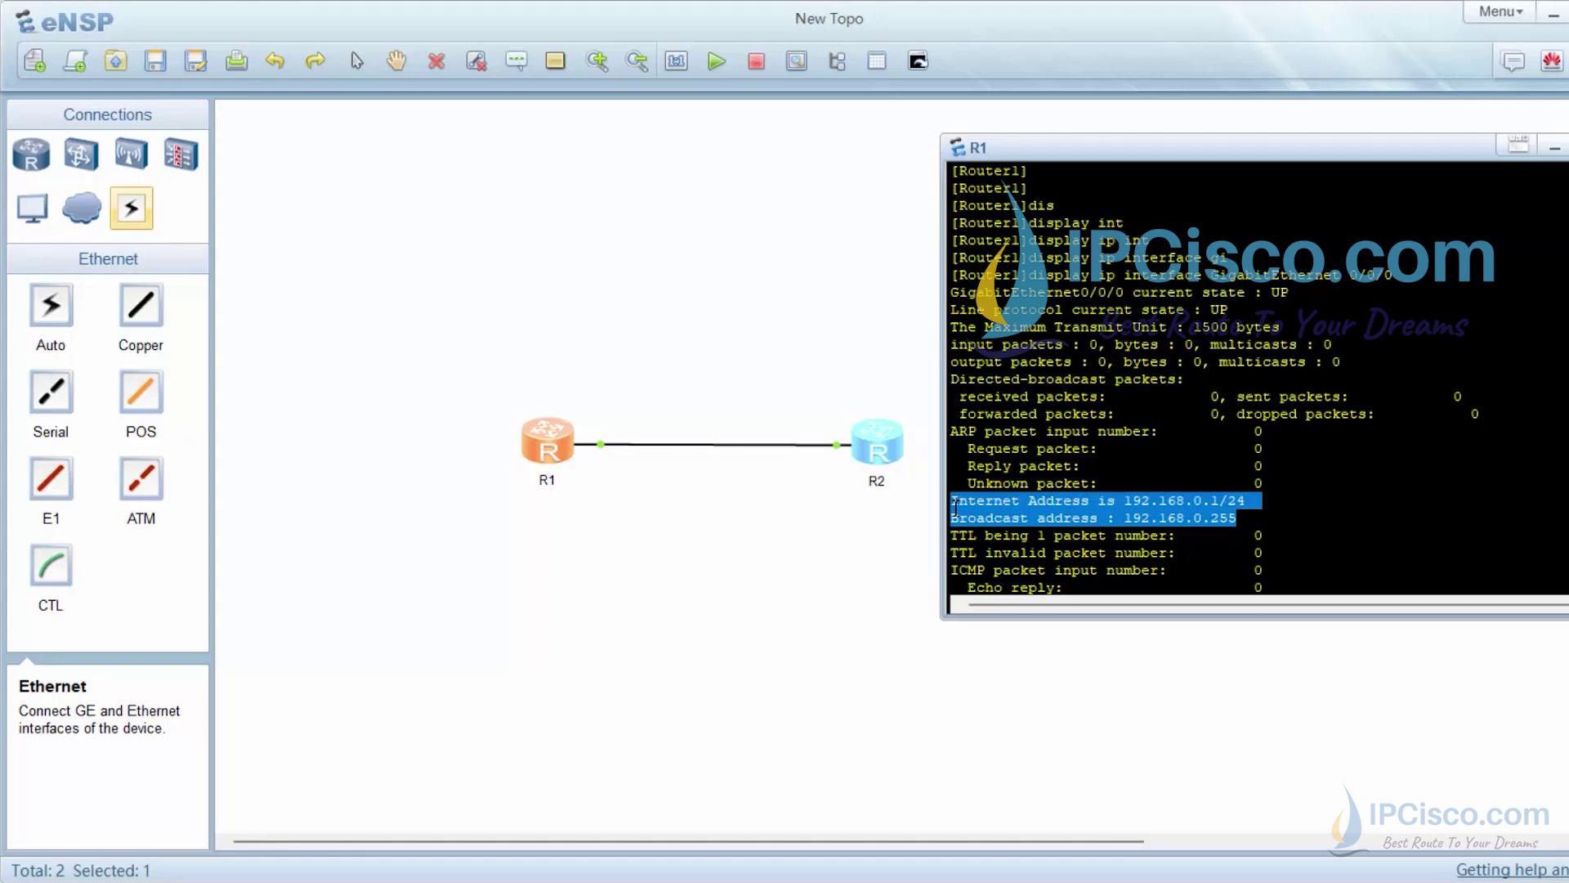
pyautogui.rightClick(1150, 503)
pyautogui.press('Return')
pyautogui.press('Return')
pyautogui.press('Return')
pyautogui.press('Return')
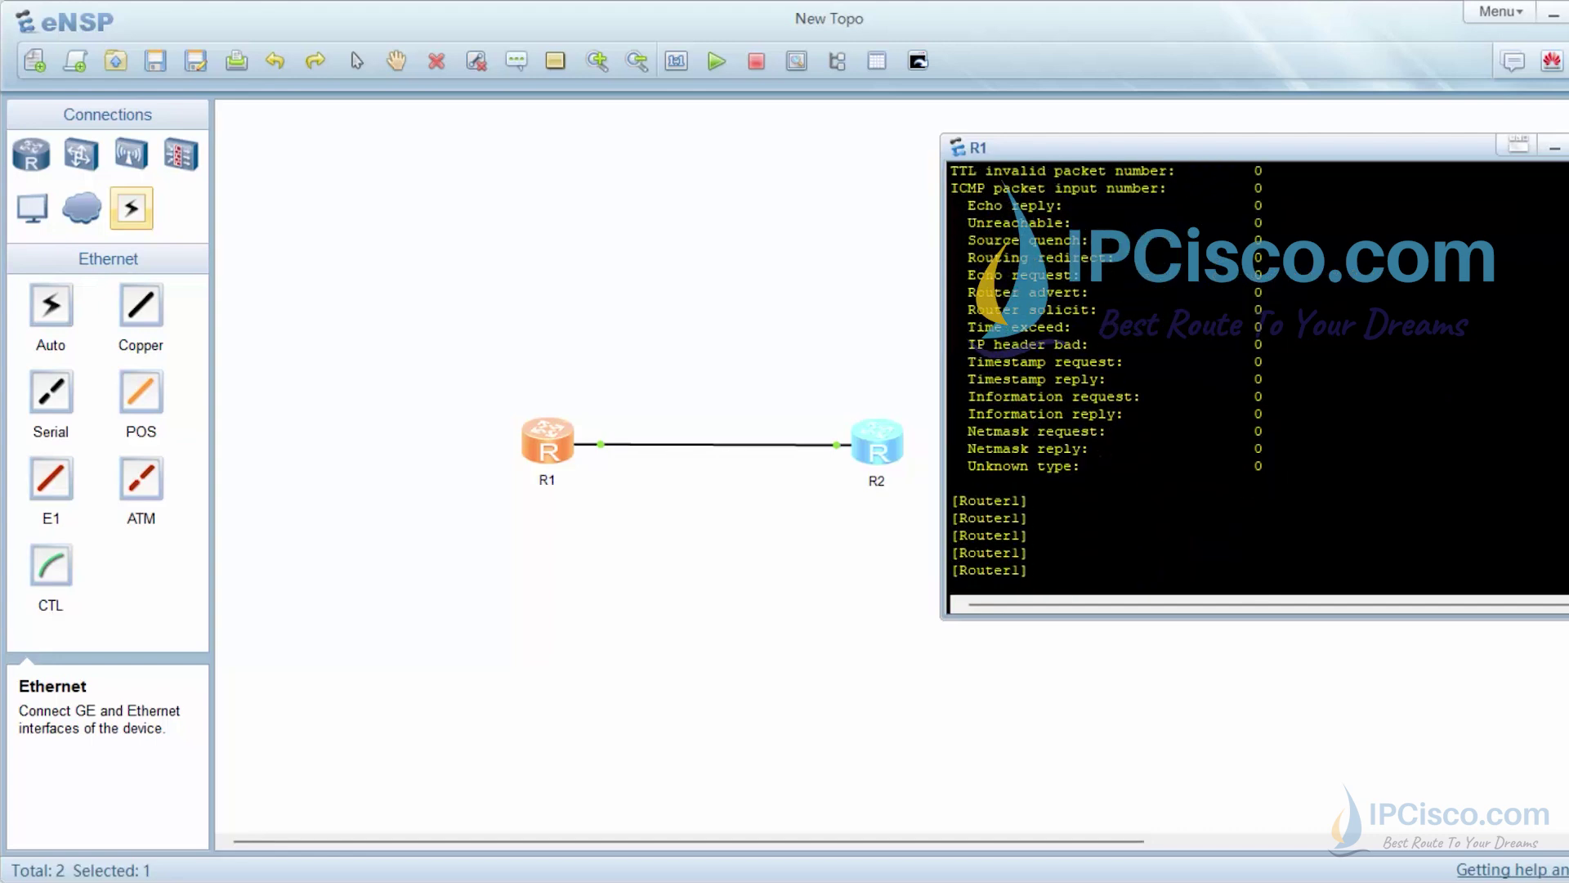
# Run header shell information "Good Luck!" on R1
pyautogui.write('header she')
pyautogui.press('Tab')
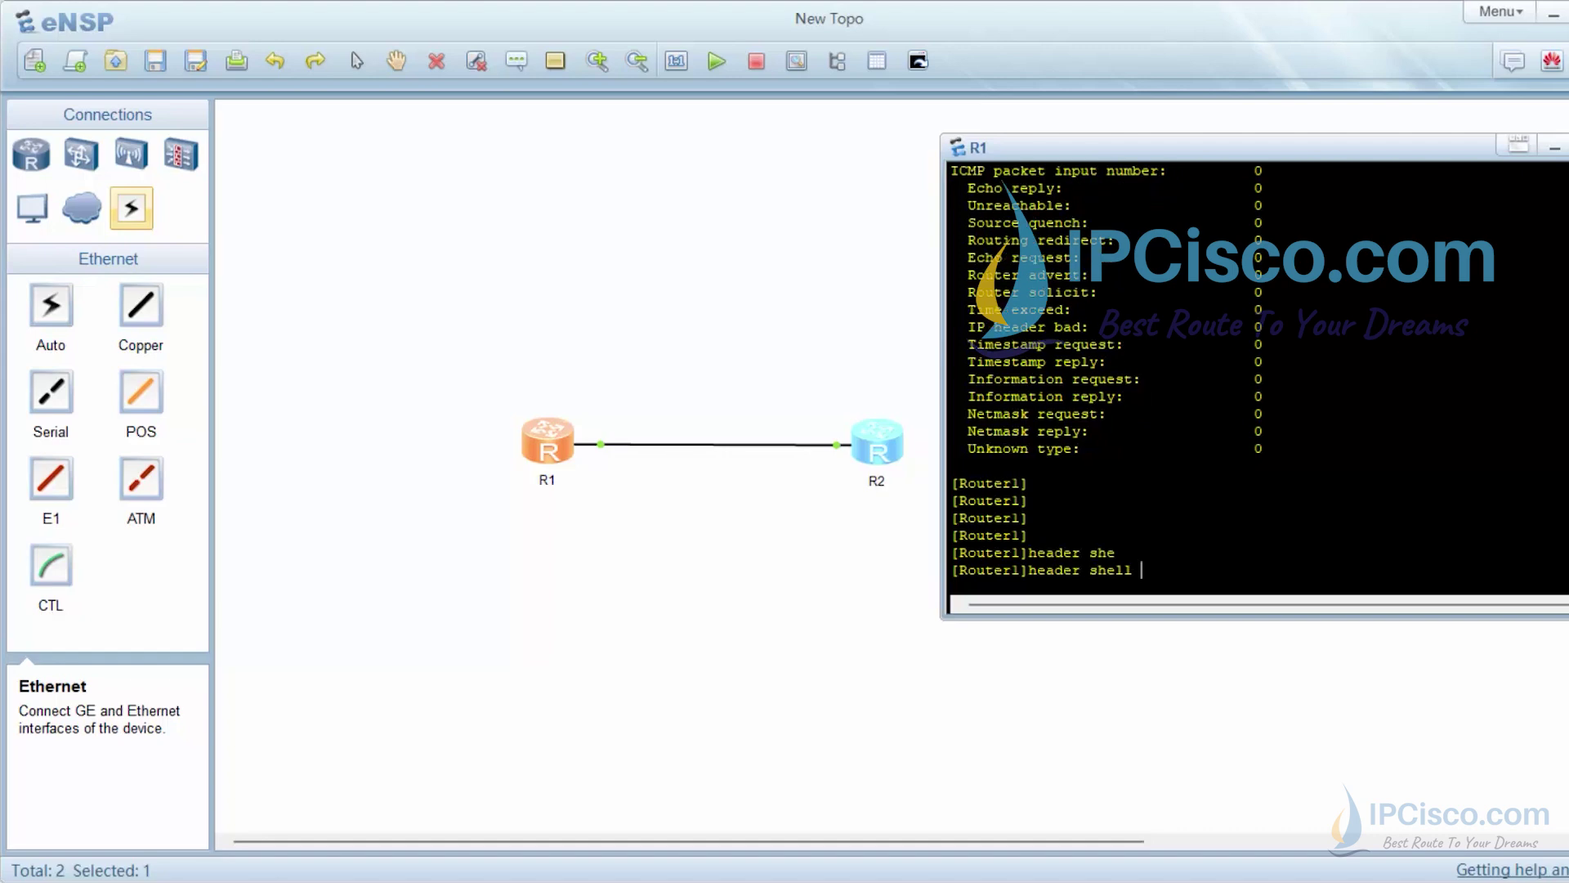
pyautogui.write('infor')
pyautogui.press('Tab')
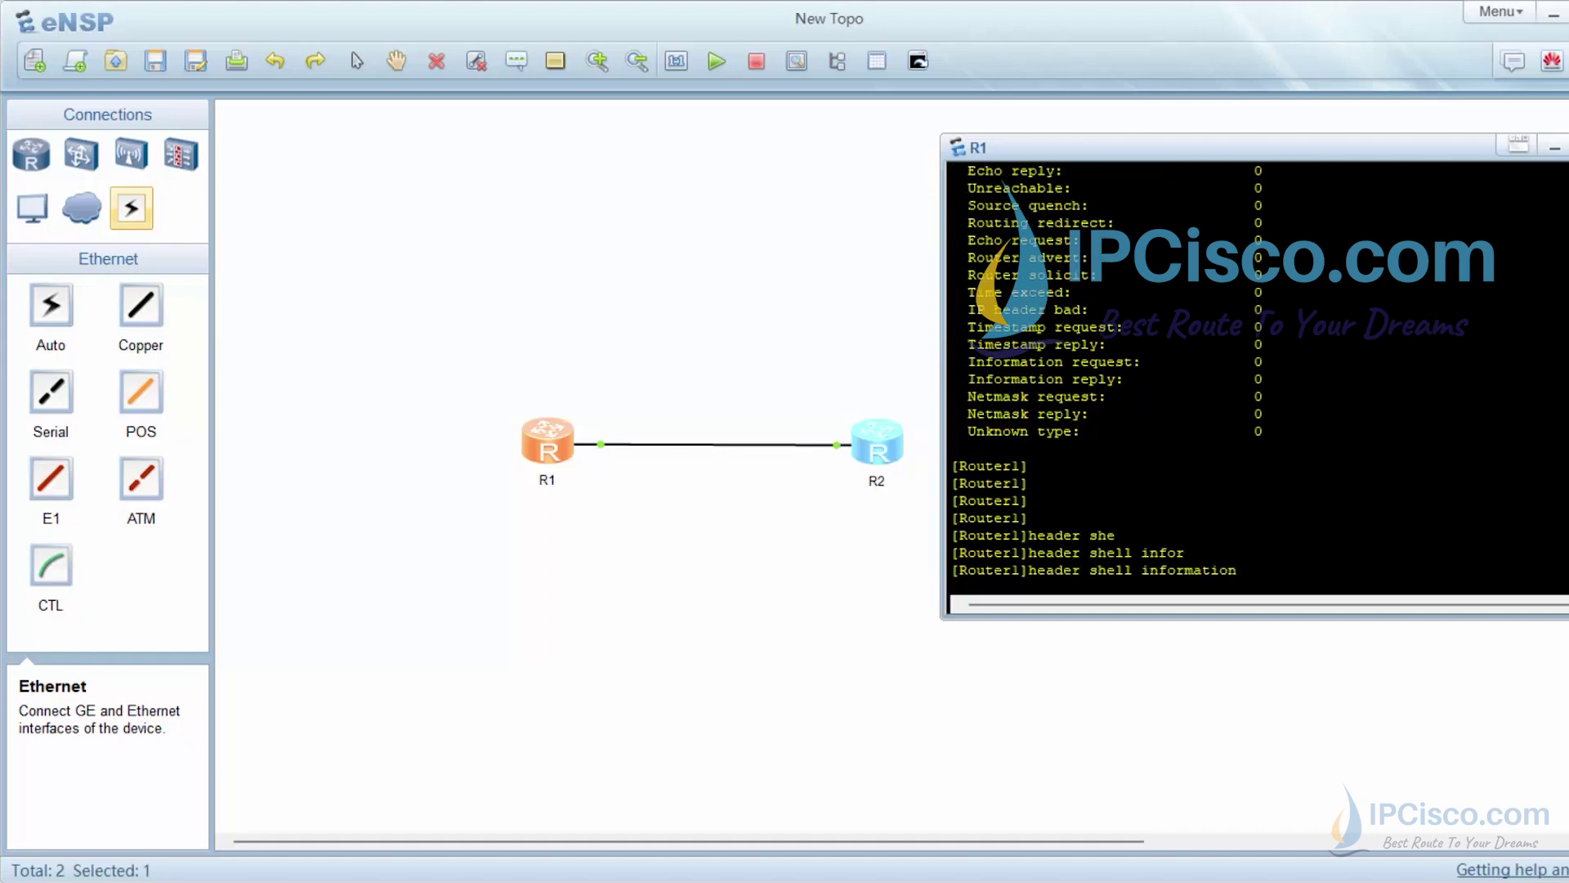
pyautogui.write('"Good Luck!"')
pyautogui.press('Return')
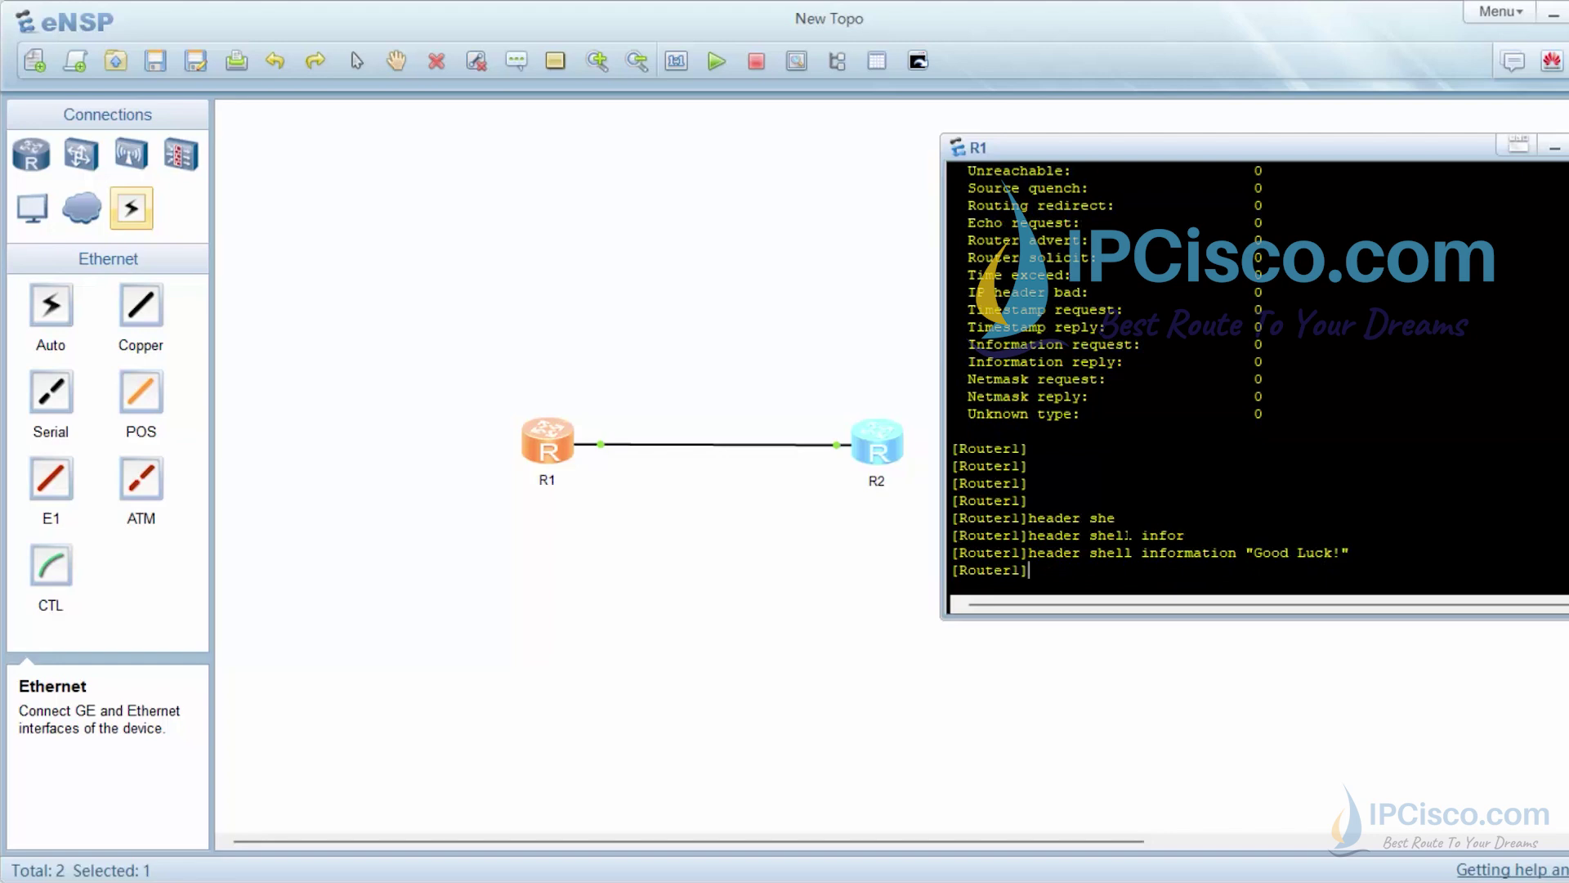
pyautogui.press('Return')
pyautogui.press('Return')
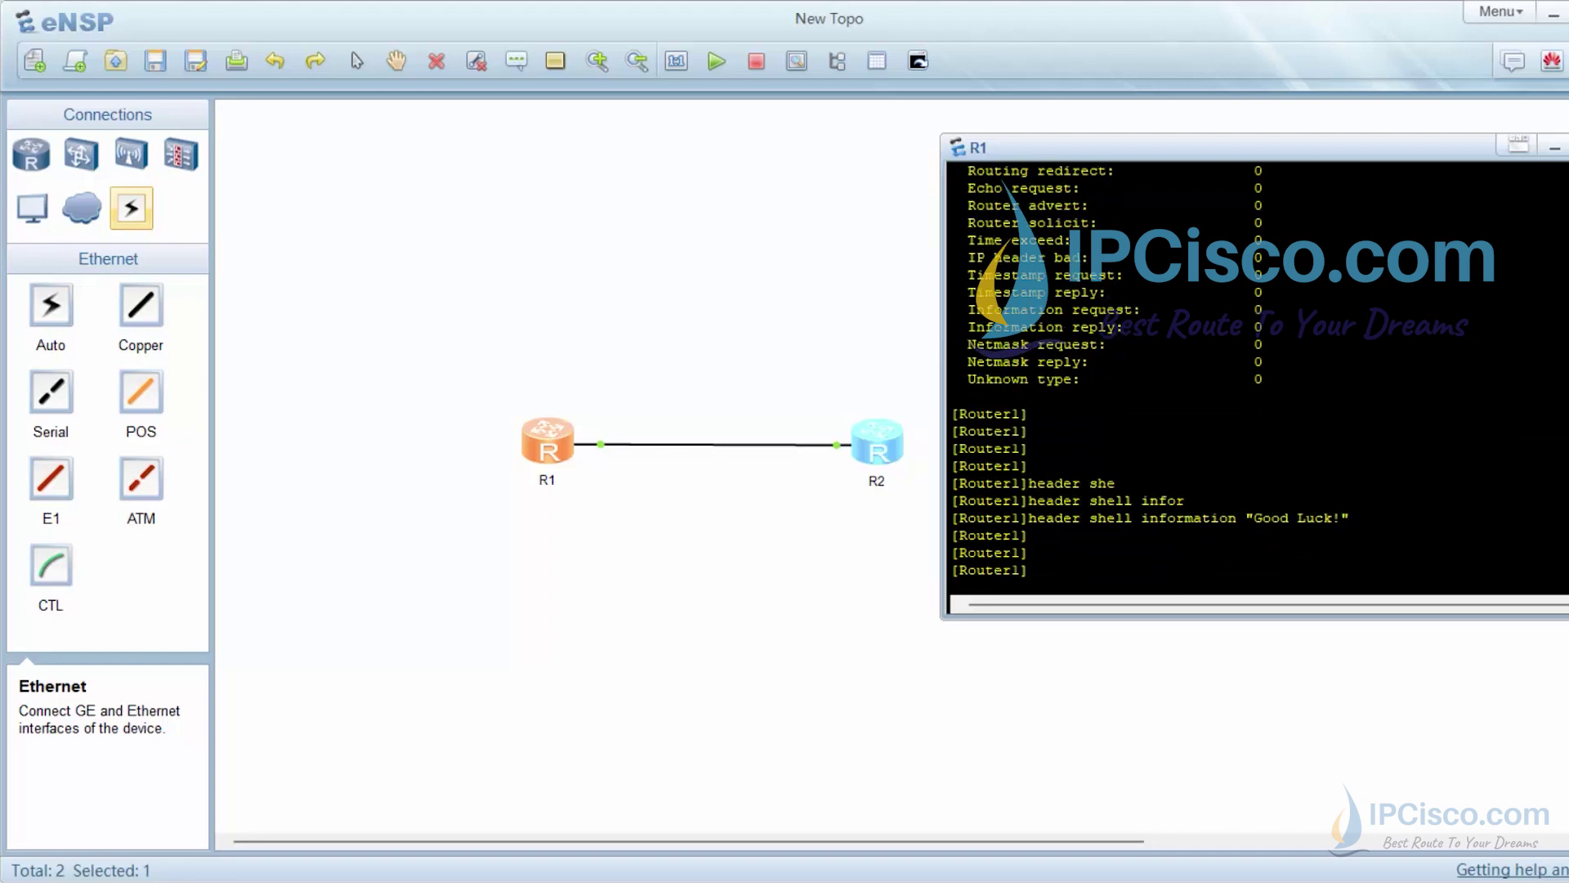
# Enable automatic configuration saving with set save-configuration
pyautogui.write('set s')
pyautogui.press('Tab')
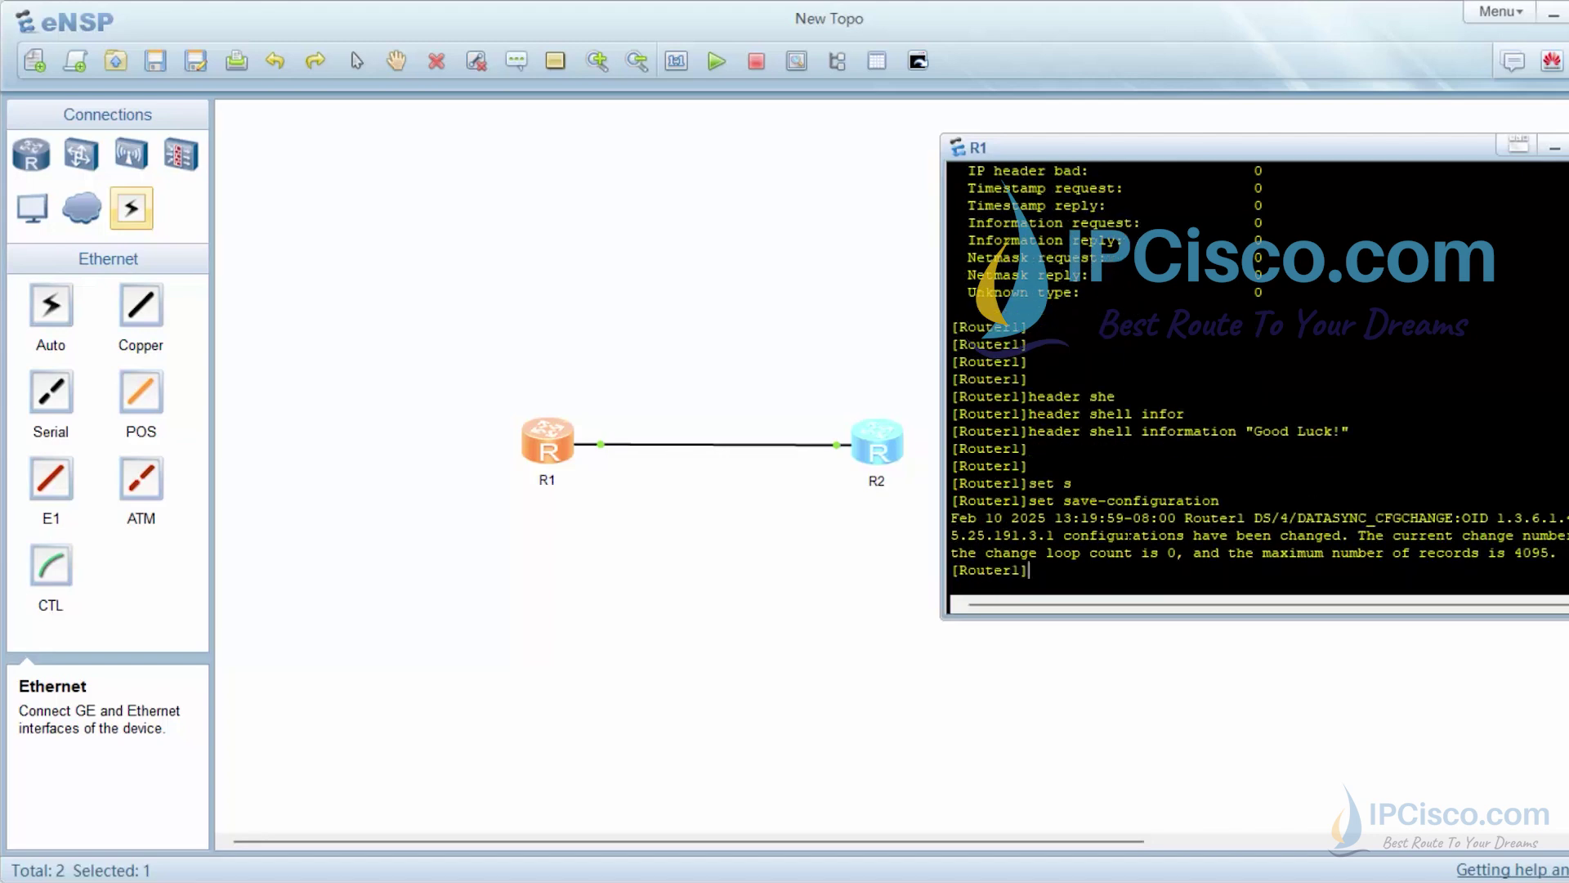
pyautogui.press('Return')
pyautogui.press('Return')
pyautogui.press('Return')
pyautogui.press('Return')
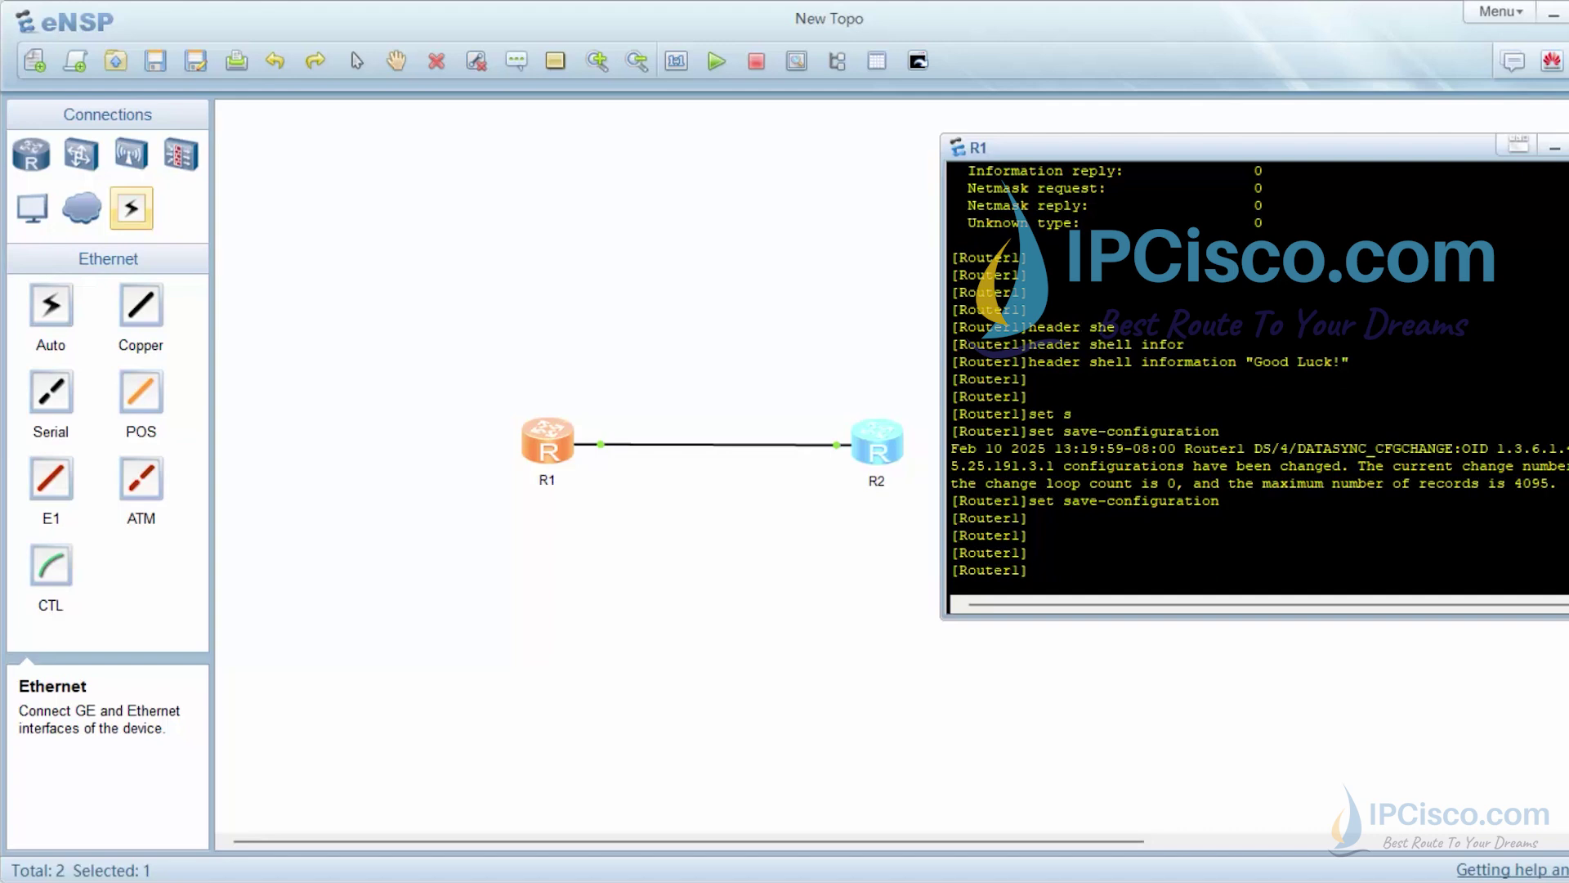
# Return to user view and save the configuration to the default vrpcfg.zip file
pyautogui.write('qu')
pyautogui.press('Tab')
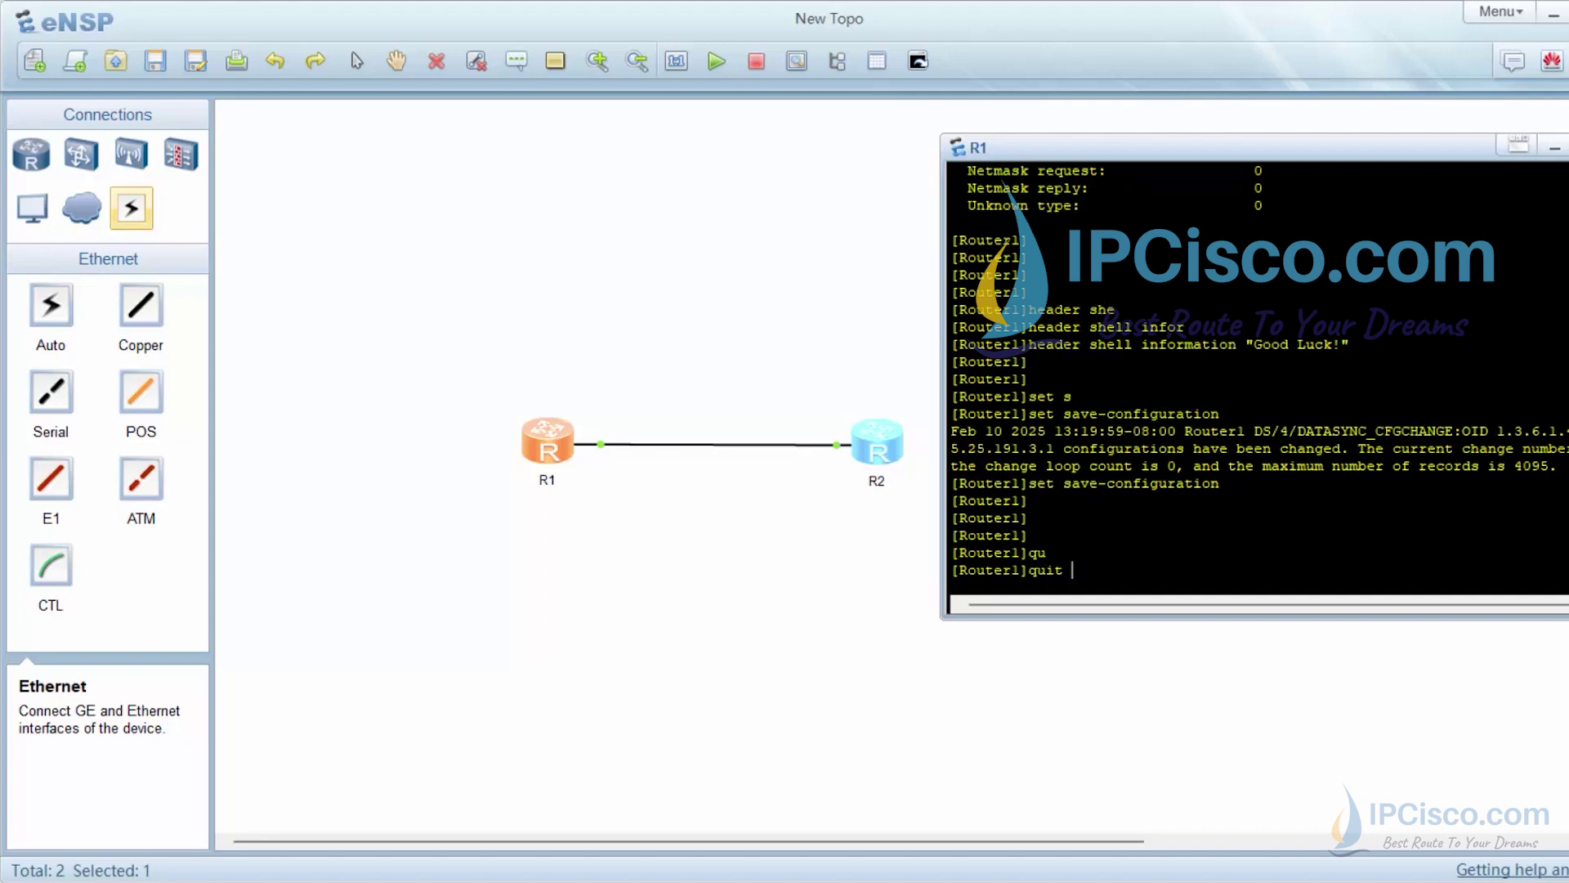
pyautogui.press('Return')
pyautogui.write('save')
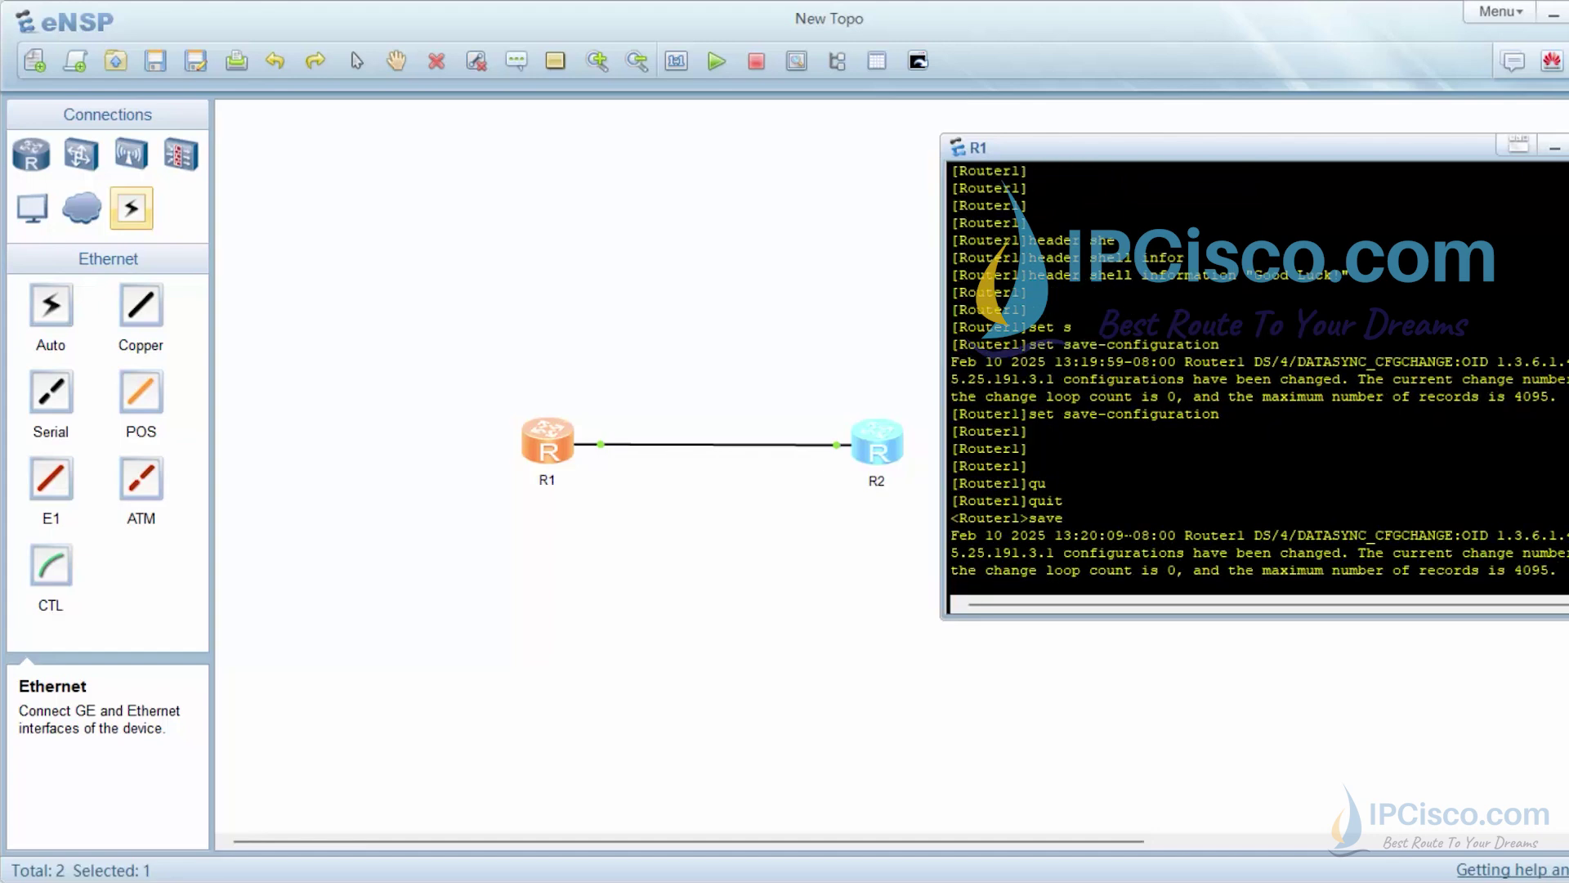
pyautogui.press('Return')
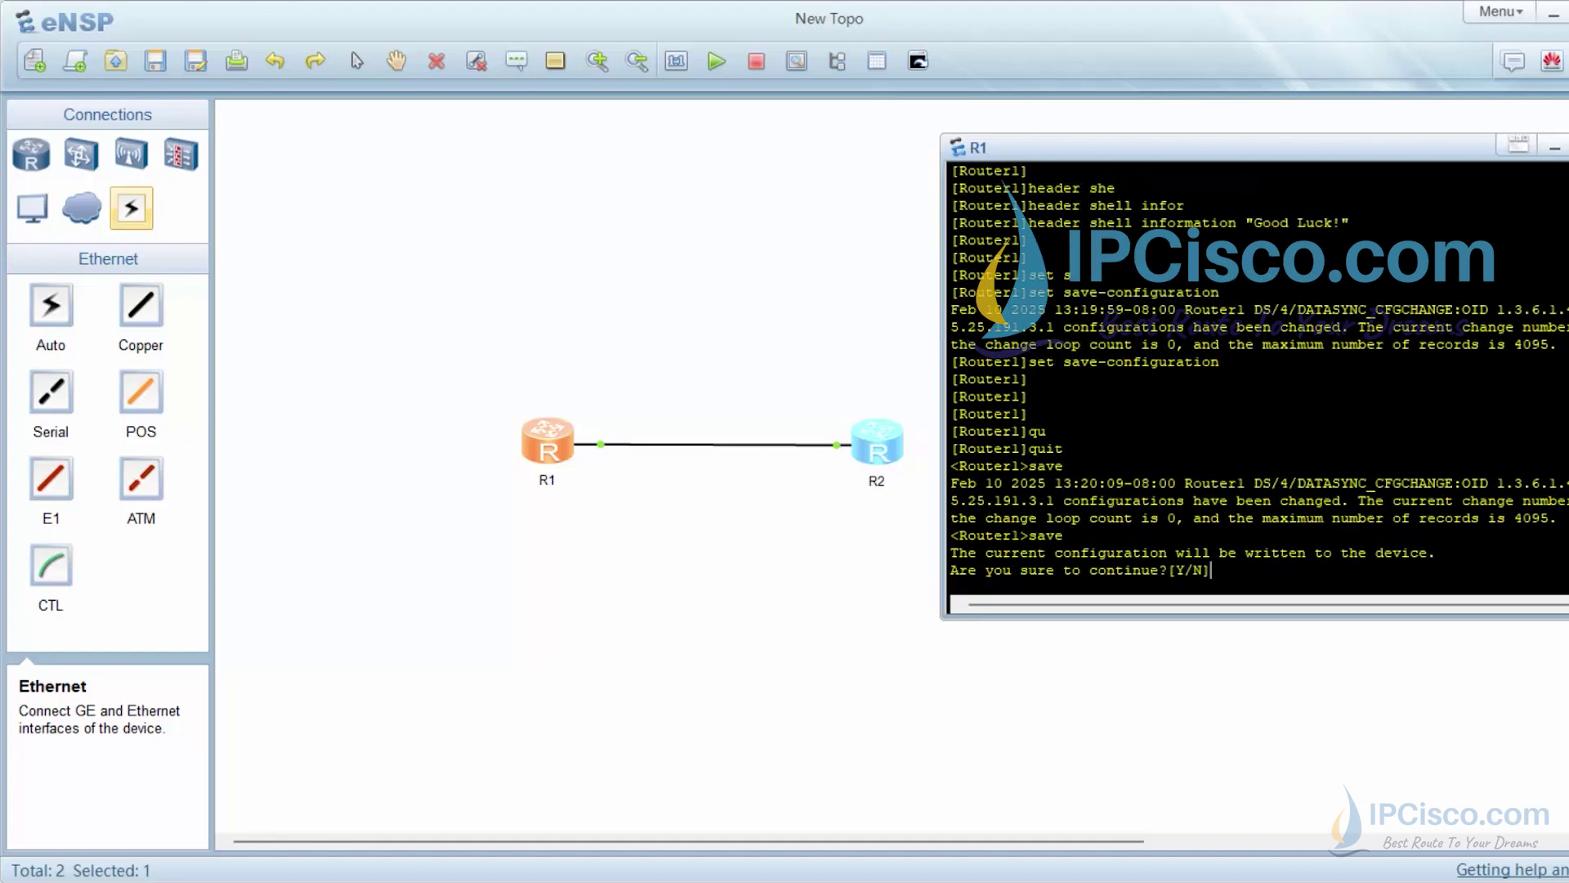
pyautogui.write('Y')
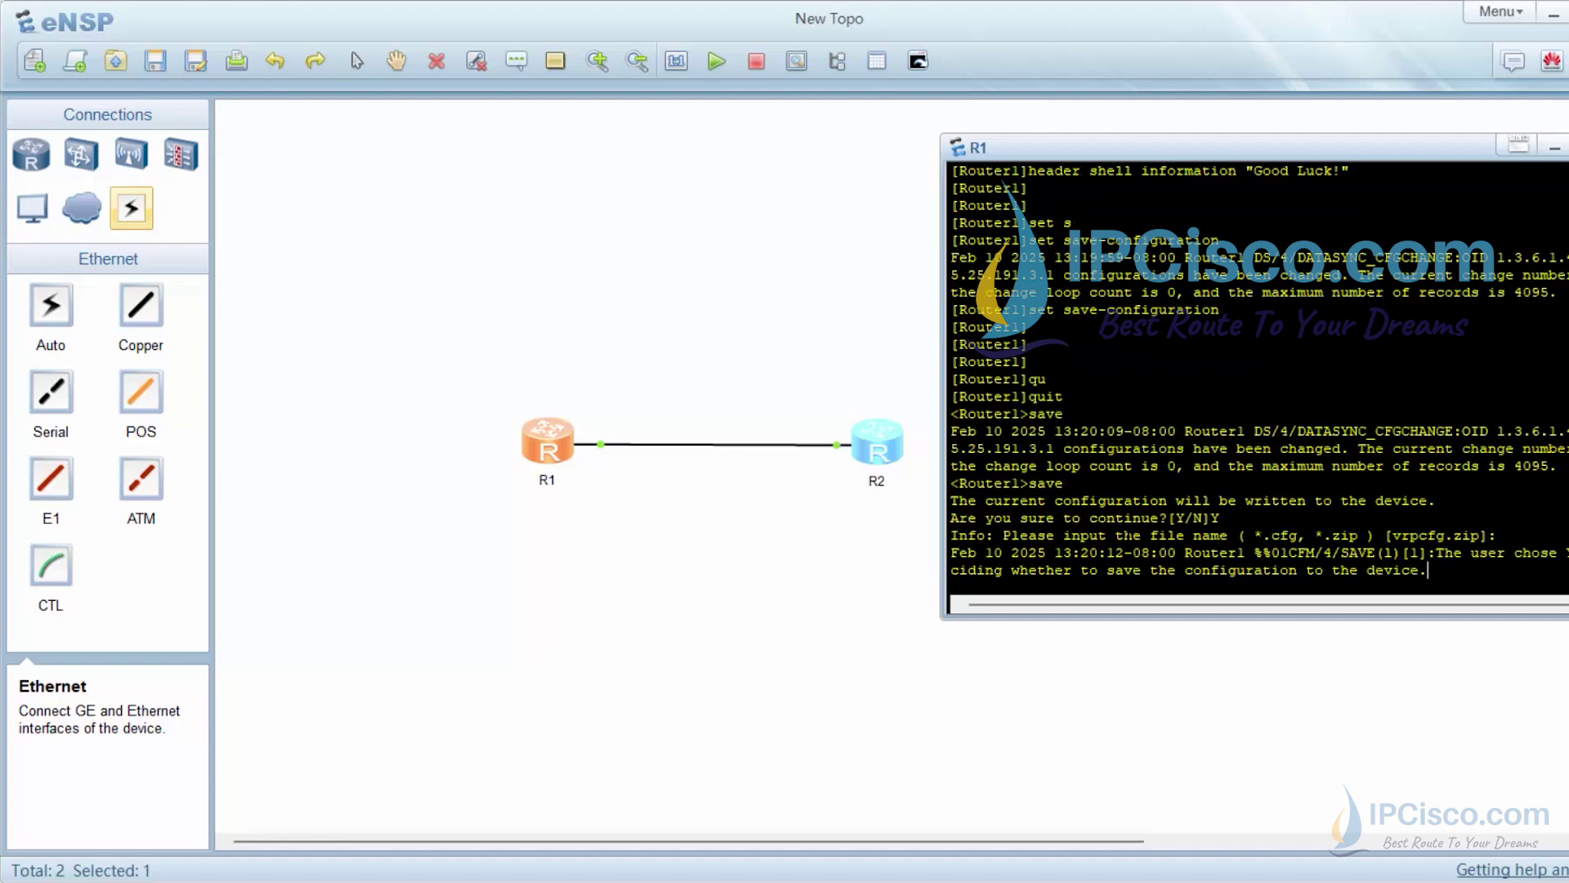
pyautogui.press('Return')
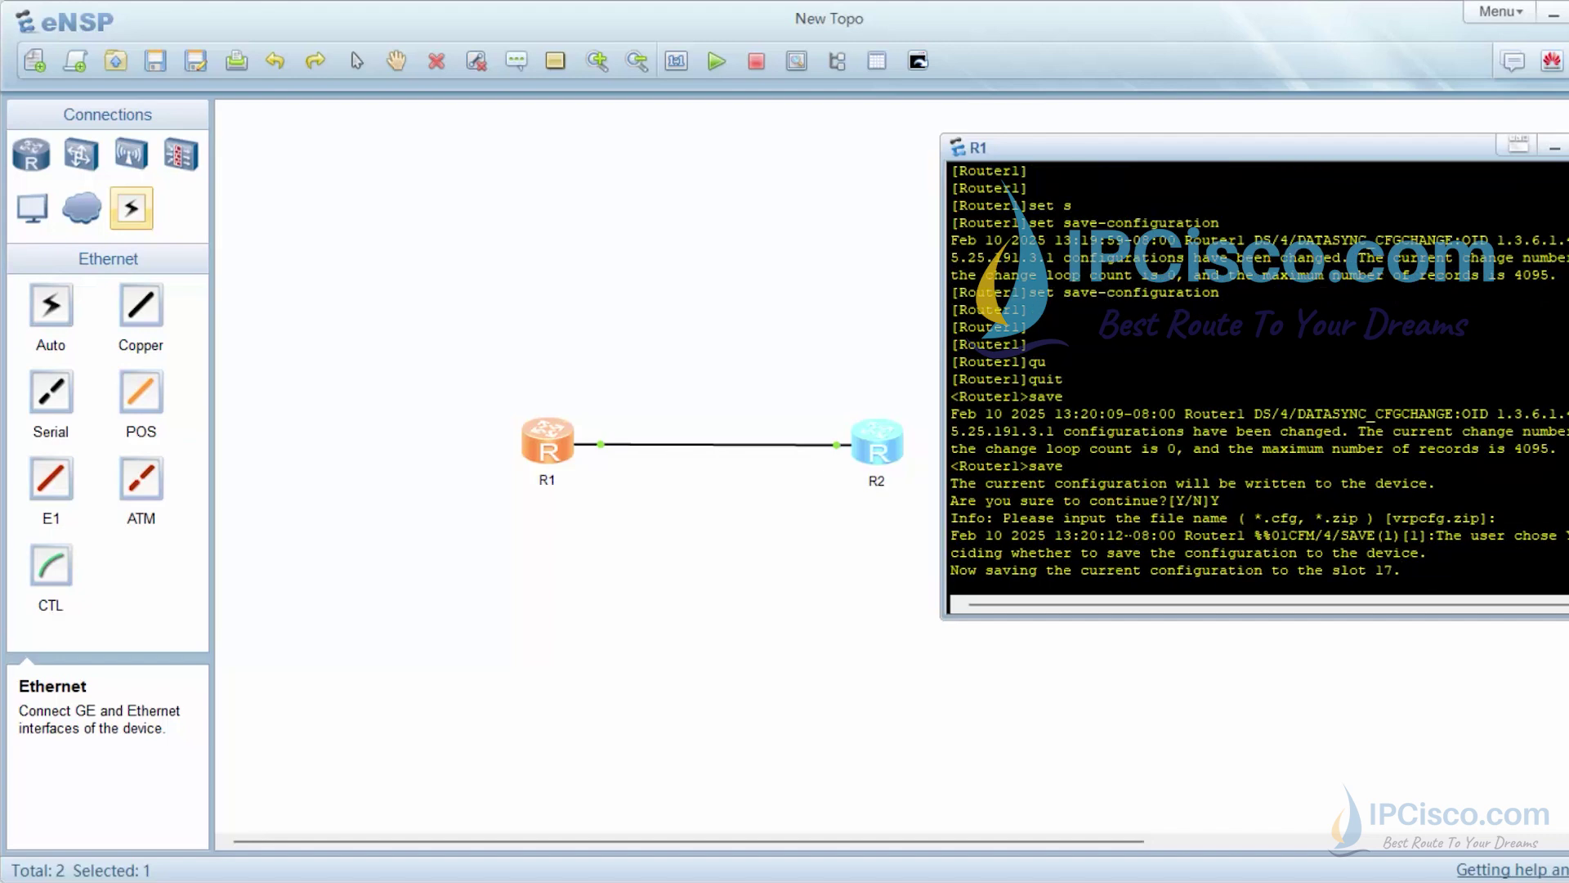
pyautogui.press('Return')
pyautogui.press('Return')
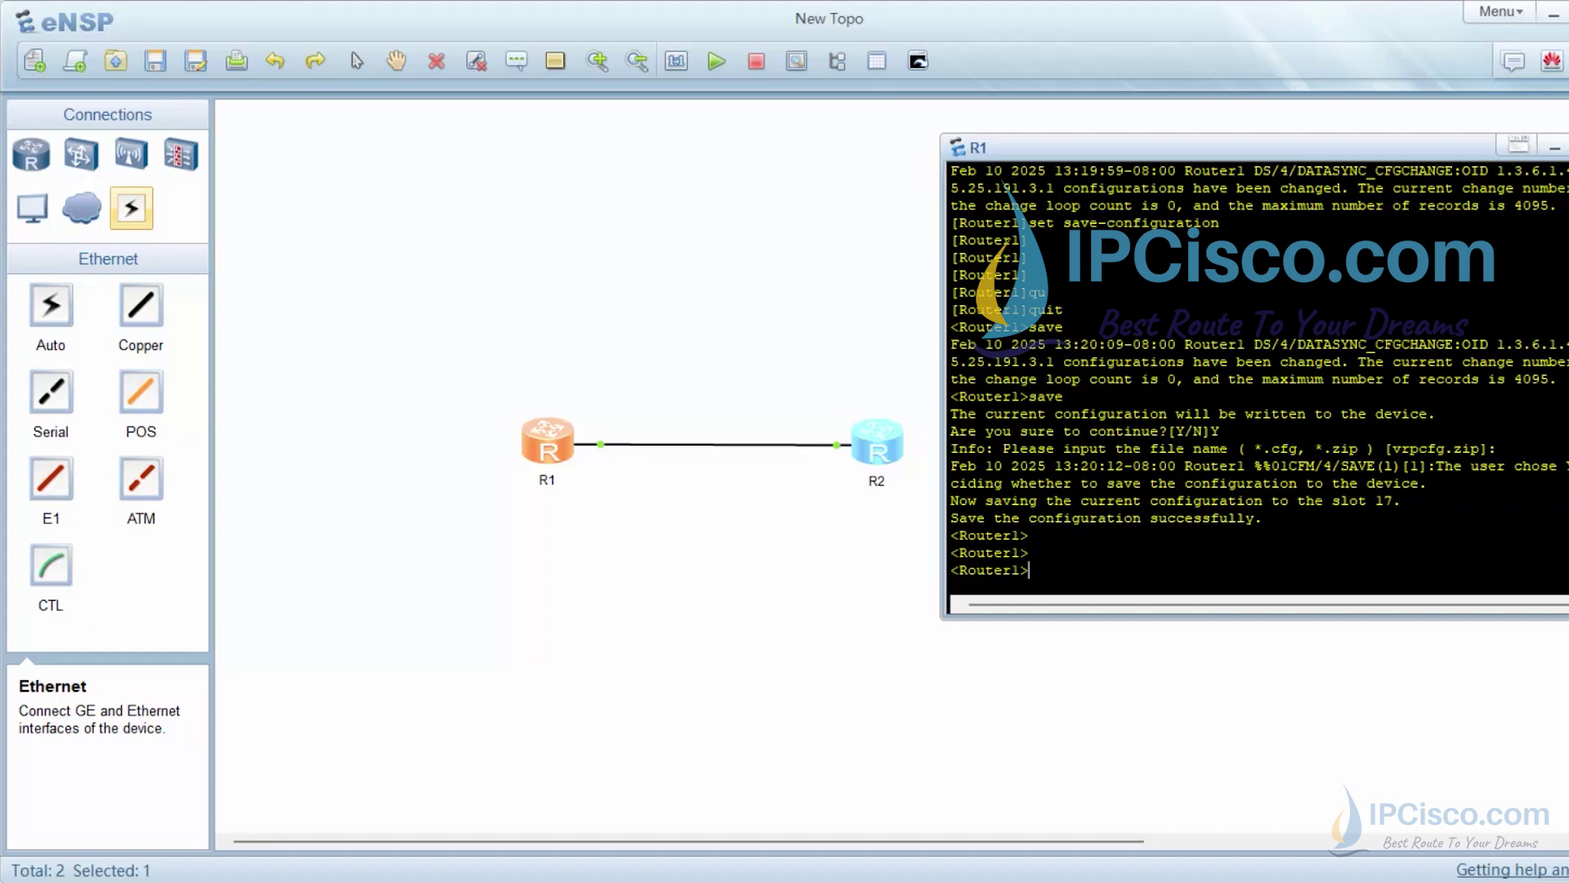
# Enter system view and page through display current-configuration on R1
pyautogui.write('sy')
pyautogui.press('Tab')
pyautogui.press('Return')
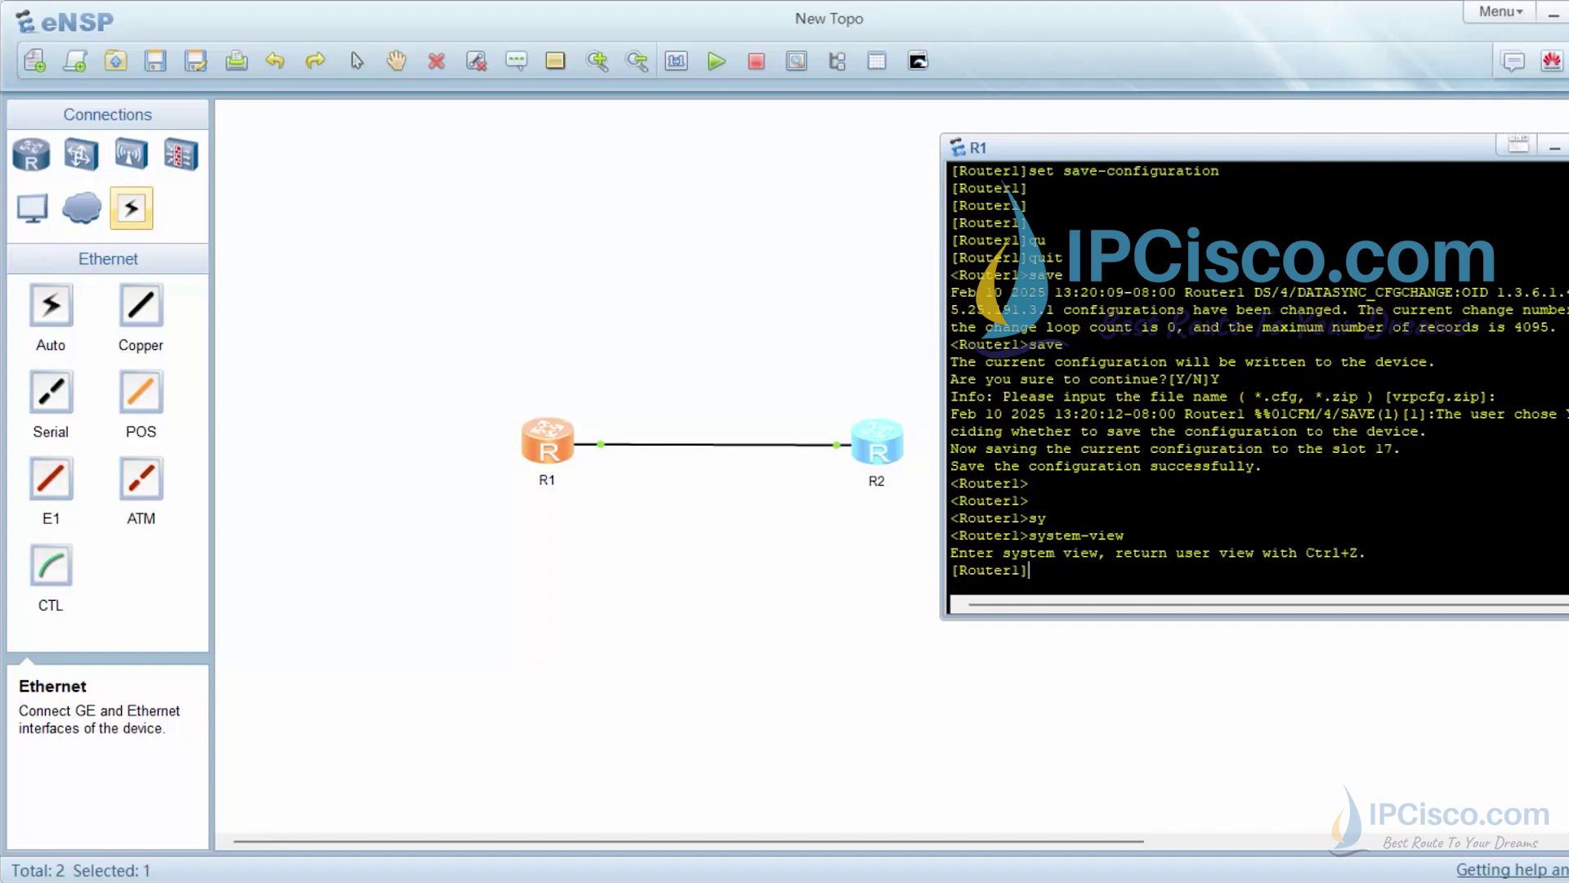
pyautogui.write('dis')
pyautogui.press('Tab')
pyautogui.write('curre')
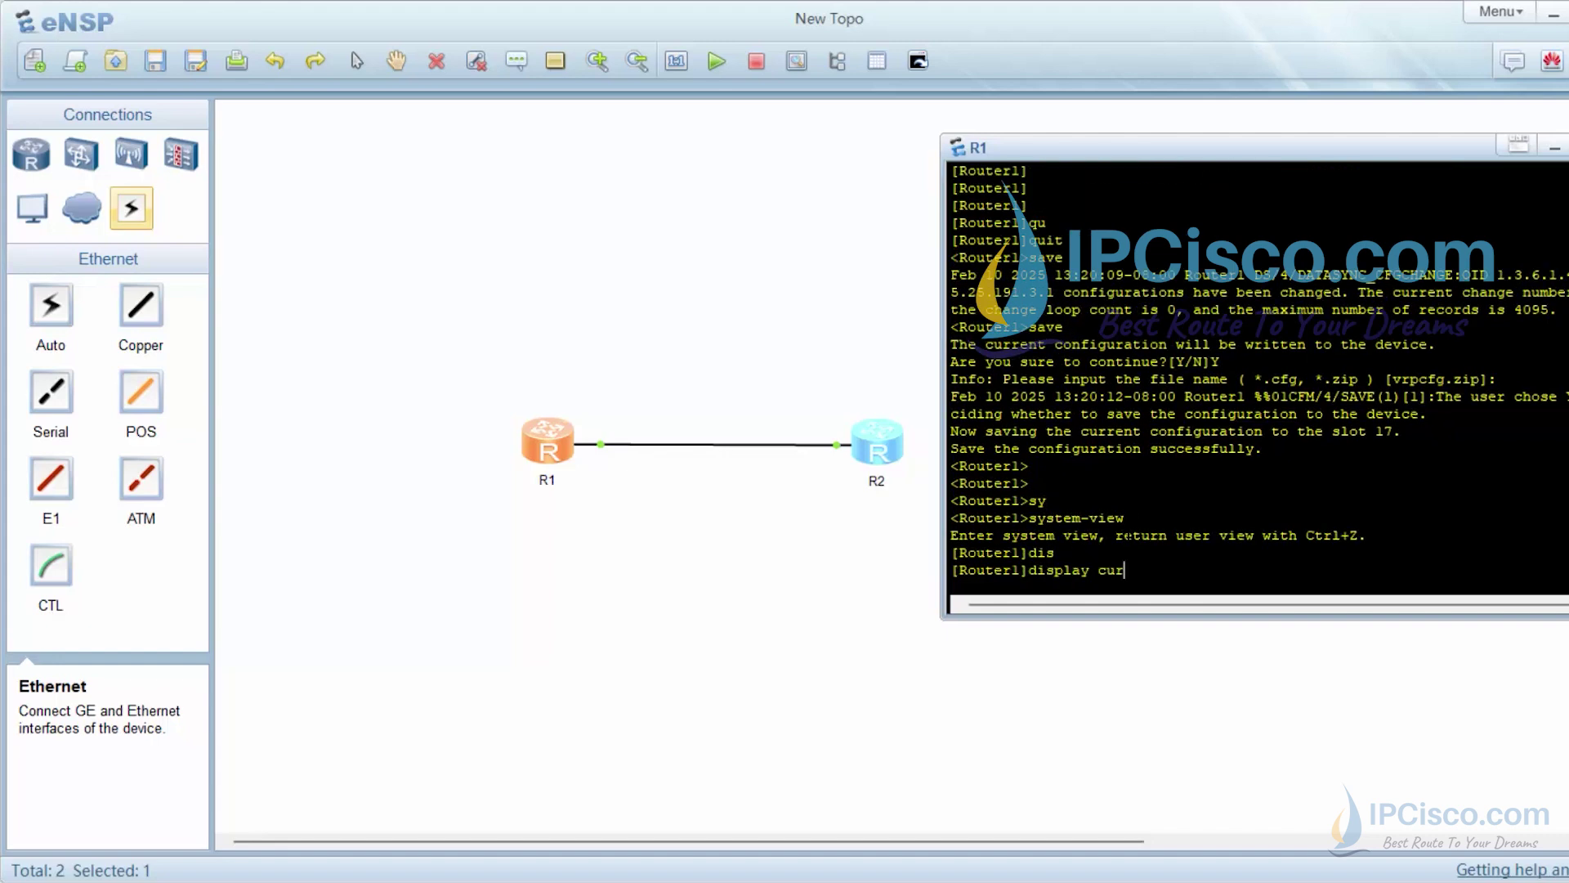
pyautogui.press('Tab')
pyautogui.press('Return')
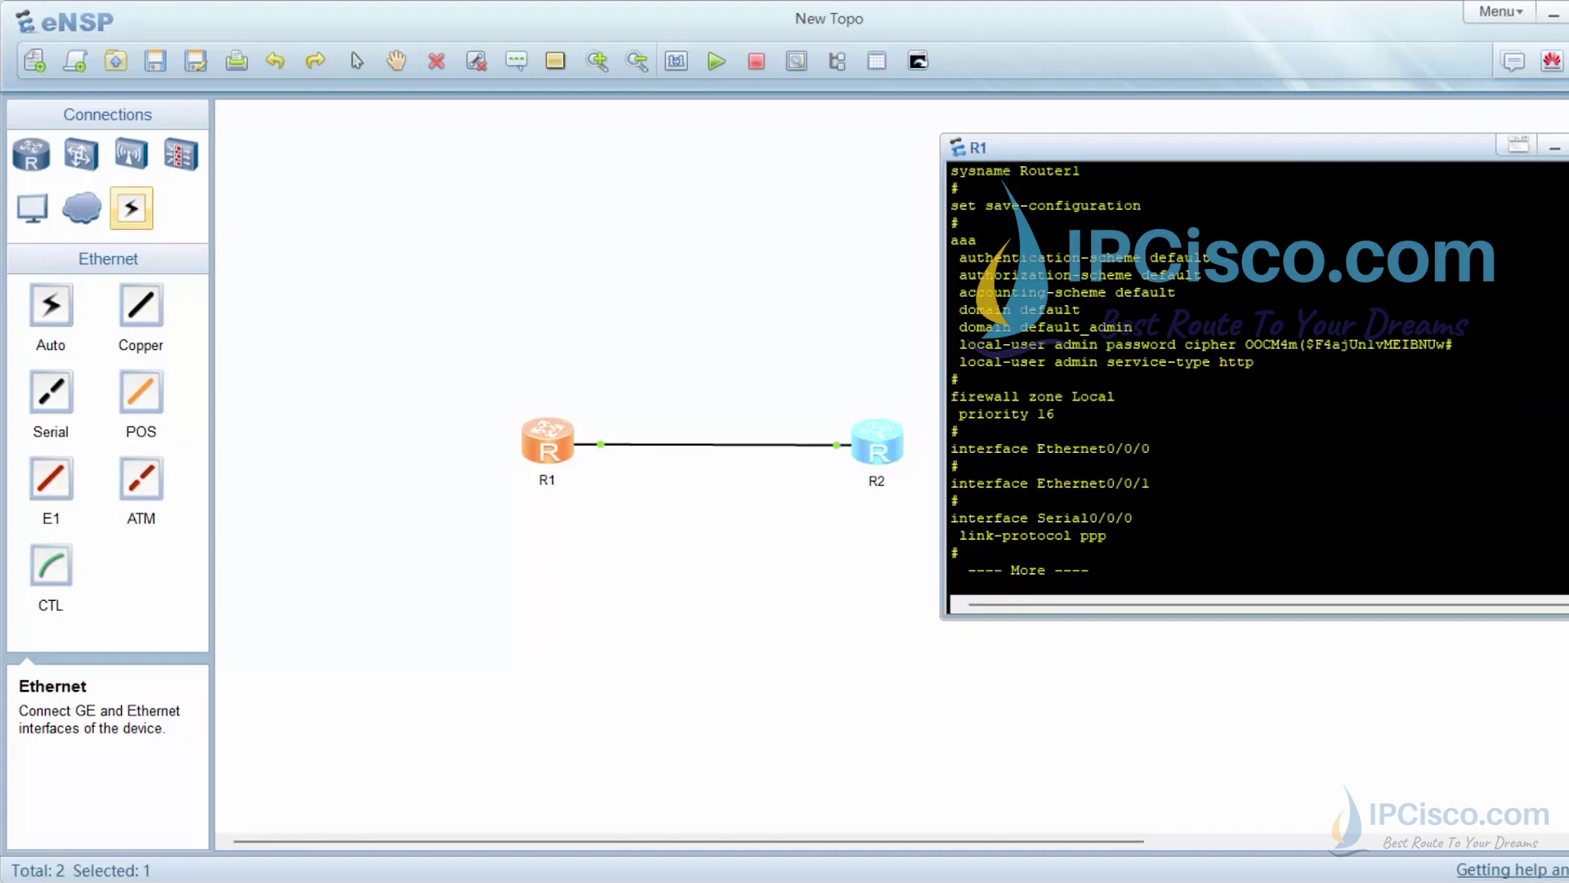
pyautogui.press('space')
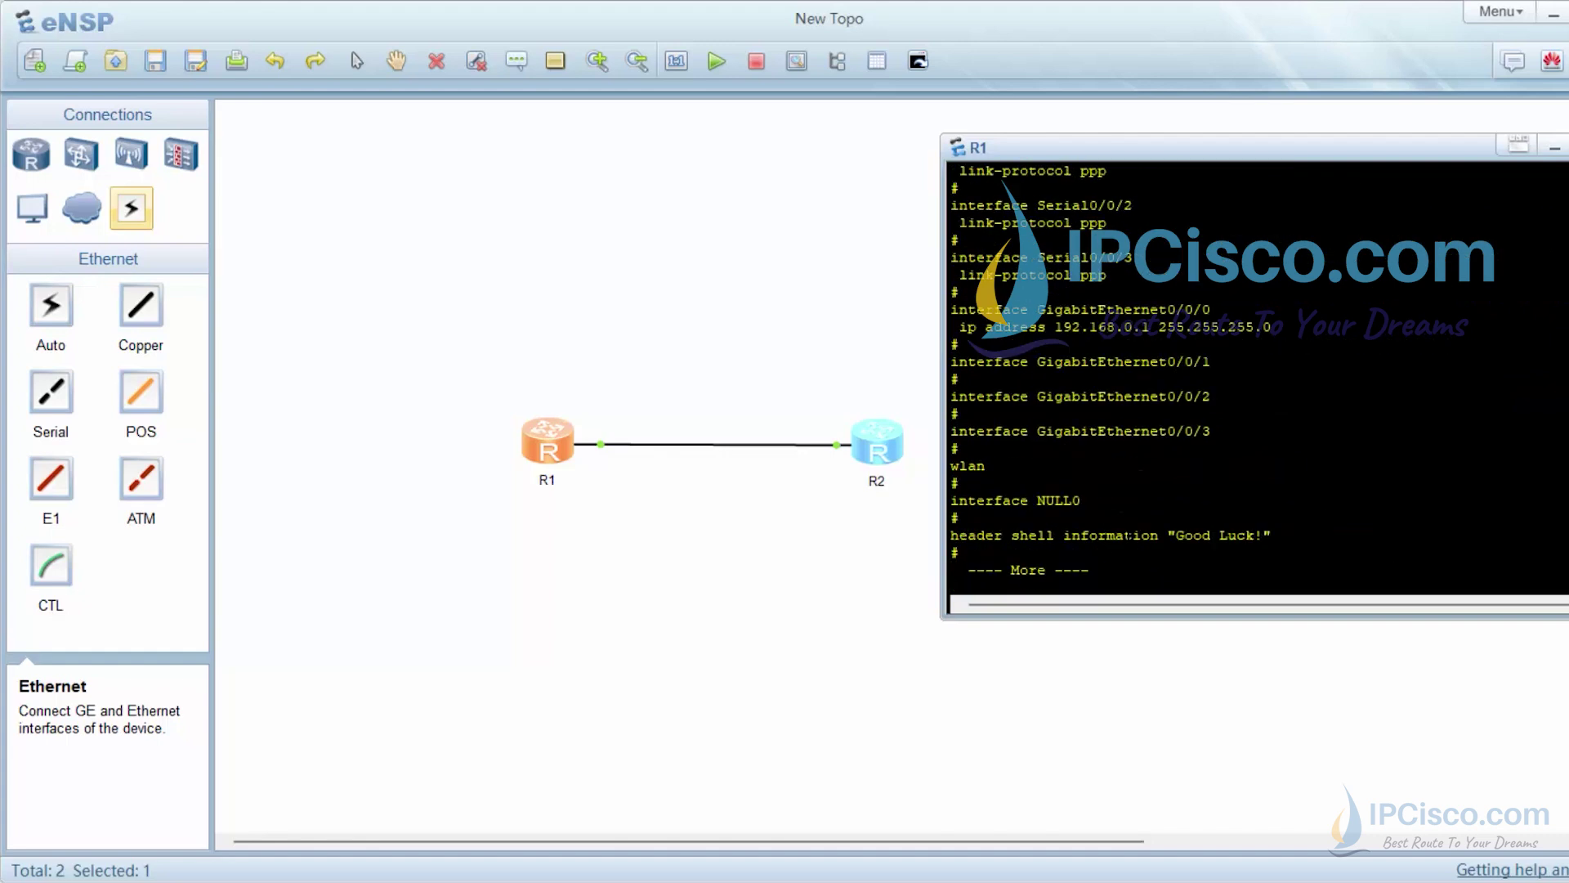
pyautogui.press('space')
pyautogui.press('Up')
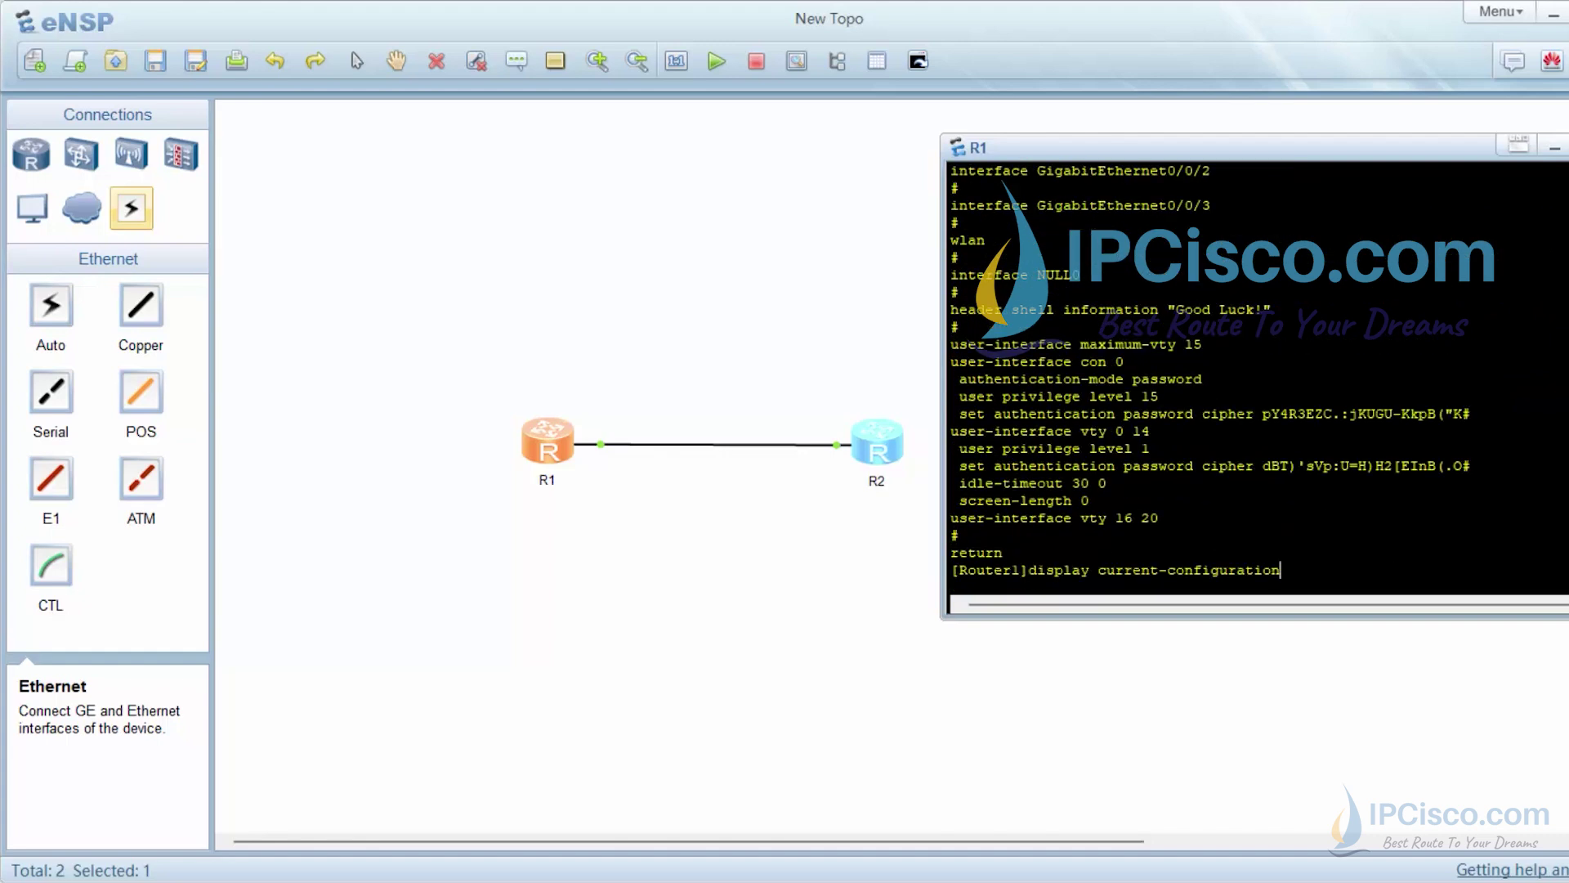
# Run display current-configuration | include user to show console, VTY and admin user lines
pyautogui.write('| include user')
pyautogui.press('Return')
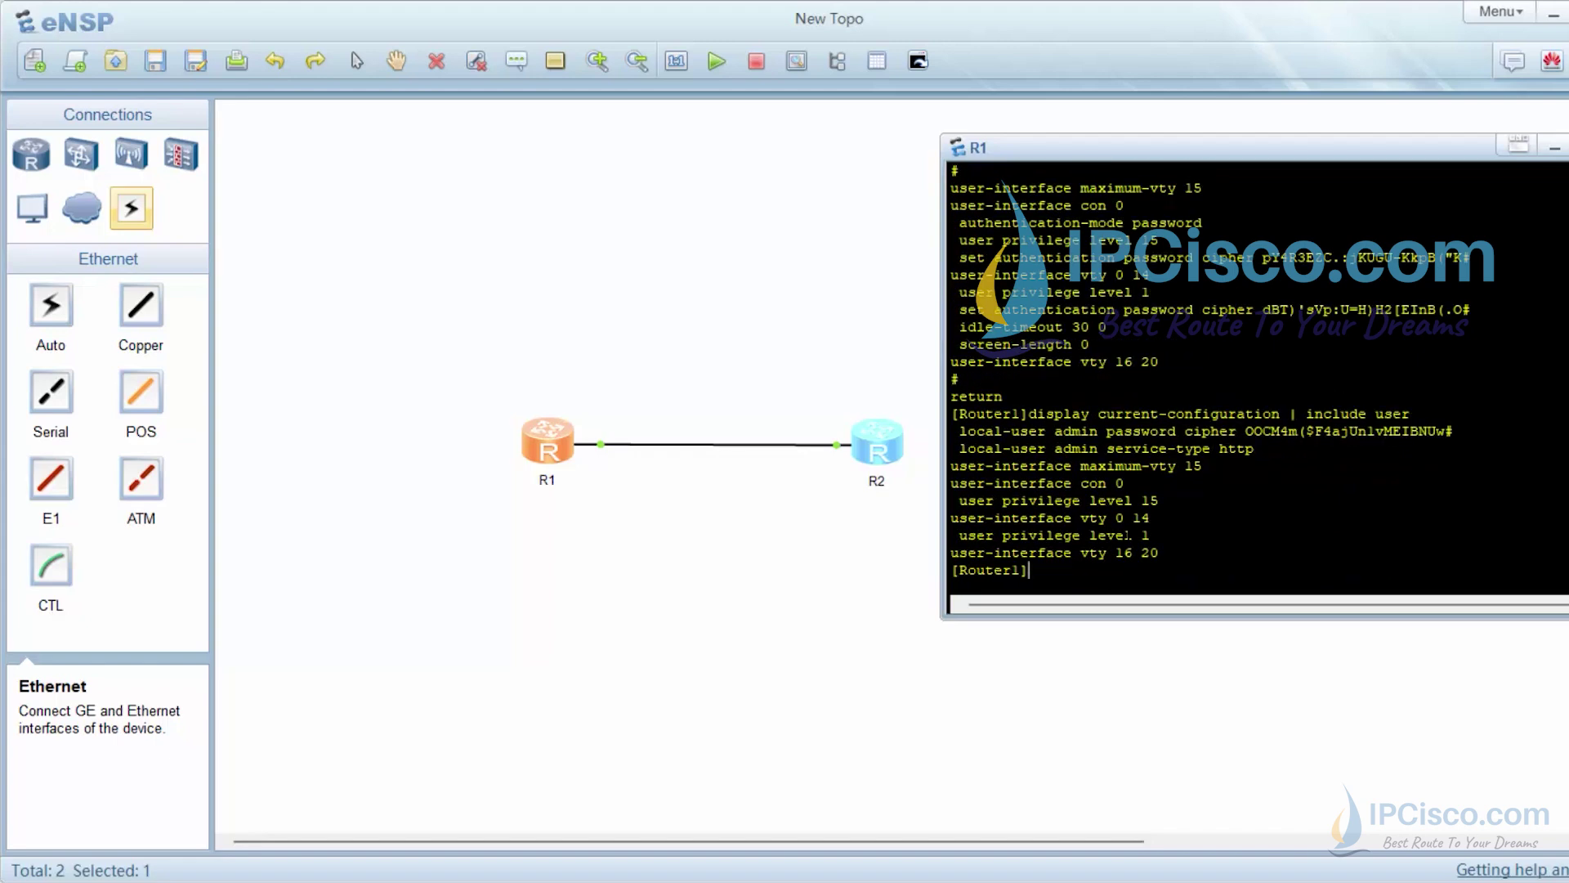
pyautogui.press('Return')
pyautogui.press('Return')
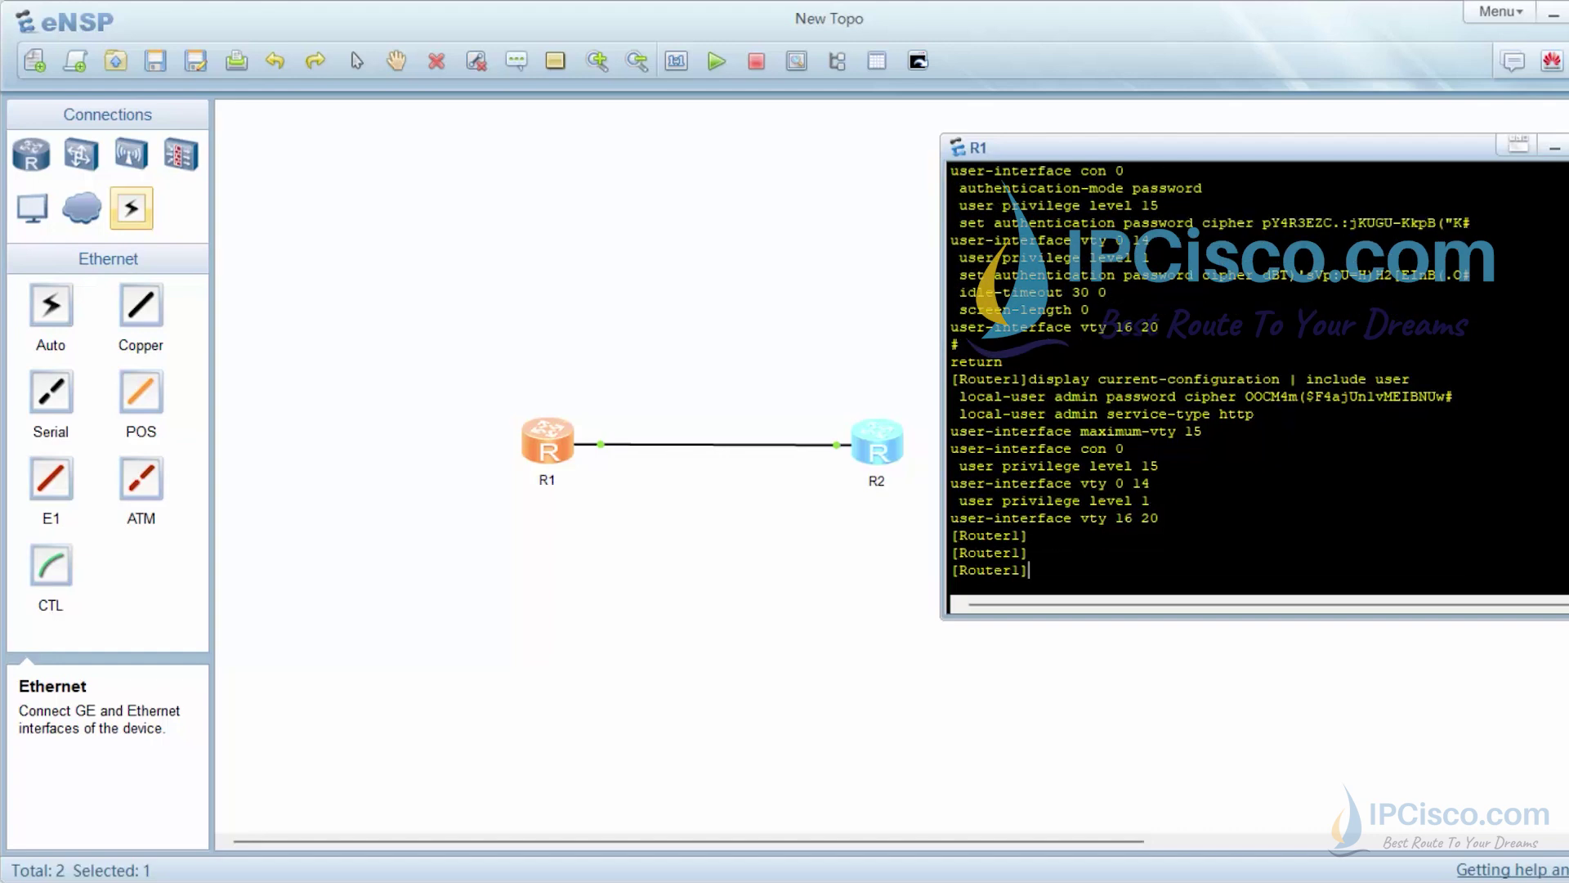
# Quit system view and then log out of R1's console session
pyautogui.write('que')
pyautogui.press('Tab')
pyautogui.press('BackSpace')
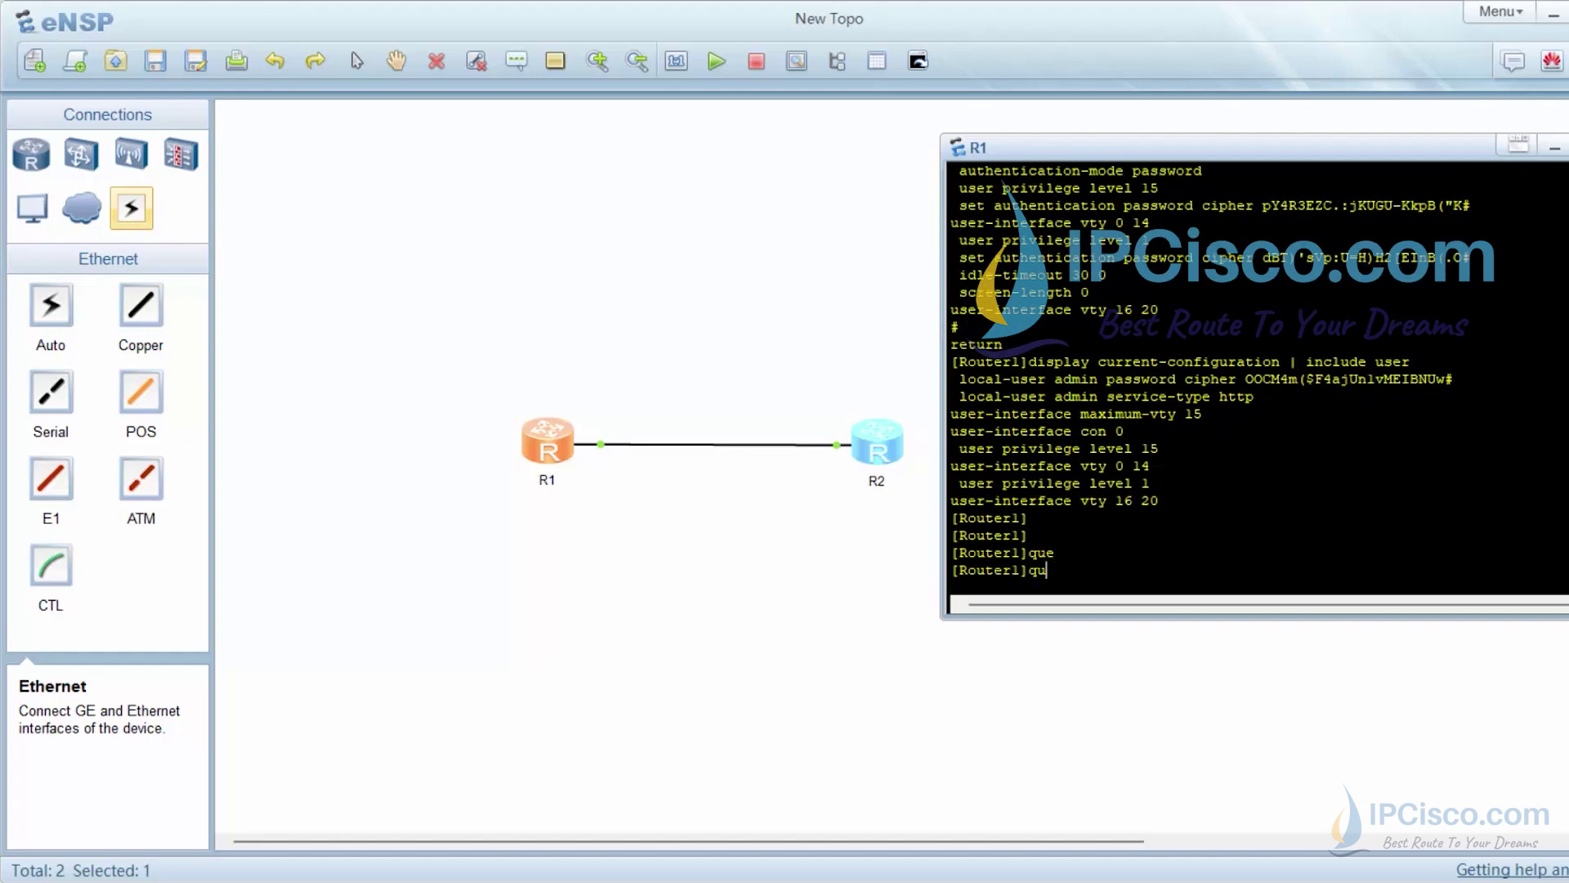
pyautogui.write('it')
pyautogui.press('Tab')
pyautogui.press('Return')
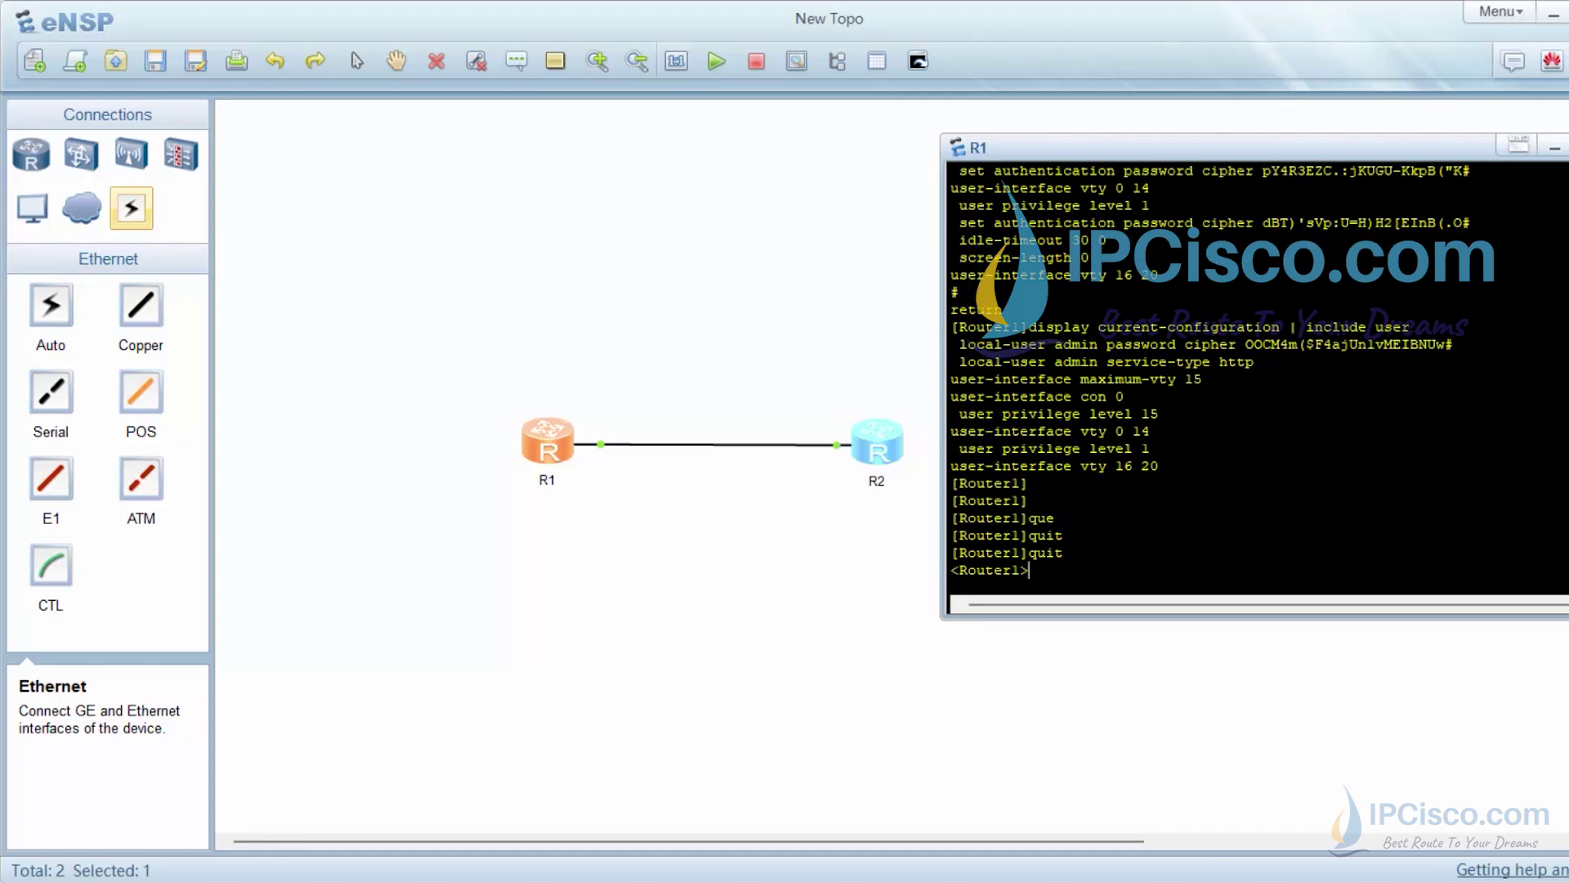
pyautogui.write('qu')
pyautogui.press('Tab')
pyautogui.press('Return')
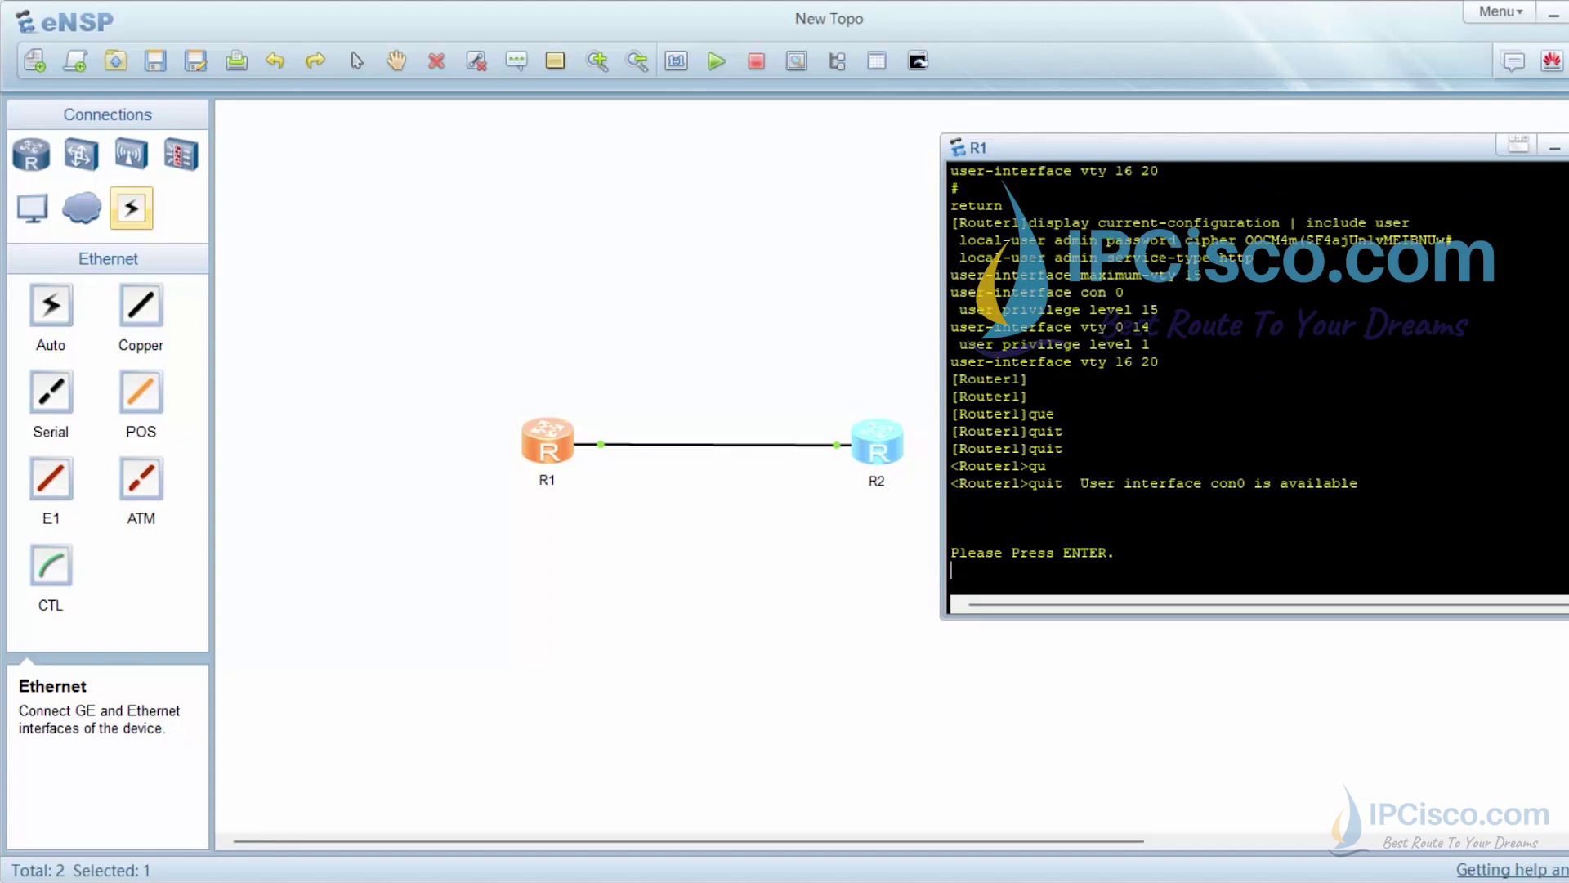
# Log back in with the console password after one rejected try and highlight the "Good Luck!" header
pyautogui.press('Return')
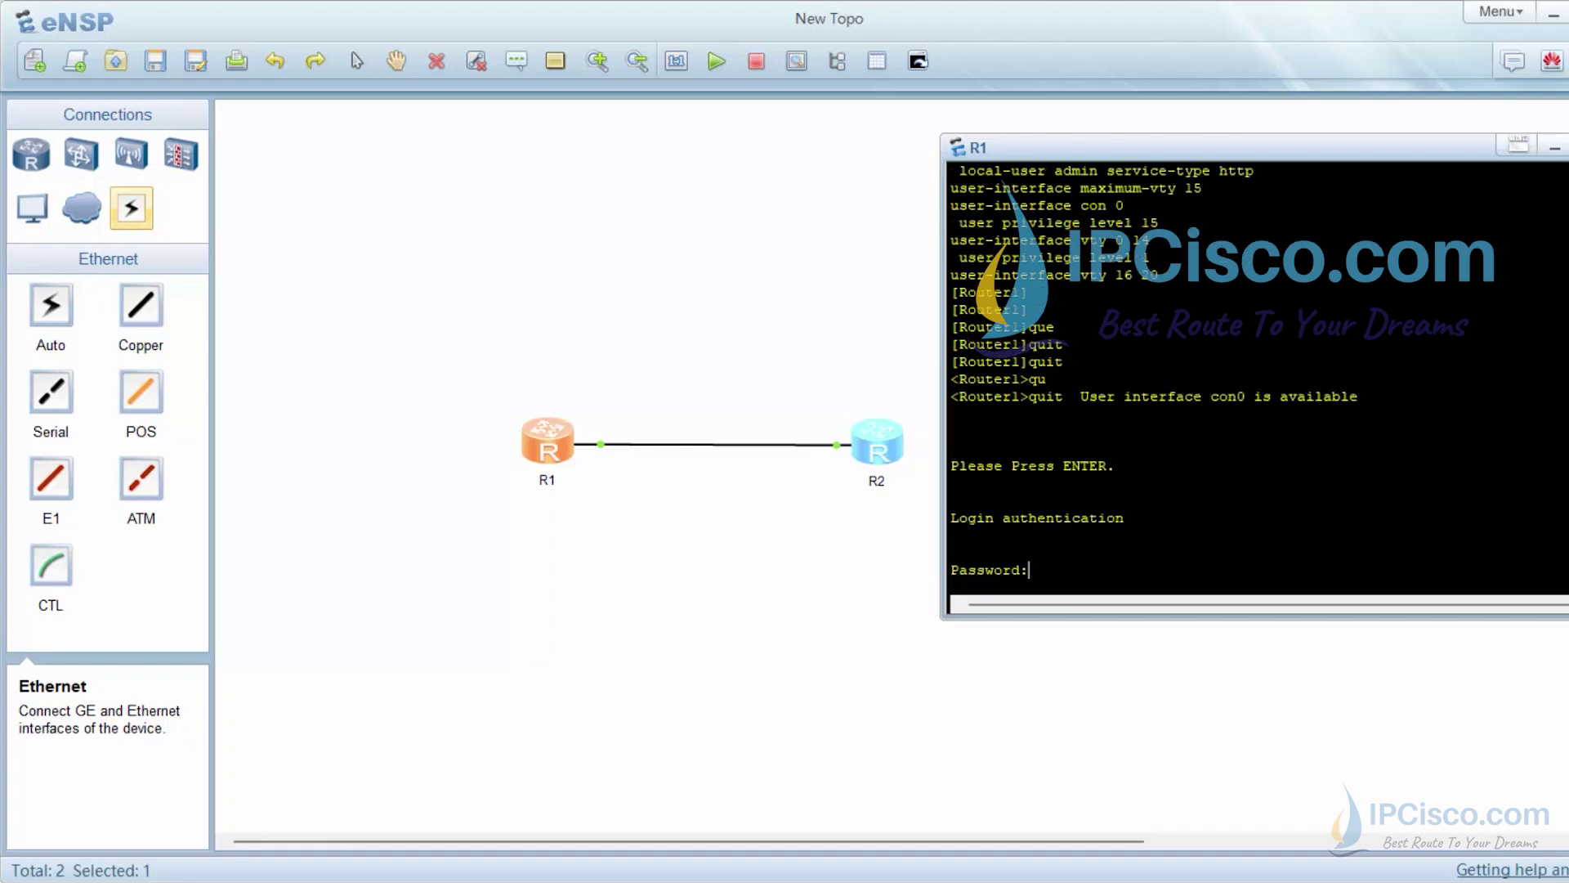
pyautogui.press('Return')
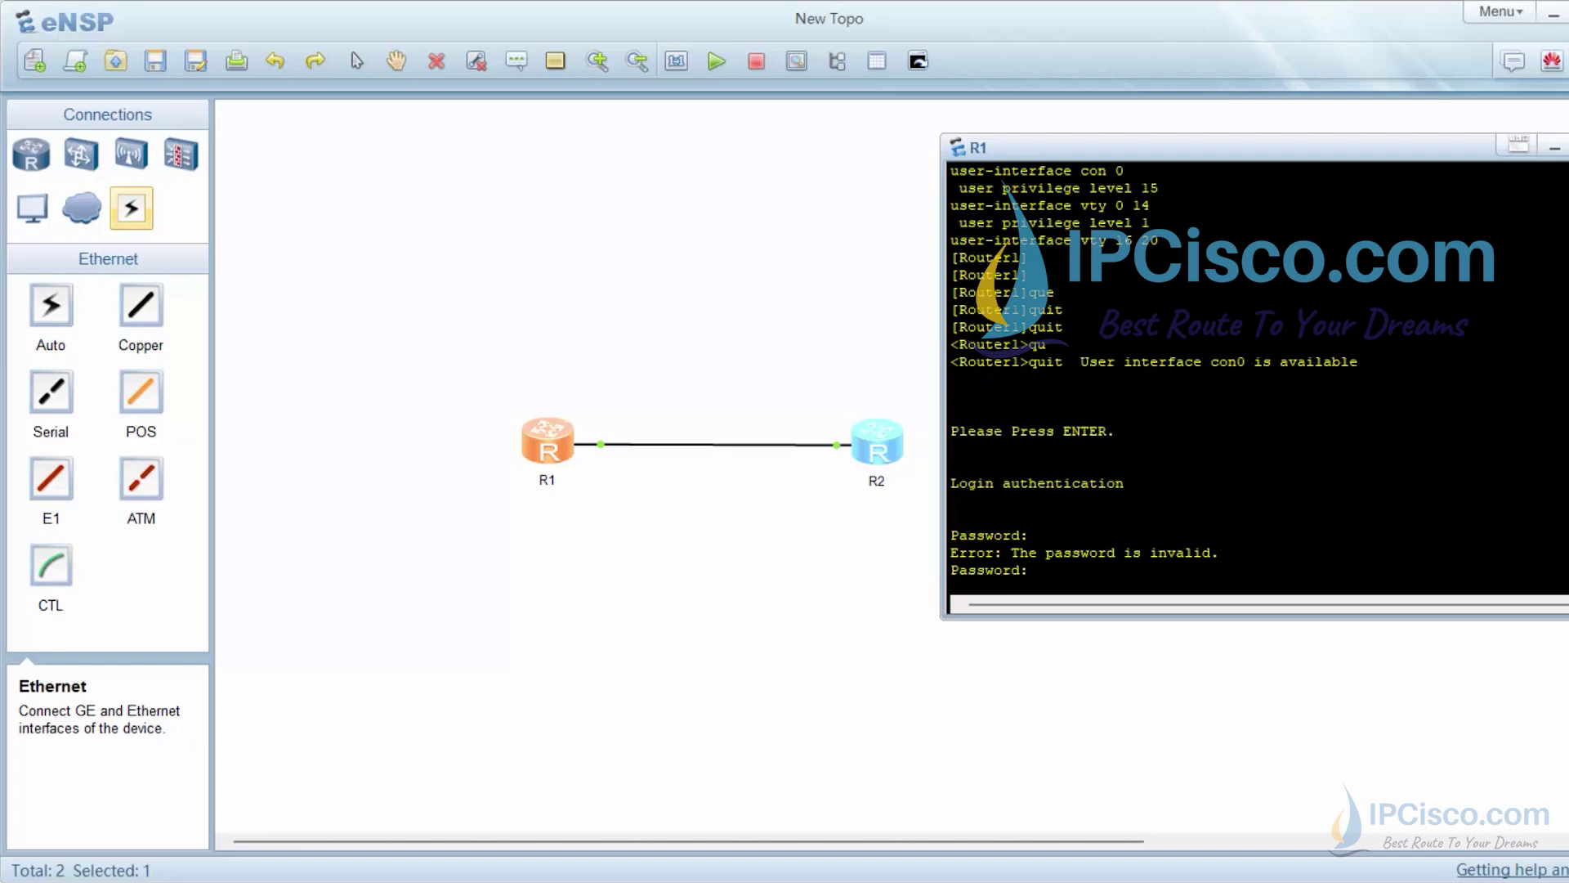
pyautogui.press('Return')
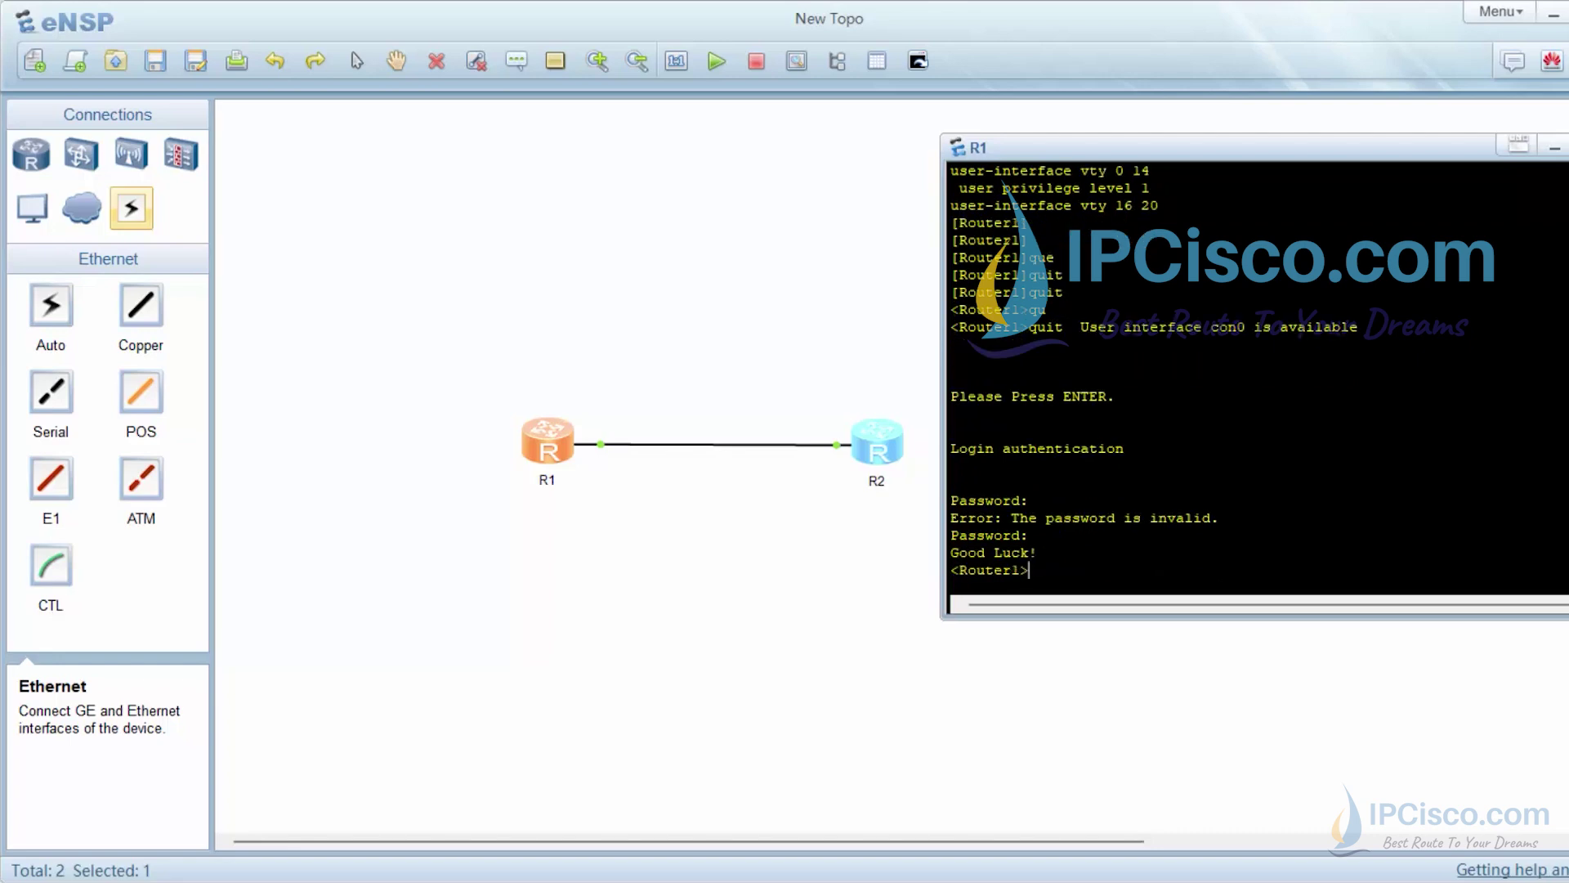
pyautogui.moveTo(1038, 552); pyautogui.dragTo(952, 552)
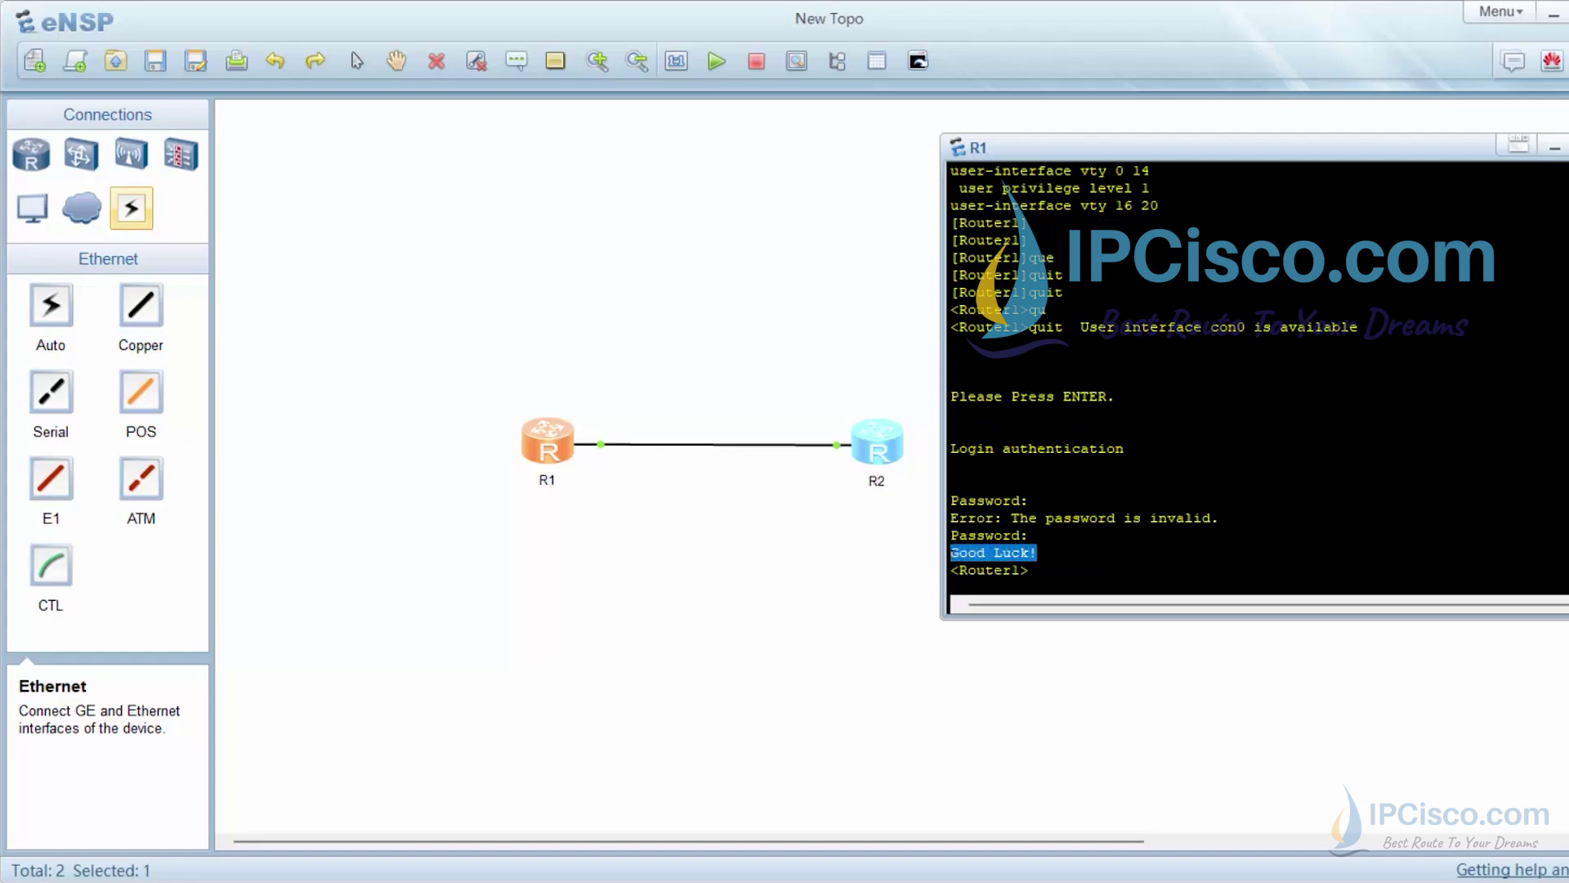
pyautogui.click(1030, 570)
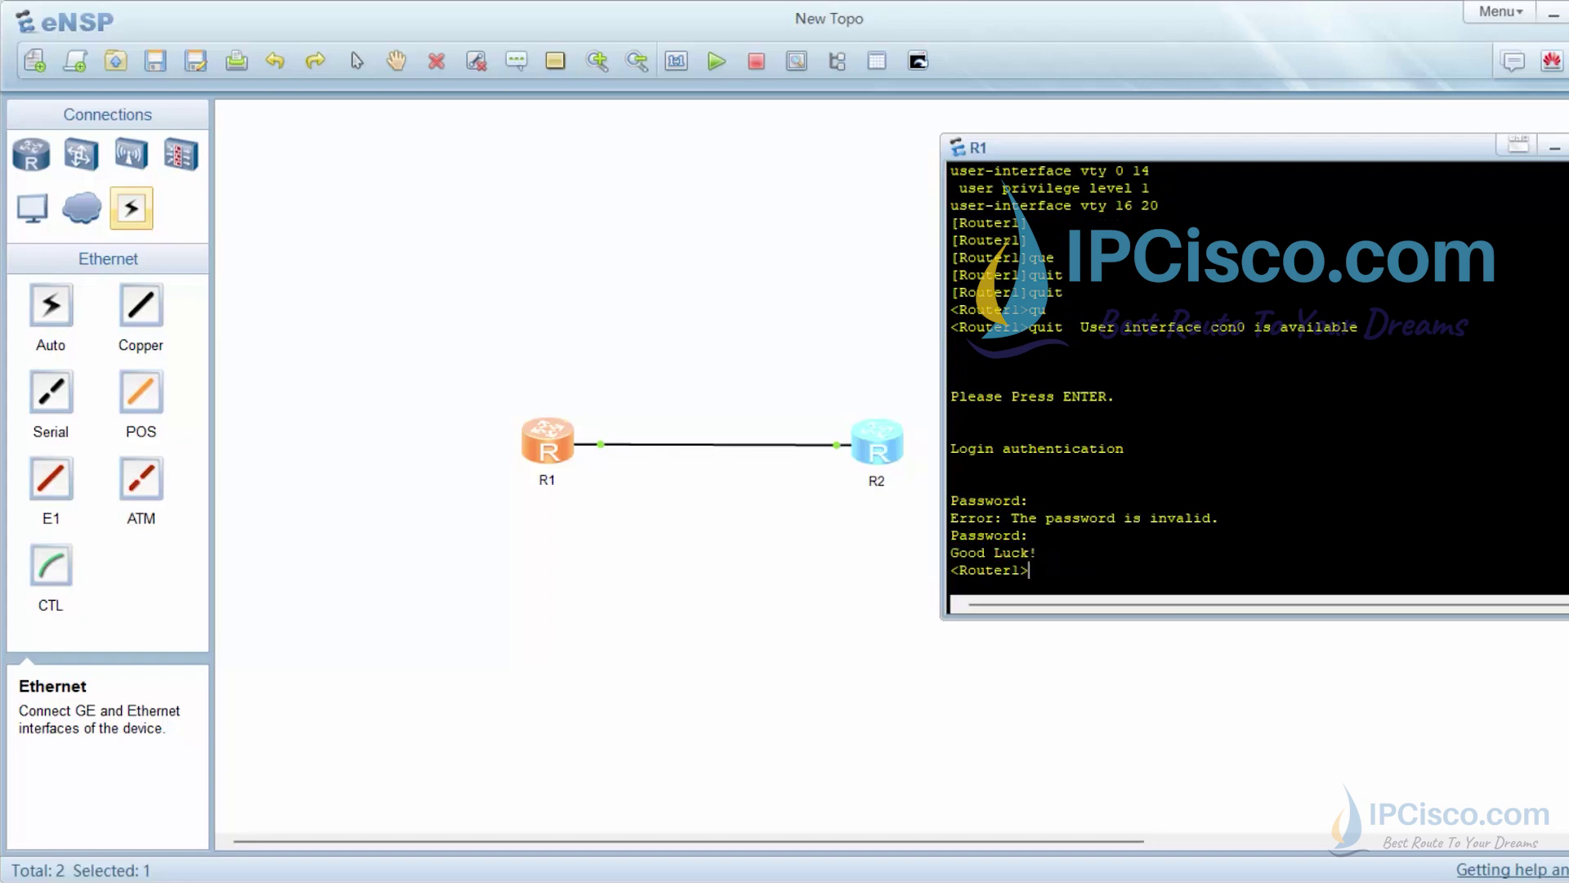
# Close R1's console and open router R2's command console
pyautogui.click(1555, 147)
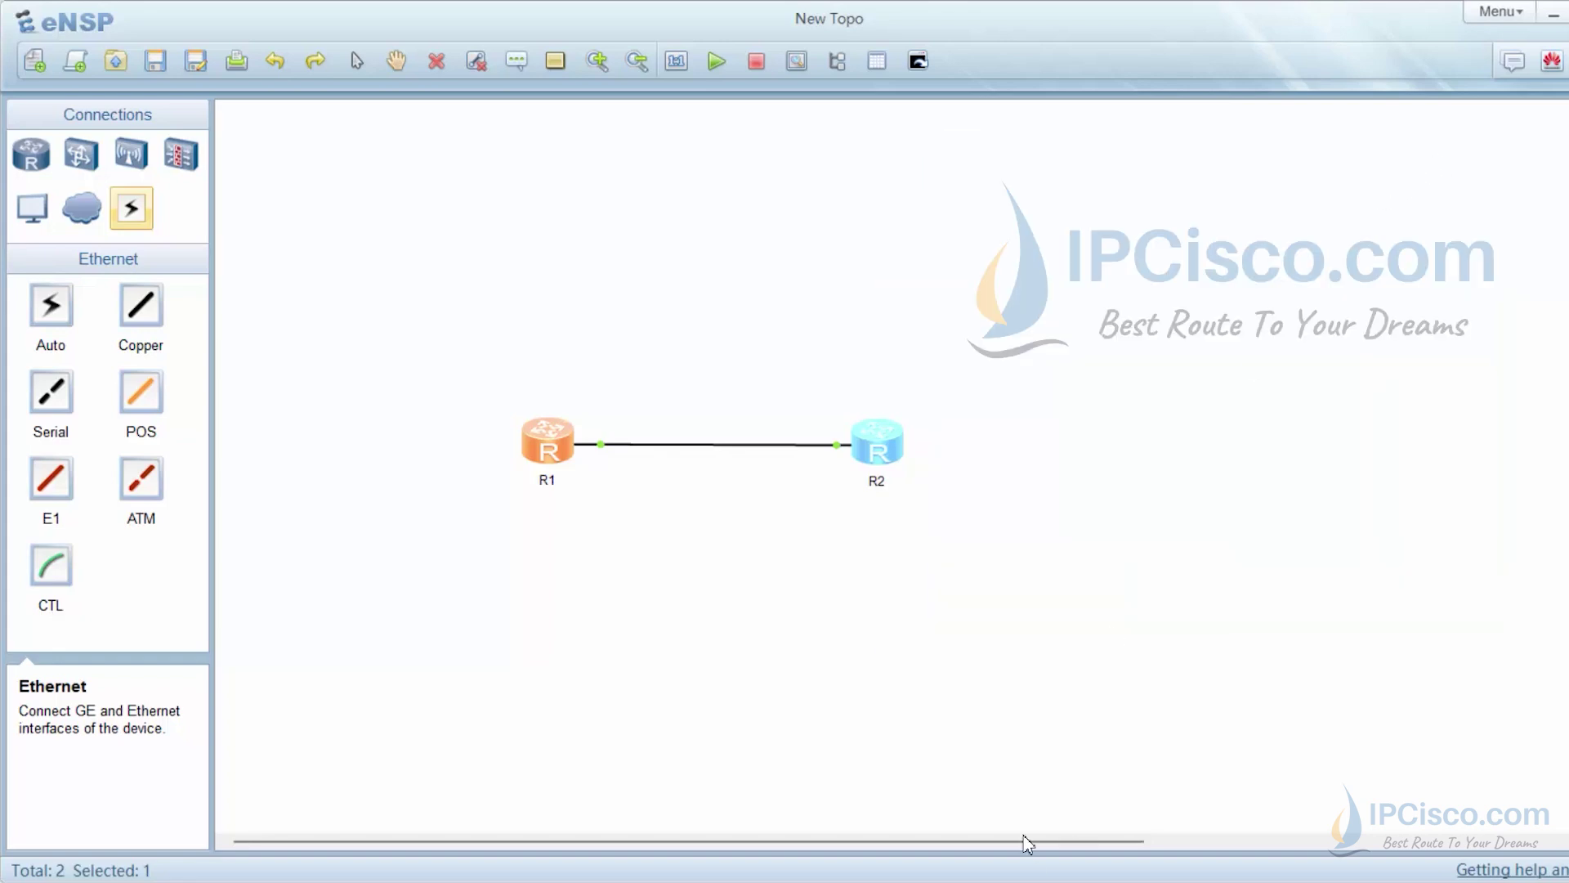
pyautogui.click(956, 480)
pyautogui.click(894, 445)
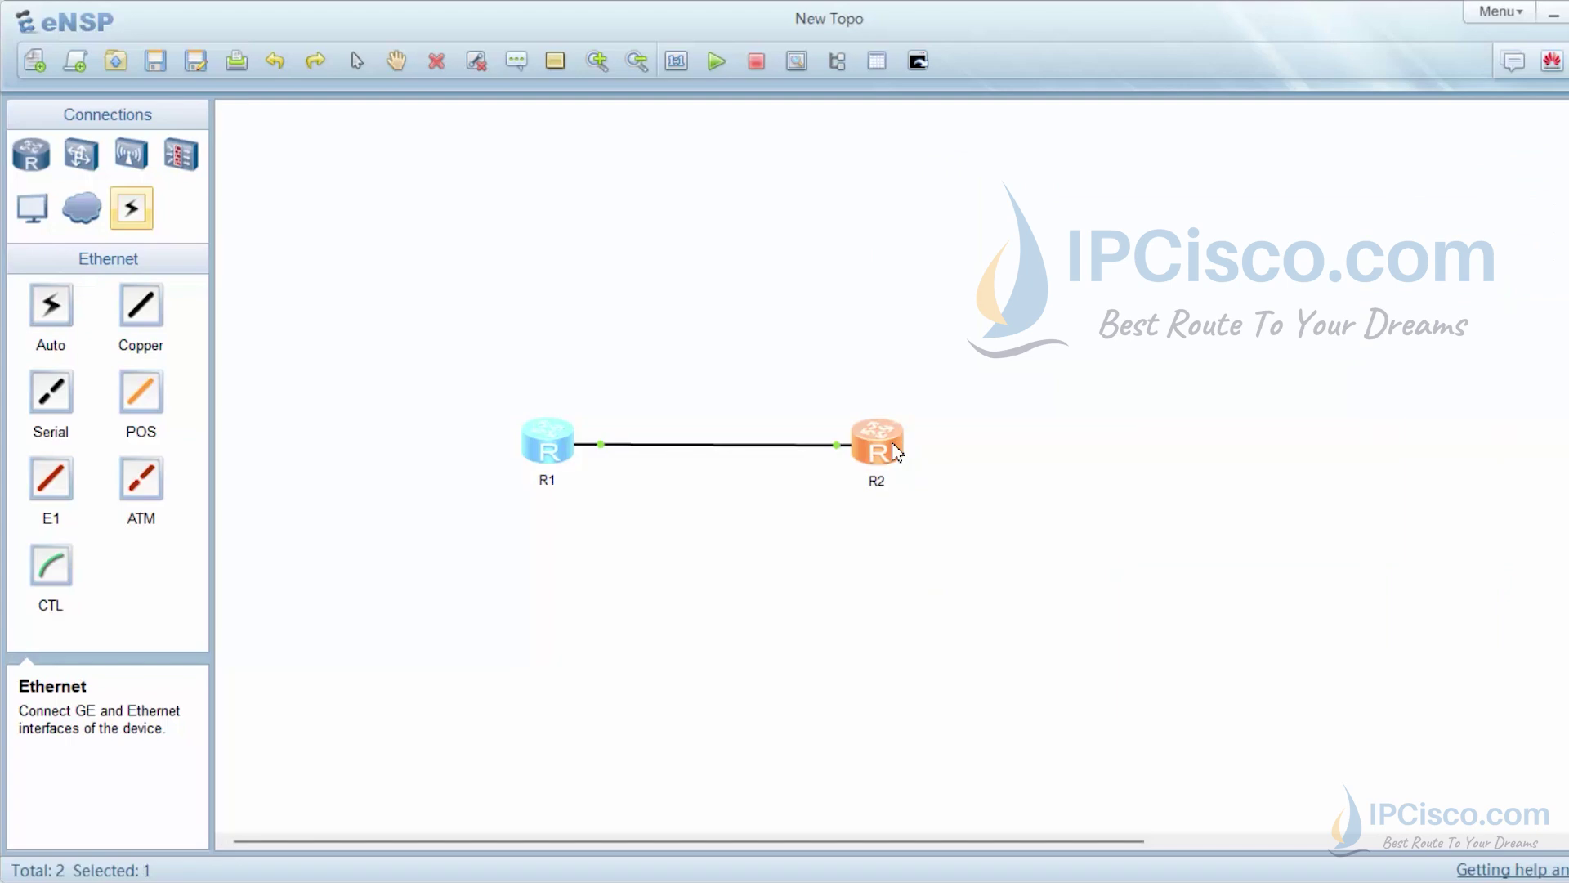
pyautogui.doubleClick(896, 451)
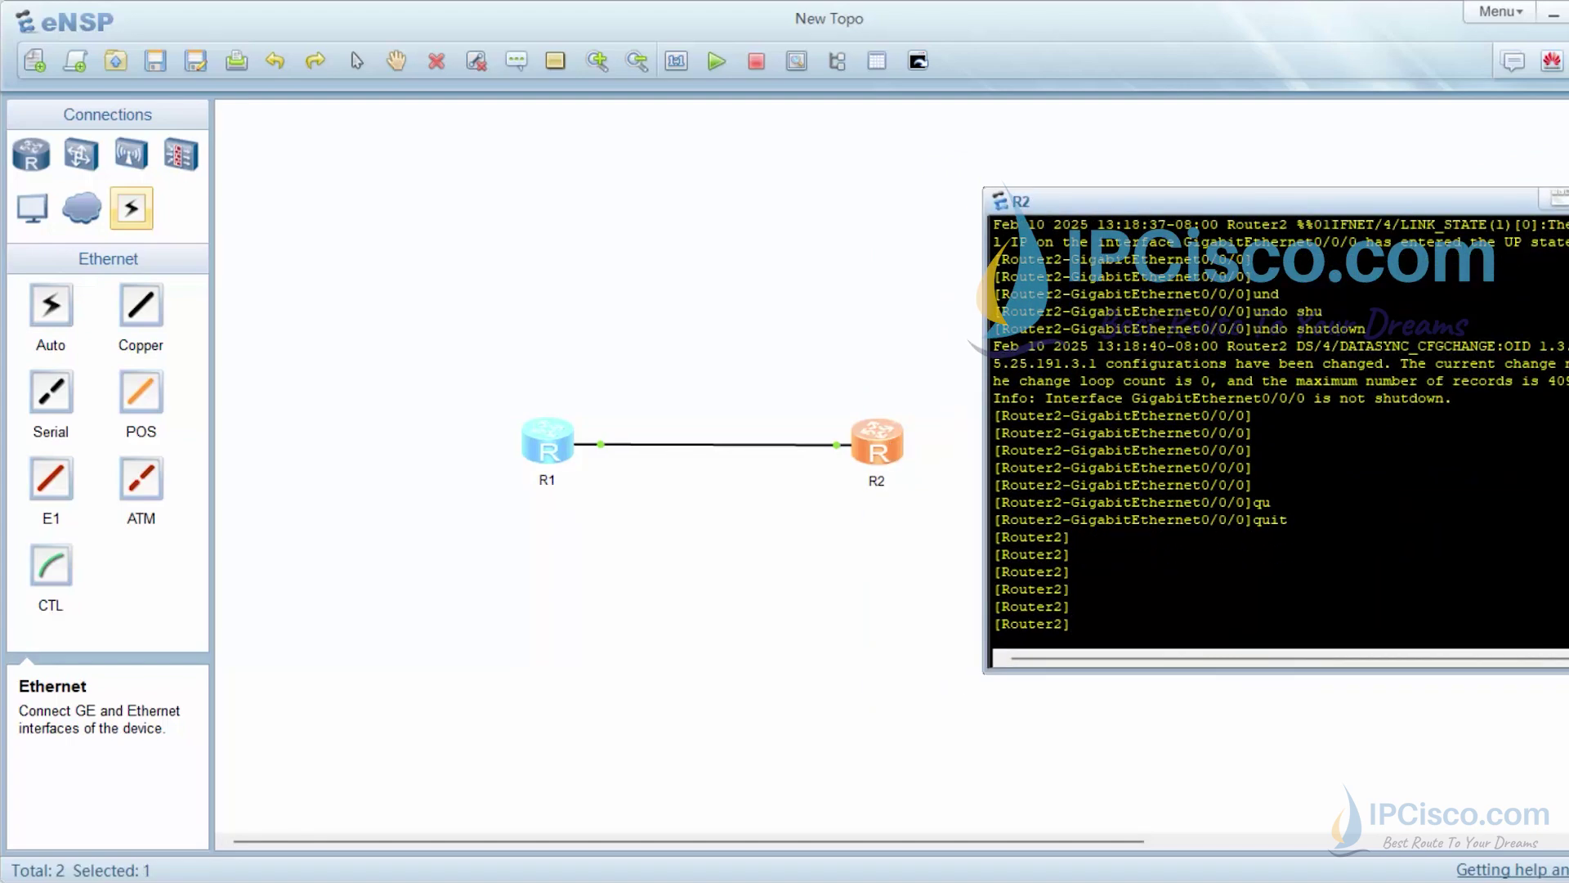
# Run 'display ip interface brief' on R2 to list its interface summary
pyautogui.write('dis')
pyautogui.press('Tab')
pyautogui.write('ip inter')
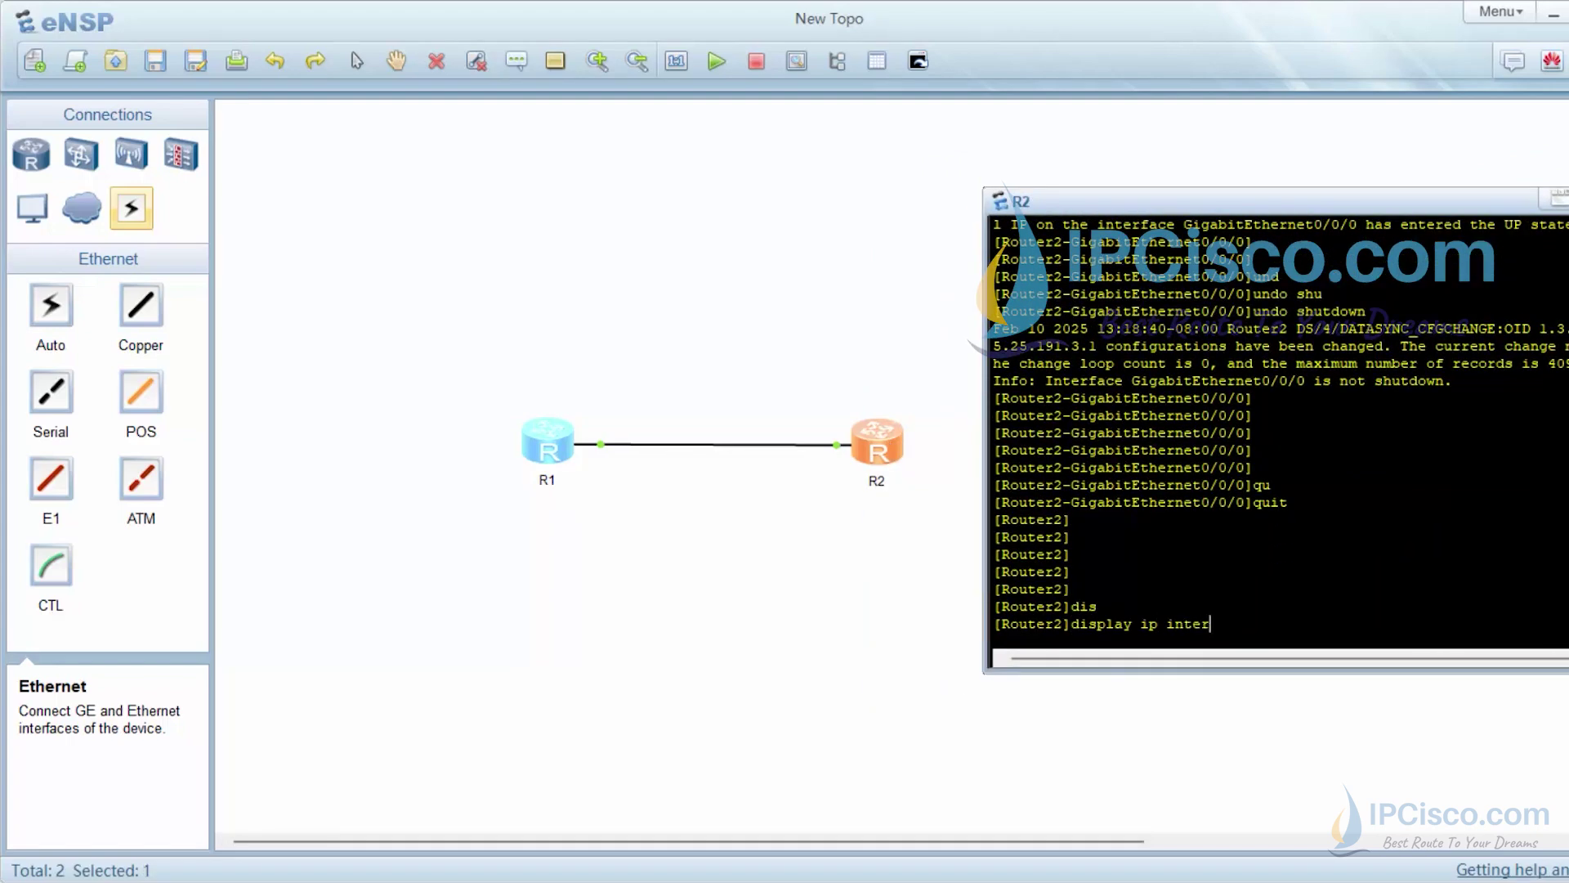
pyautogui.press('Tab')
pyautogui.write('b')
pyautogui.press('Tab')
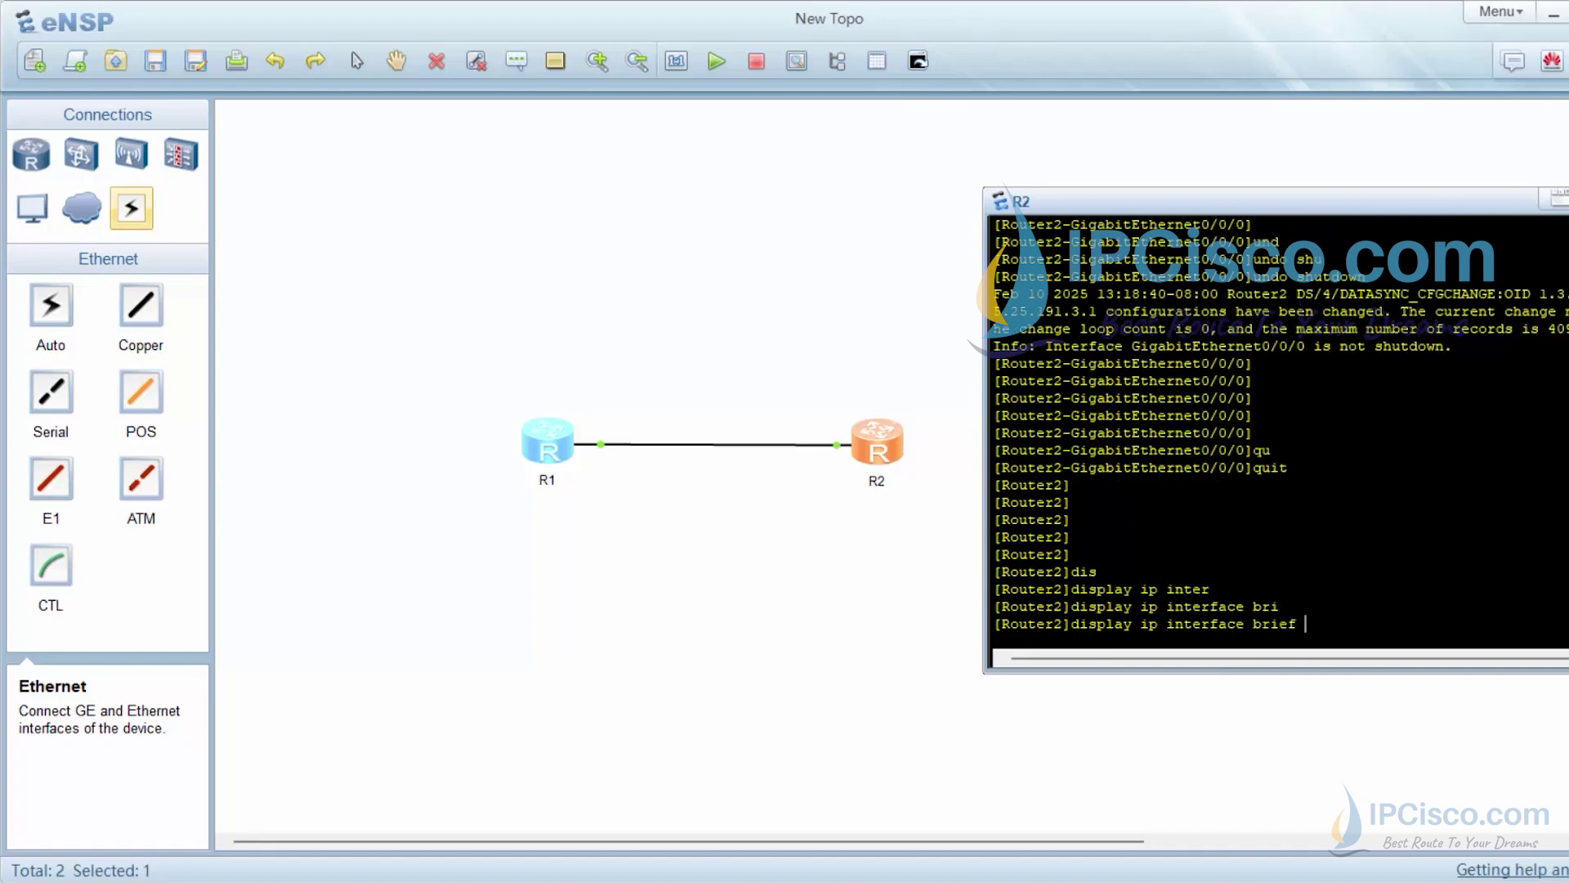
pyautogui.press('Return')
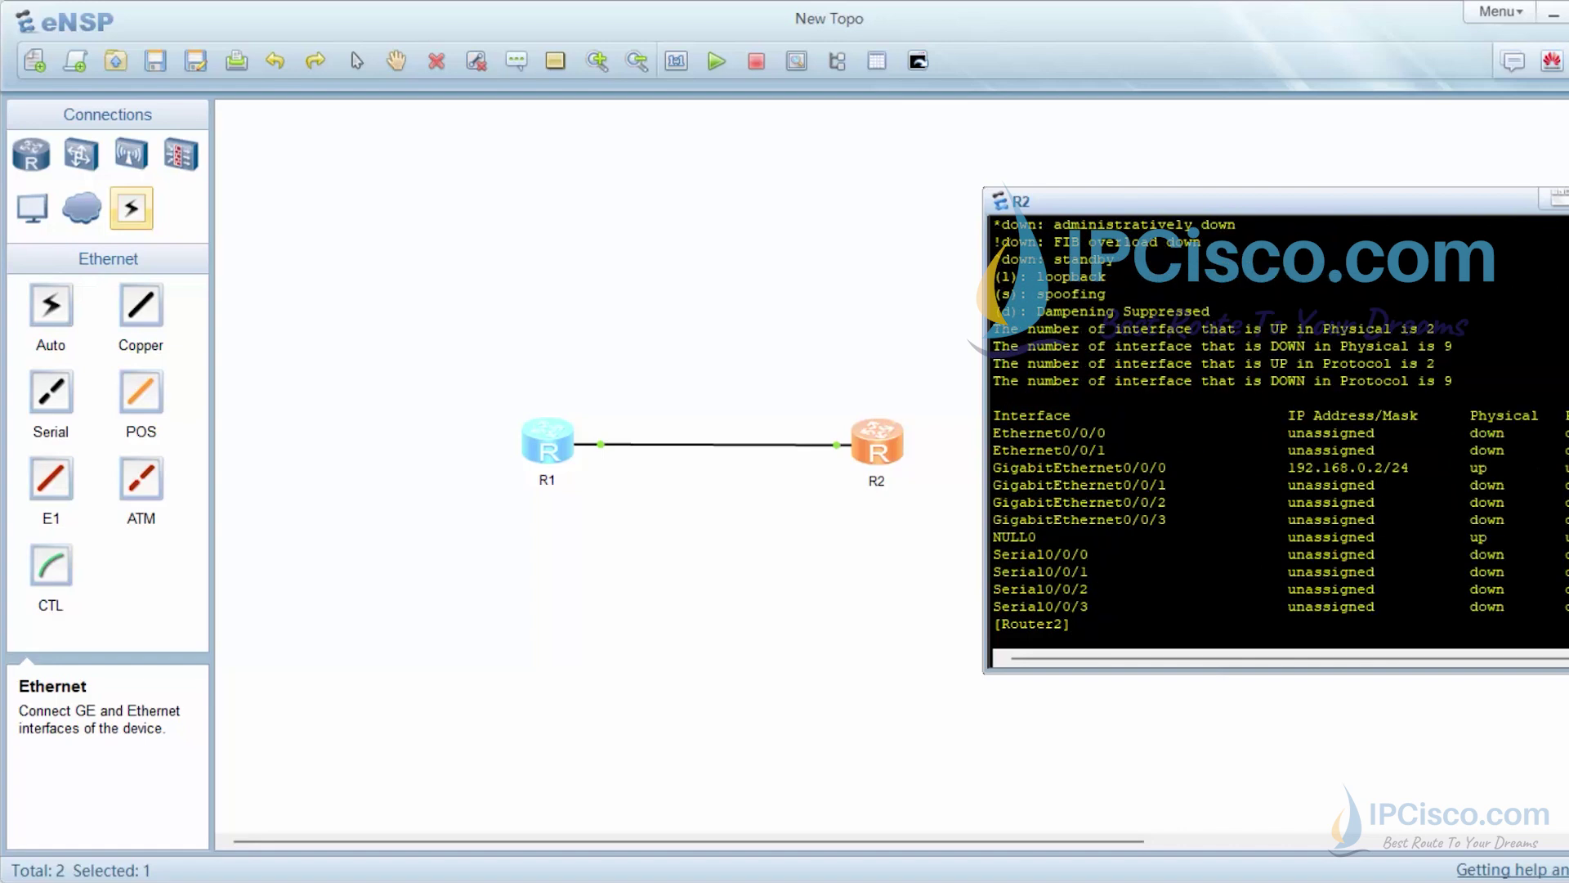
pyautogui.press('Return')
pyautogui.press('Return')
pyautogui.press('Return')
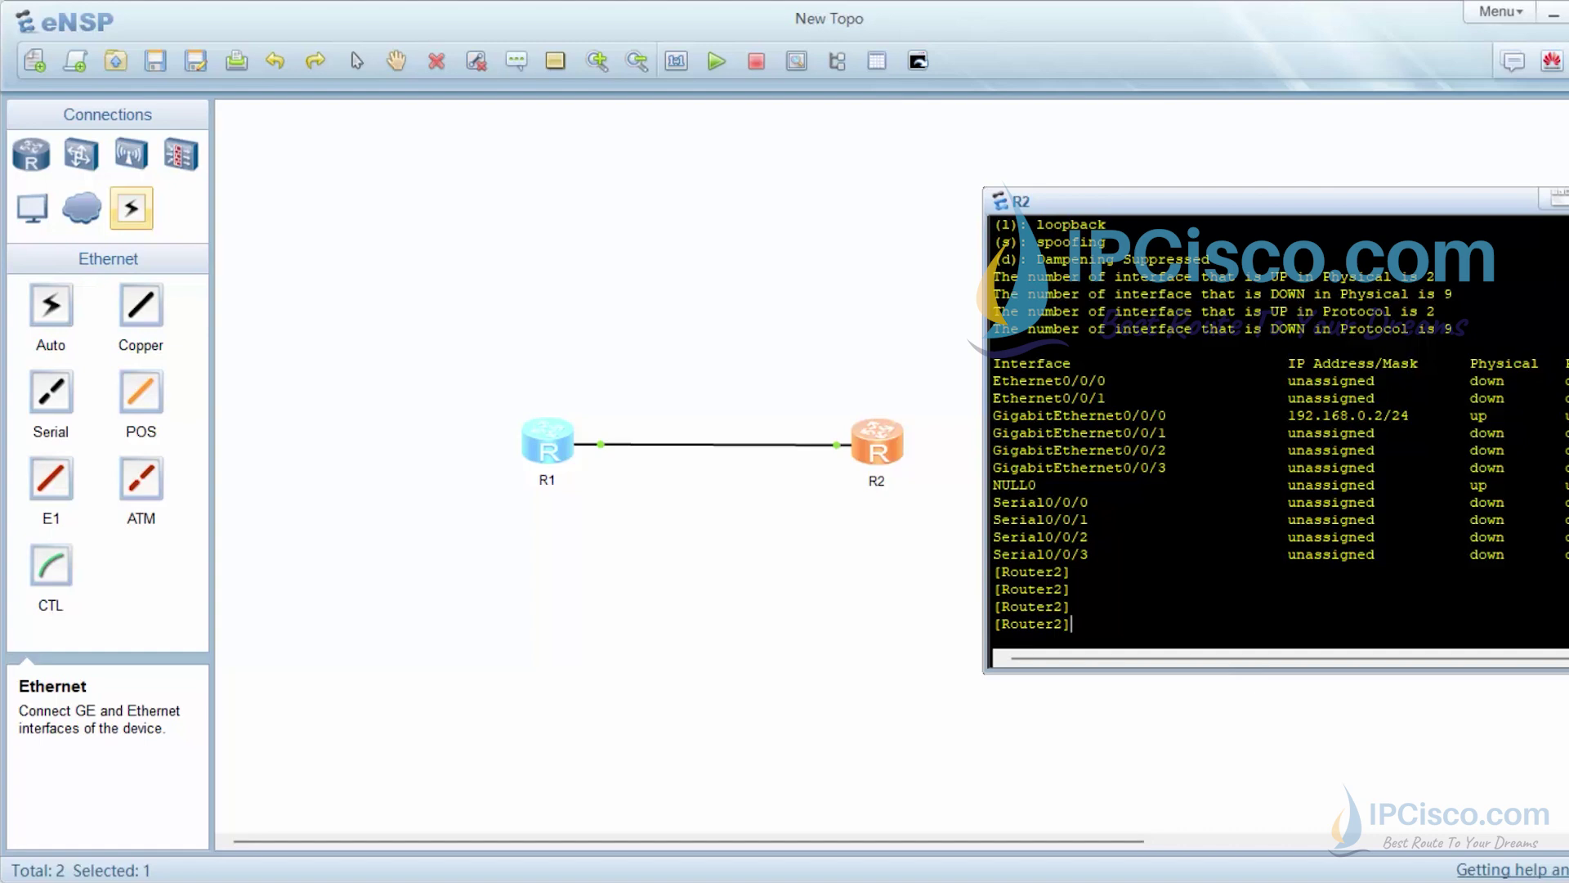
# Show R2's running configuration, confirming GigabitEthernet0/0/0 at 192.168.0.2 255.255.255.0
pyautogui.write('dis')
pyautogui.press('Tab')
pyautogui.write('curr')
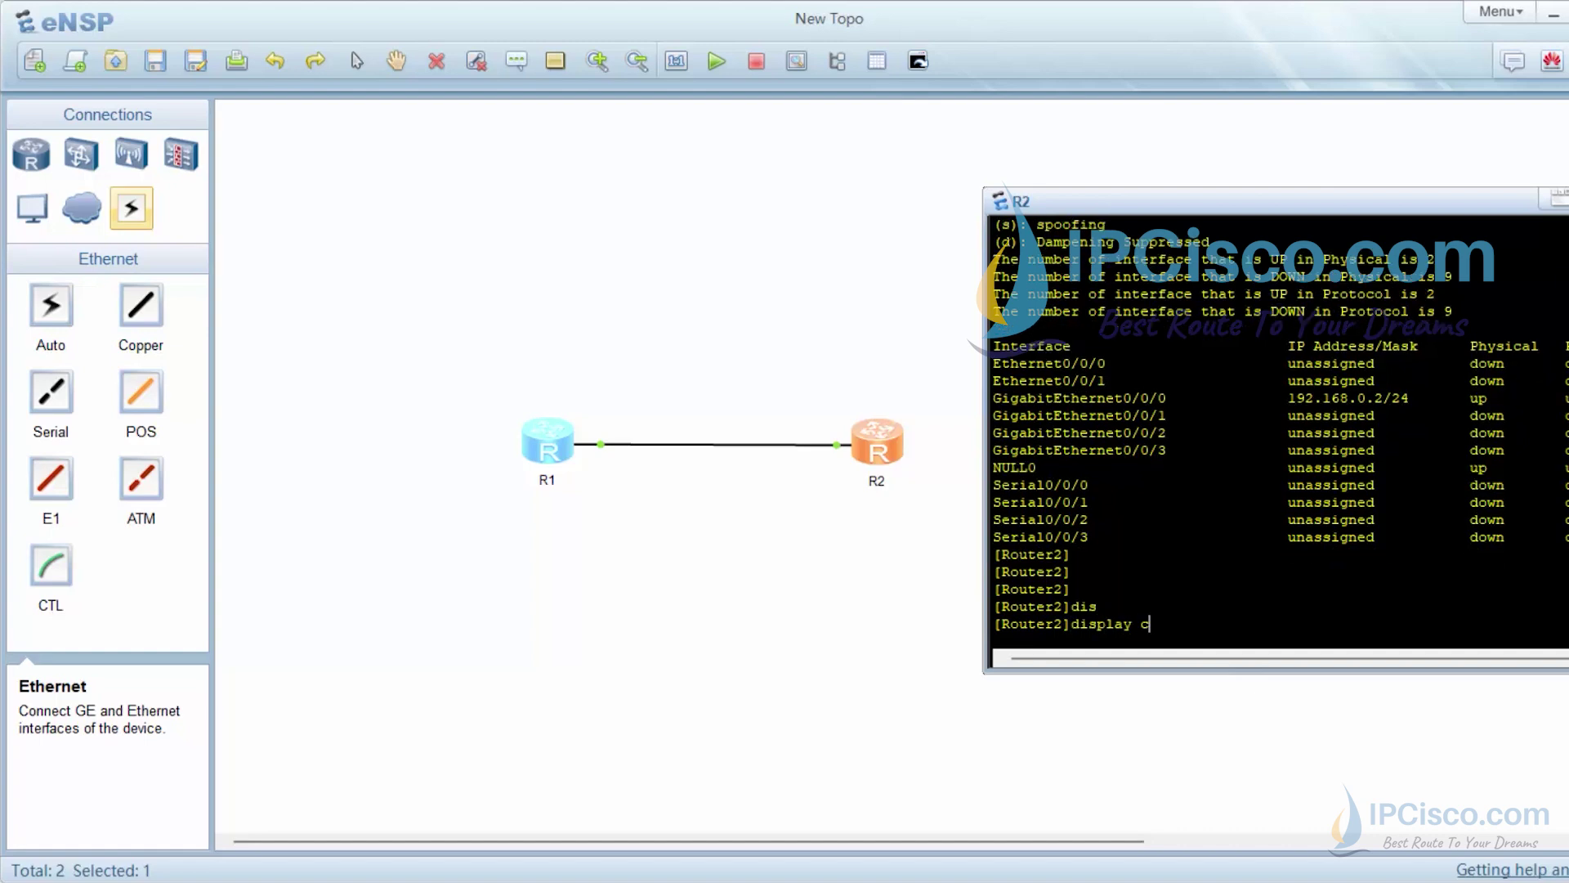
pyautogui.press('Tab')
pyautogui.press('Return')
pyautogui.press('space')
pyautogui.press('space')
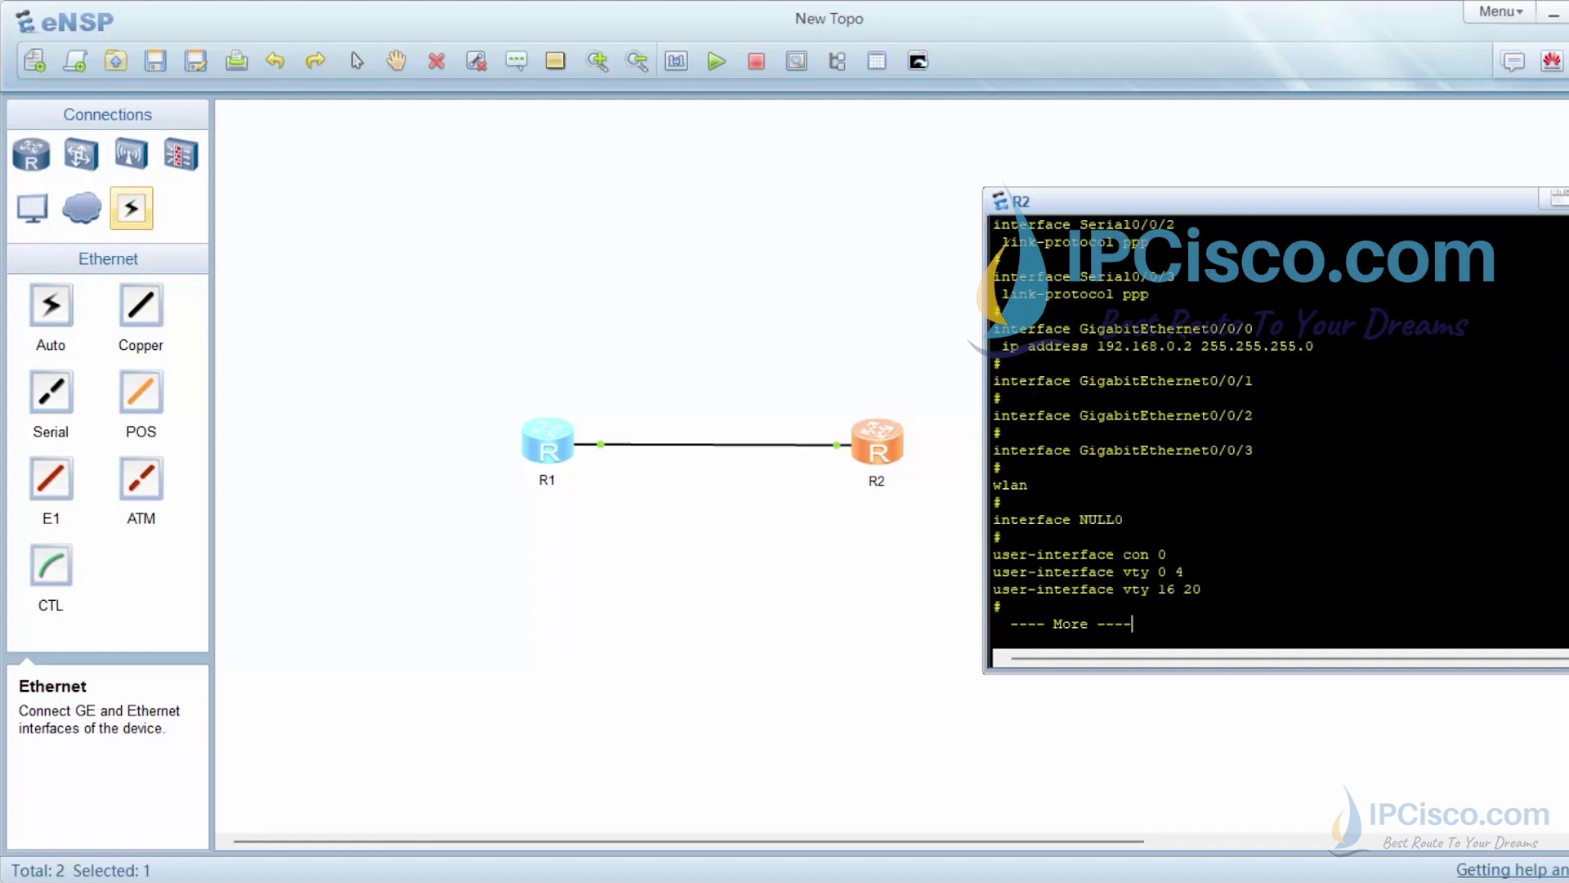
pyautogui.scroll(8, 1275, 433)
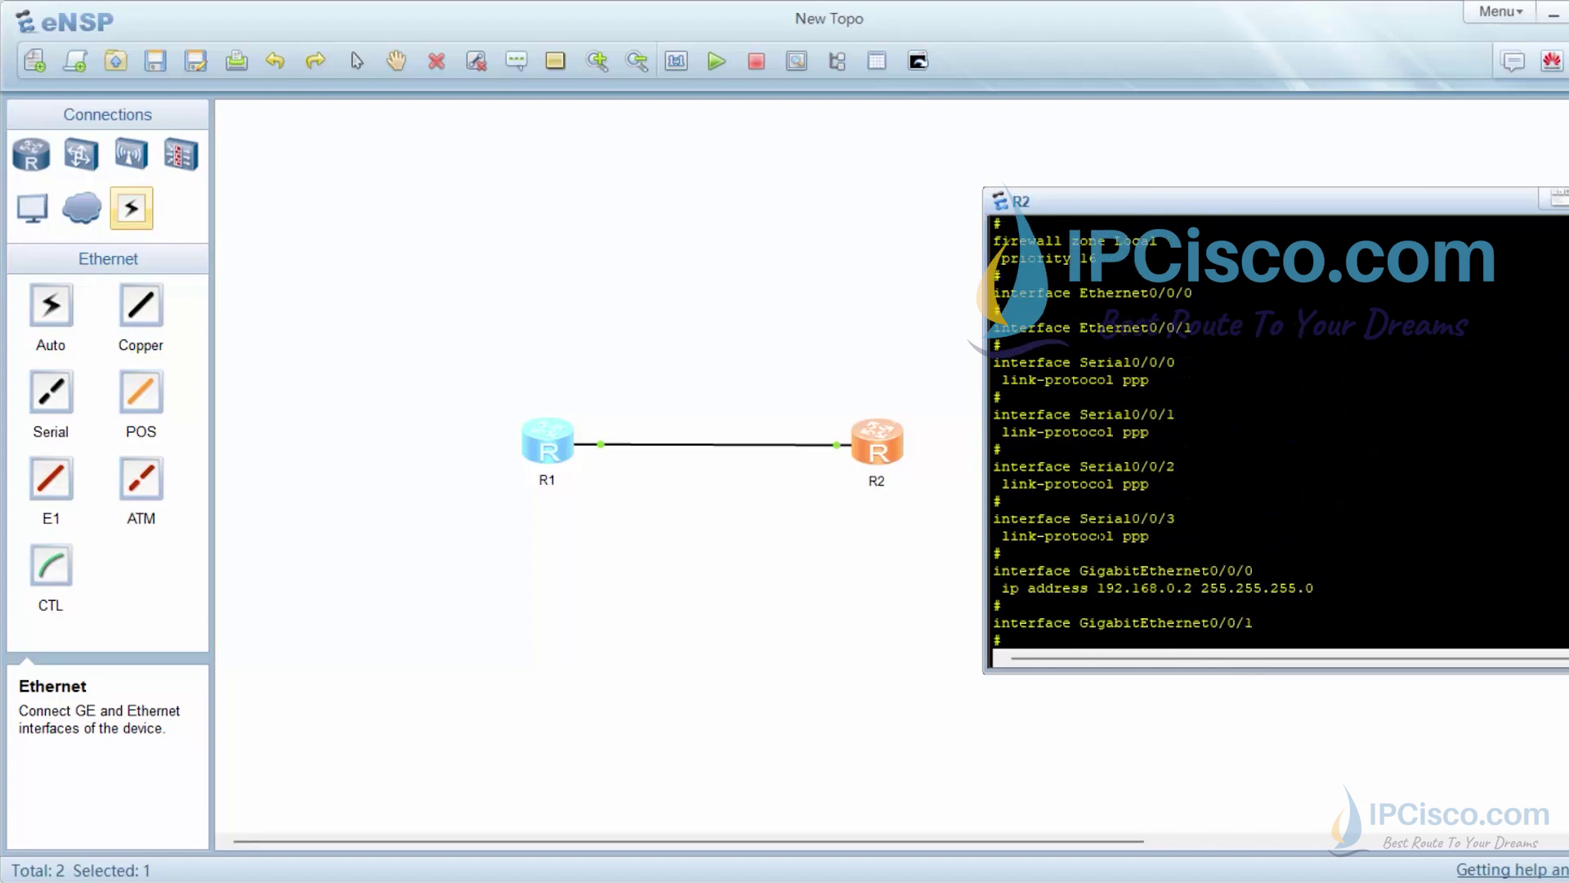
pyautogui.scroll(-8, 1275, 433)
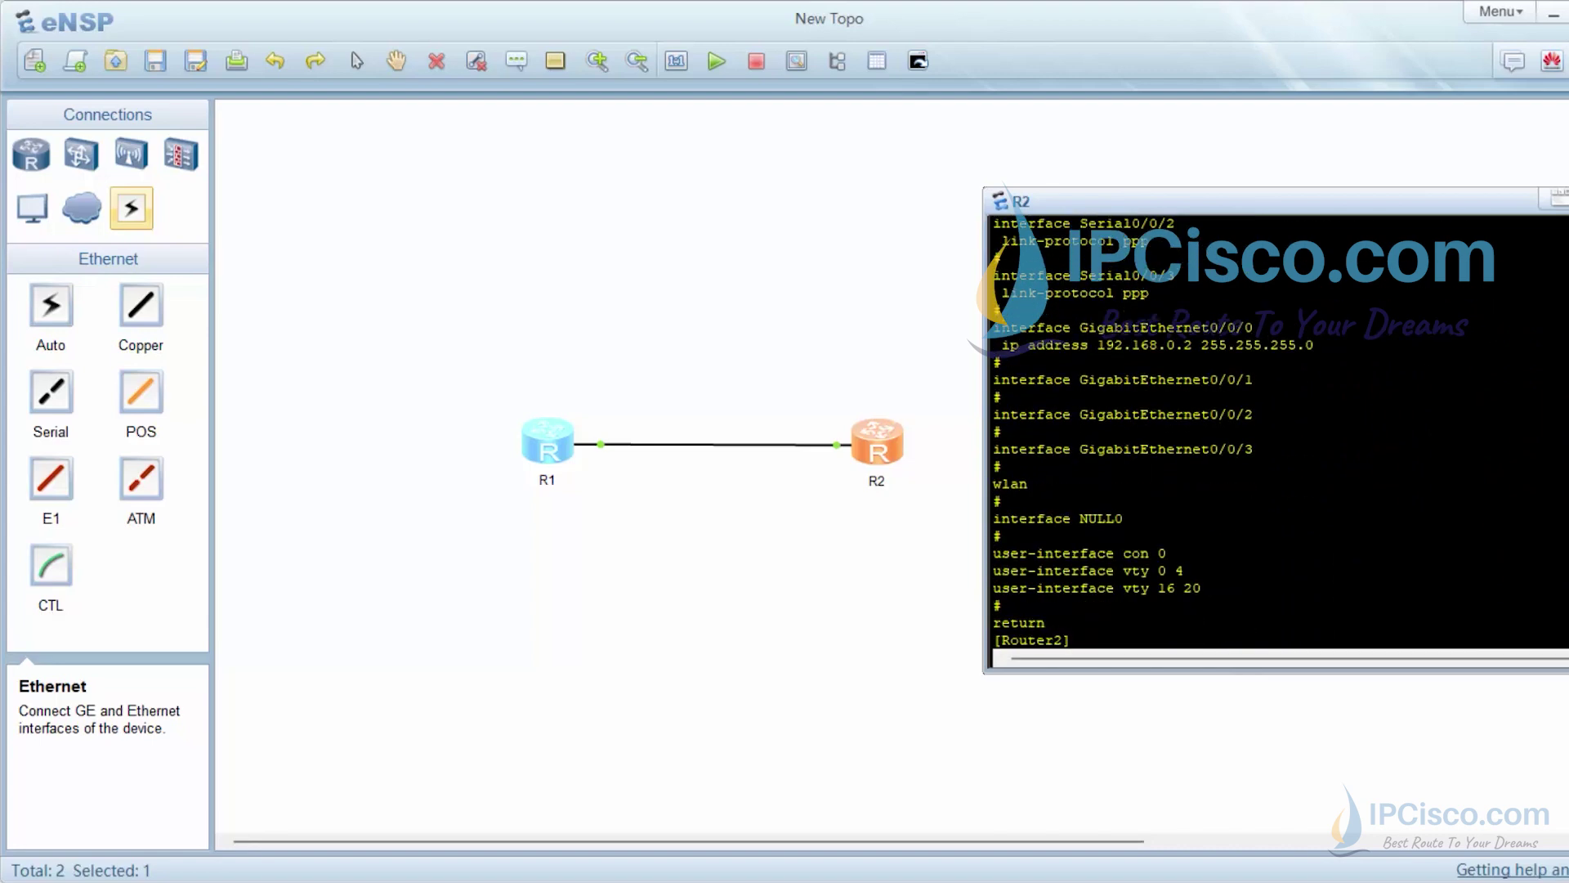
# List R2's 'display ?' options page by page, then return to the prompt
pyautogui.write('dis')
pyautogui.press('Tab')
pyautogui.write('?')
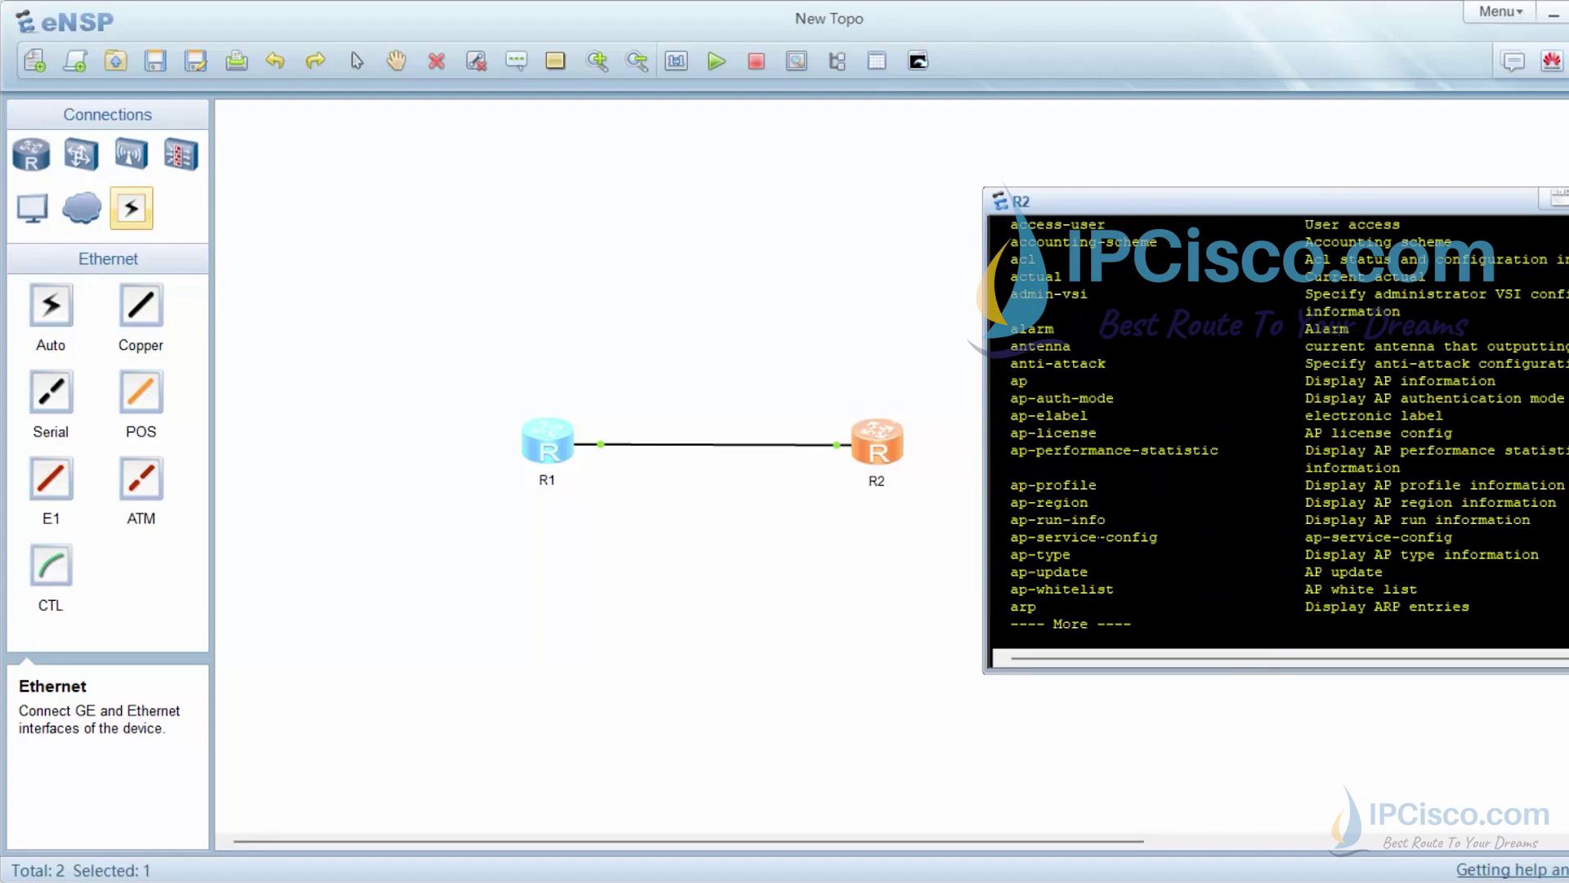
pyautogui.scroll(10, 1275, 433)
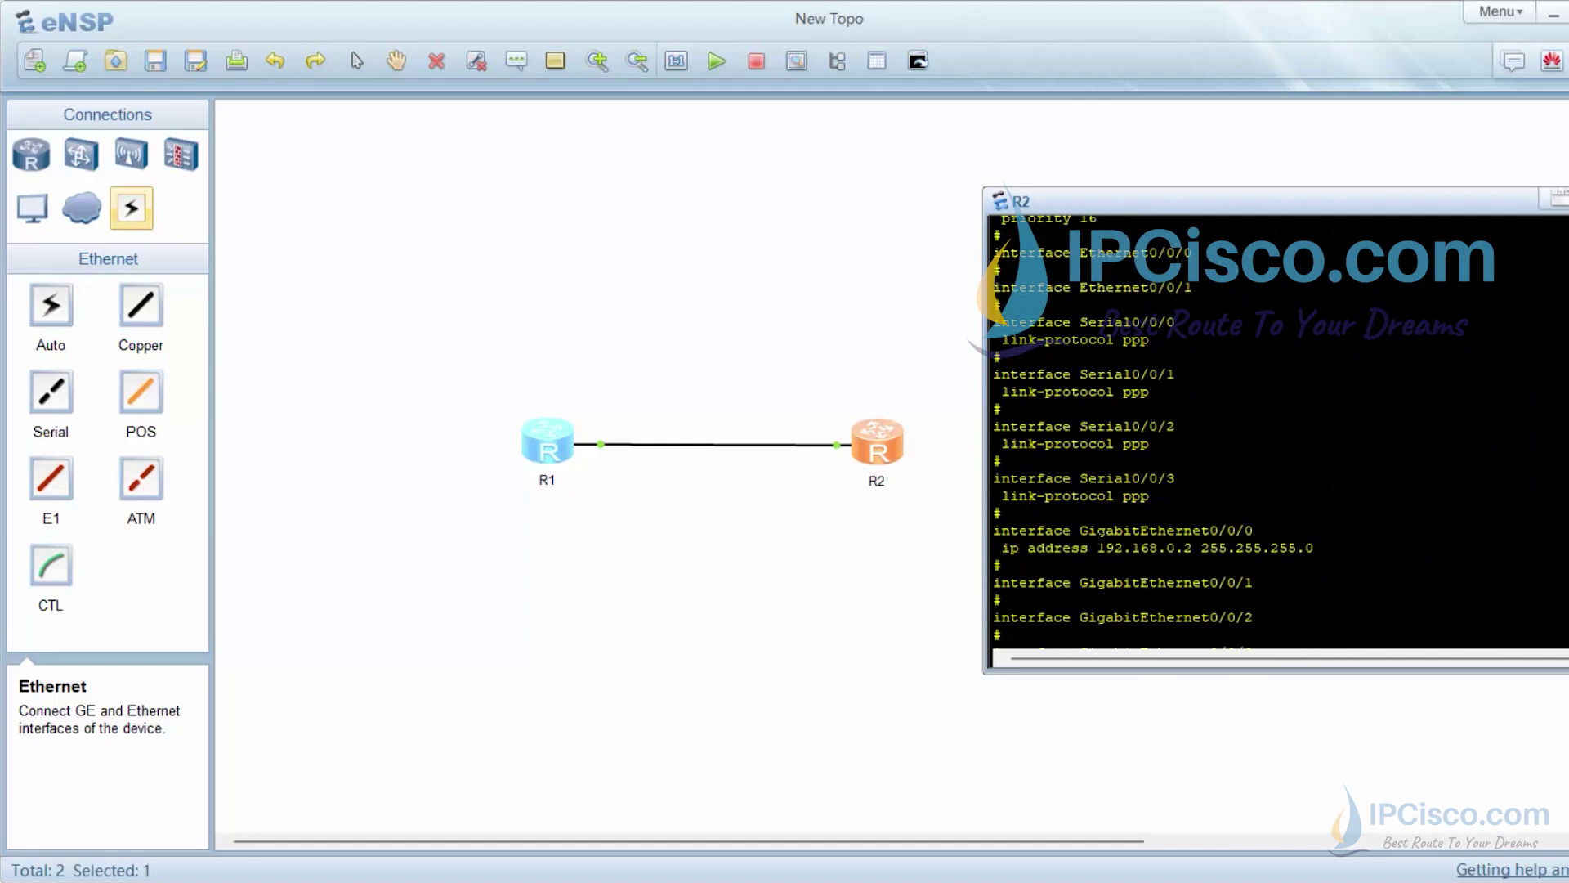
pyautogui.scroll(-10, 1275, 433)
pyautogui.press('space')
pyautogui.press('space')
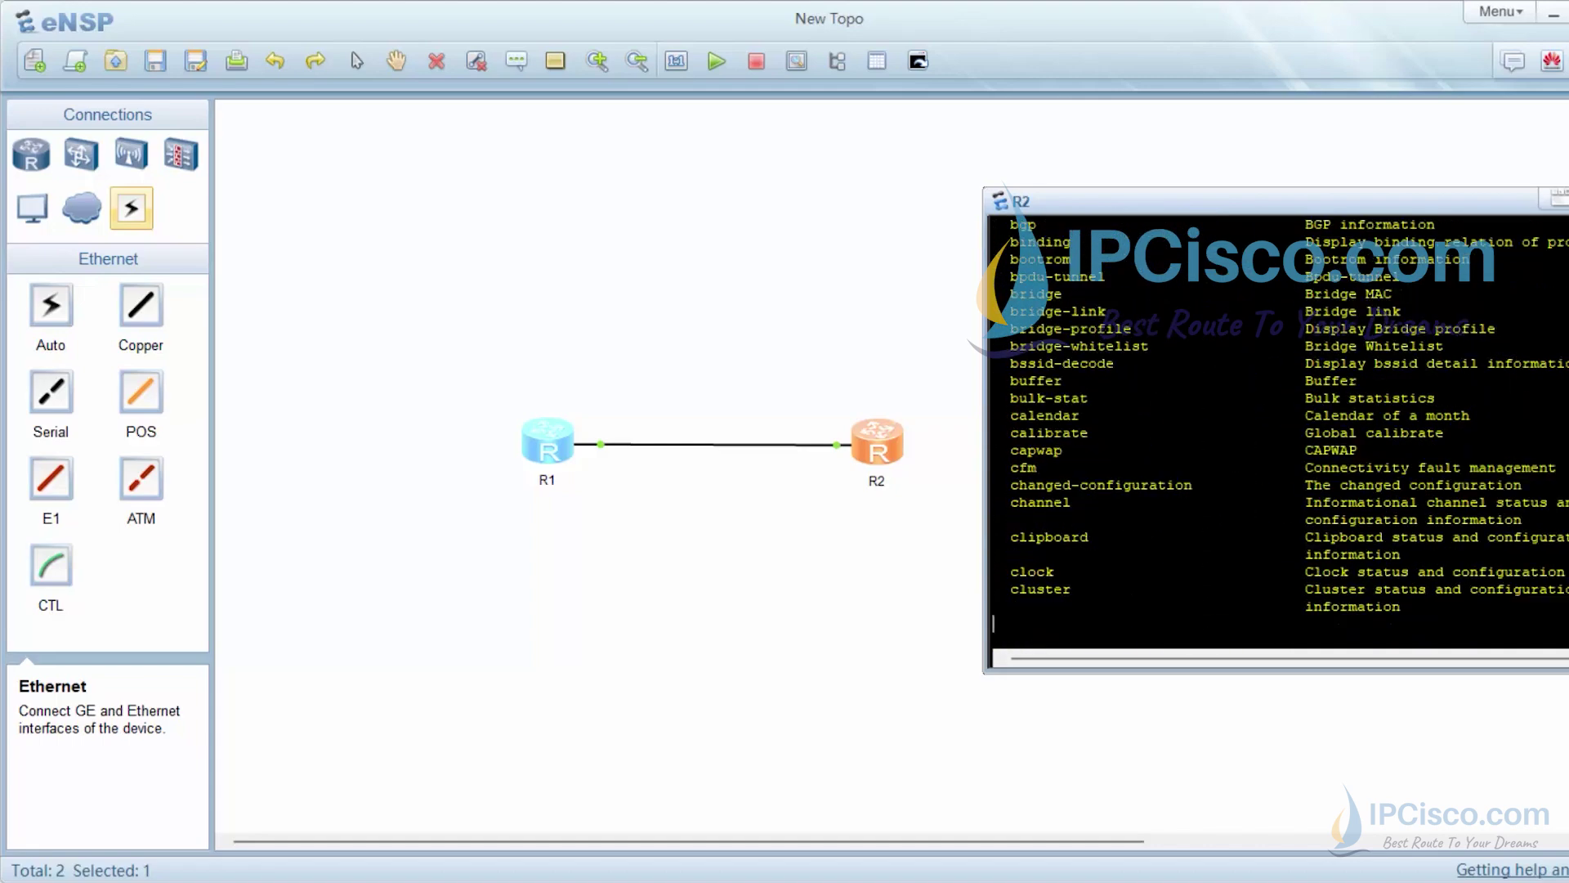
pyautogui.scroll(2, 1275, 433)
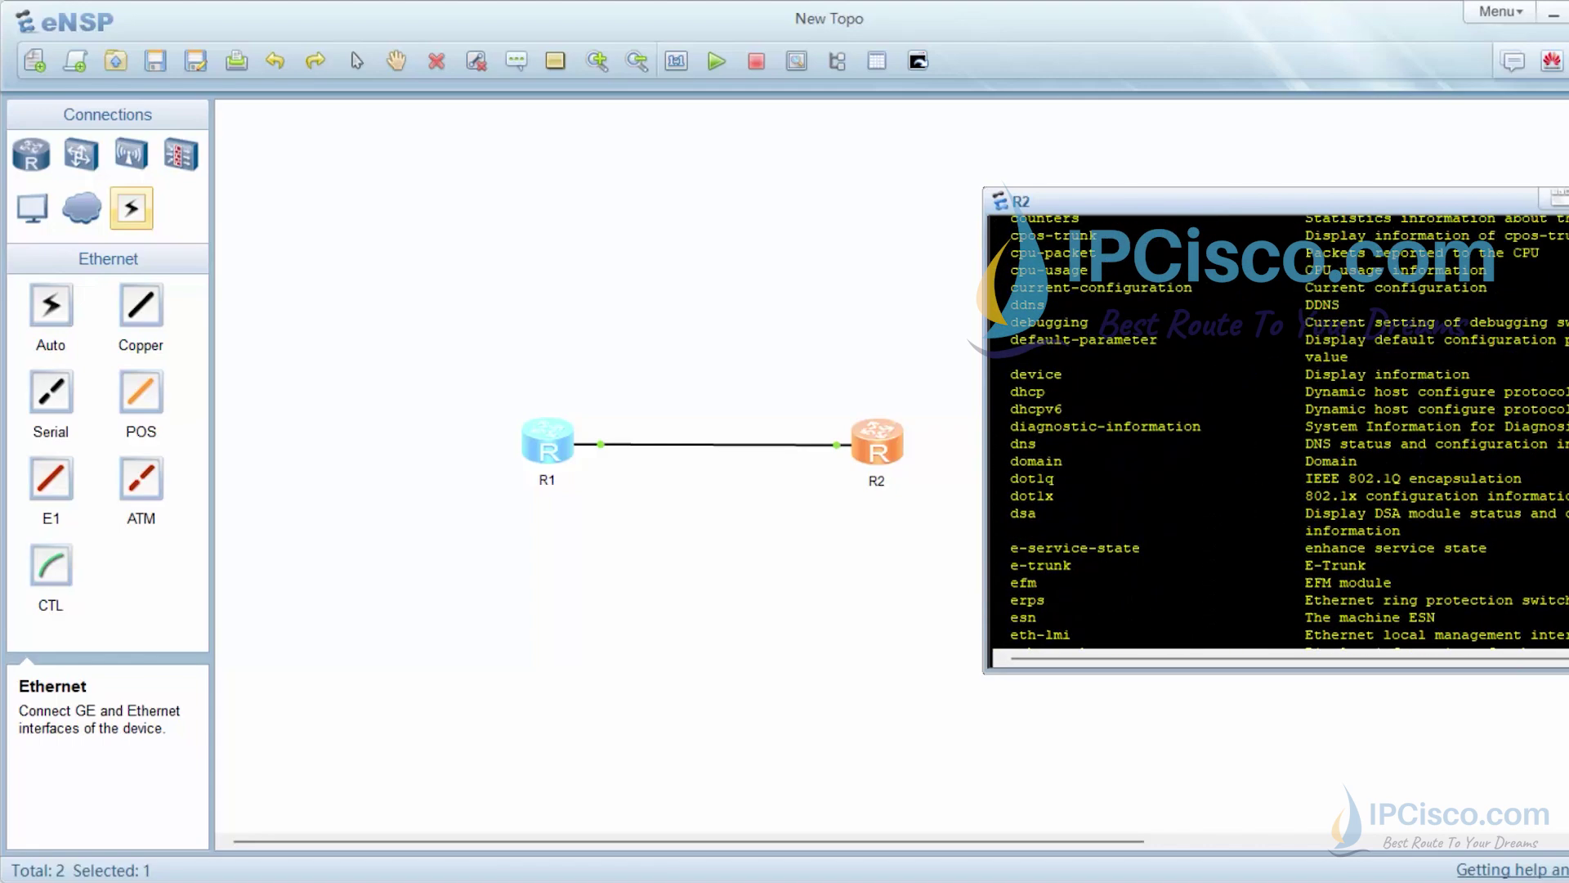
pyautogui.scroll(5, 1275, 433)
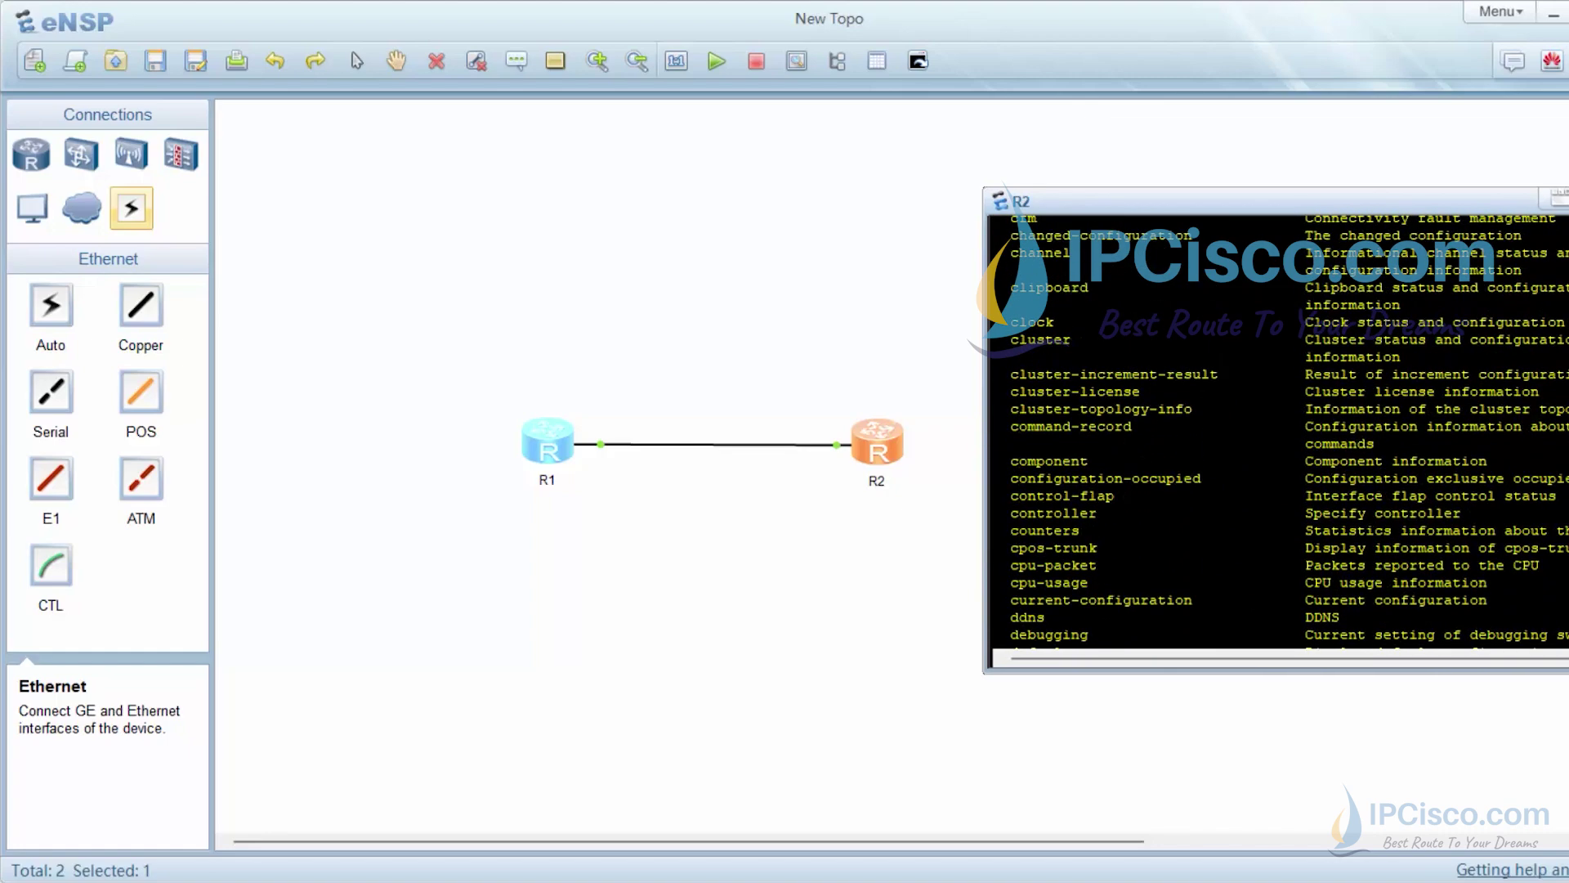
pyautogui.scroll(-6, 1275, 433)
pyautogui.scroll(-2, 1275, 433)
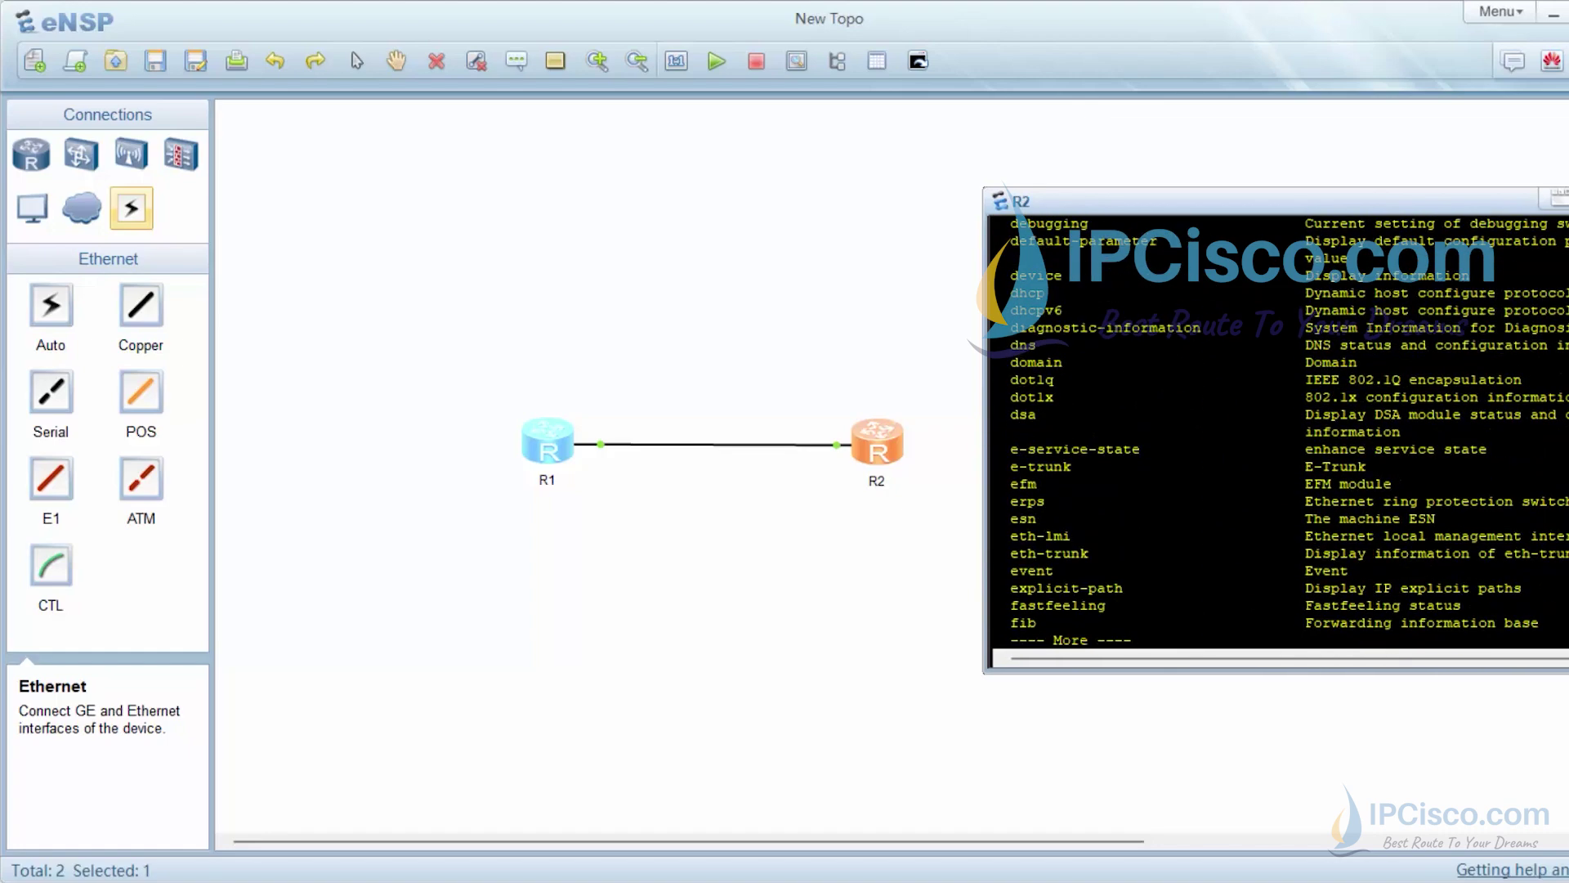
pyautogui.press('space')
pyautogui.hotkey('ctrl', 'c')
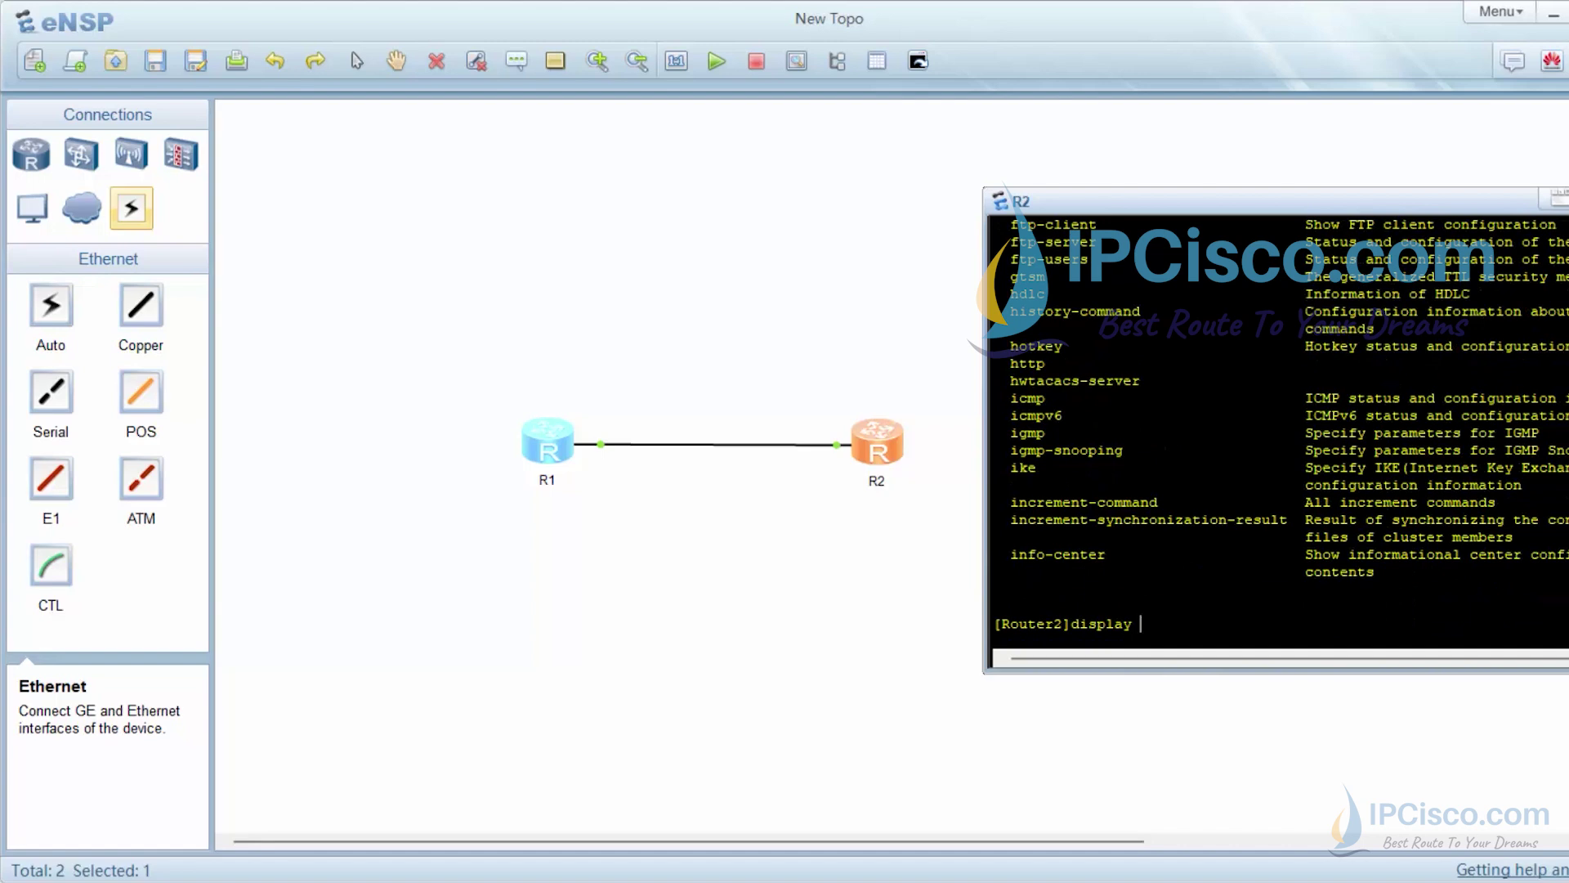
pyautogui.write('clo')
pyautogui.press('Tab')
pyautogui.press('Return')
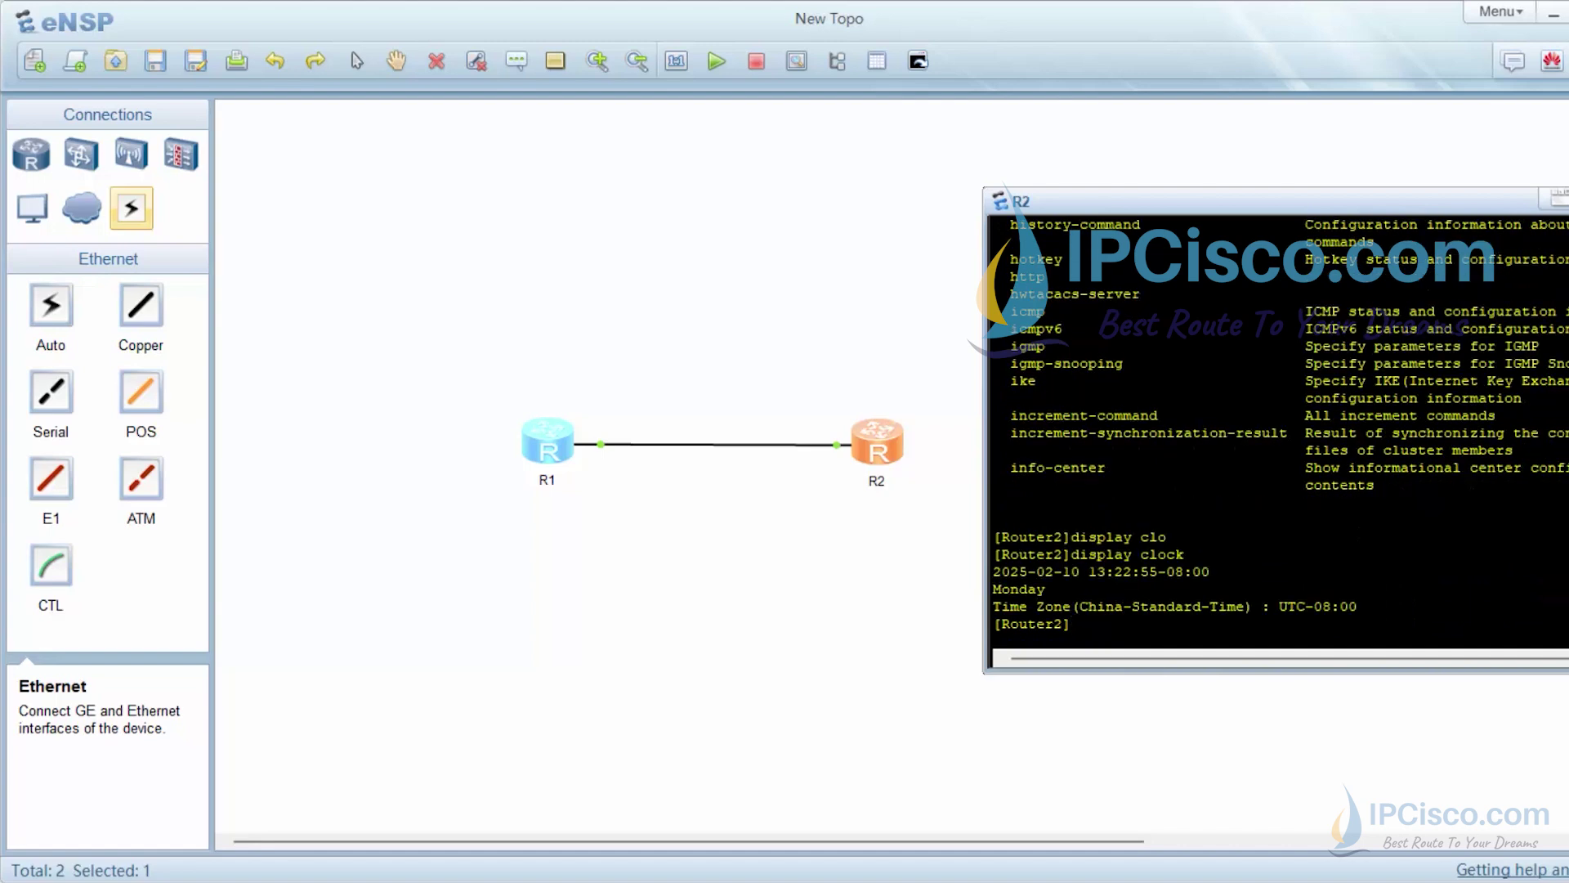
pyautogui.press('Return')
pyautogui.press('Return')
pyautogui.press('Return')
# Edit the recalled command into 'display calendar' to show R2's February 2025 calendar
pyautogui.press('Up')
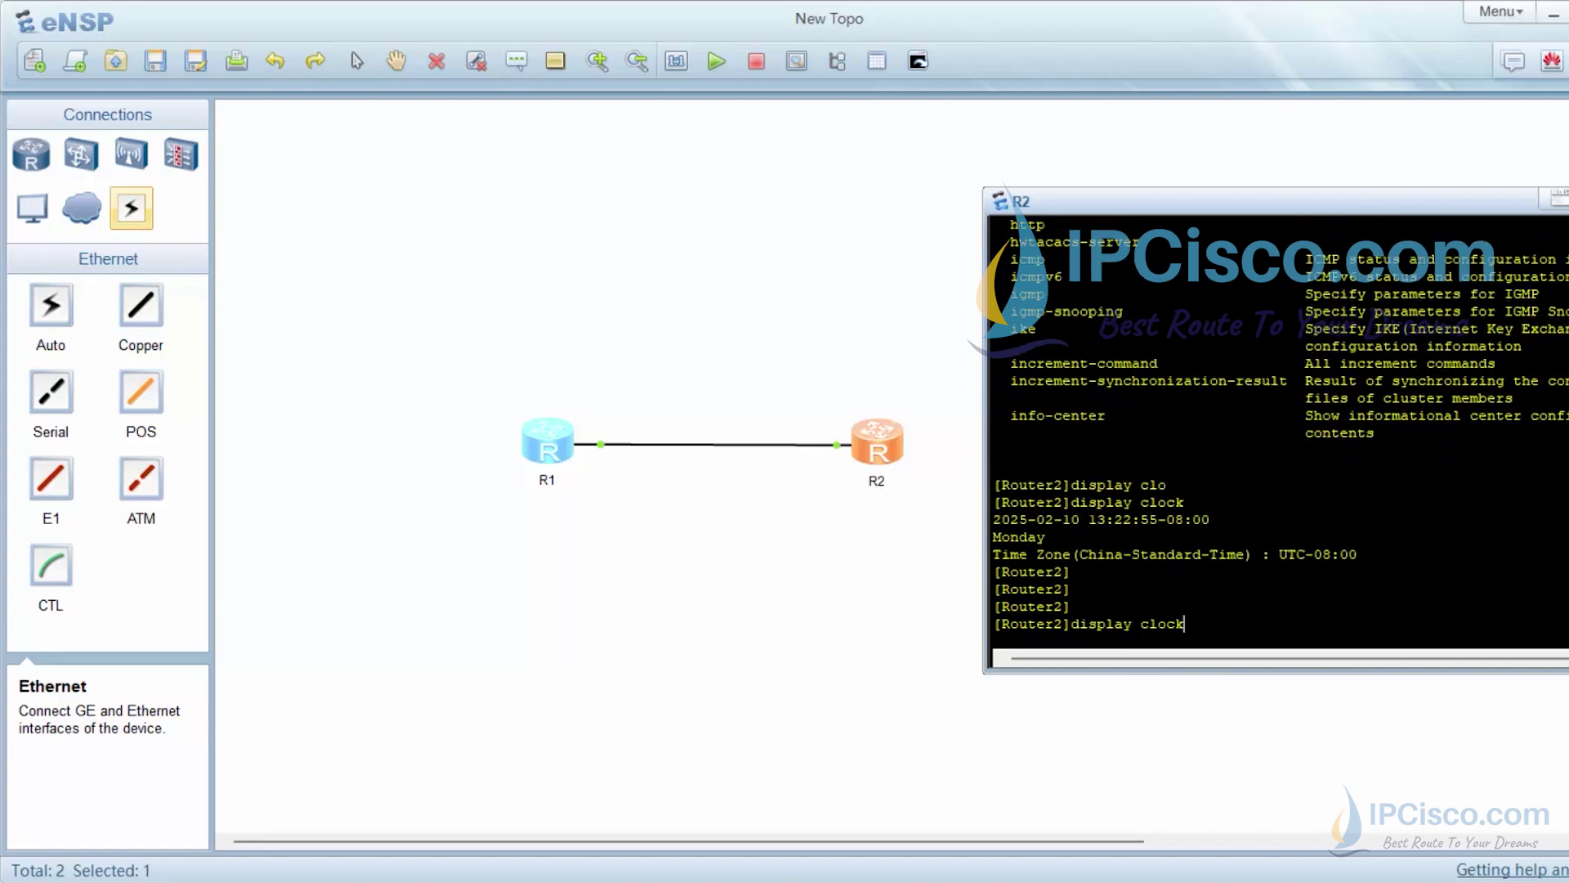
pyautogui.press('BackSpace')
pyautogui.press('BackSpace')
pyautogui.press('BackSpace')
pyautogui.press('BackSpace')
pyautogui.write('al')
pyautogui.press('Tab')
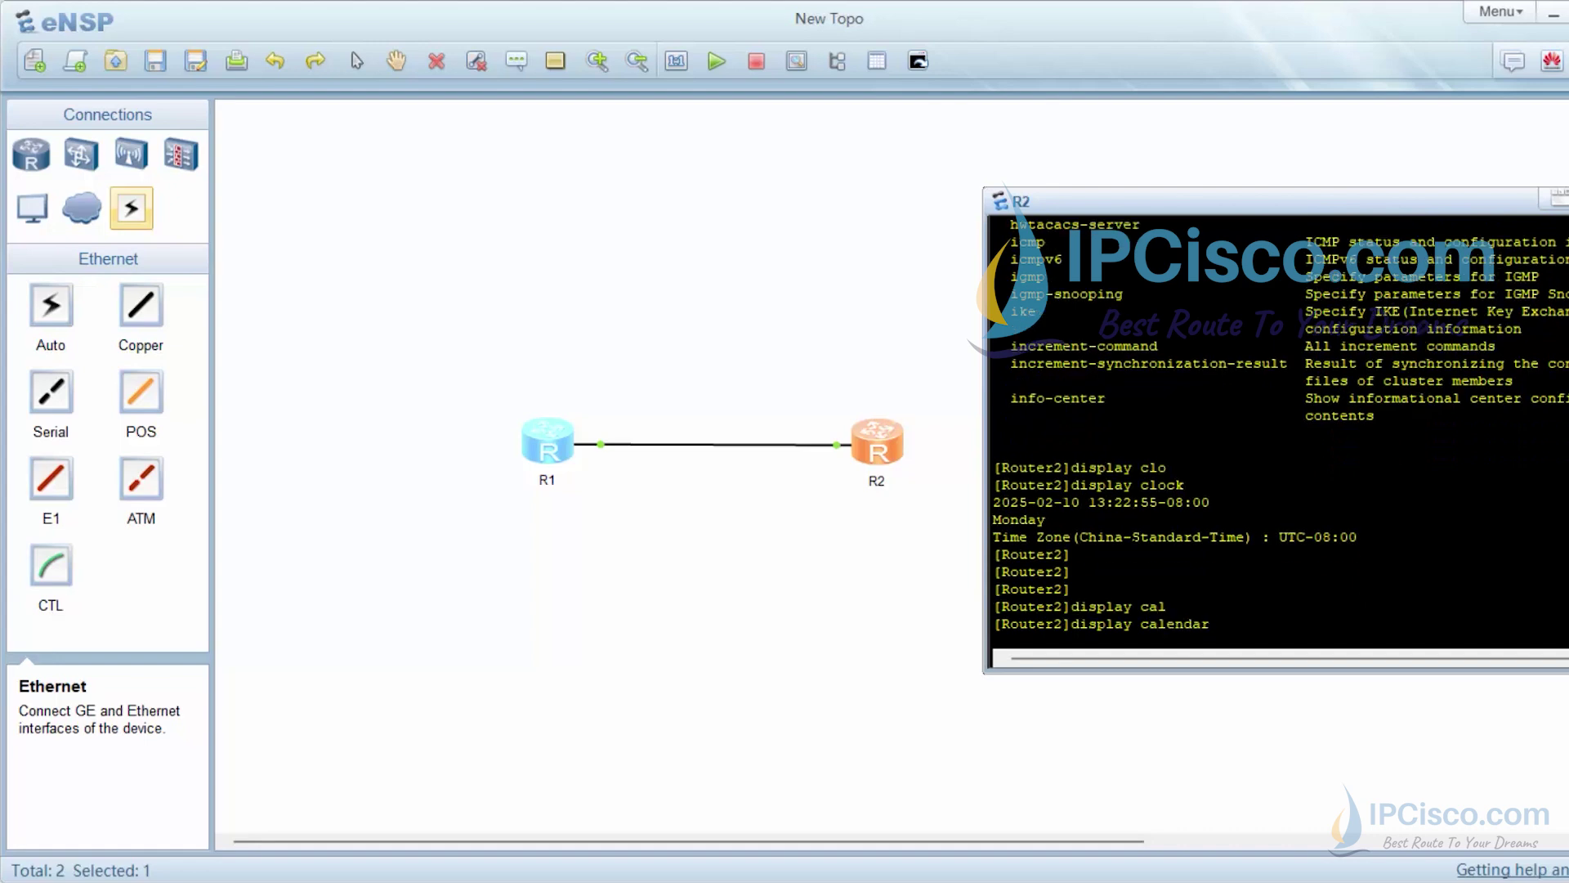
pyautogui.press('Return')
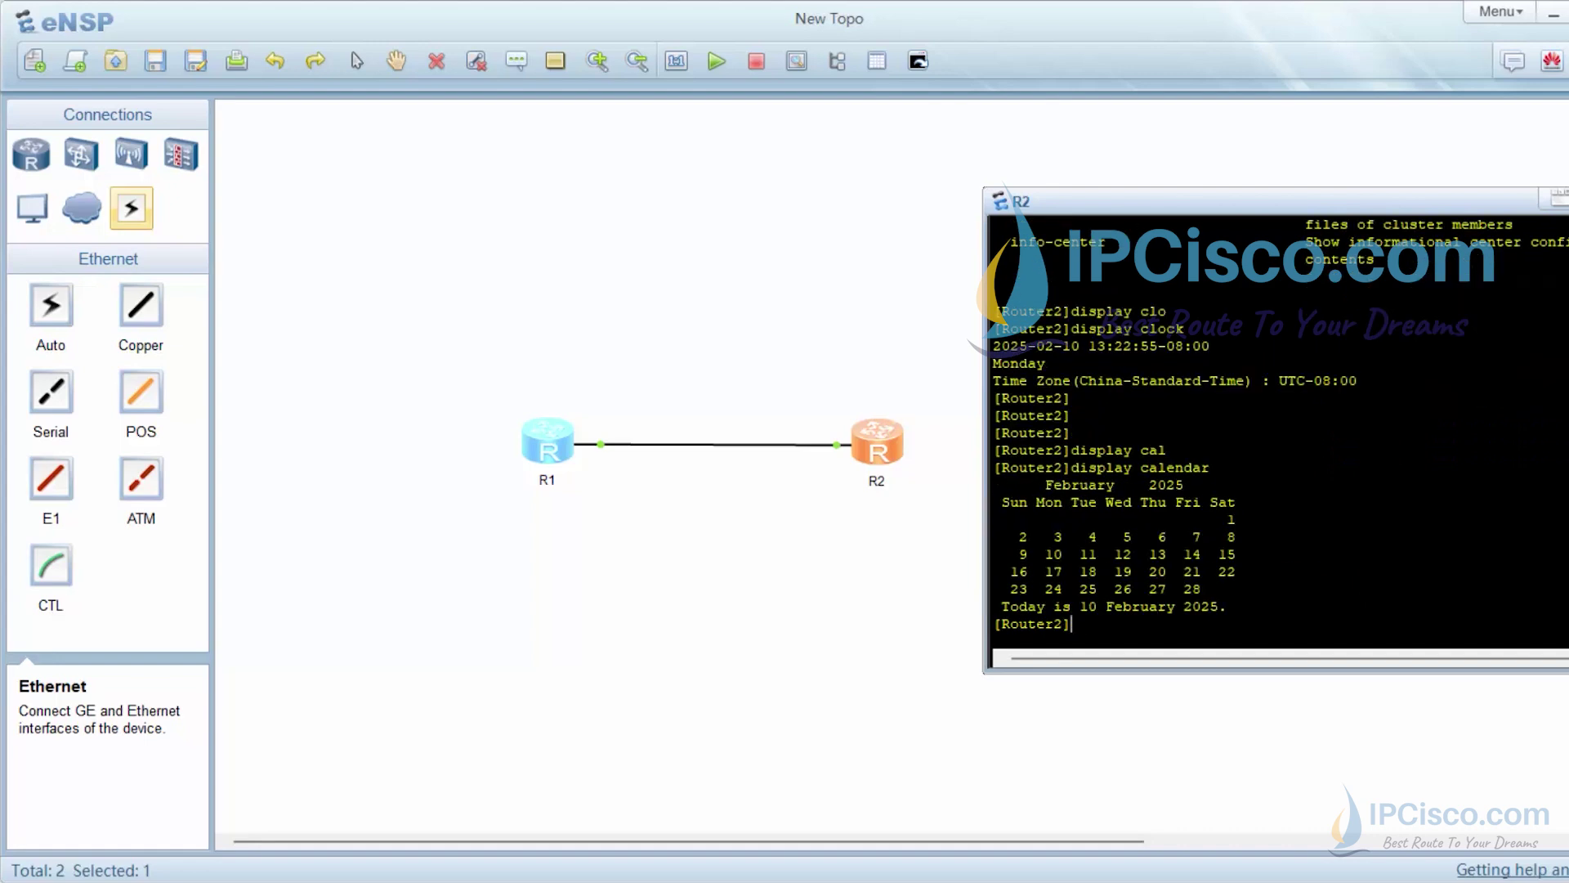
pyautogui.press('Return')
pyautogui.press('Return')
pyautogui.press('Return')
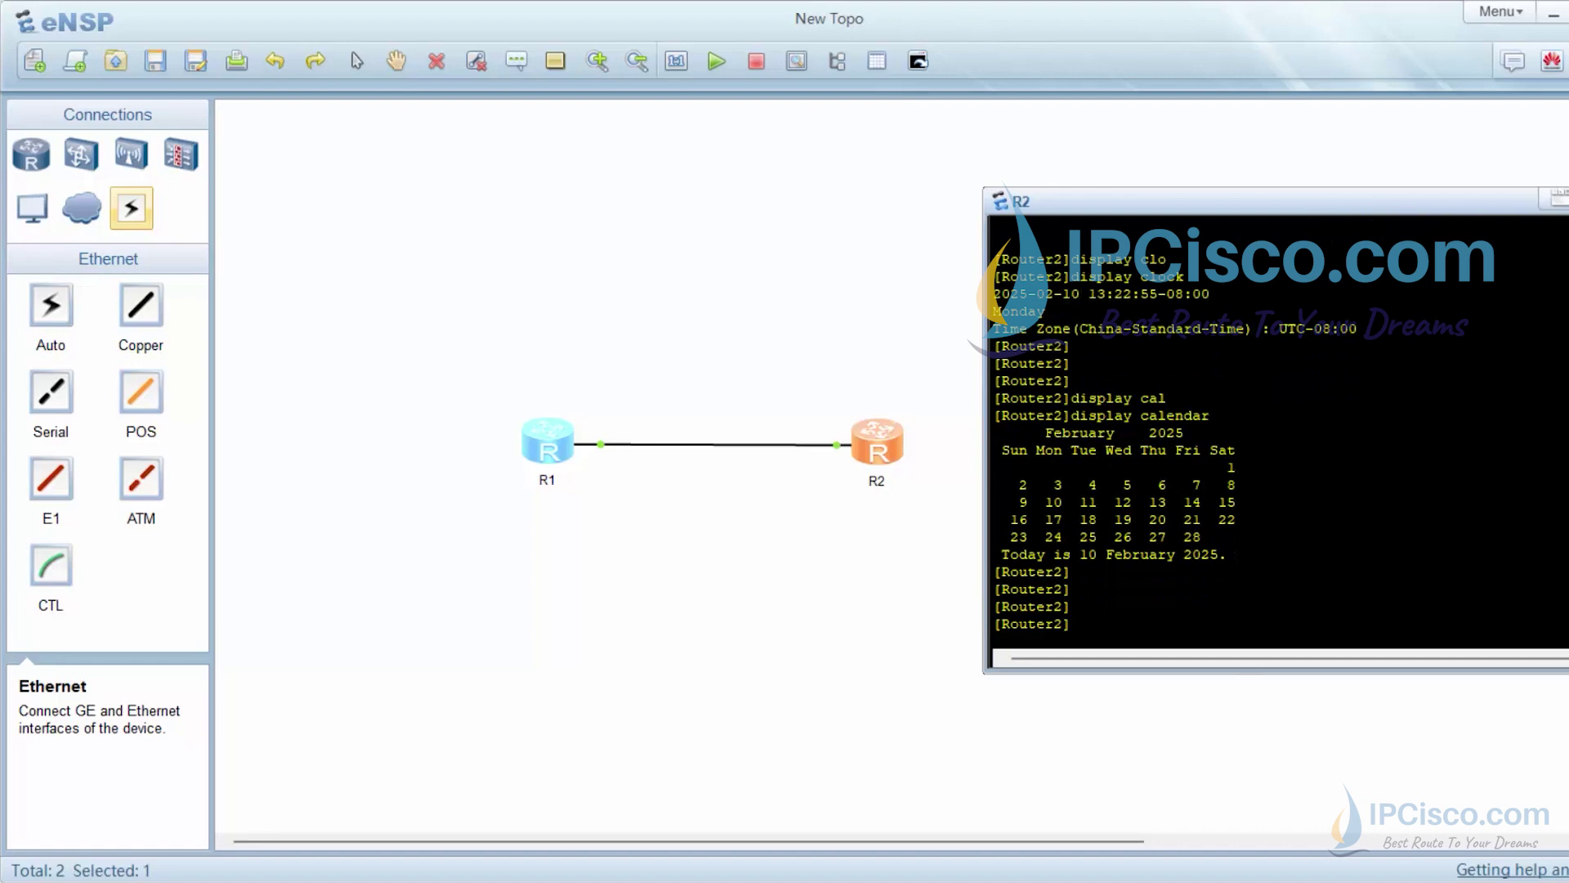
# Try 'display route' on R2 and query its options with '?'
pyautogui.write('dis')
pyautogui.press('Tab')
pyautogui.write('ro')
pyautogui.press('Tab')
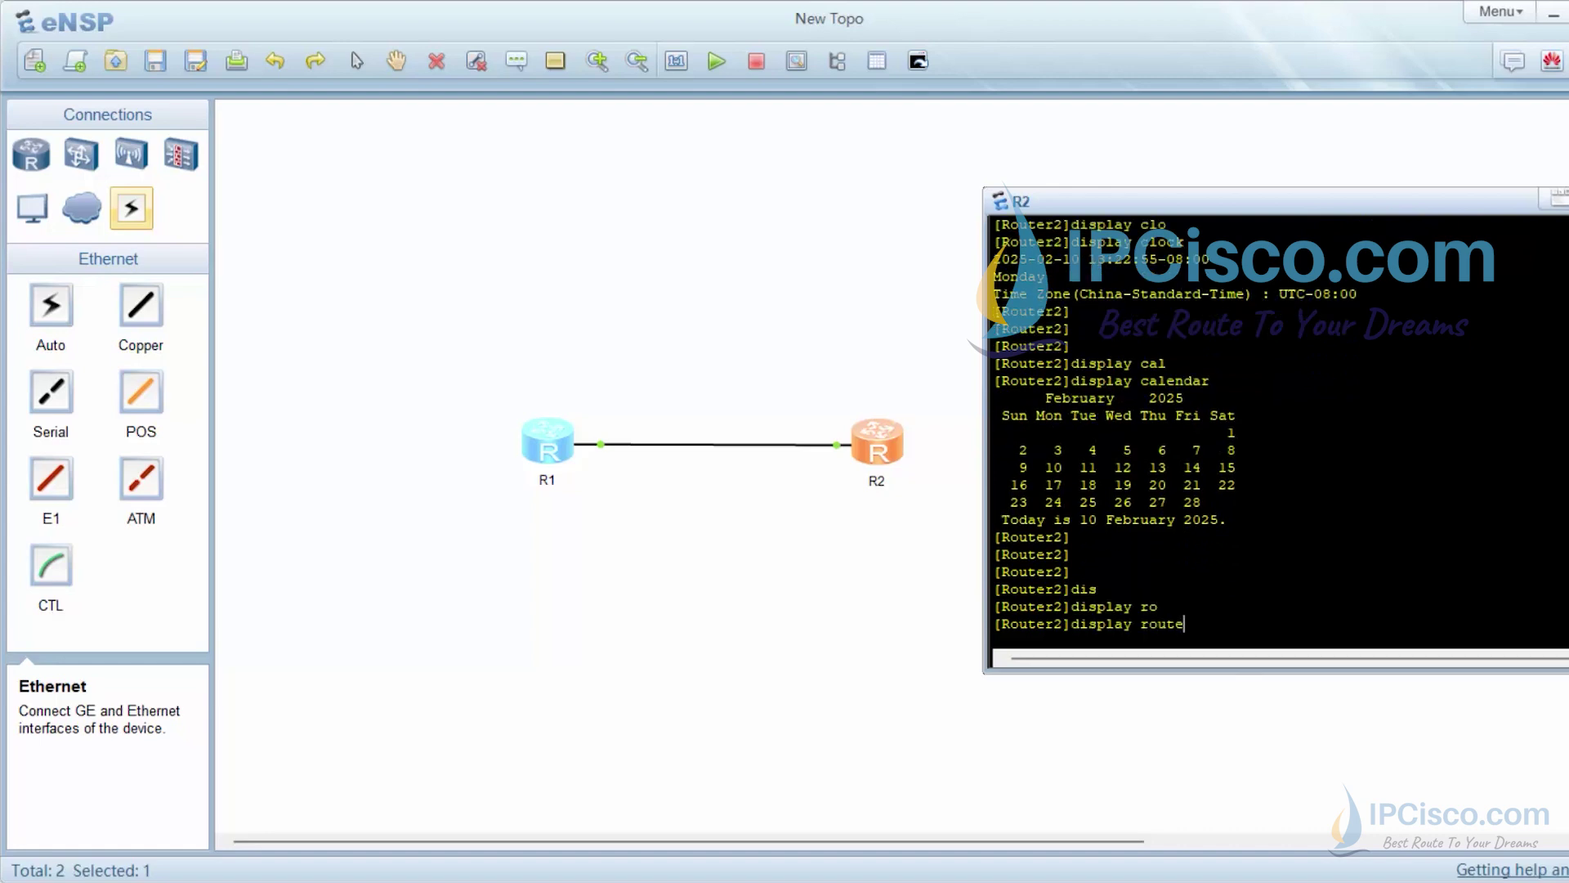
pyautogui.press('Return')
pyautogui.press('Up')
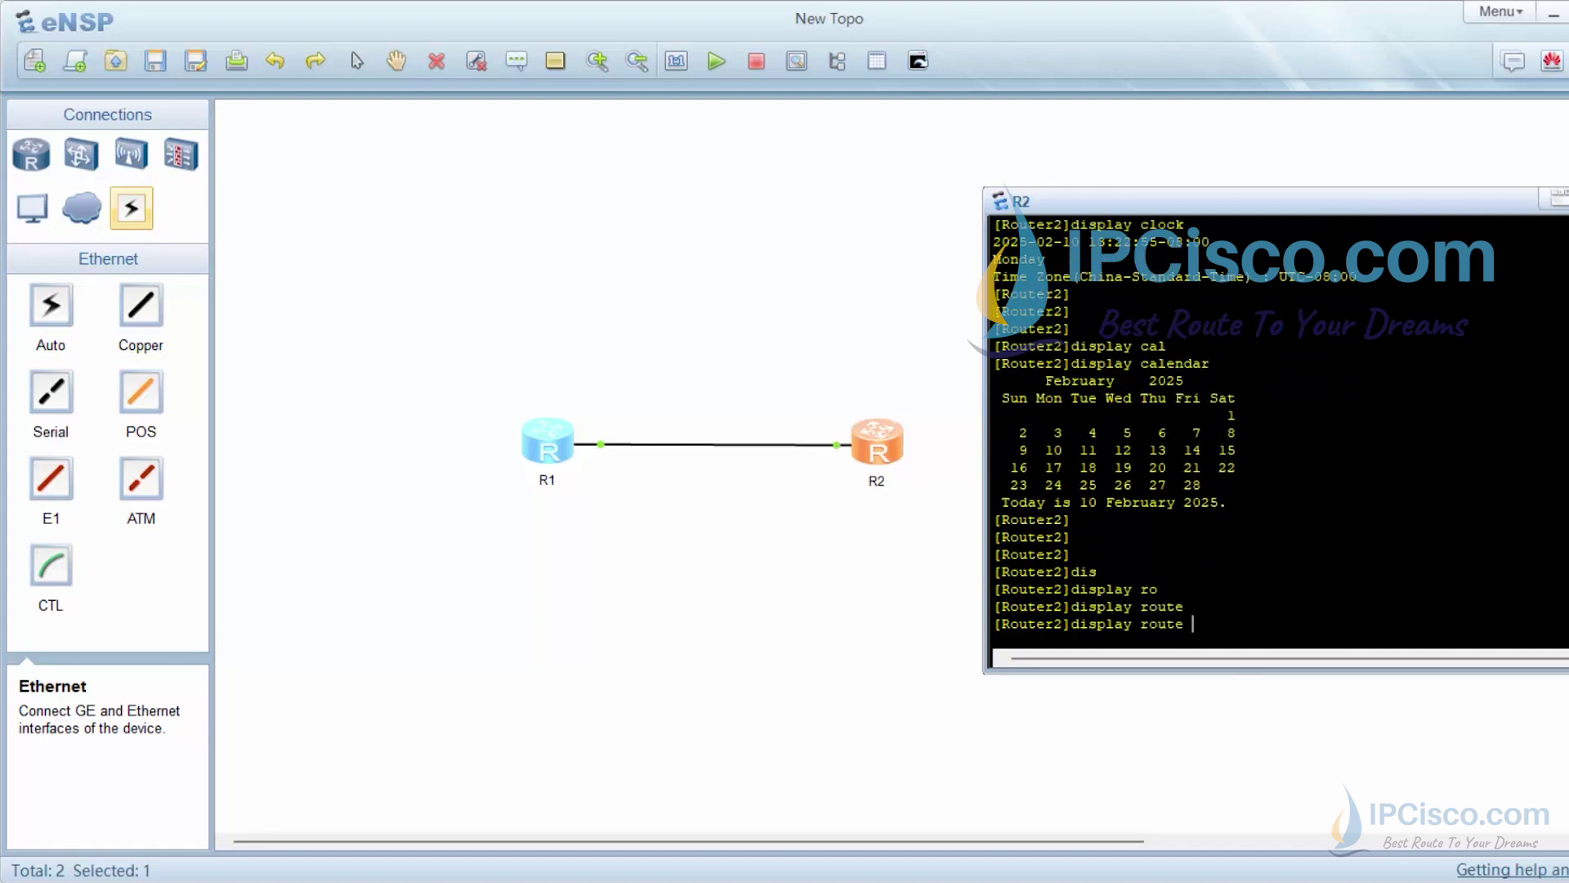
pyautogui.write('?')
# Run 'display ip routing-table', listing R2's four direct routes including 192.168.0.0/24
pyautogui.press('BackSpace')
pyautogui.press('BackSpace')
pyautogui.press('BackSpace')
pyautogui.press('BackSpace')
pyautogui.press('BackSpace')
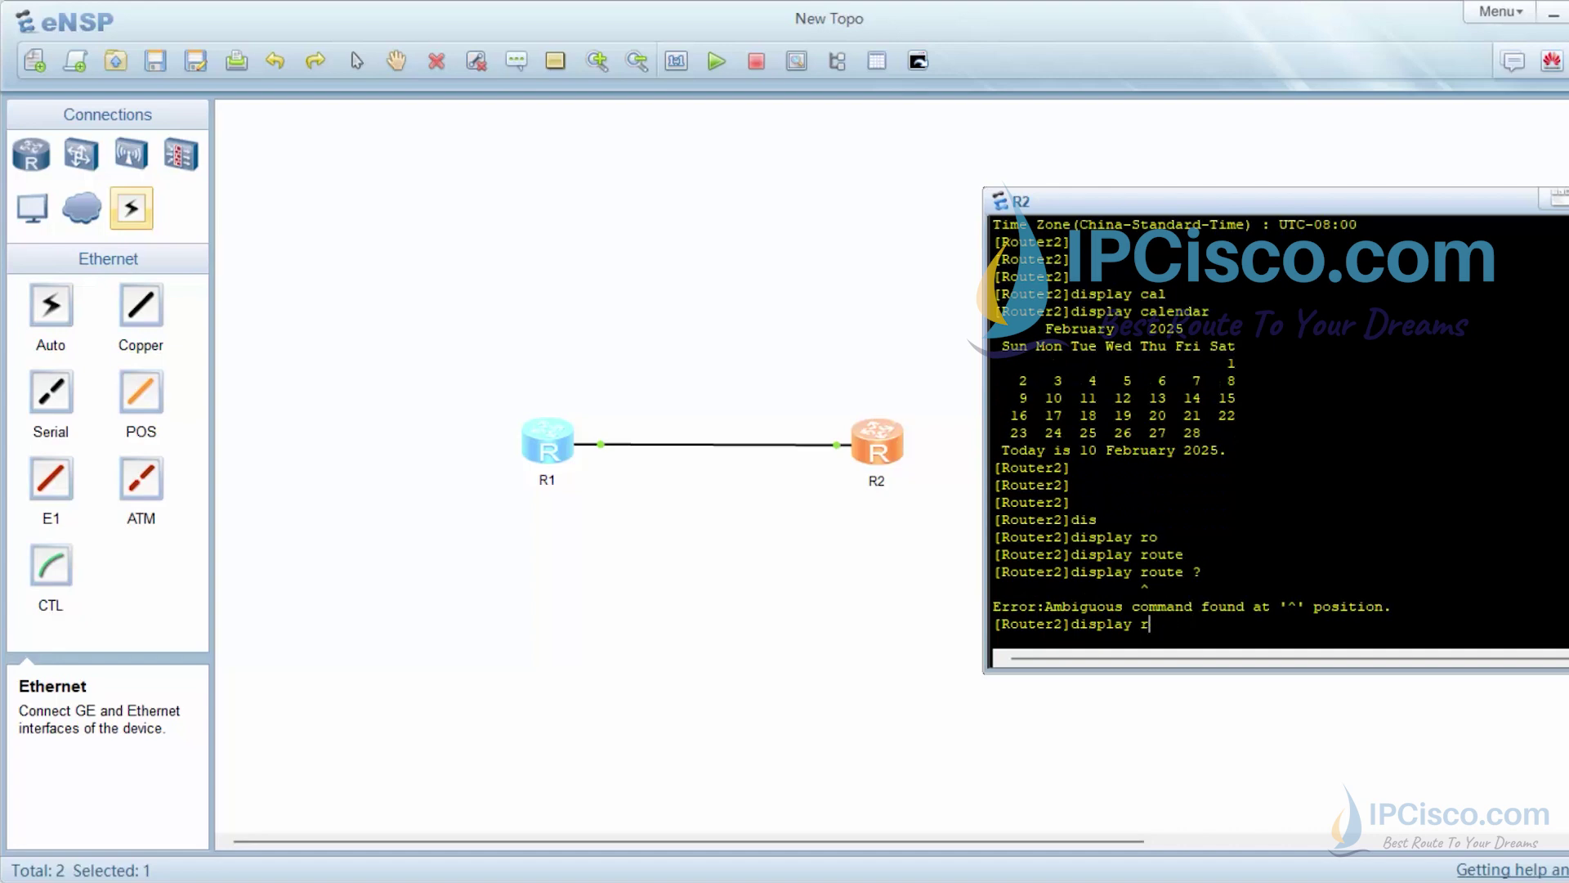
pyautogui.write('ip ro')
pyautogui.press('Tab')
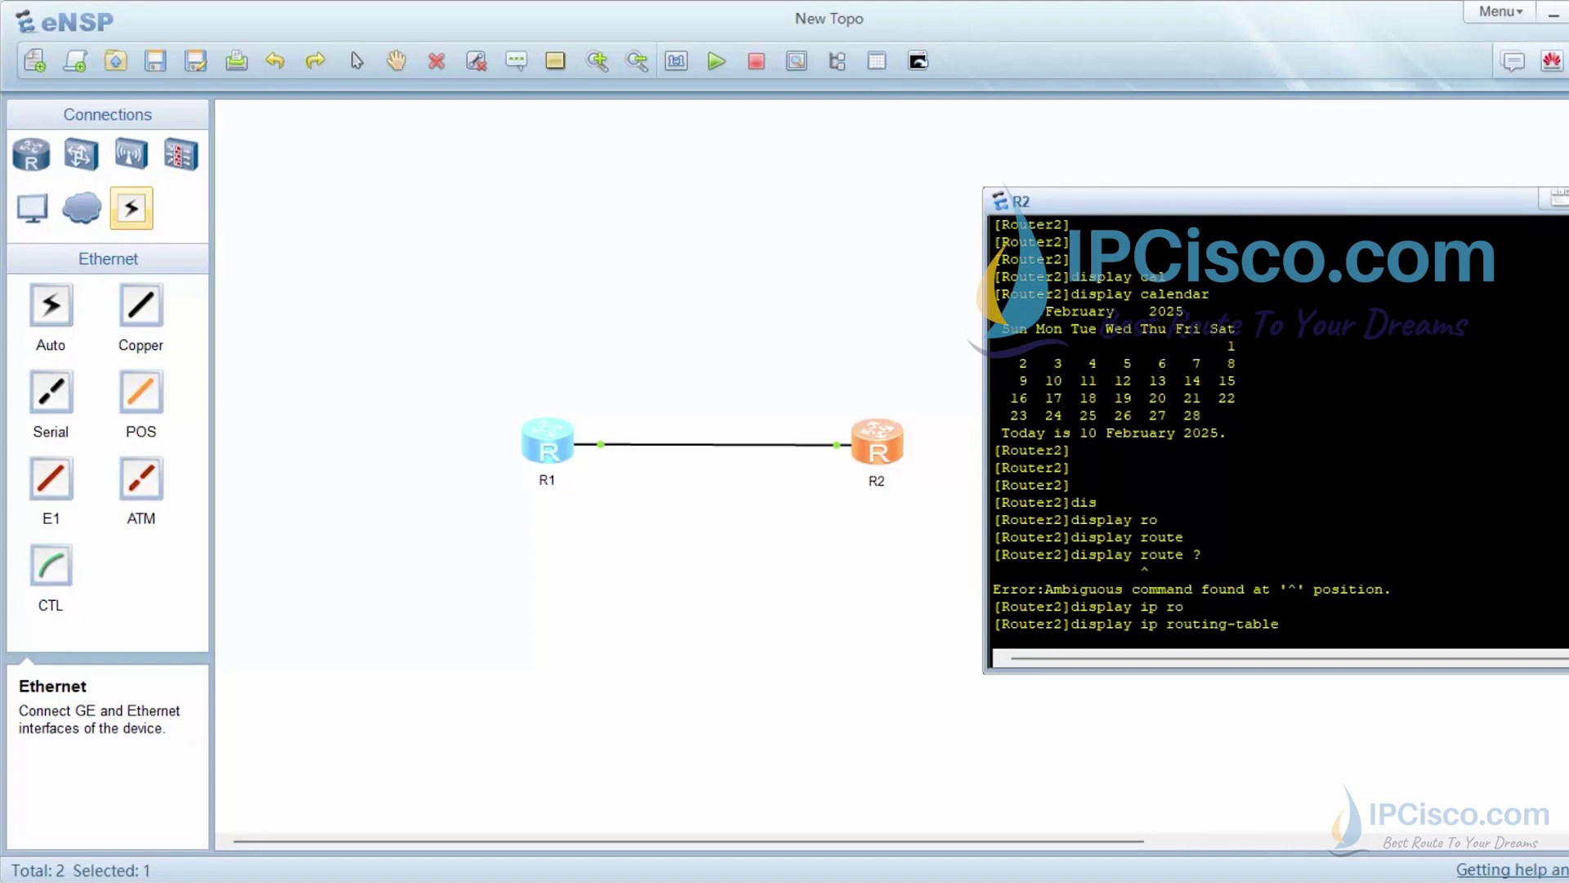
pyautogui.press('Return')
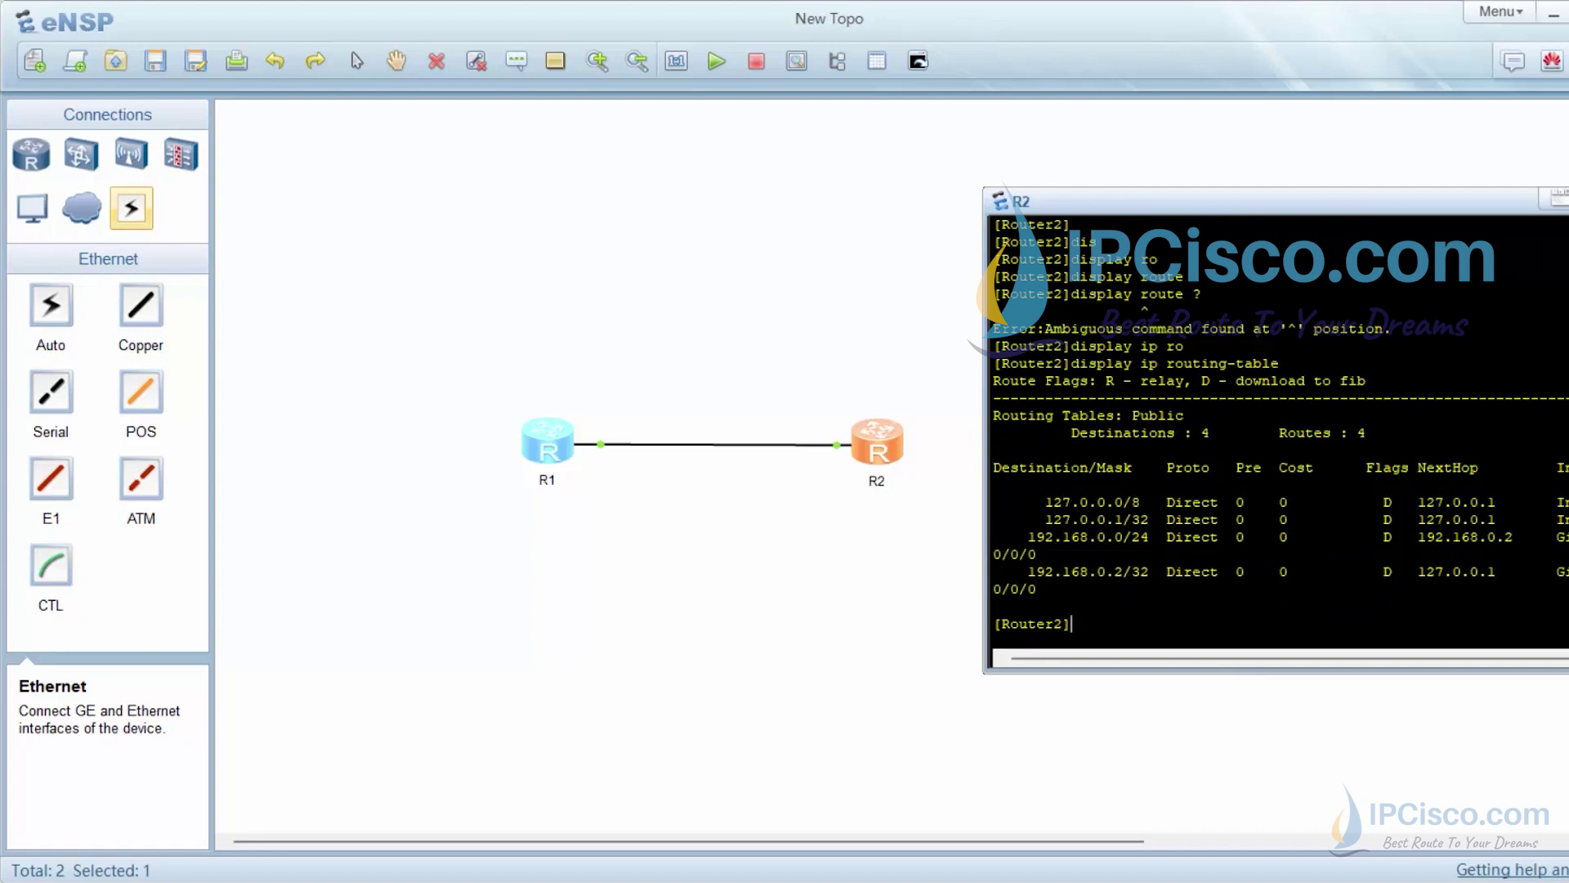
pyautogui.press('Return')
pyautogui.press('Return')
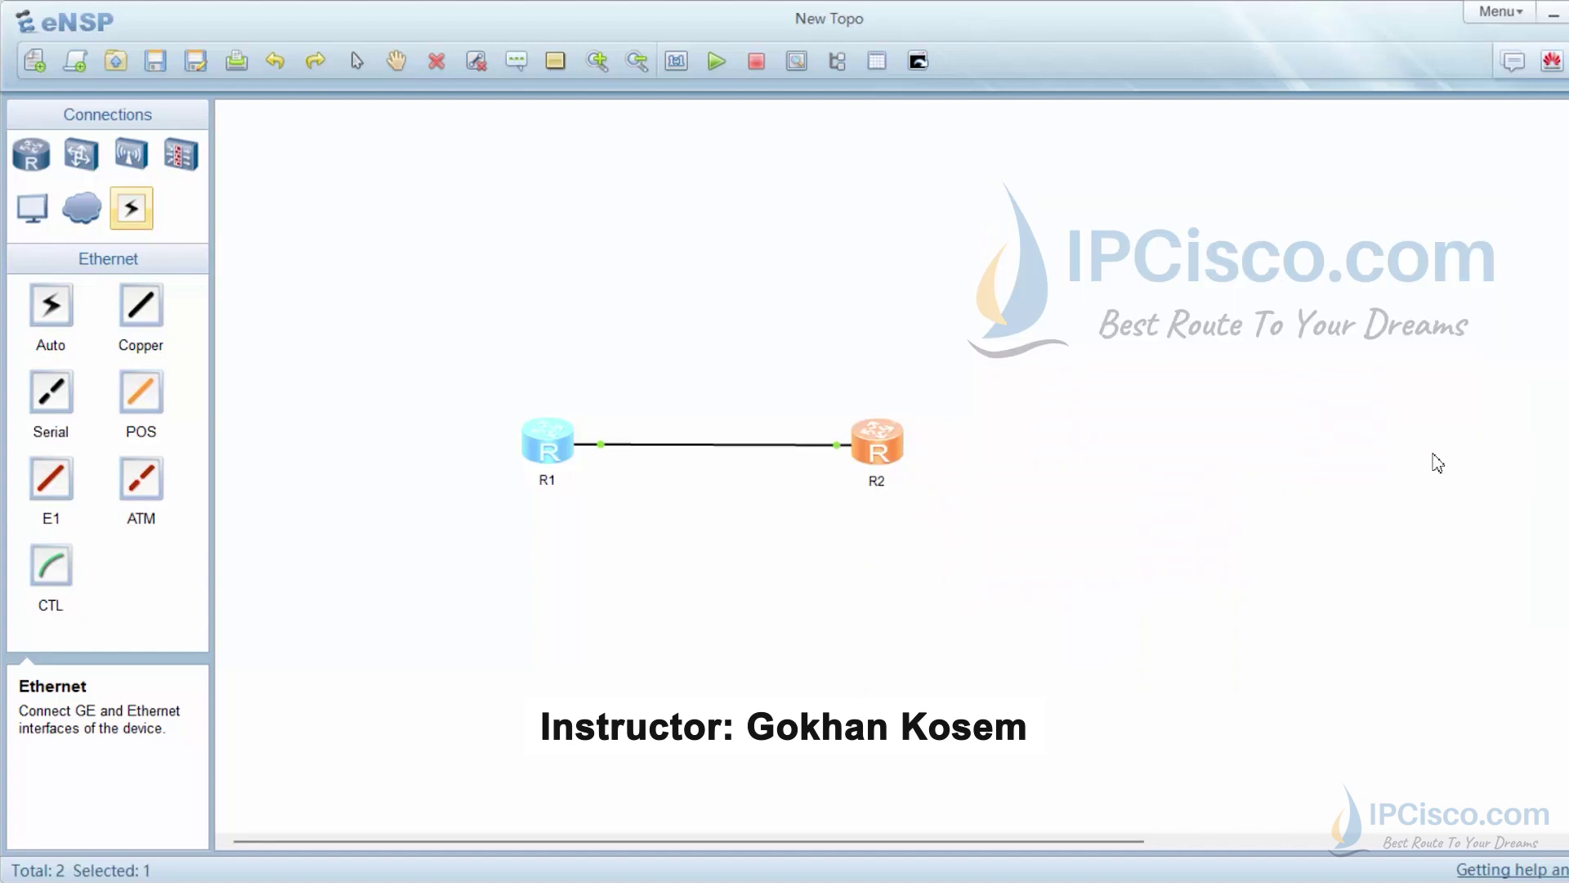
# Close R2's console window, leaving only the R1–R2 topology
pyautogui.click(1340, 518)
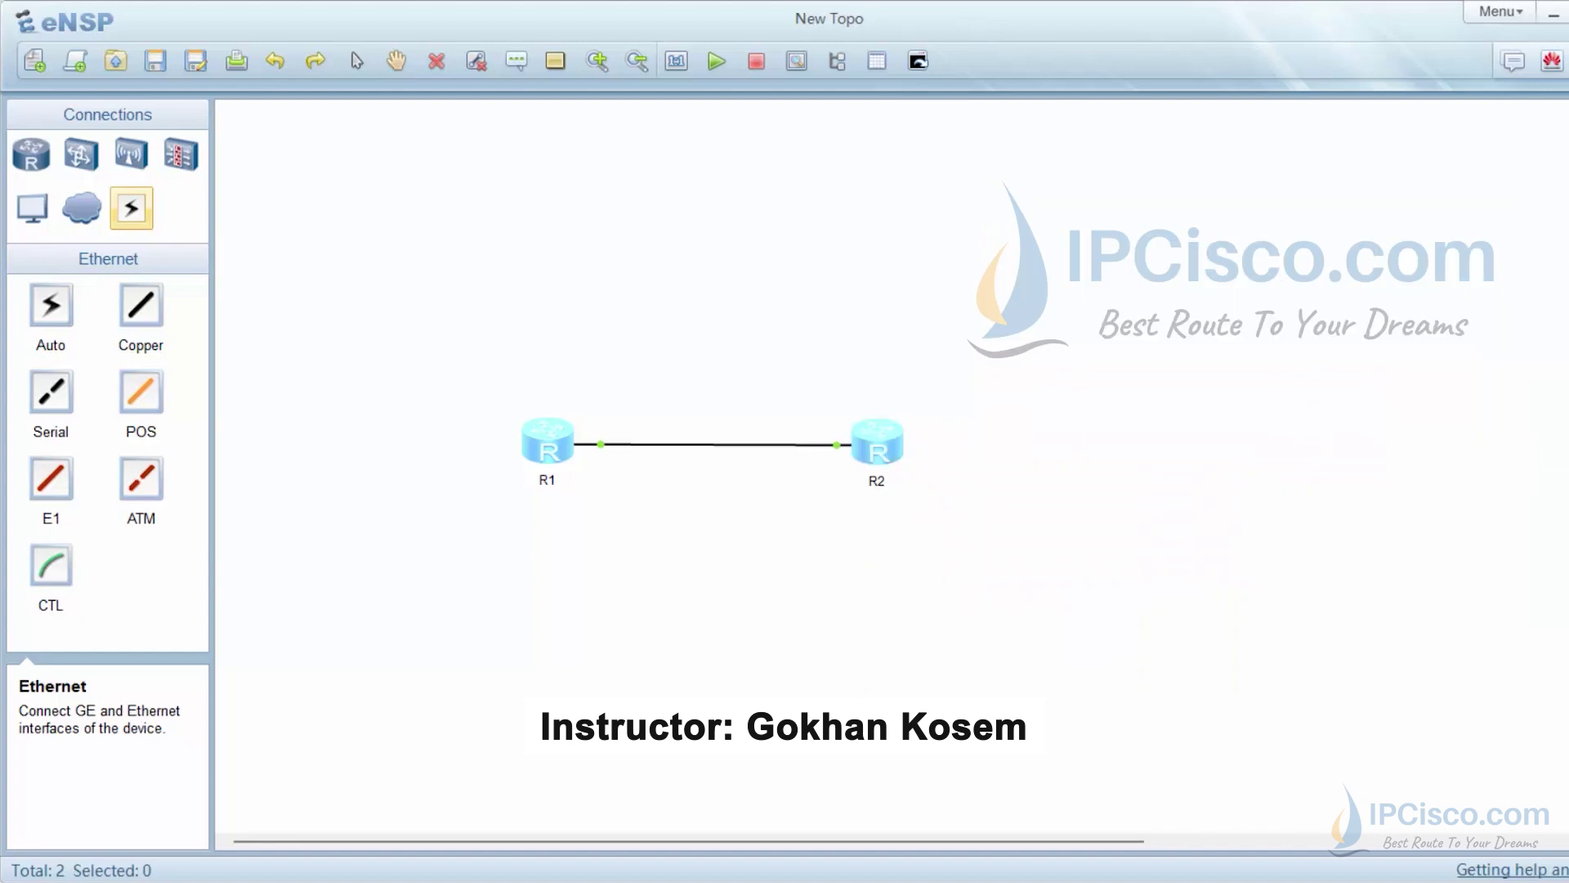